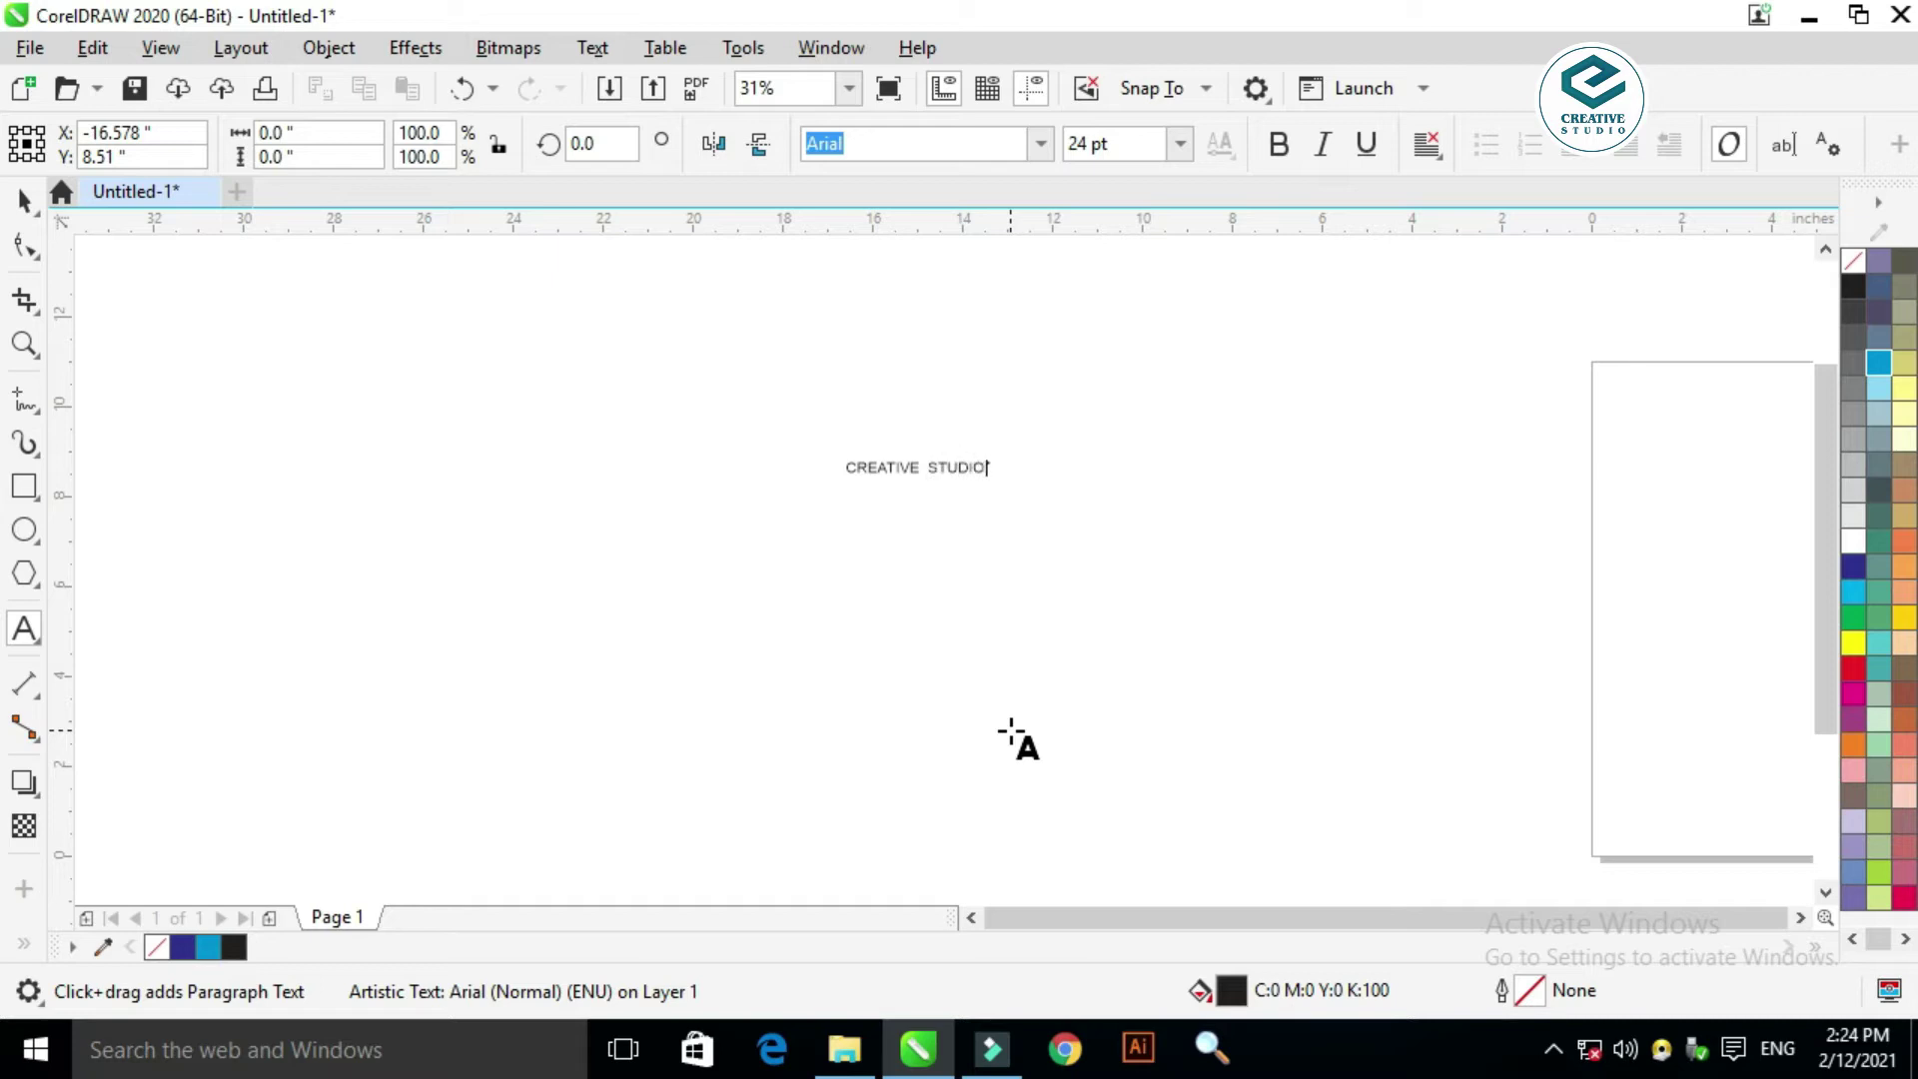
Step: Change the CREATIVE STUDIO text's font to Ebrima Bold
key("shift+F2")
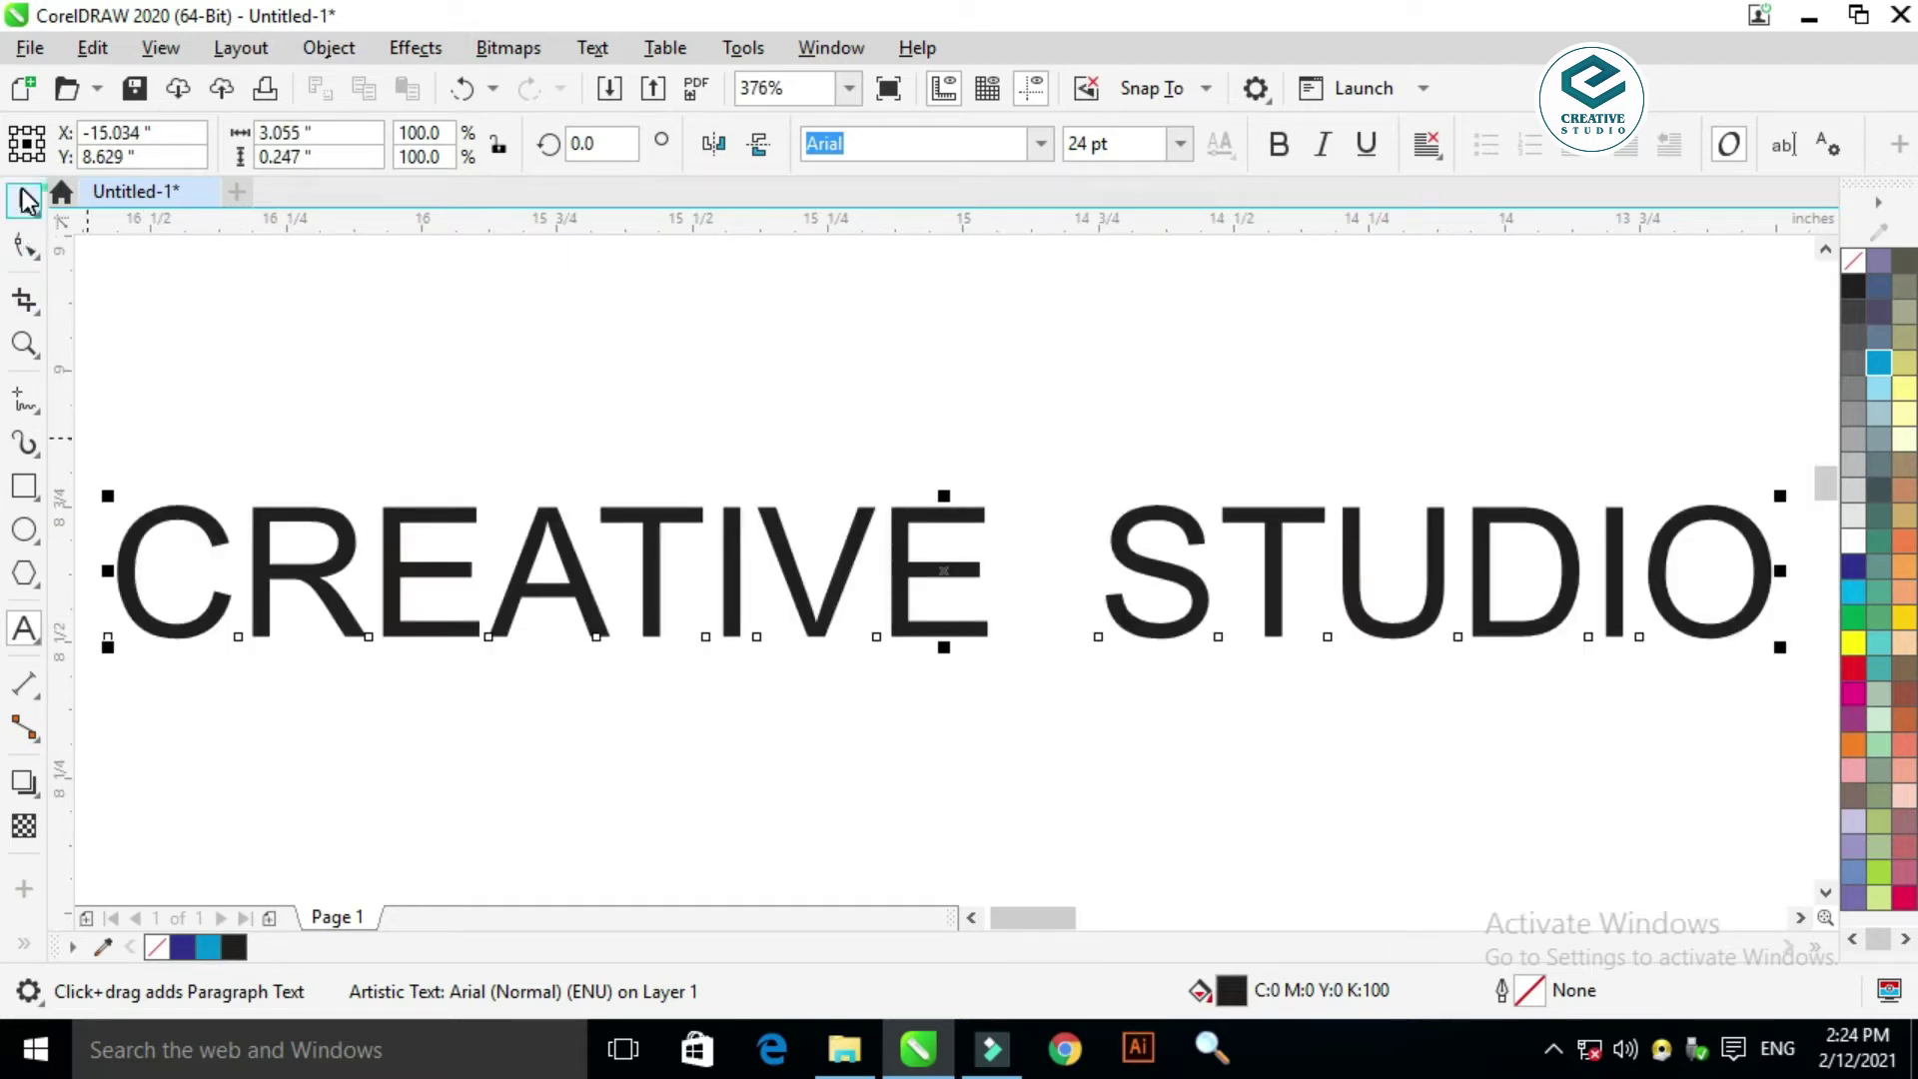
left_click(24, 200)
left_click(1039, 143)
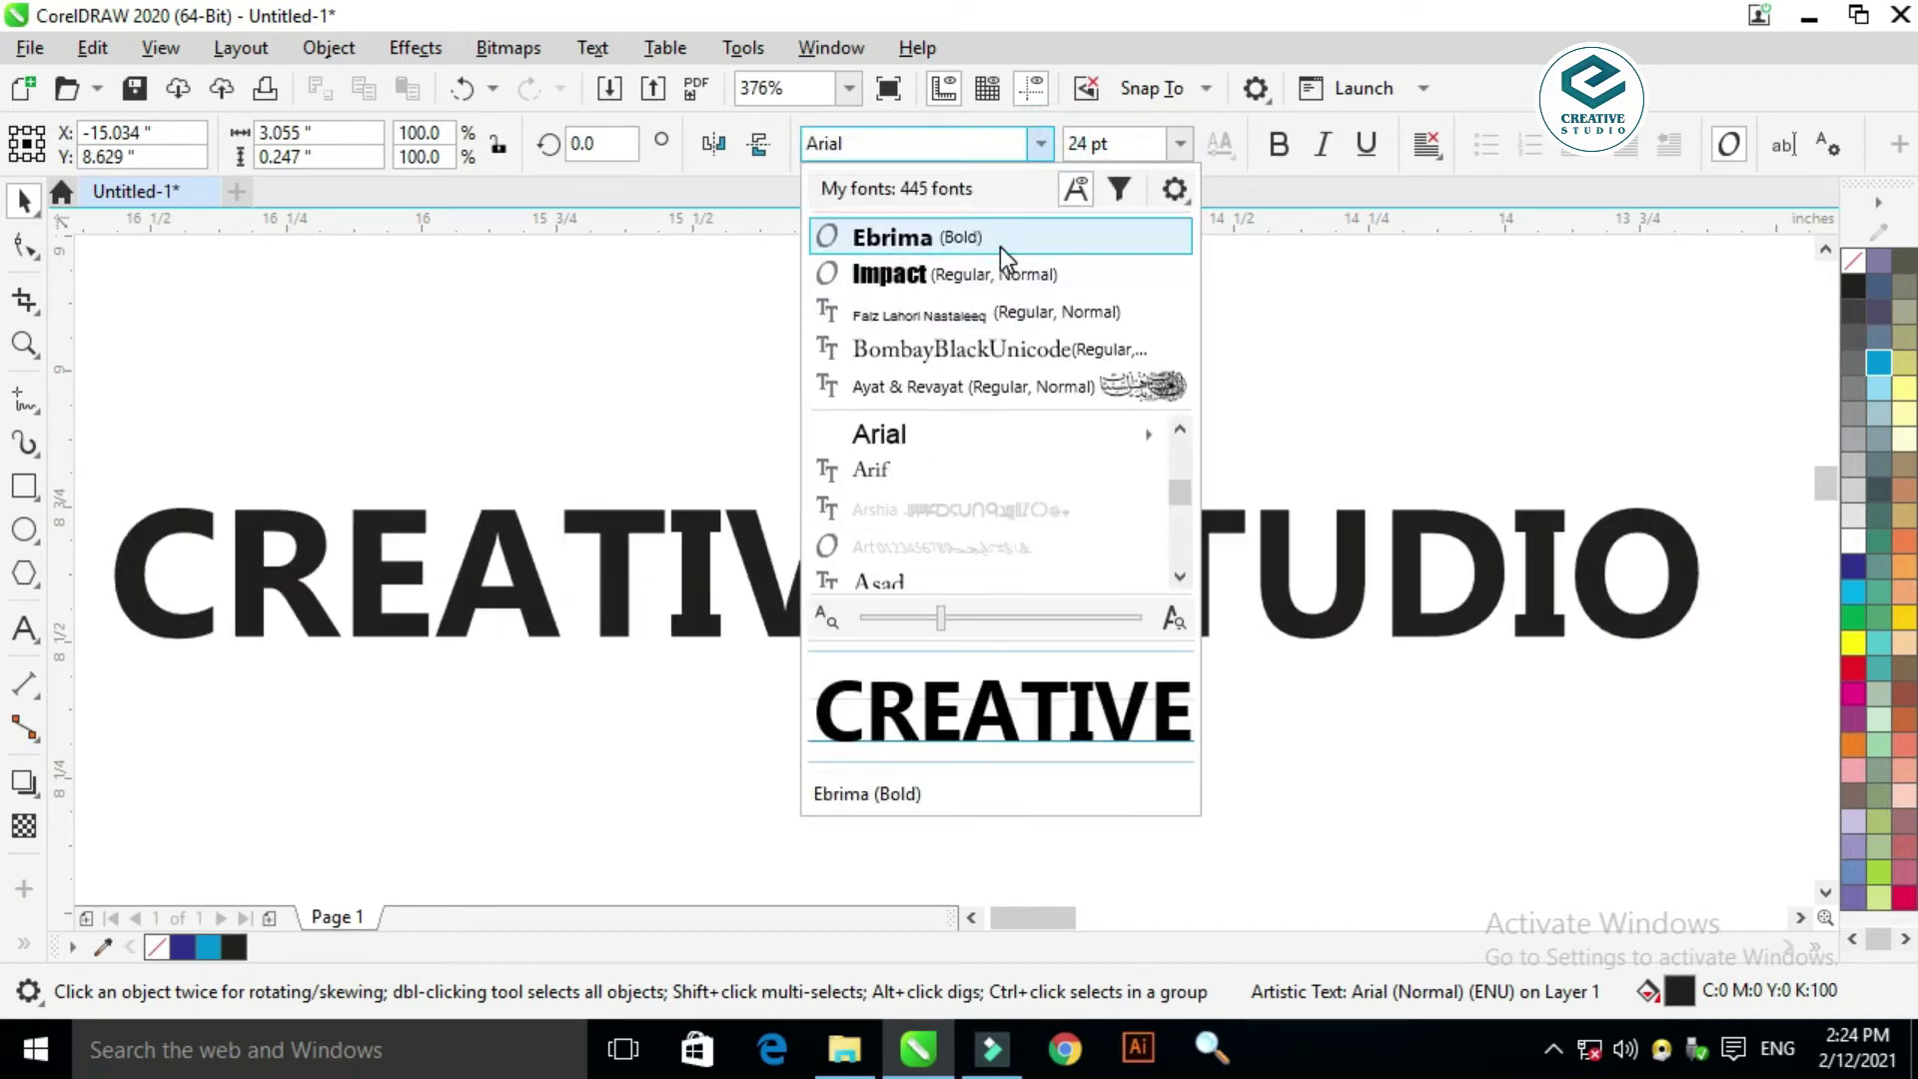
left_click(999, 247)
Step: Reposition the CREATIVE STUDIO text slightly to the right and down
key("Right")
key("Right")
key("Right")
key("Right")
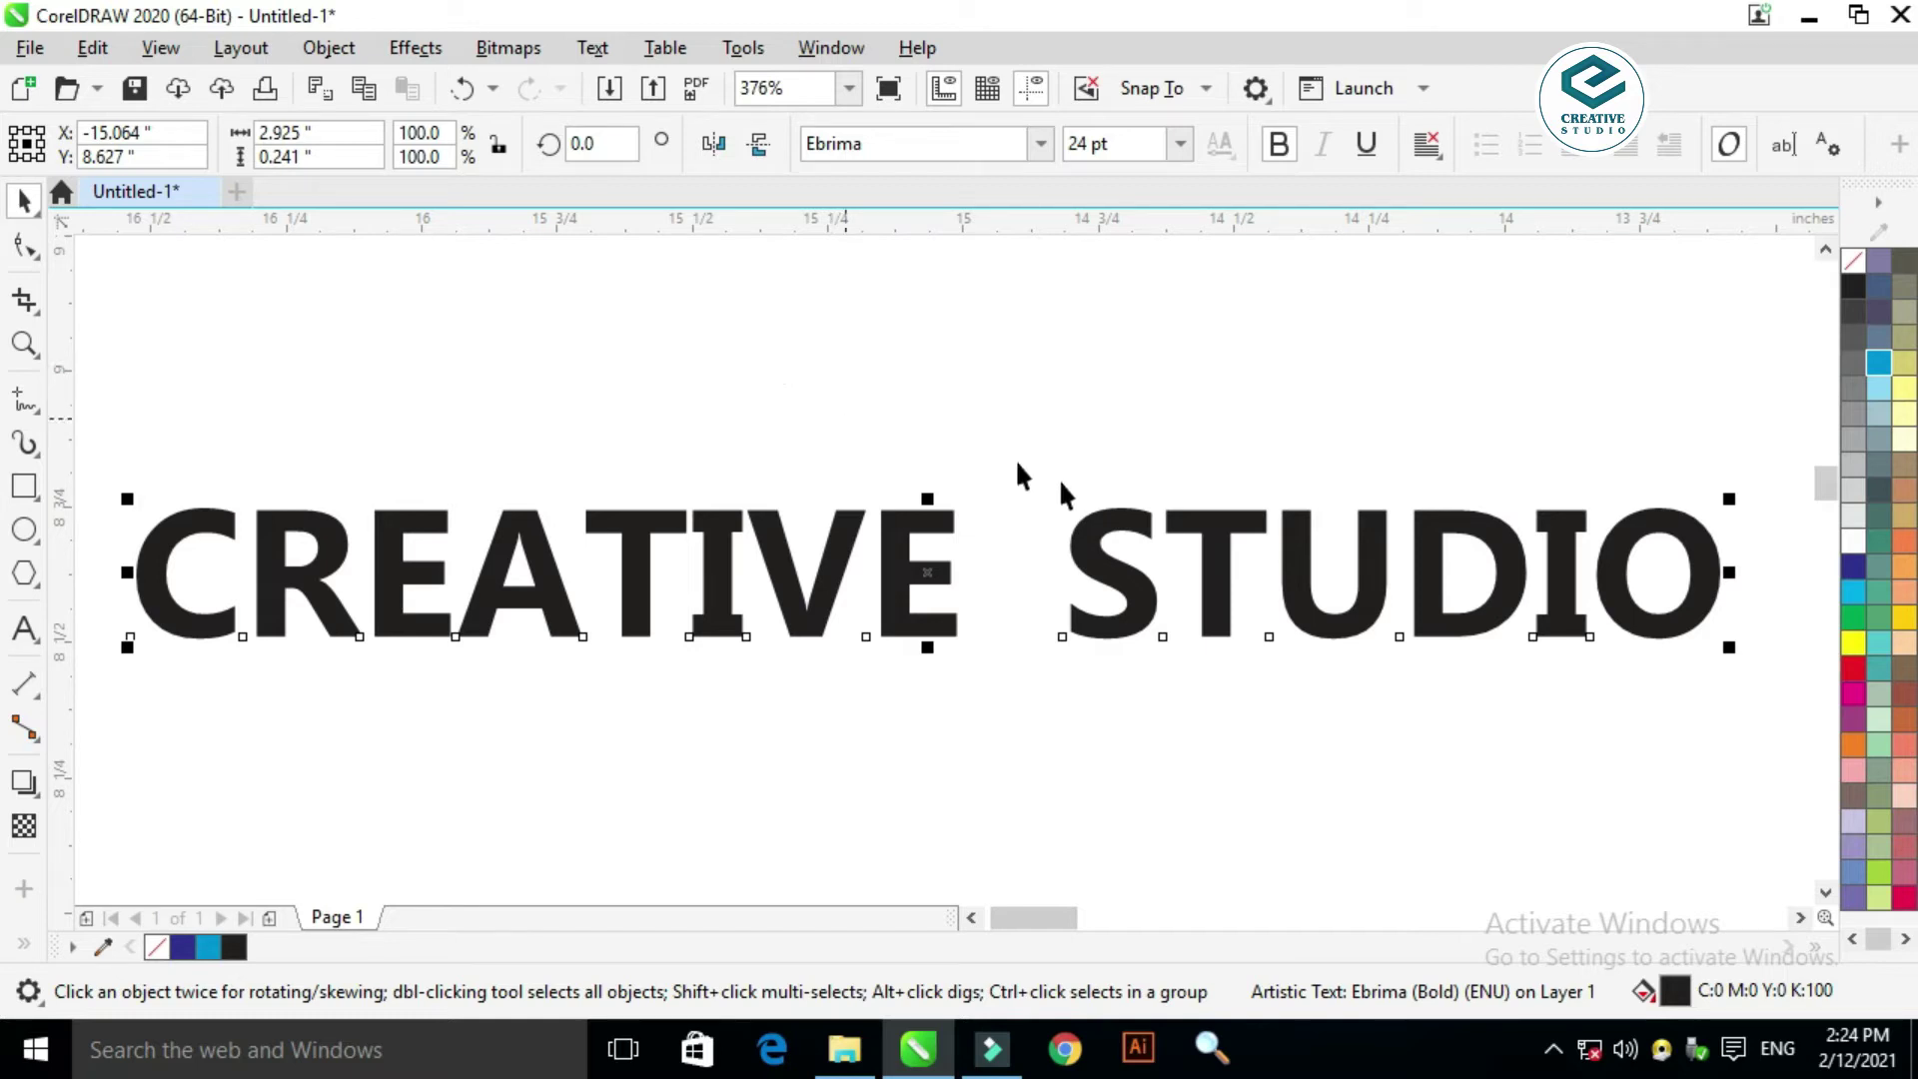
left_click_drag(805, 610, 843, 675)
scroll(642, 698, "down", 3)
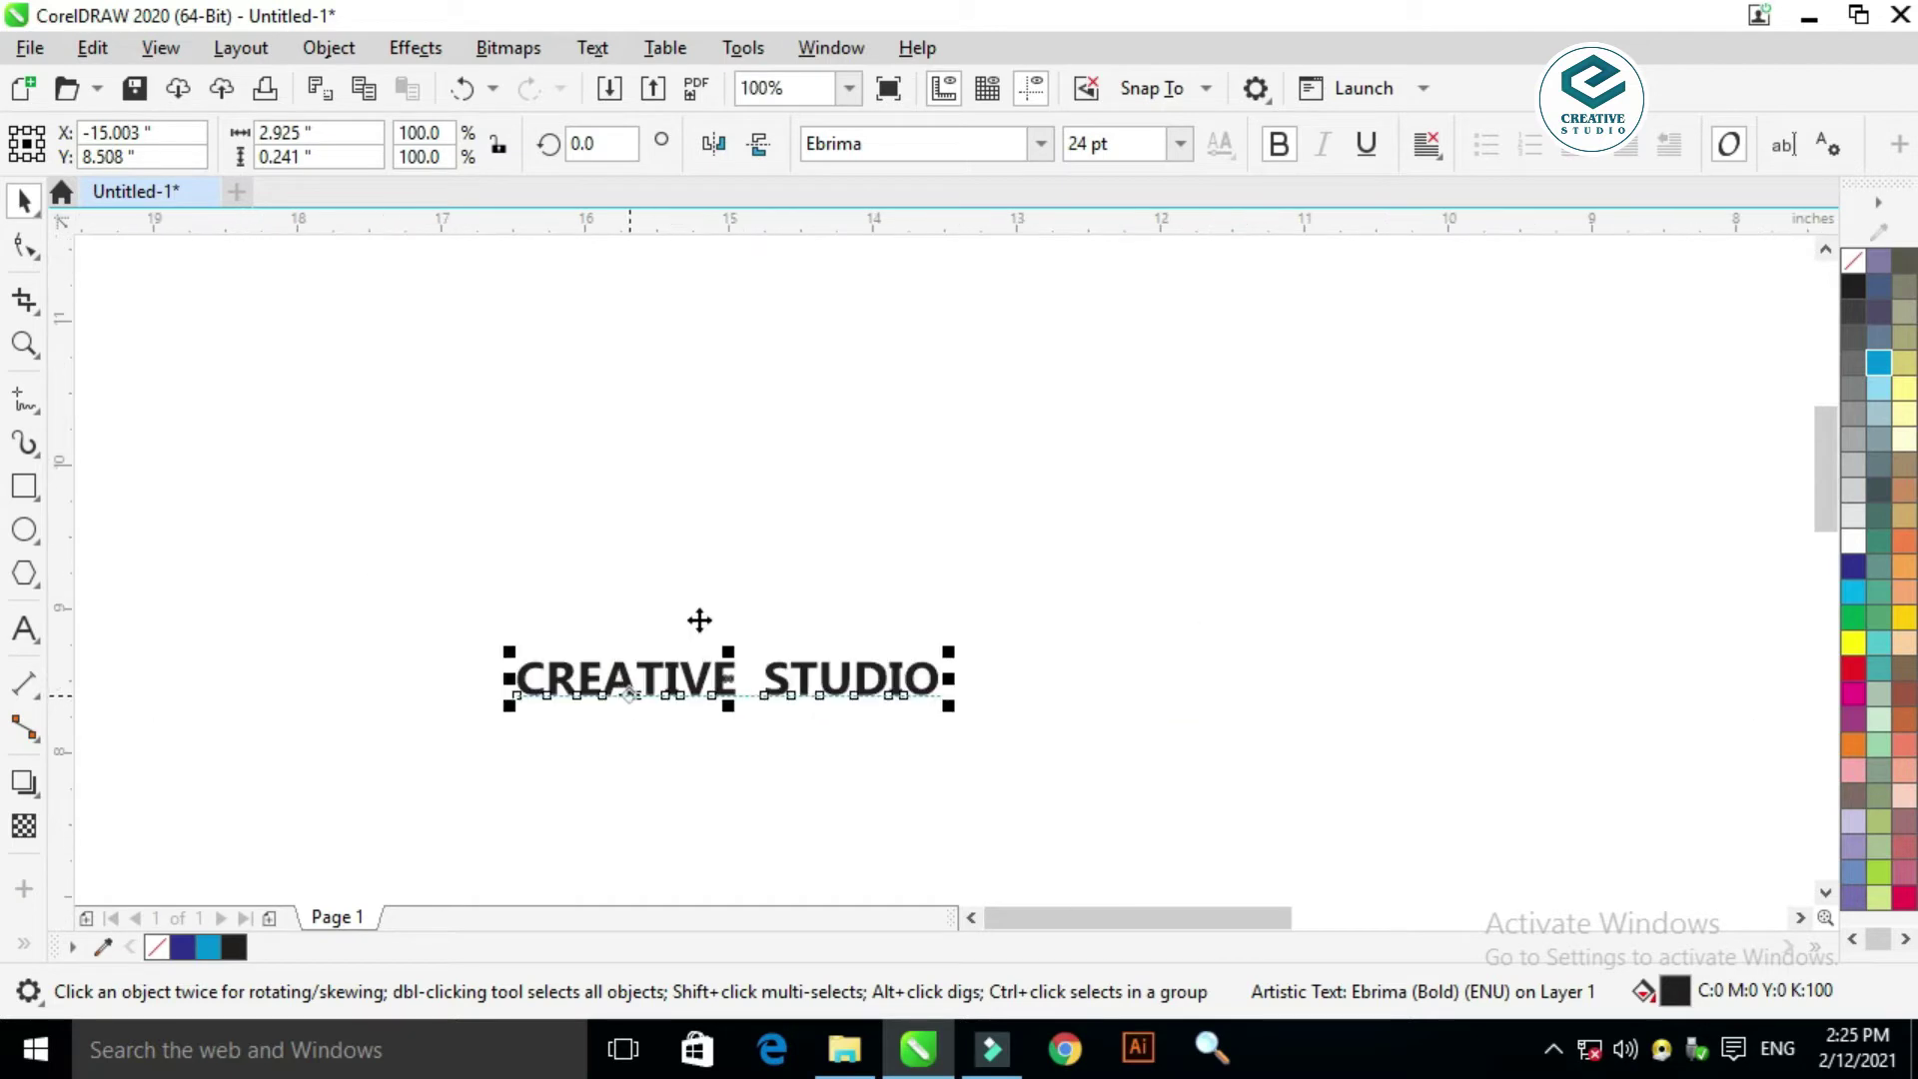
Step: Draw a rectangle about 3.67 by 2.01 inches just above the CREATIVE STUDIO text
left_click(707, 507)
left_click(24, 487)
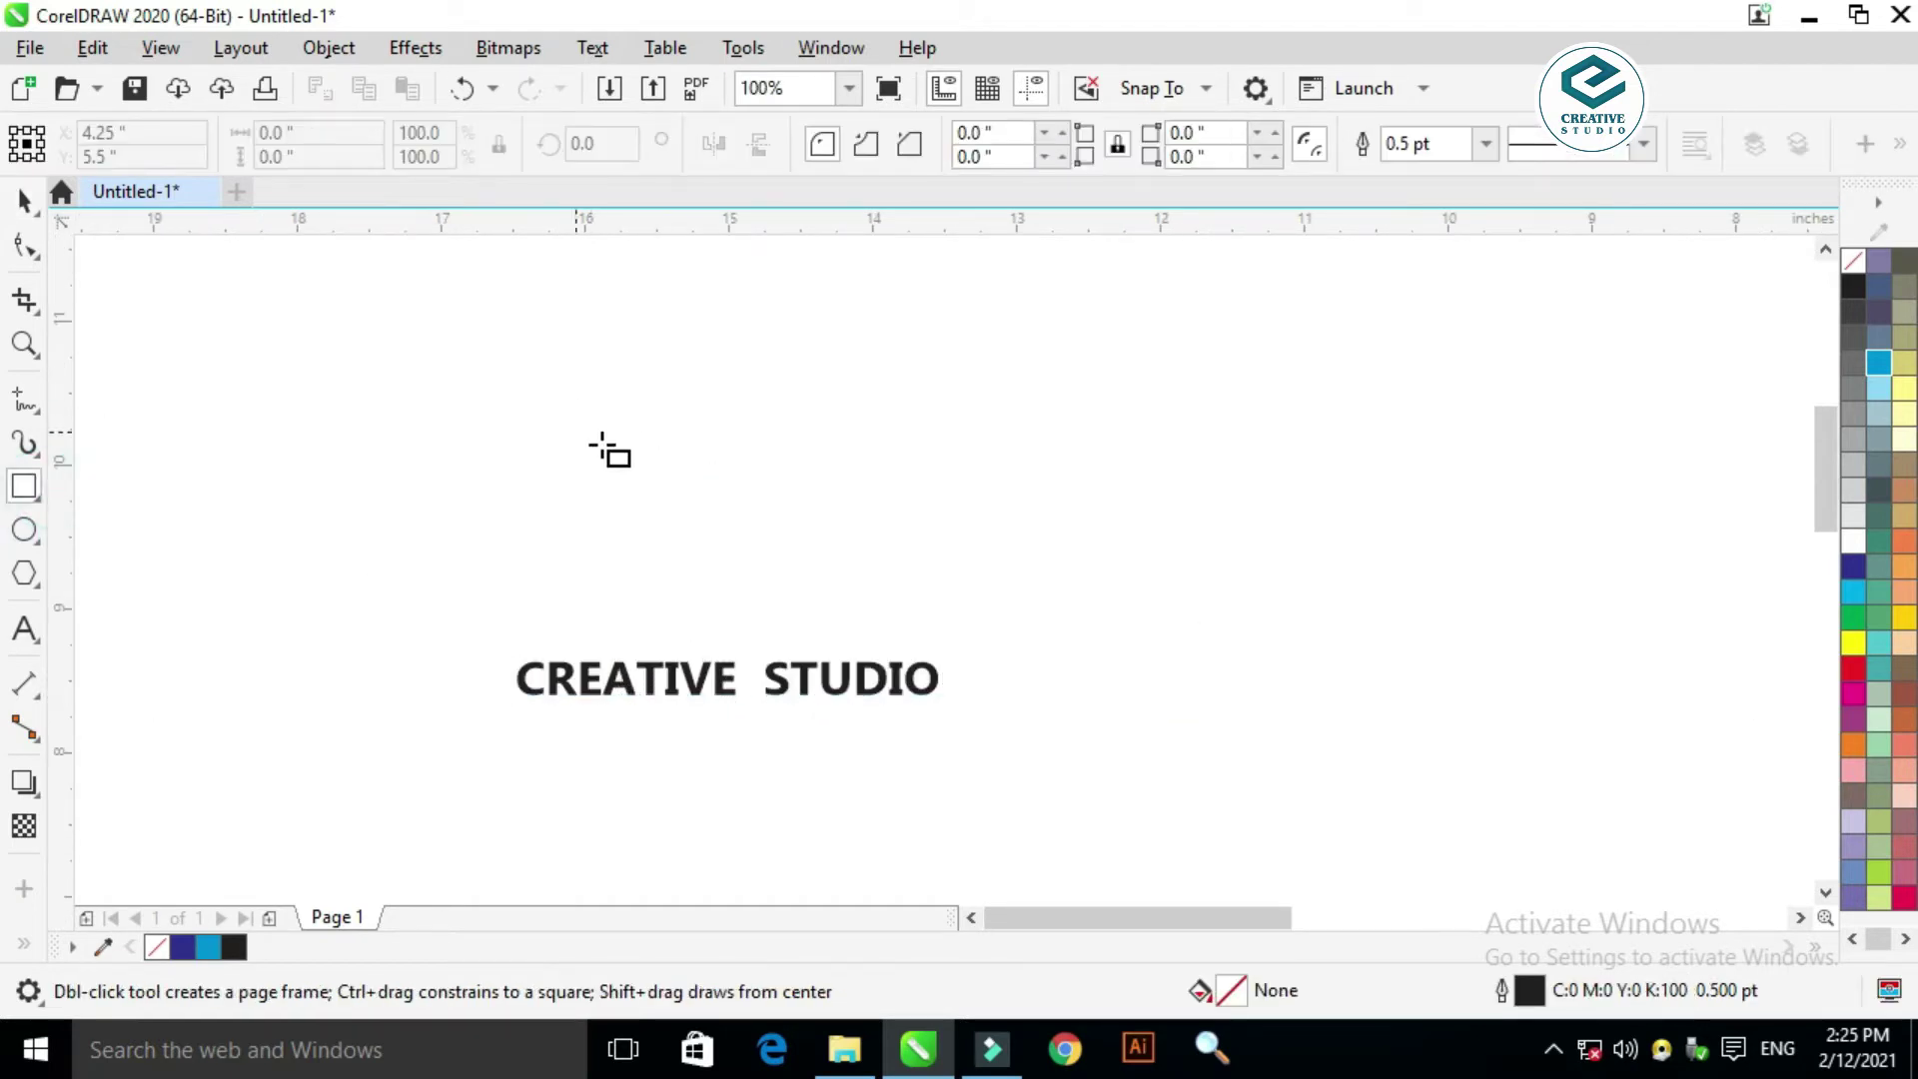
left_click_drag(463, 320, 992, 613)
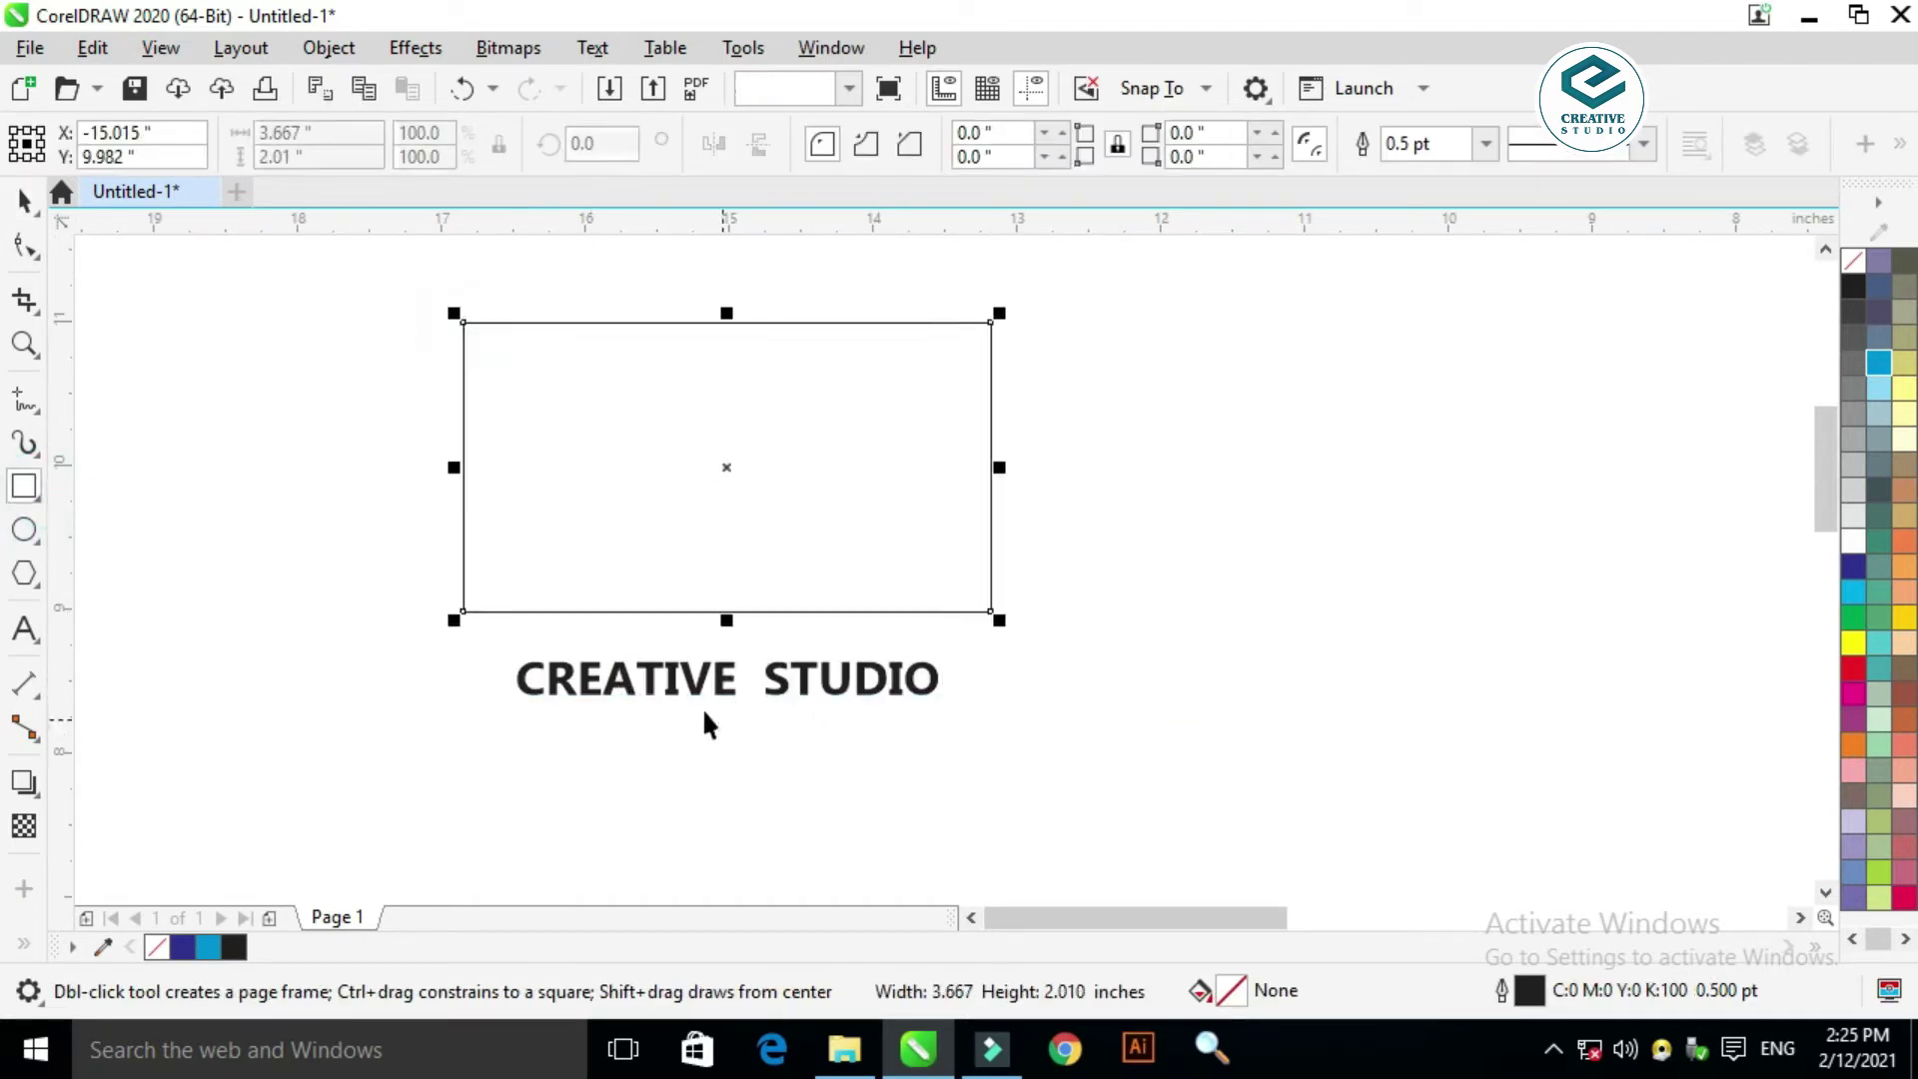
Step: Move the CREATIVE STUDIO text into the middle of the rectangle and fill it red
key("space")
left_click(607, 687)
left_click_drag(633, 675, 634, 483)
scroll(625, 379, "up", 2)
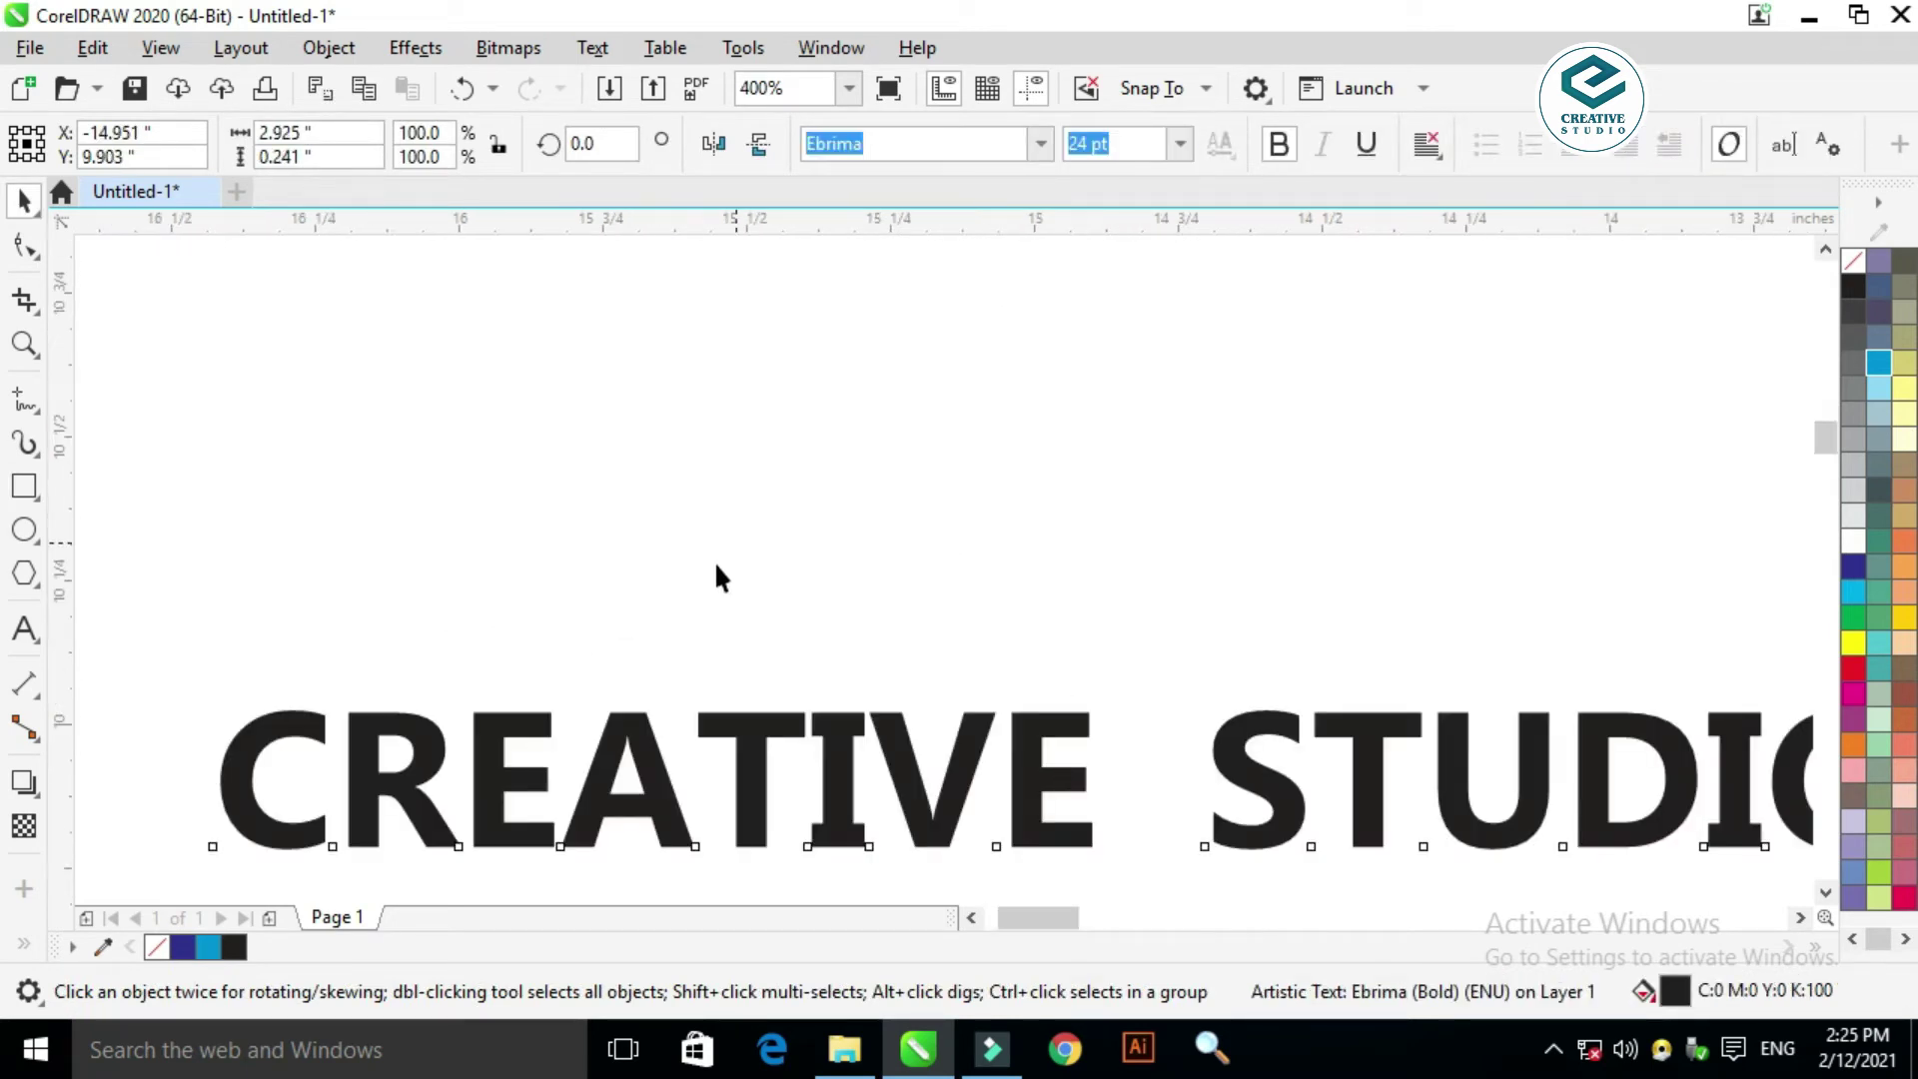
scroll(715, 560, "down", 1)
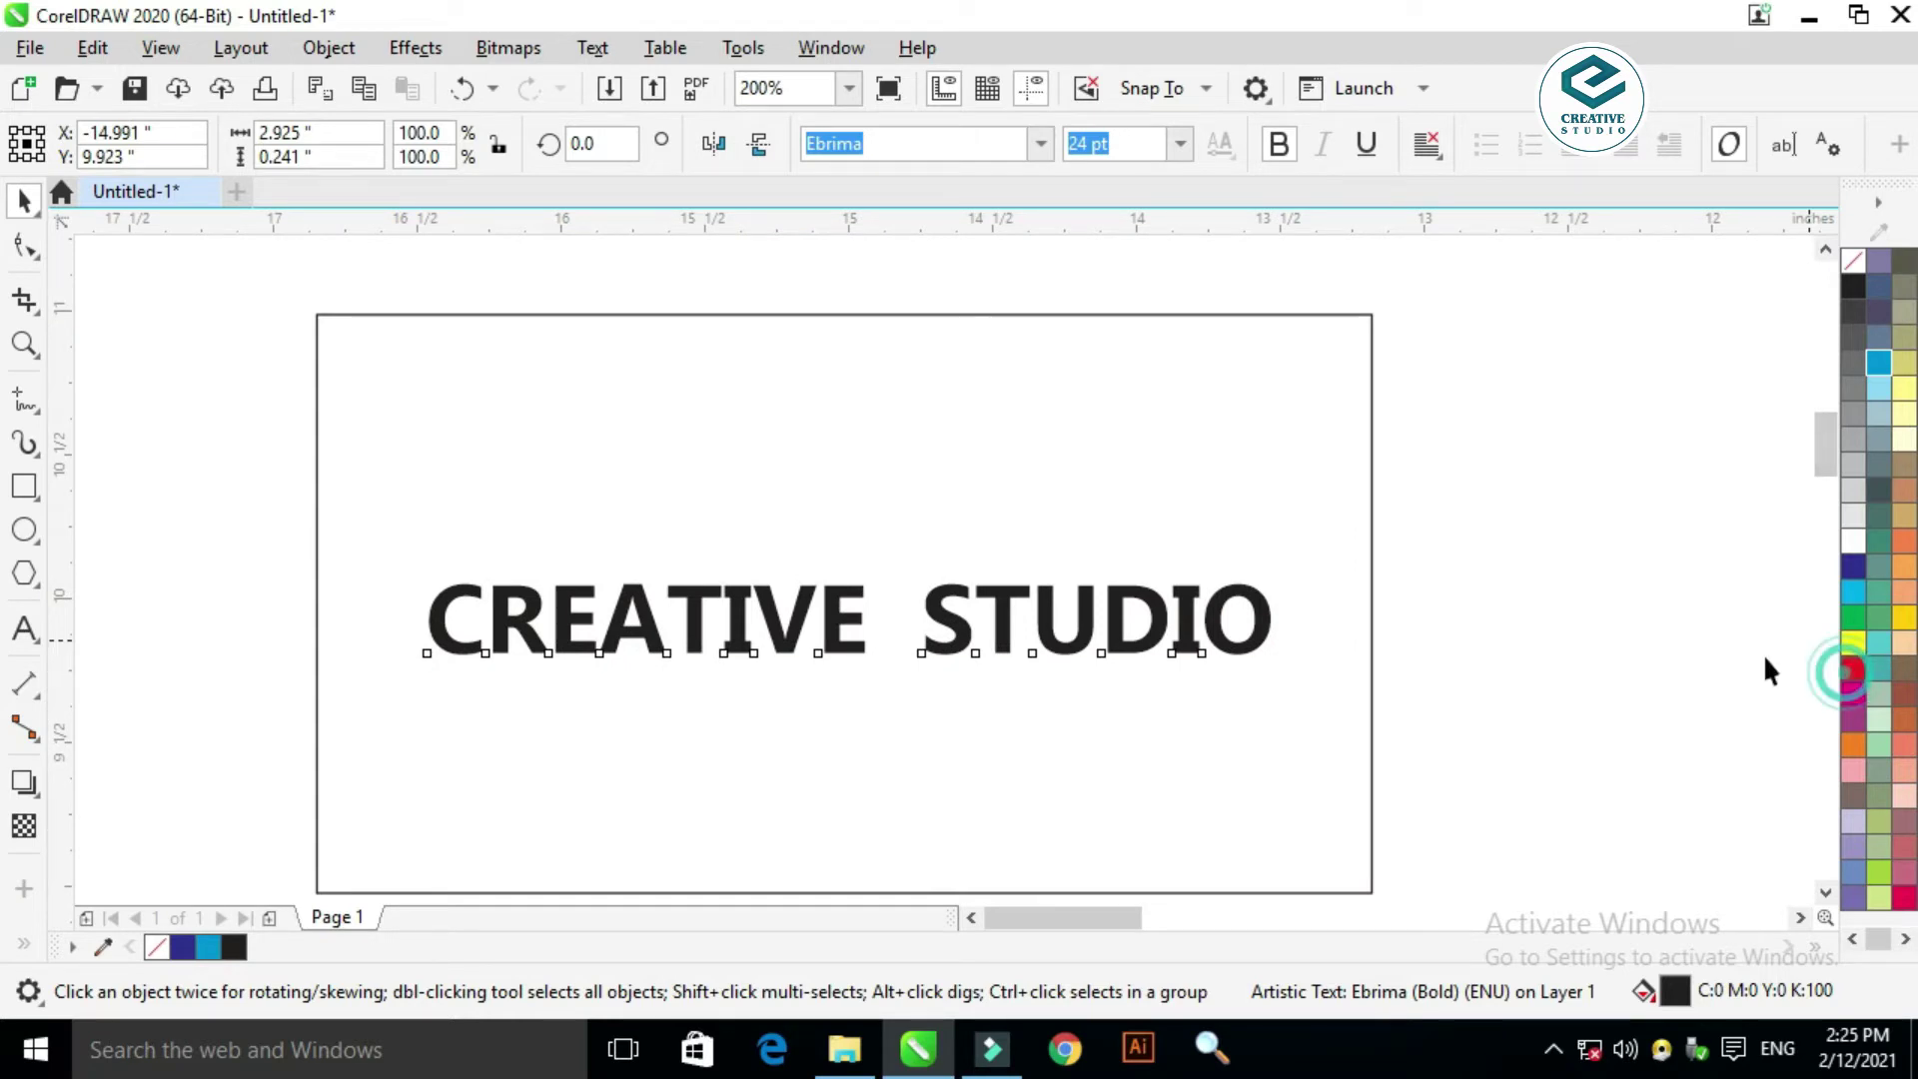
left_click(1849, 670)
key("F12")
key("alt+Down")
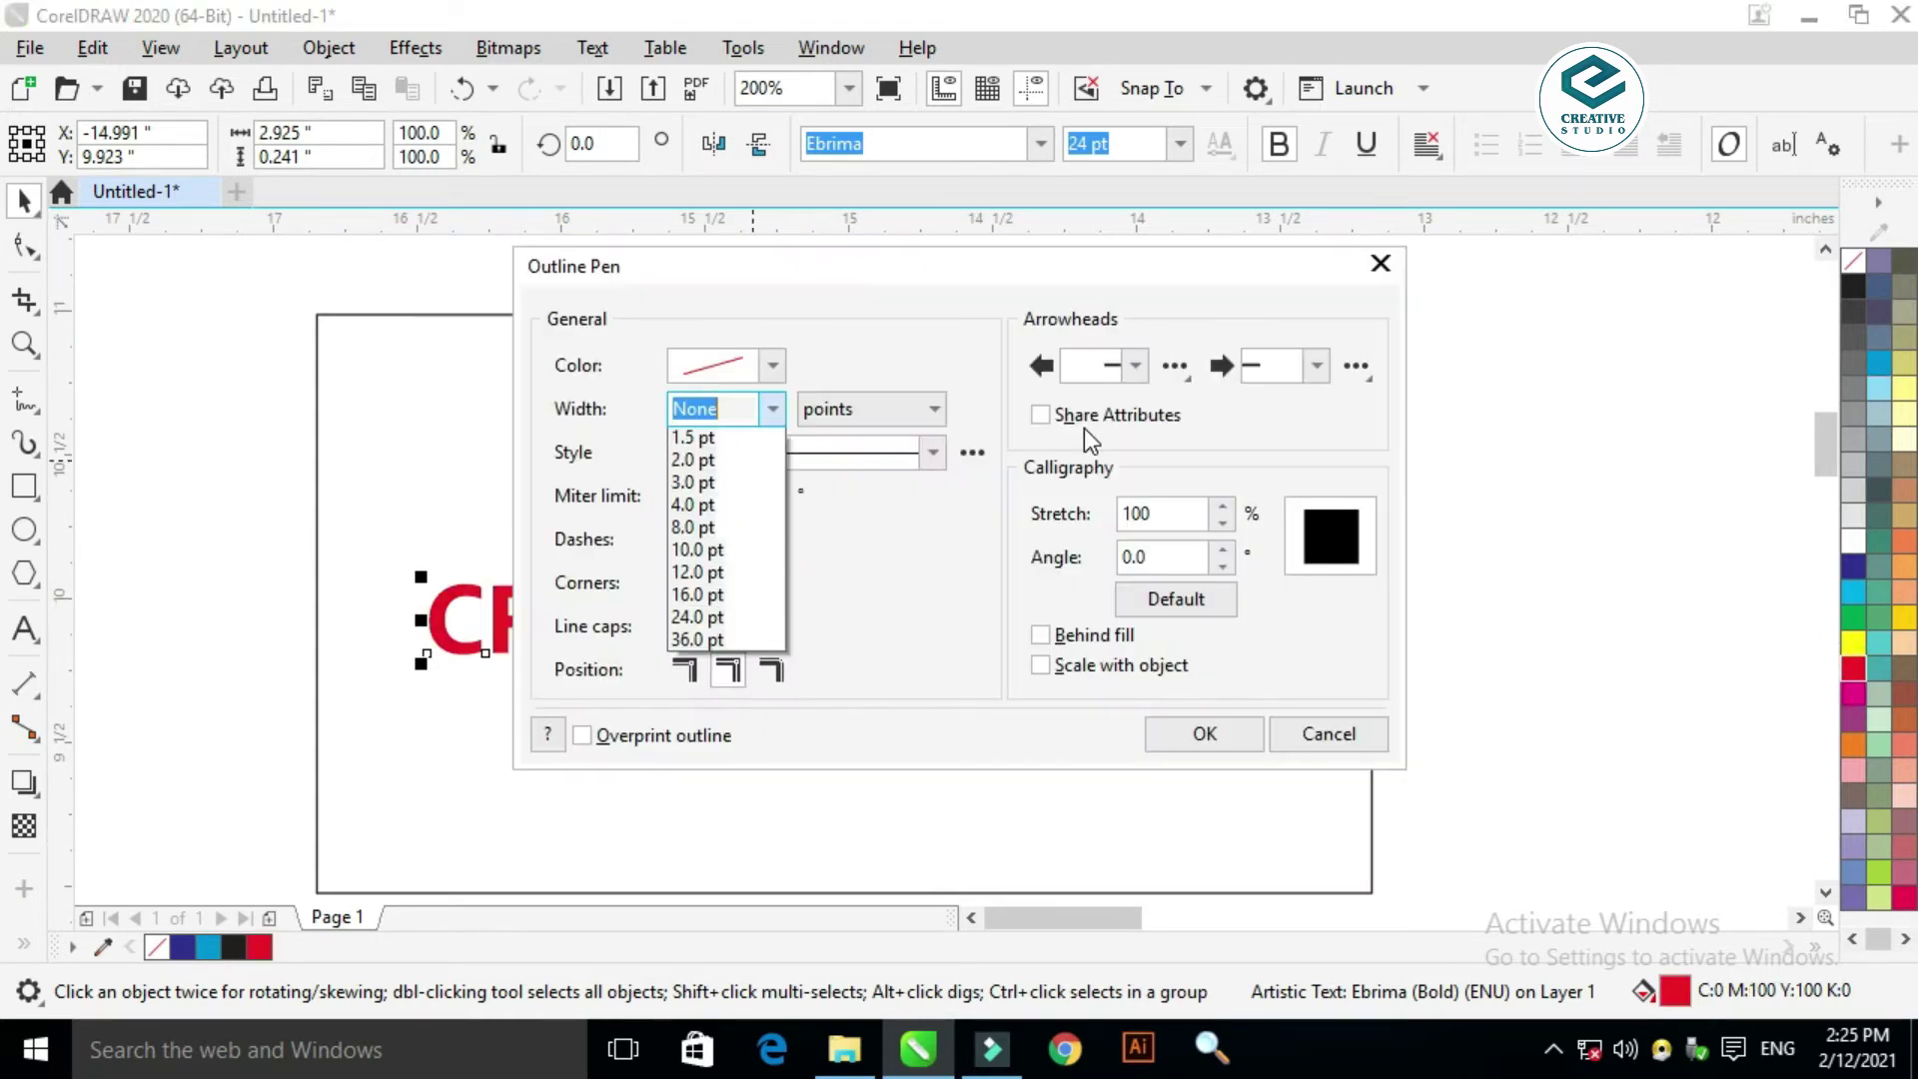
key("Down")
key("Down")
key("Down")
key("Down")
key("Down")
key("Down")
key("Down")
key("Return")
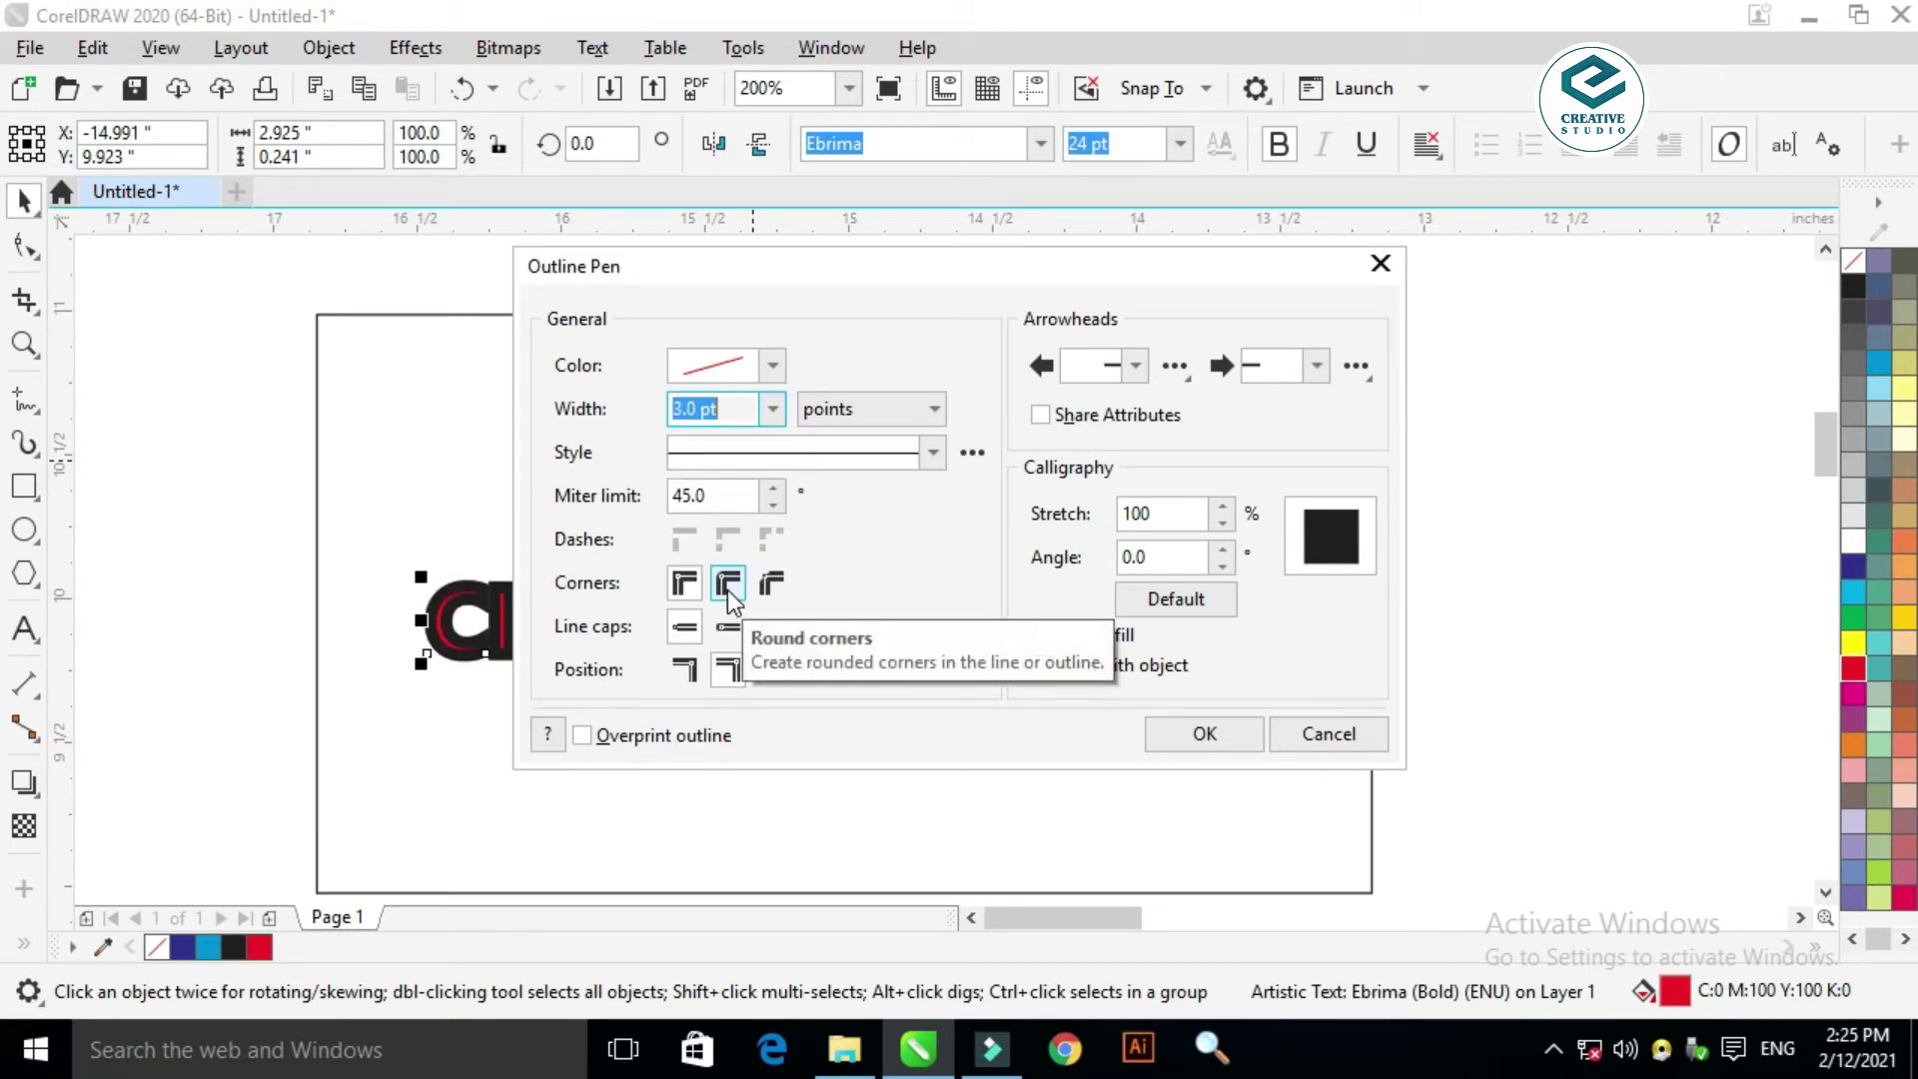
left_click(1296, 721)
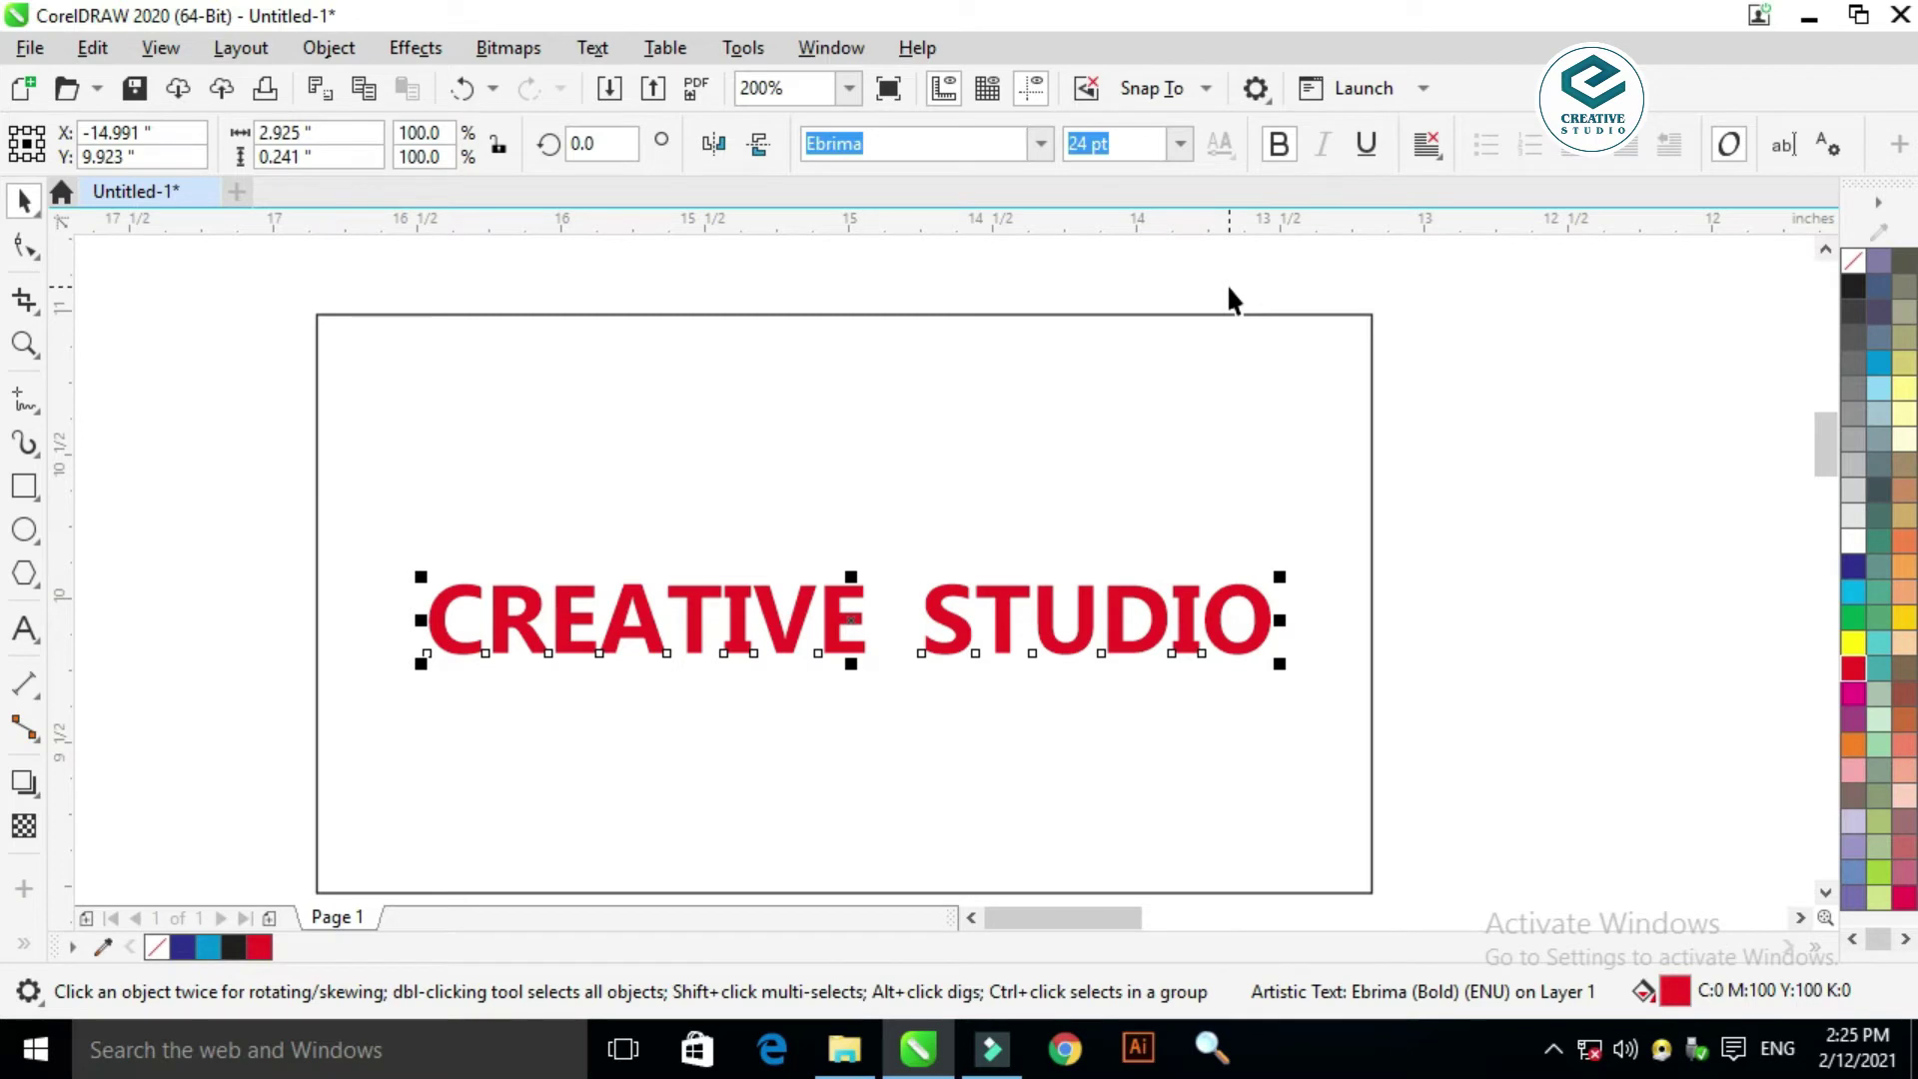
Step: Apply a 2.0 pt black outline with mitered corners to the red CREATIVE STUDIO text
key("F12")
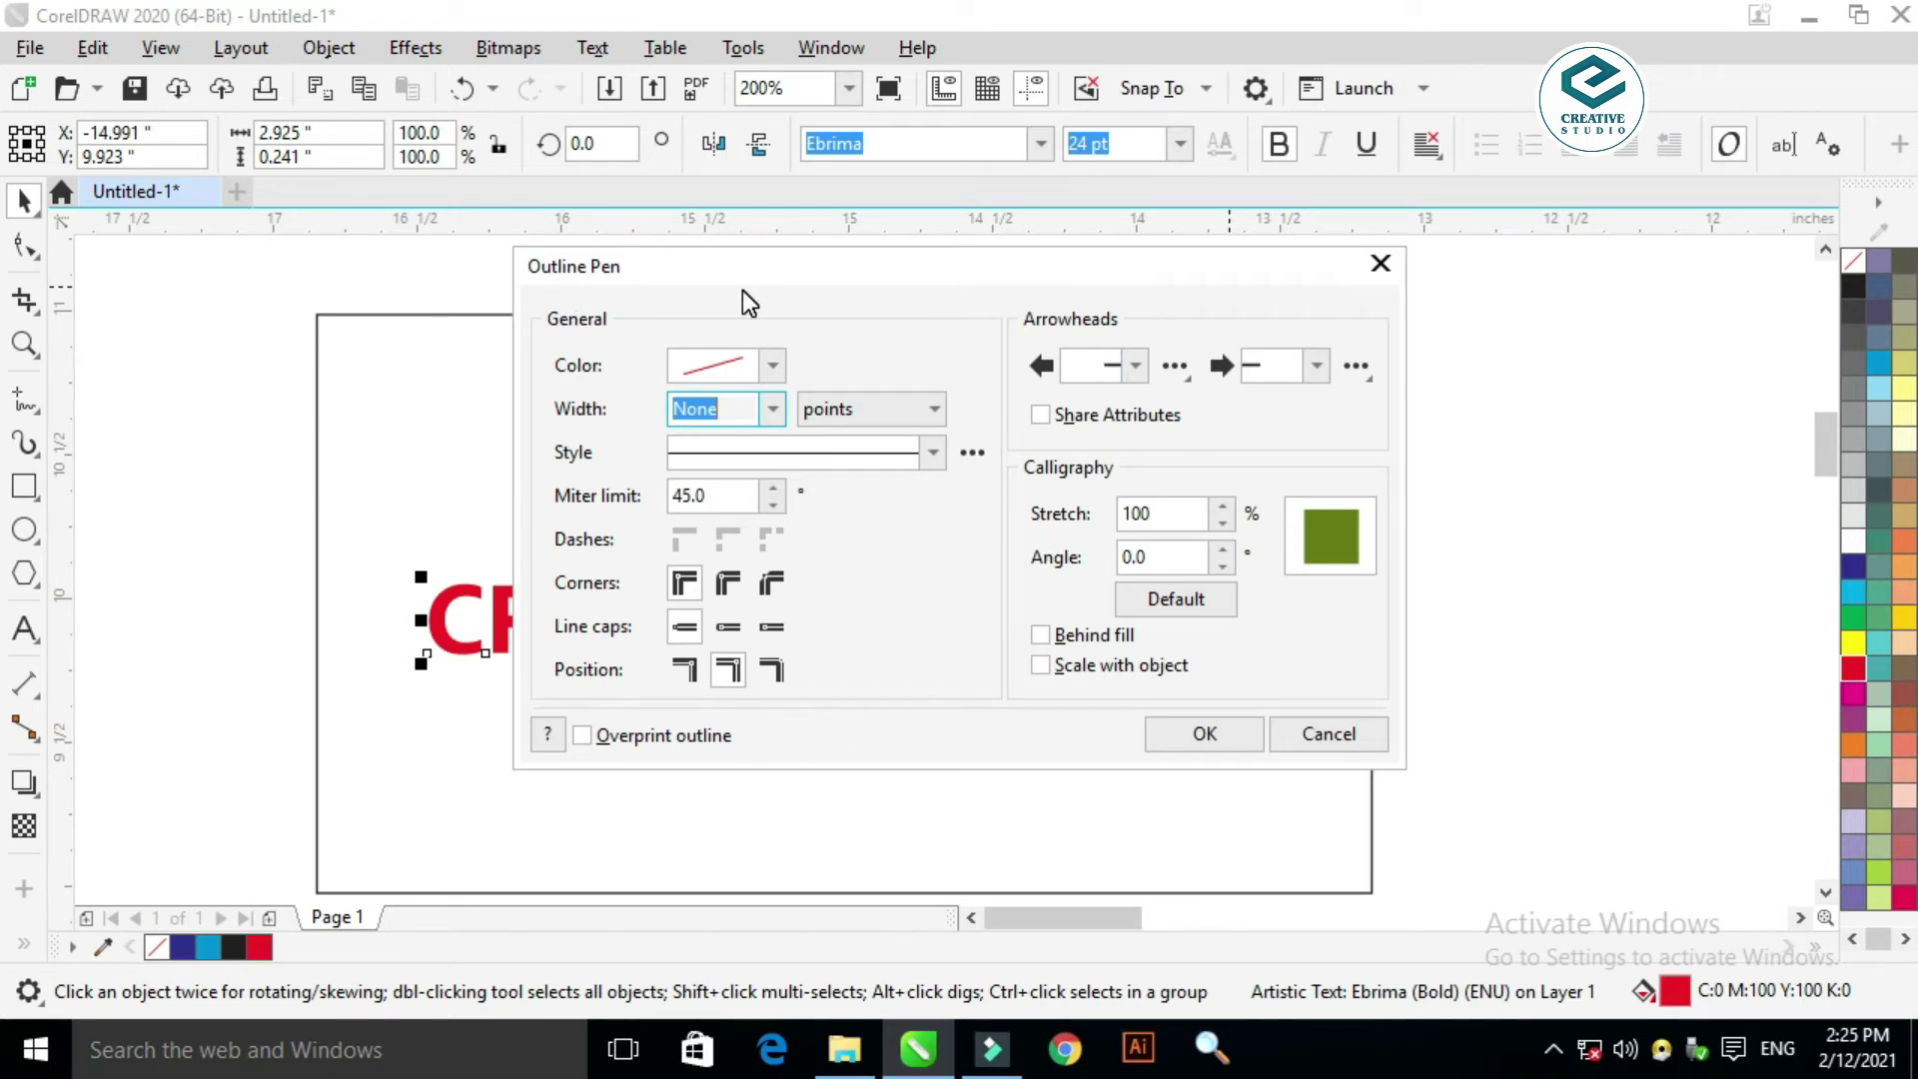
left_click(772, 408)
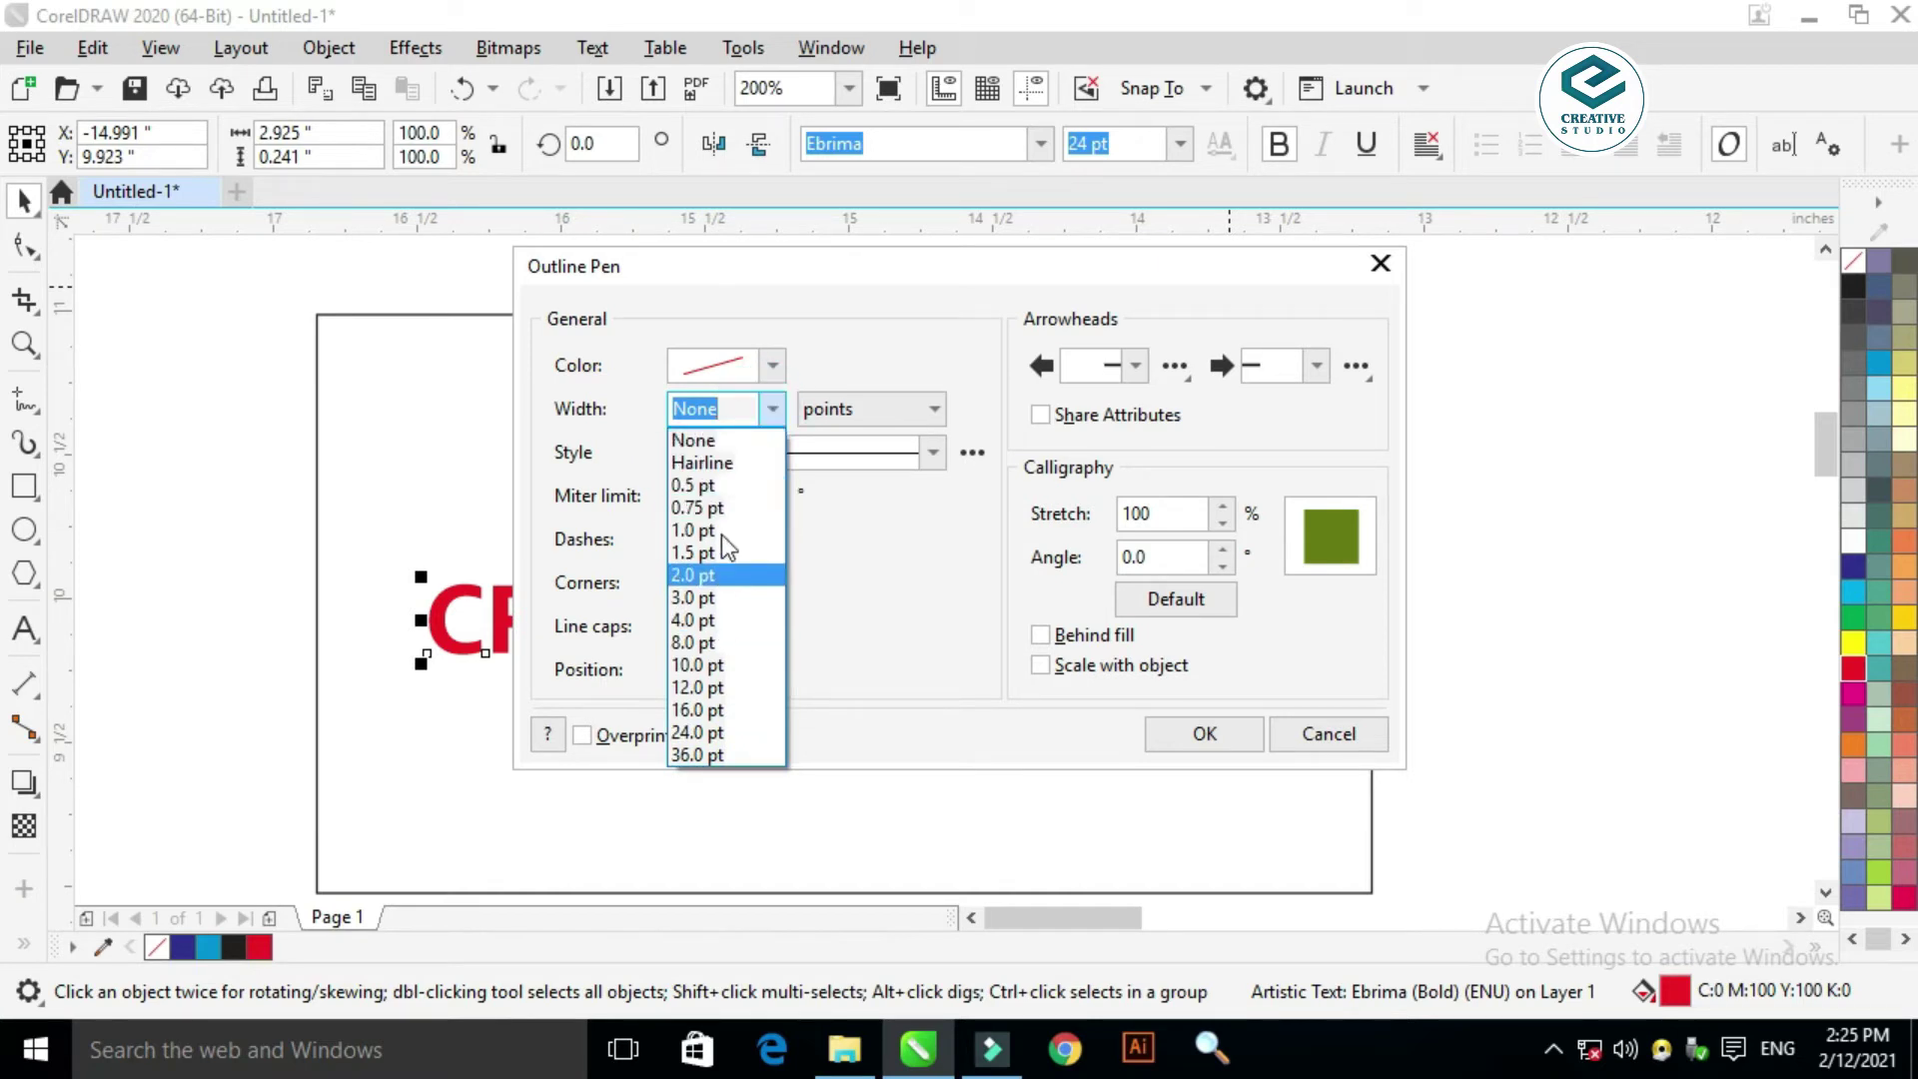
left_click(879, 412)
left_click(879, 411)
left_click(879, 412)
left_click(746, 409)
left_click(772, 408)
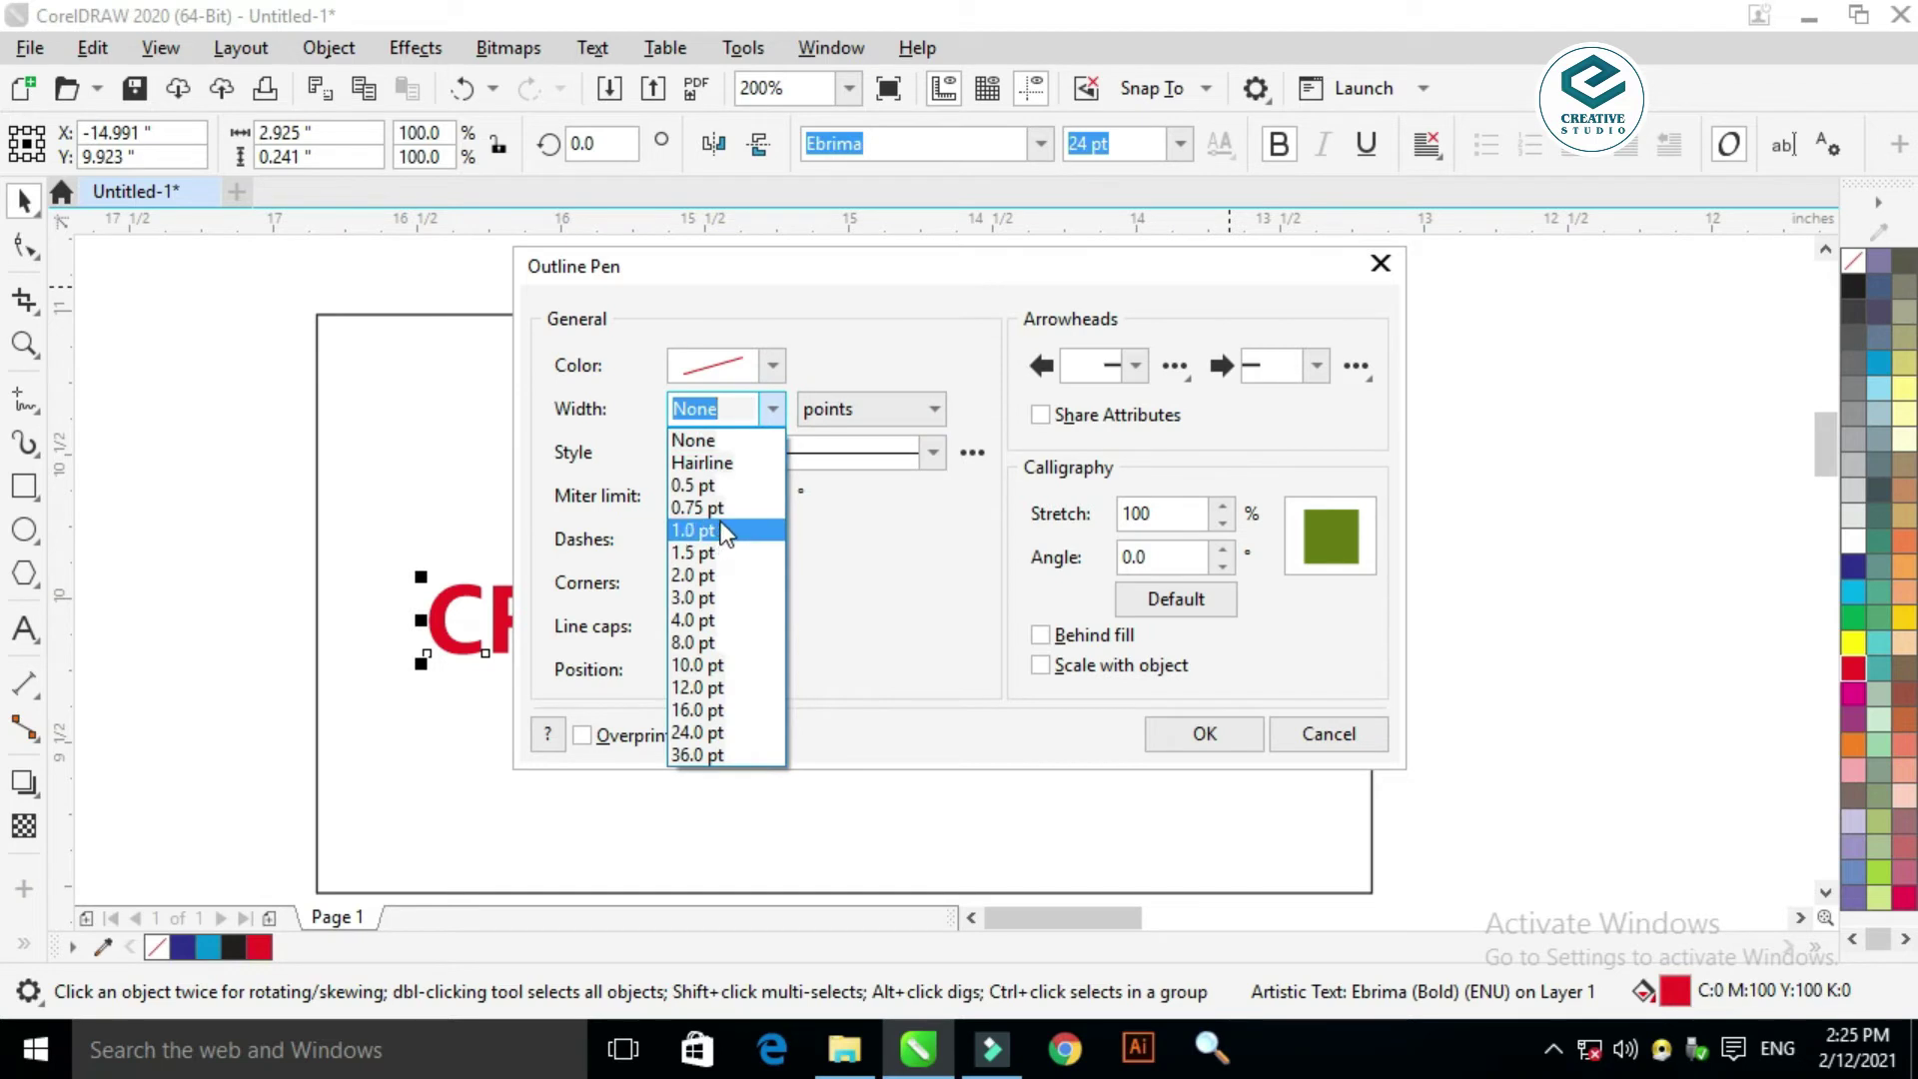
left_click(715, 582)
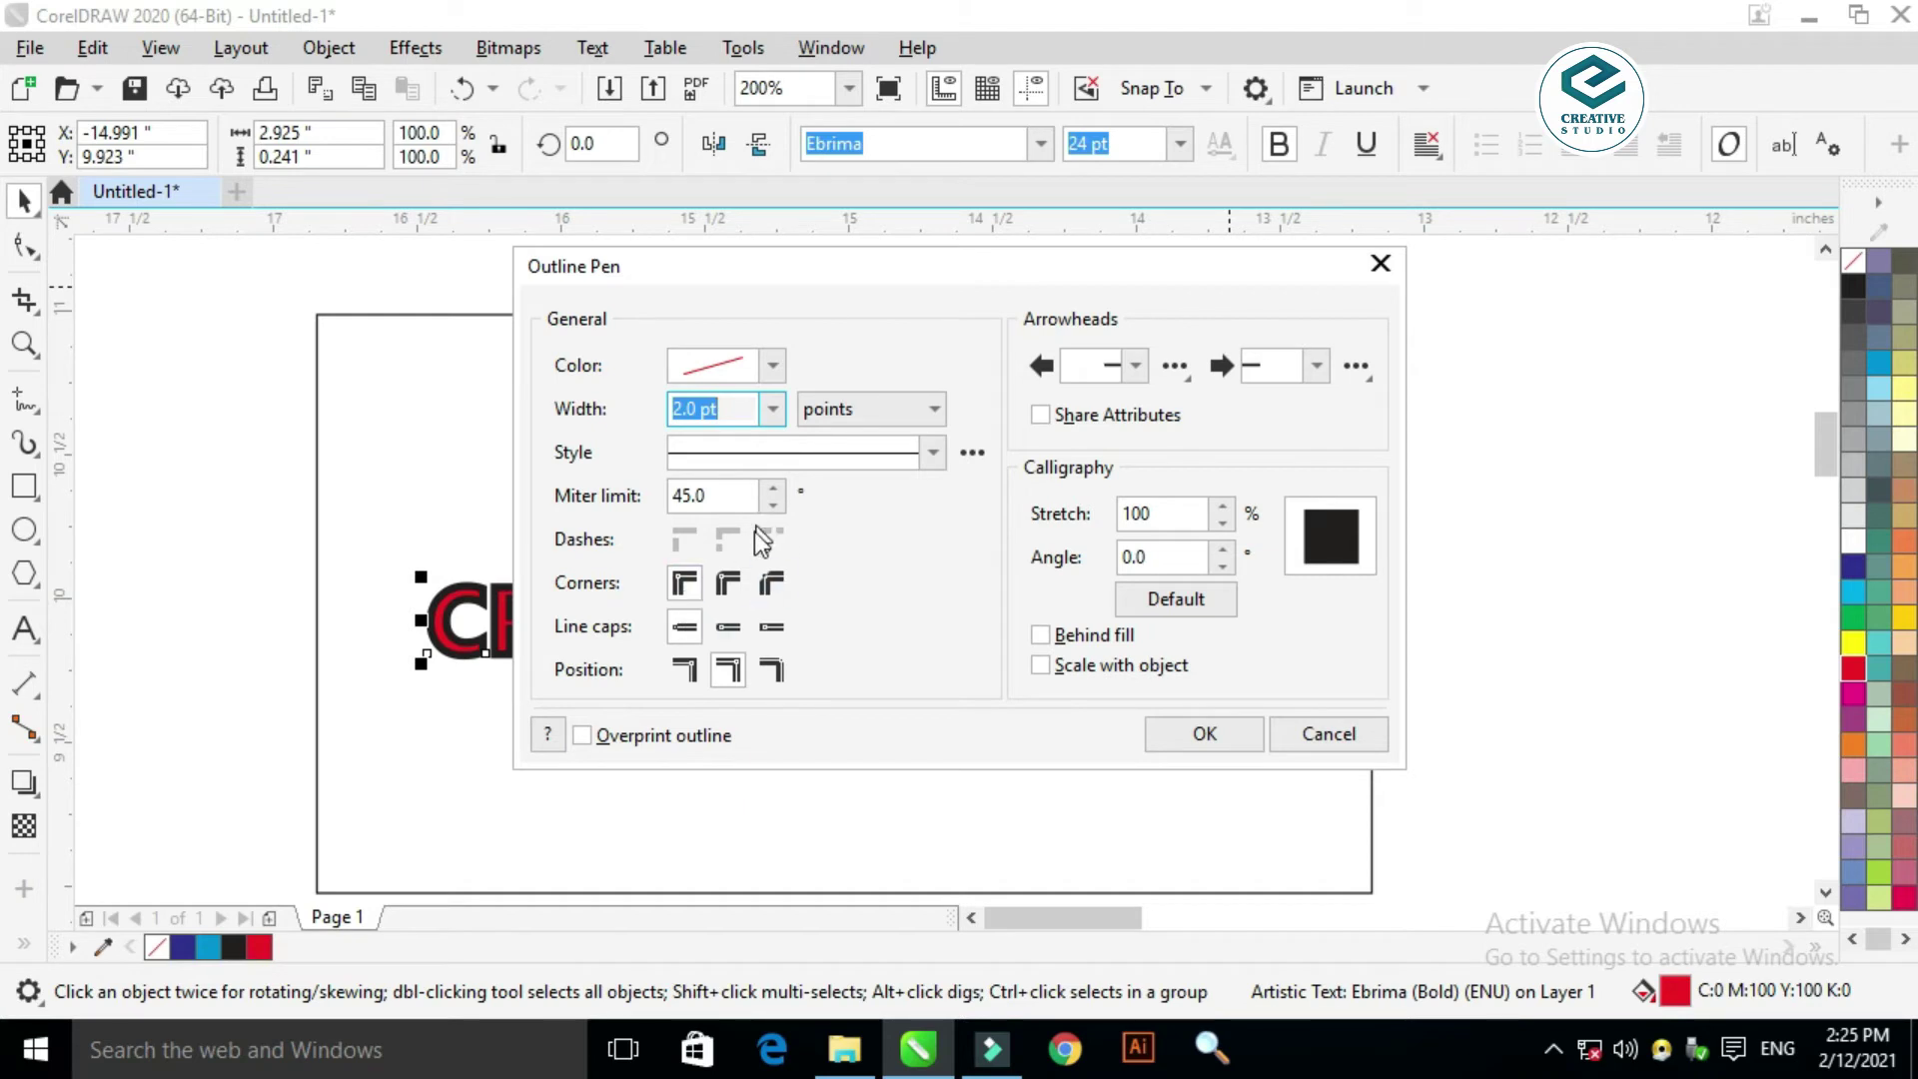
left_click(721, 584)
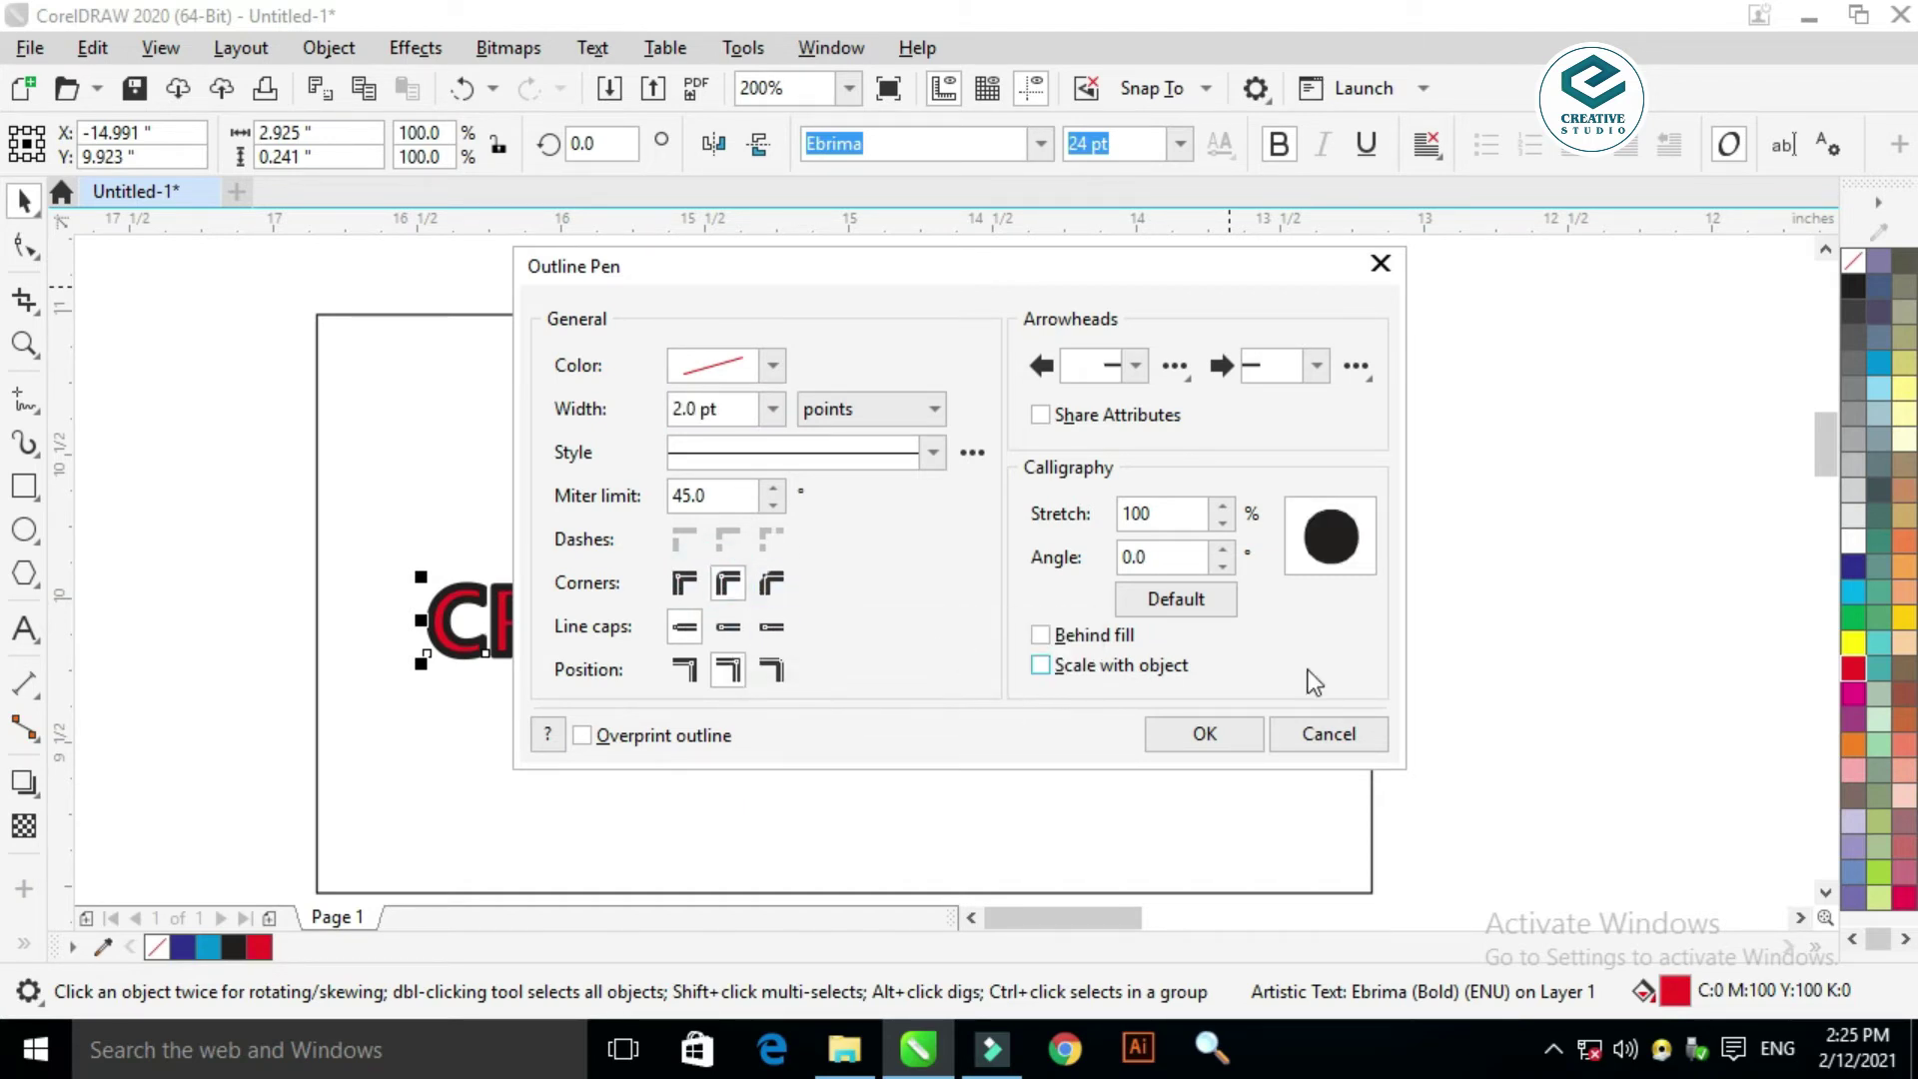
left_click(684, 582)
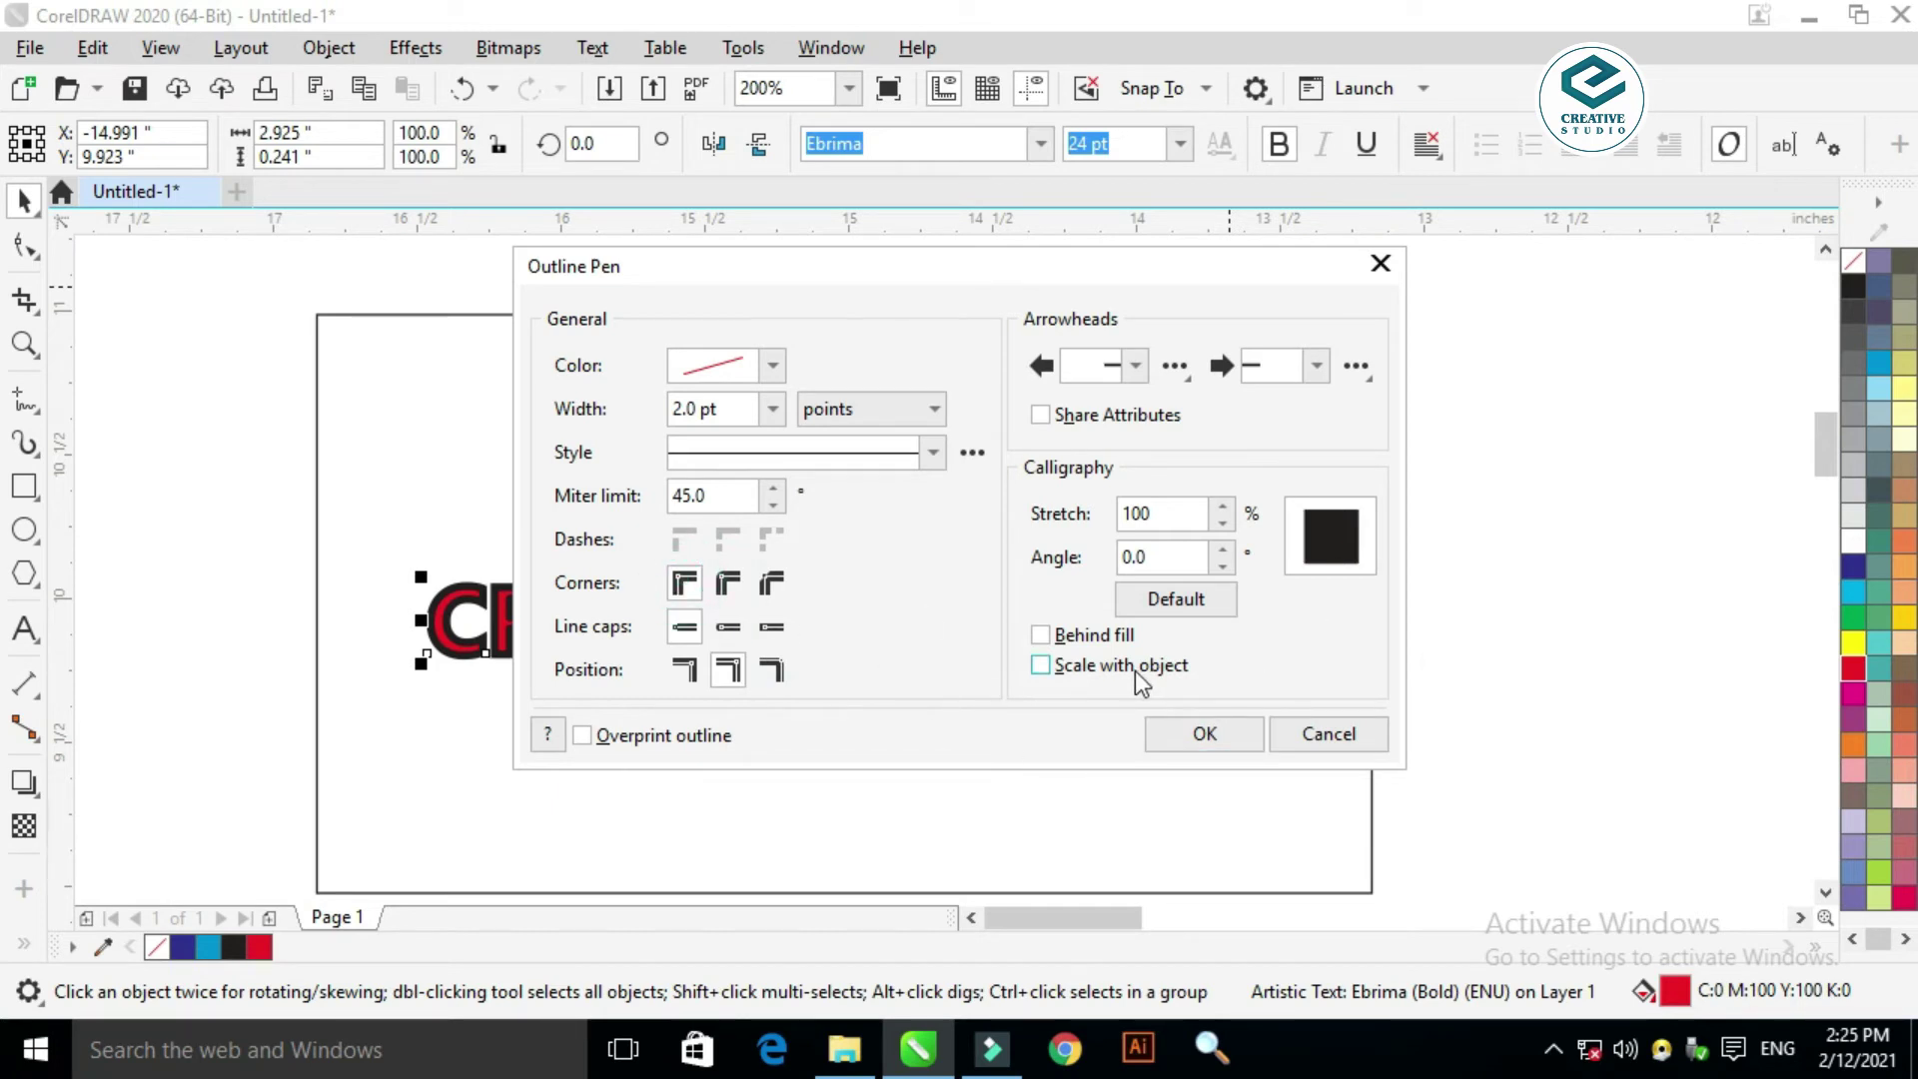
left_click(1203, 734)
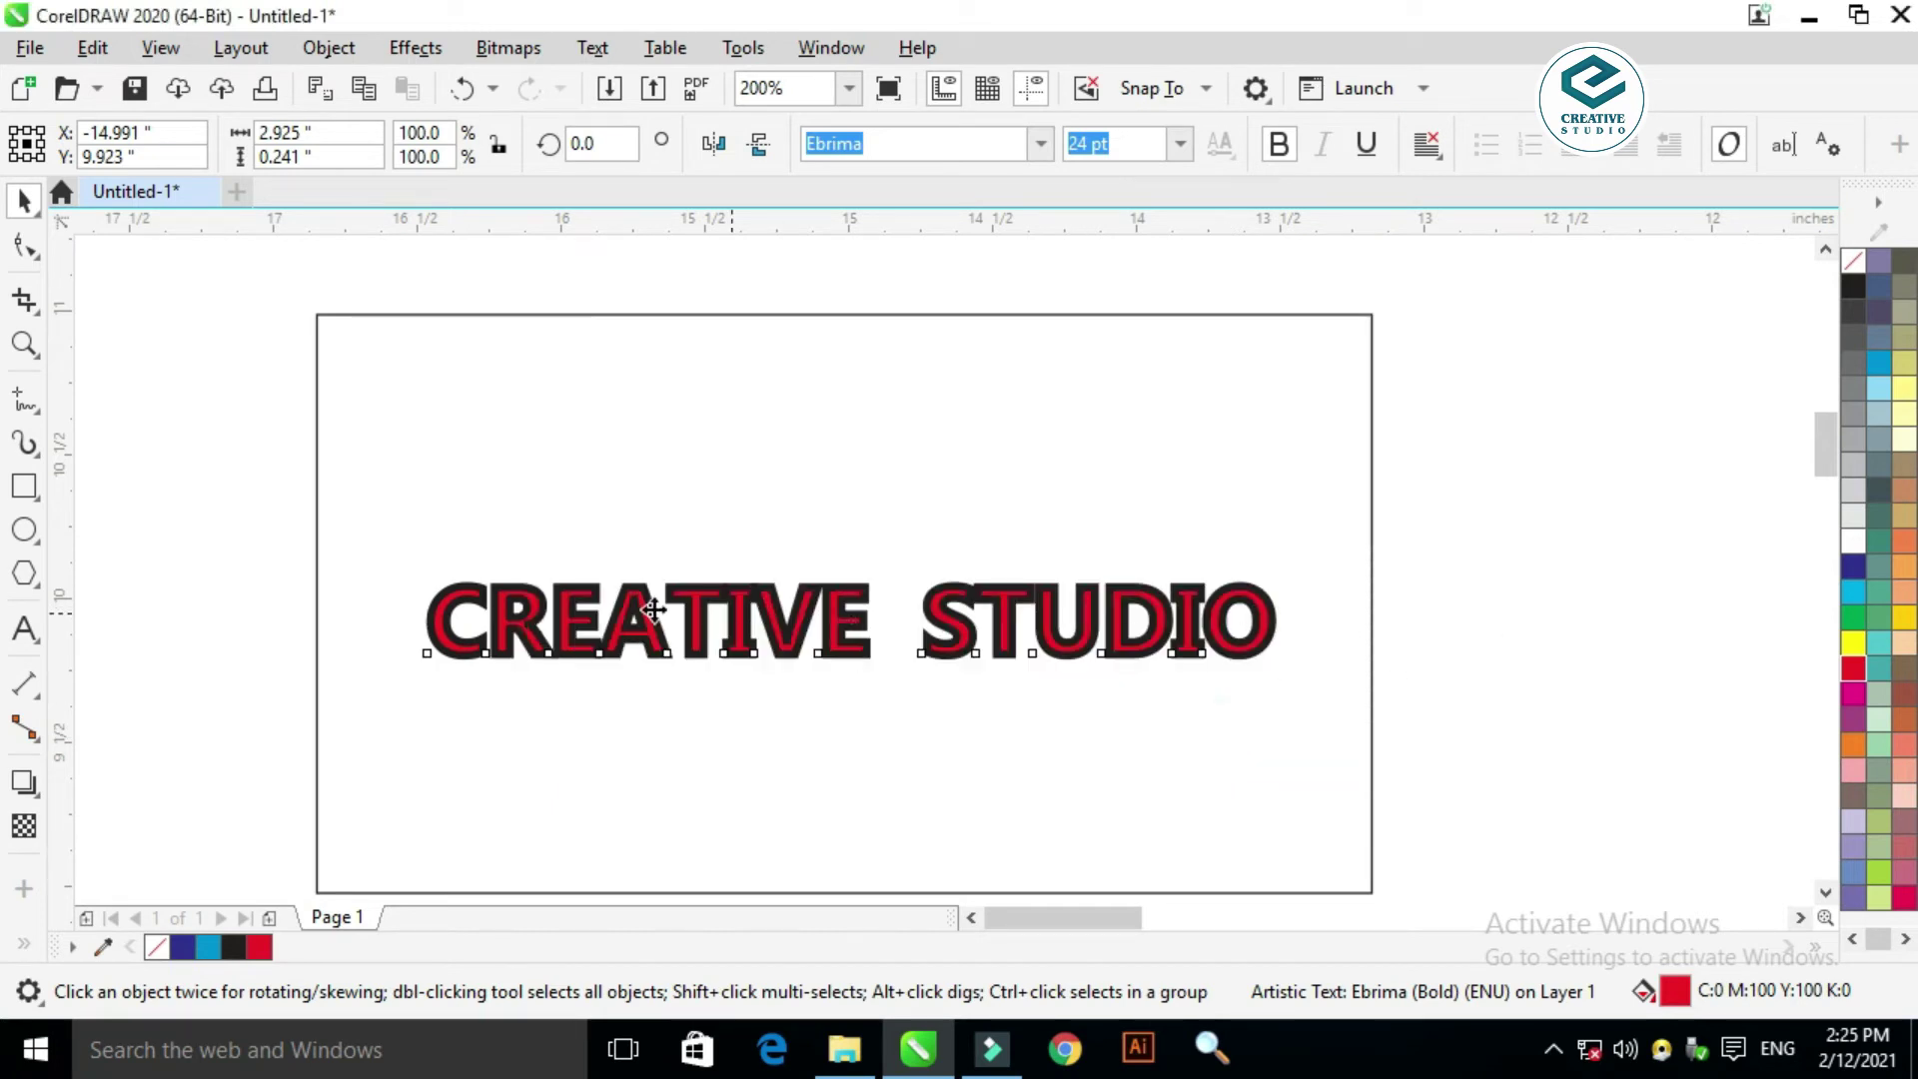
Step: Duplicate the outlined CREATIVE STUDIO text and place the copy beside the original, to its right
scroll(769, 579, "down", 2)
scroll(919, 620, "up", 2)
left_click_drag(854, 574, 1628, 608)
scroll(765, 419, "down", 2)
scroll(1114, 483, "up", 2)
left_click_drag(1121, 480, 1239, 503)
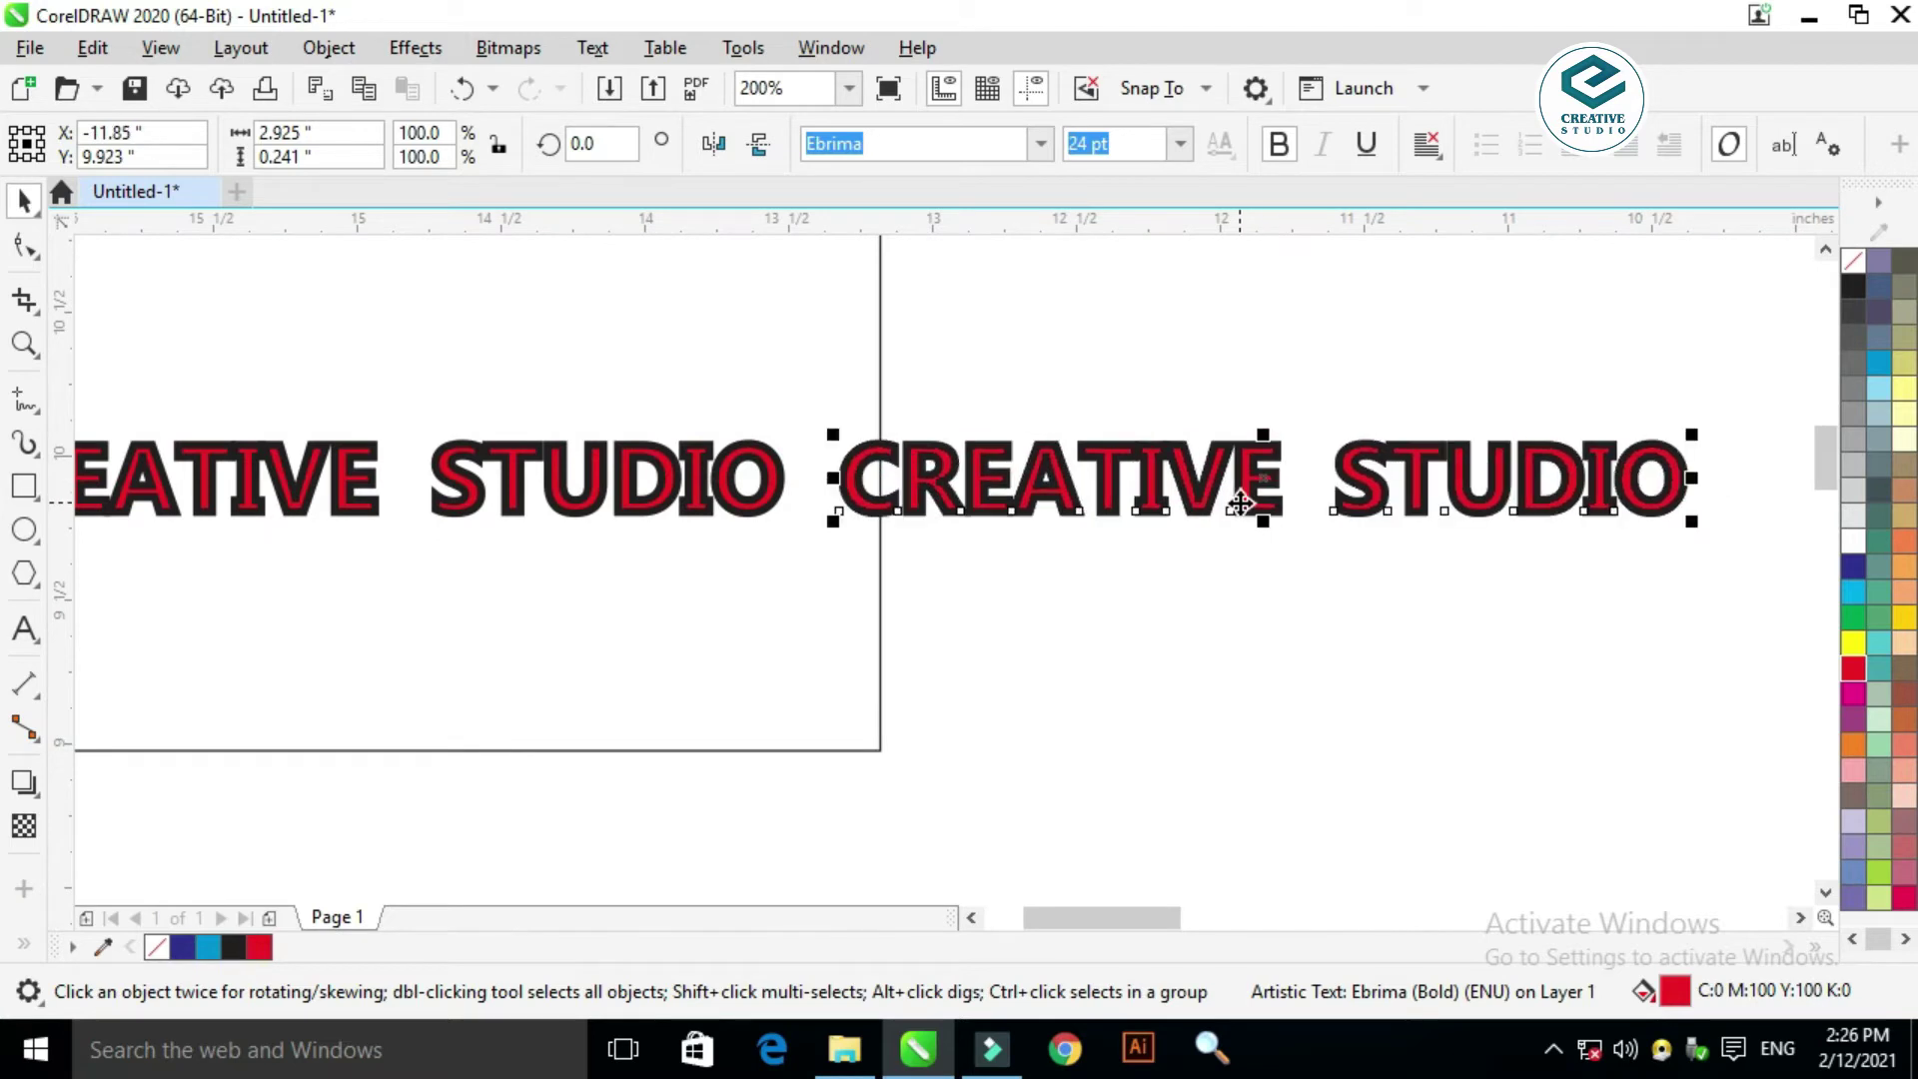
Step: Give the copied text's outline round corners and round line caps, placed behind the fill and scaling with the object
key("F12")
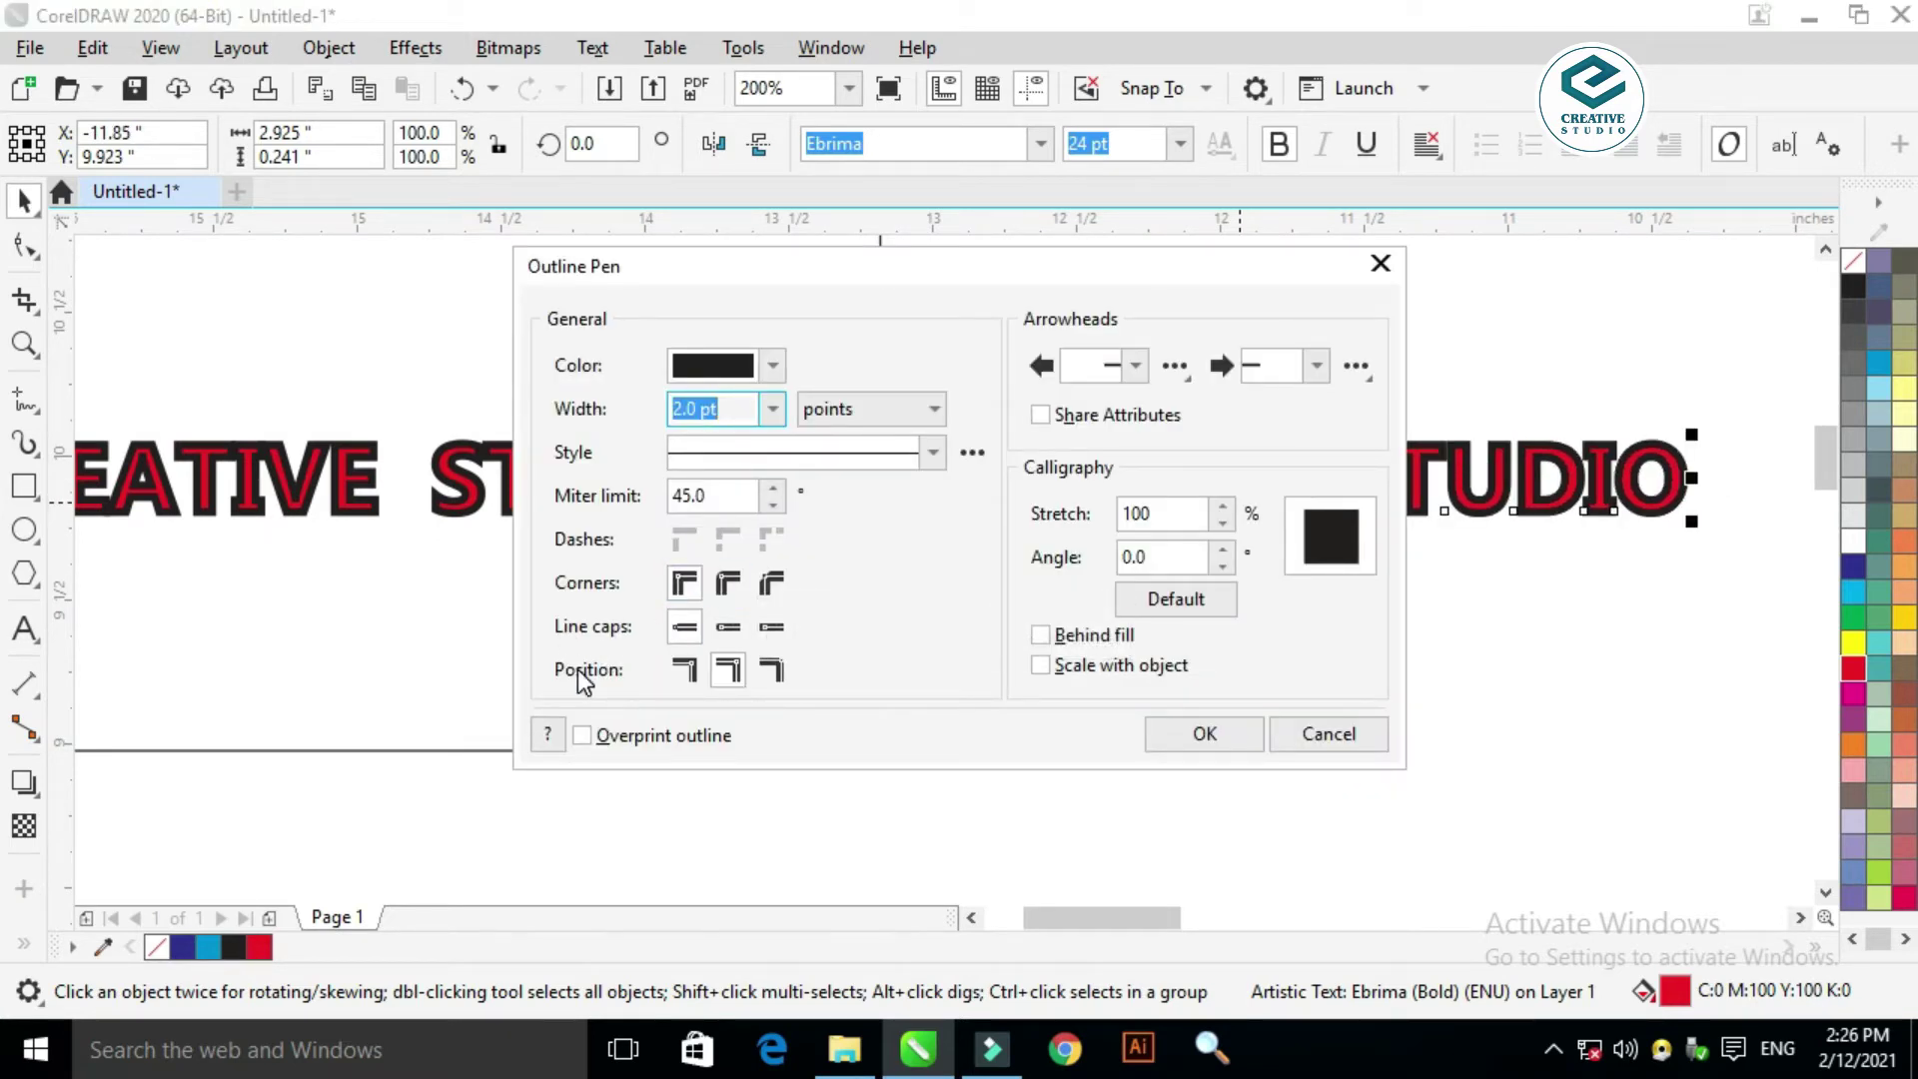
left_click(728, 583)
left_click(727, 629)
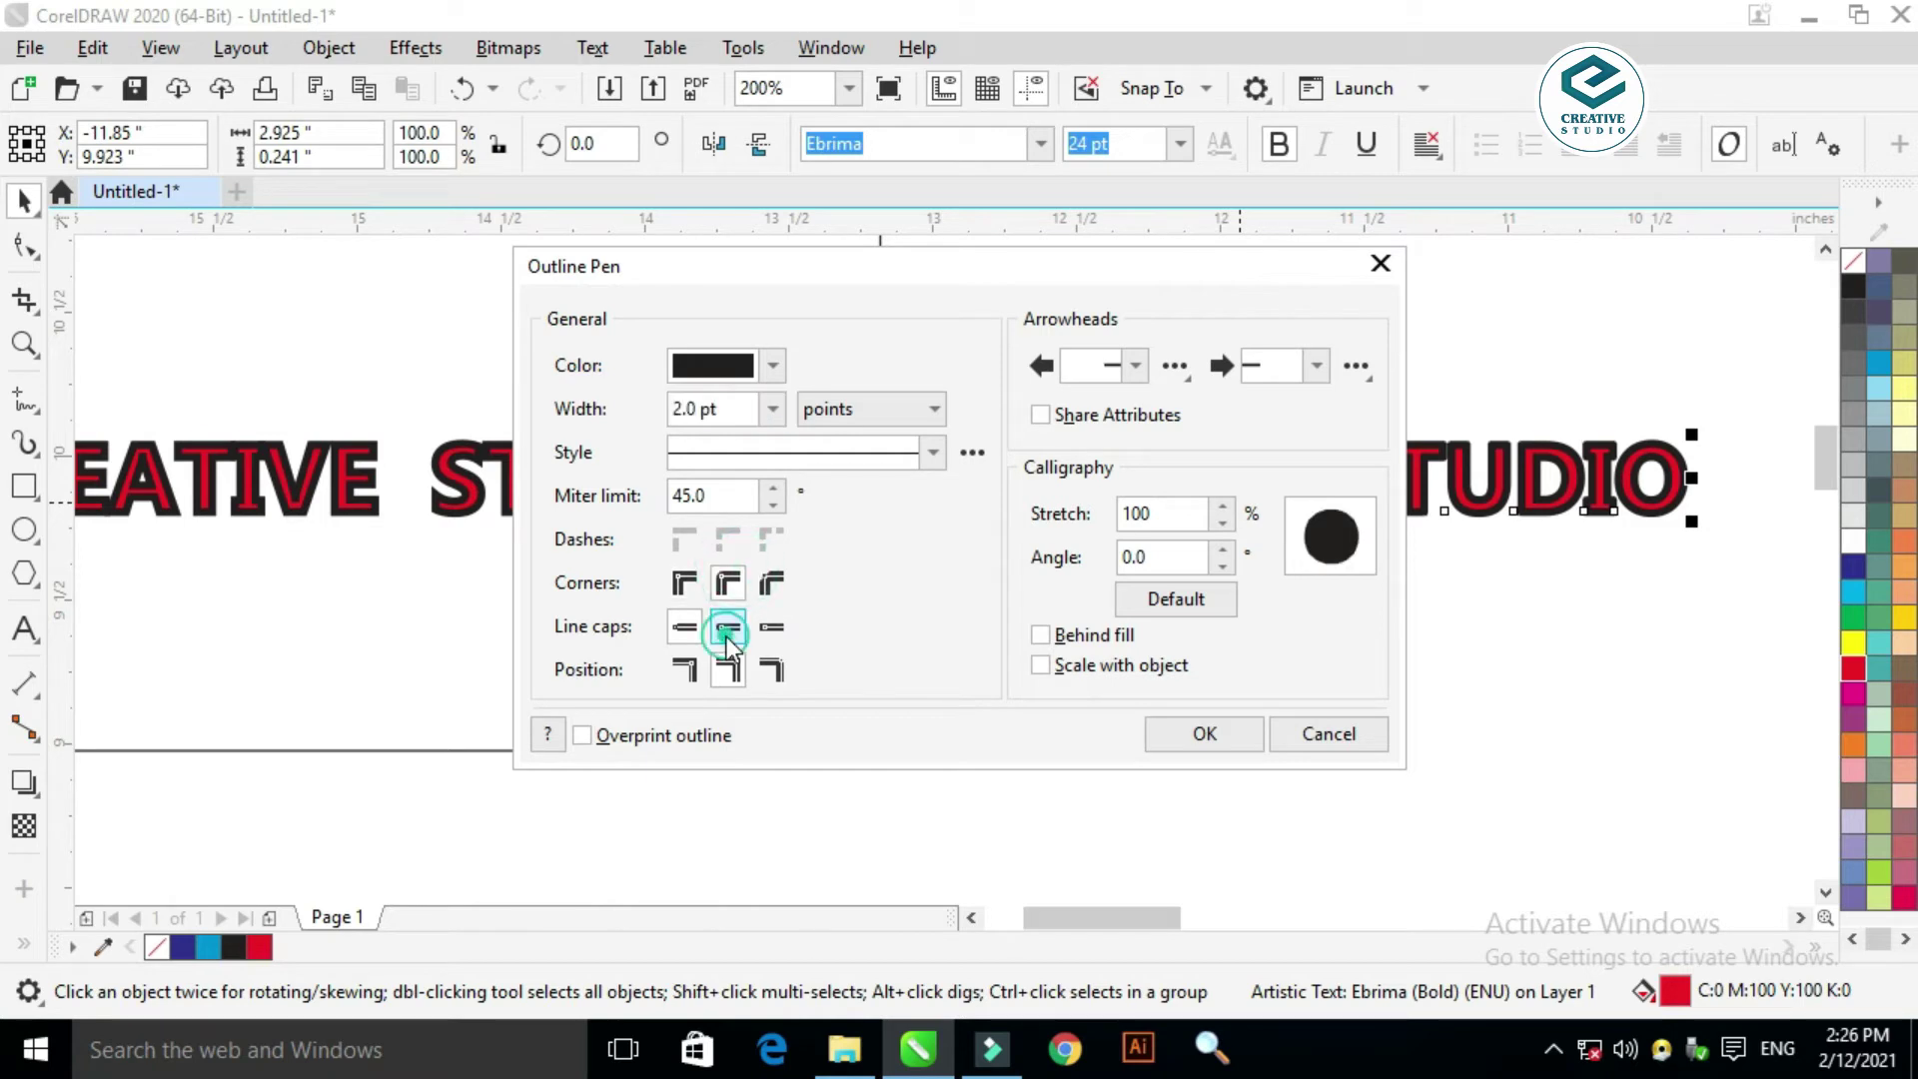
left_click(1041, 637)
left_click(1040, 665)
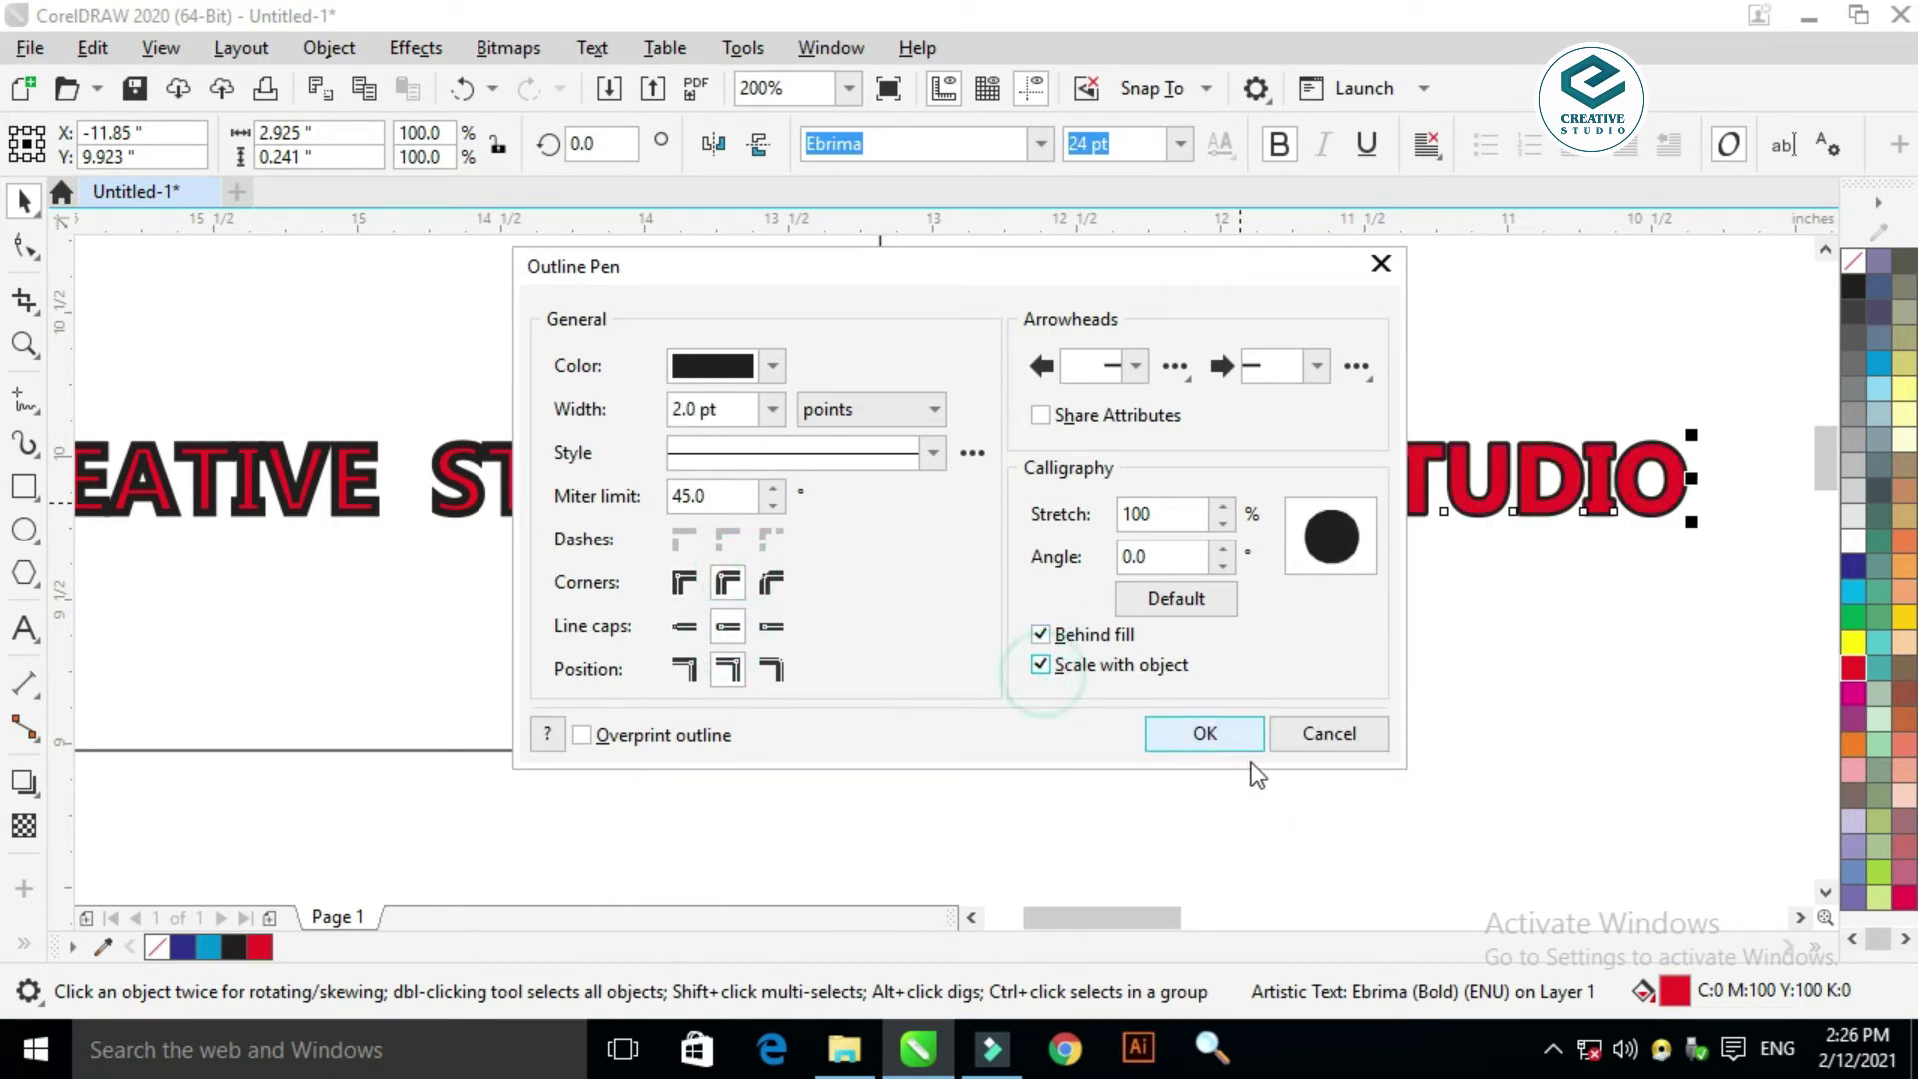
left_click(1203, 734)
Step: Compare the outlines of both texts closely and delete the original text inside the rectangle
scroll(597, 488, "up", 3)
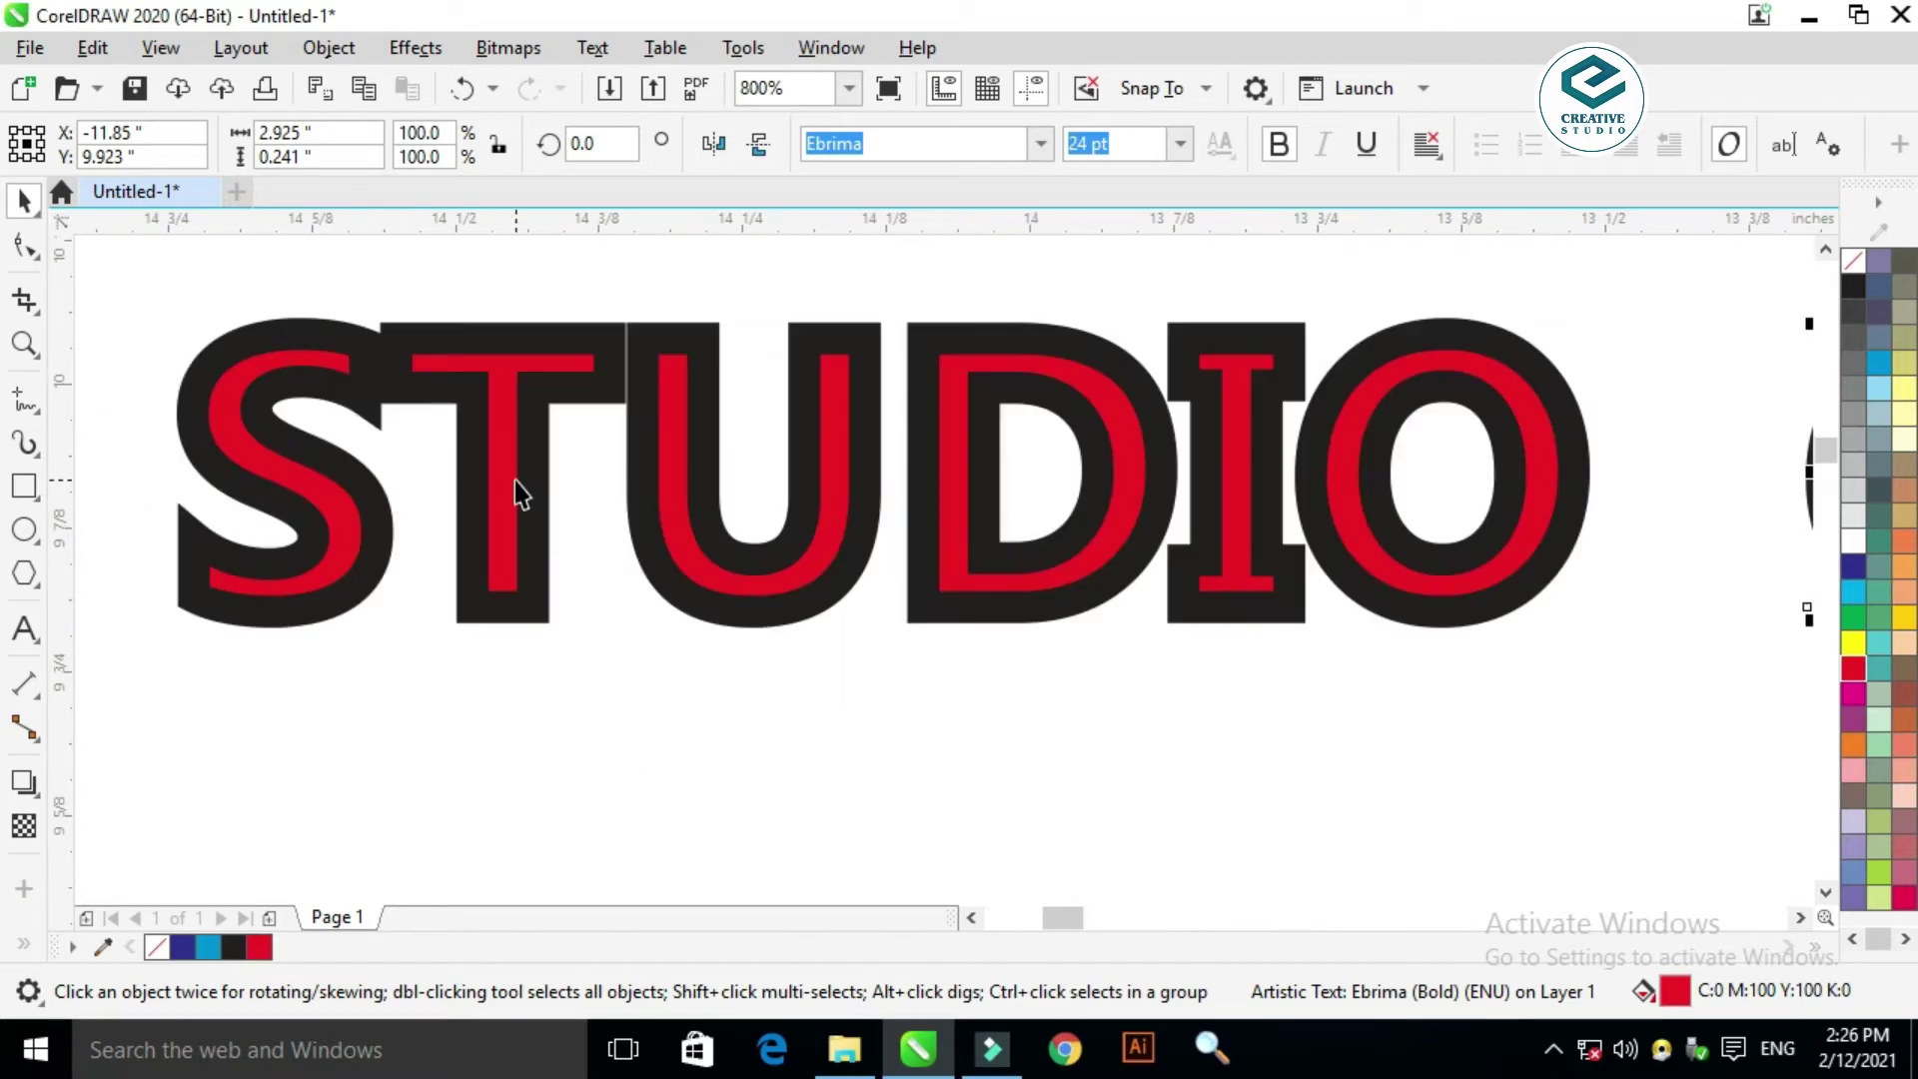
scroll(501, 510, "down", 3)
scroll(1121, 543, "up", 1)
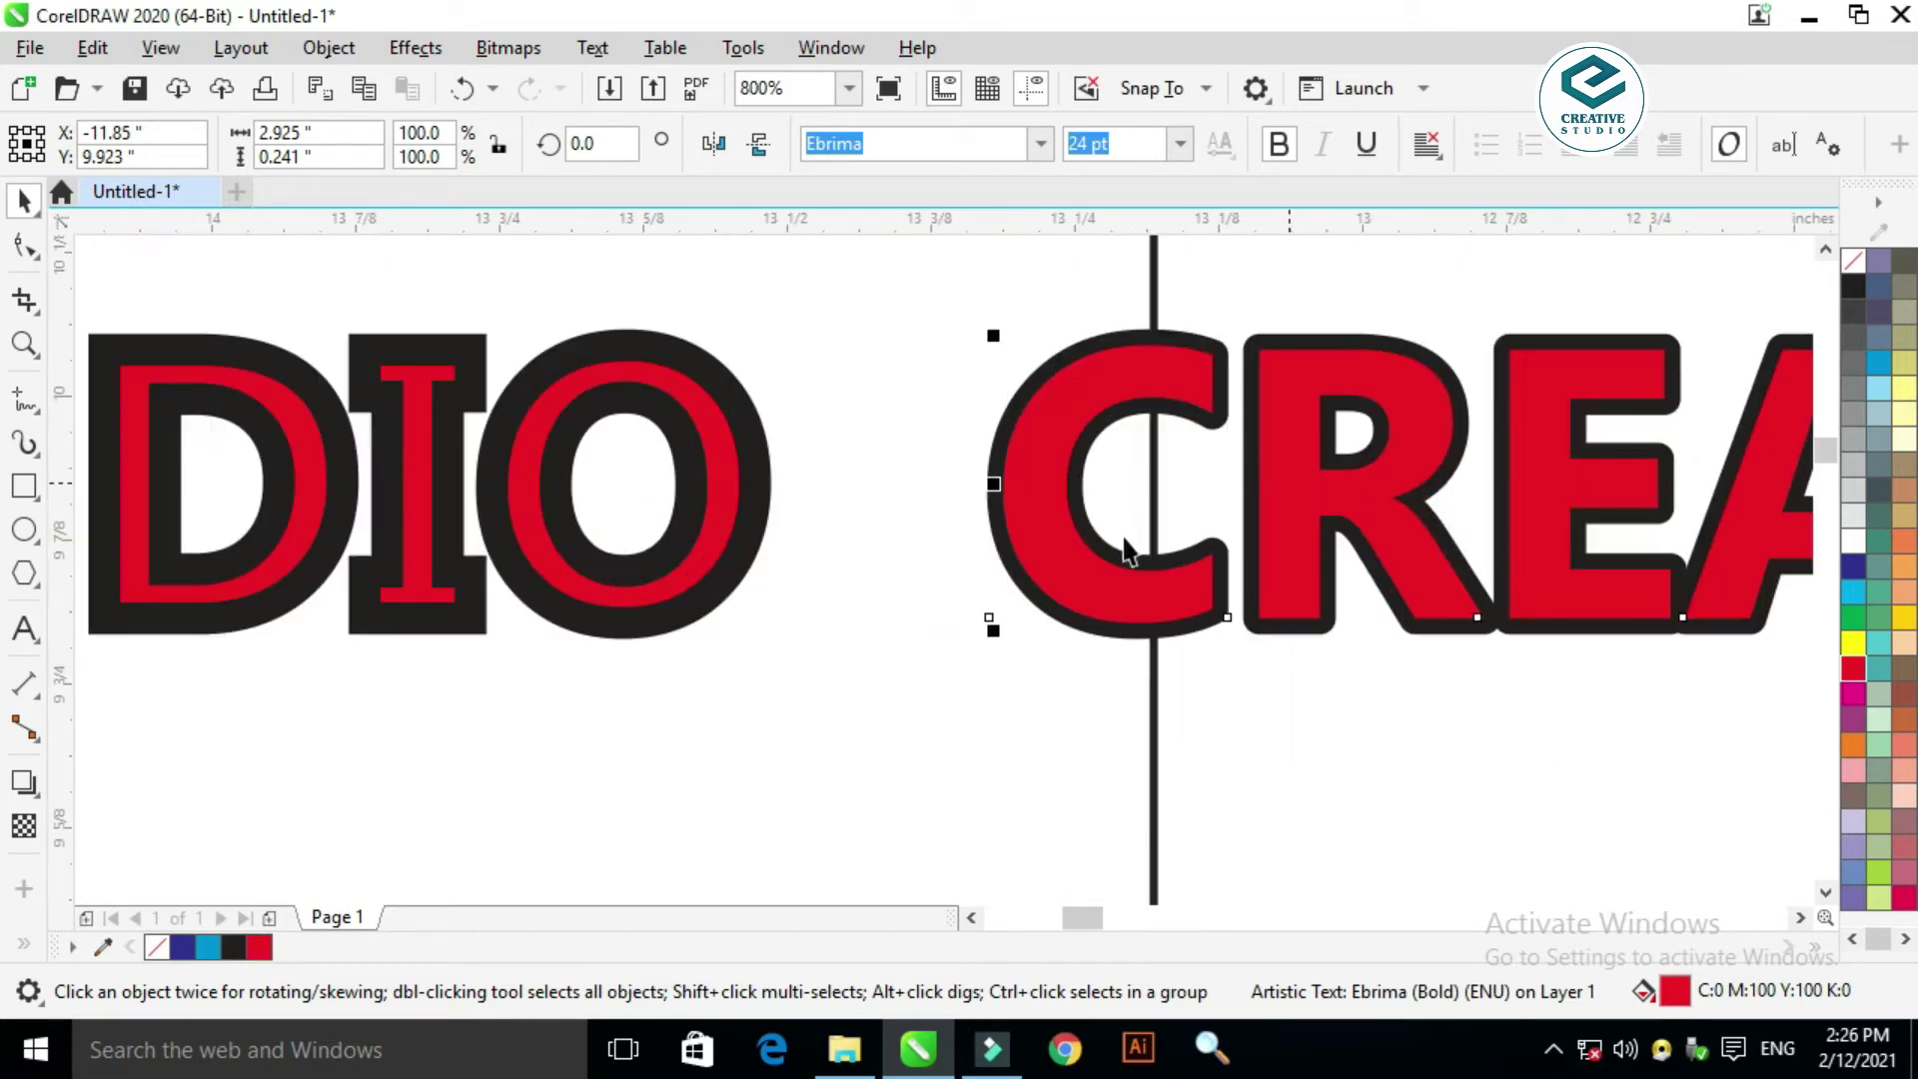
scroll(1069, 556, "down", 3)
left_click(994, 564)
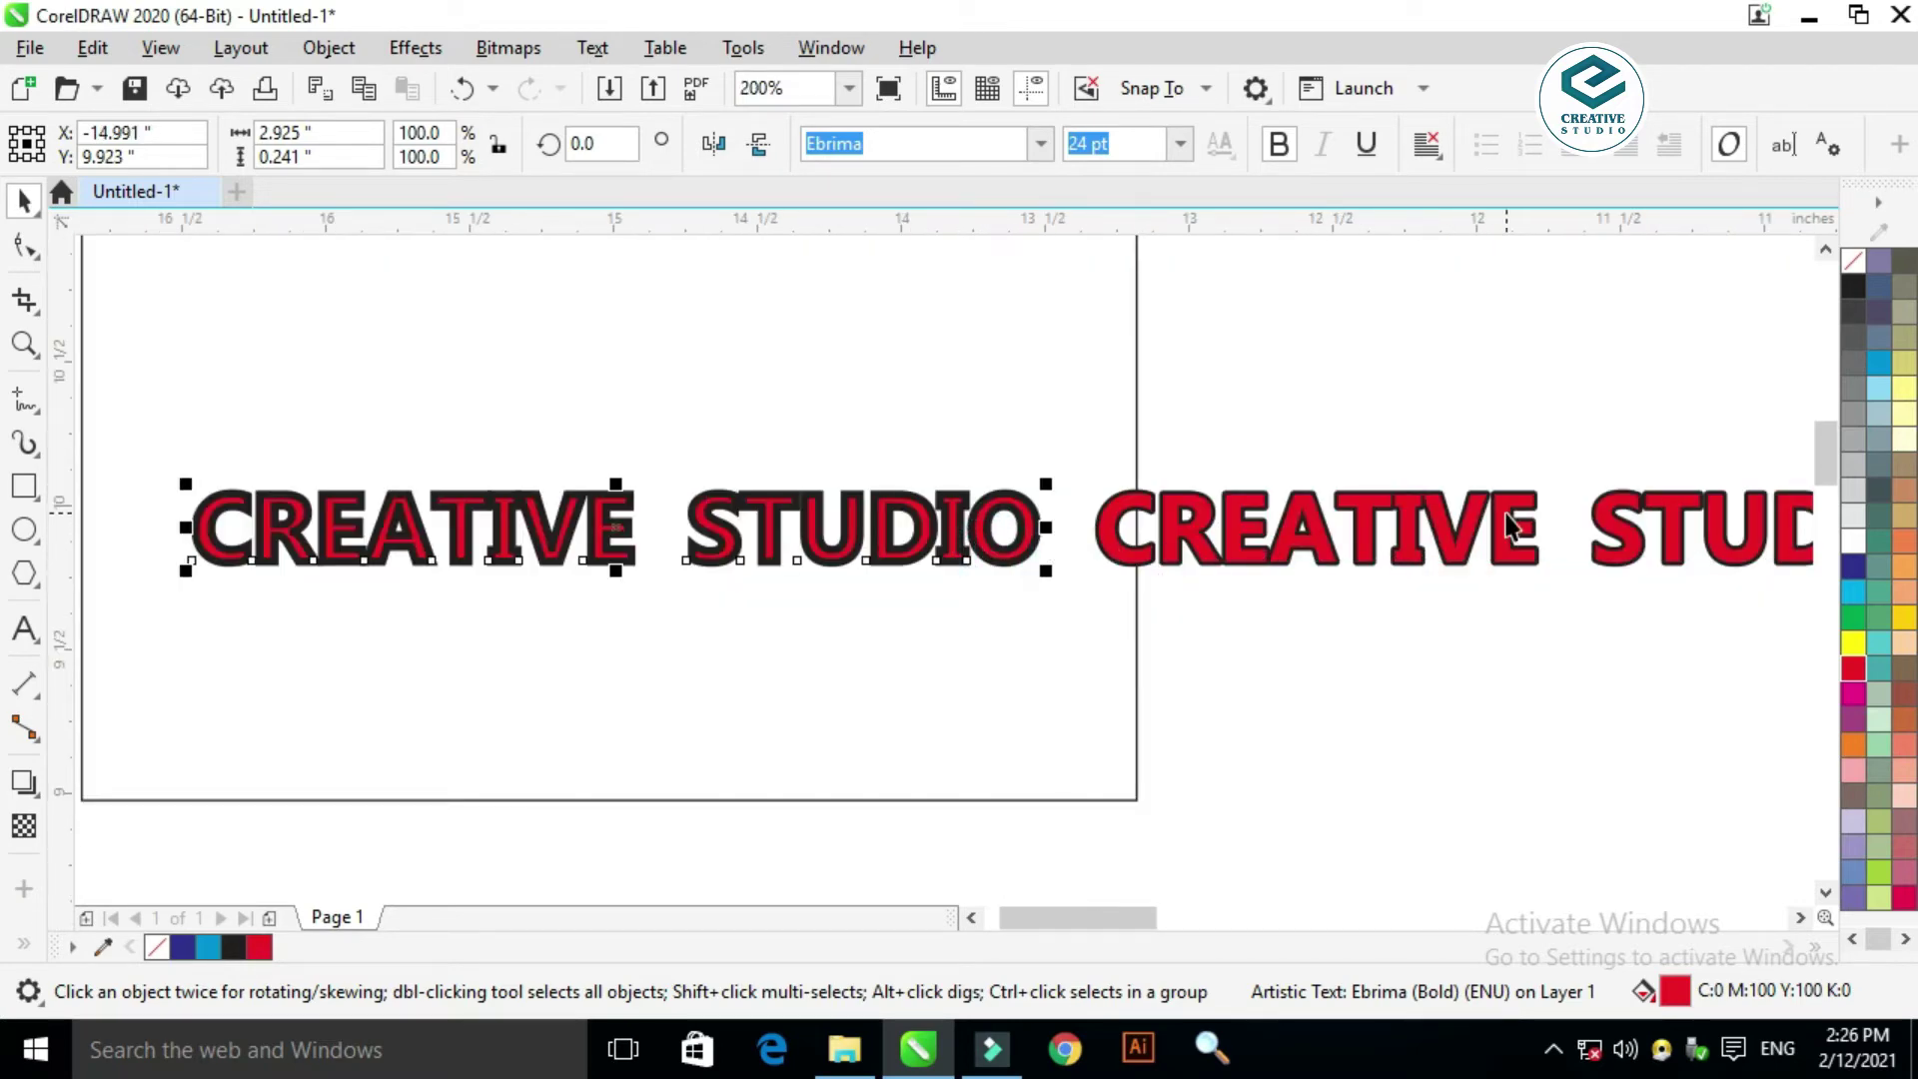
key("Delete")
Step: Move the remaining CREATIVE STUDIO text into the centre of the rectangle
left_click(1396, 536)
scroll(1430, 535, "down", 3)
left_click_drag(1430, 535, 1208, 535)
scroll(1289, 539, "up", 3)
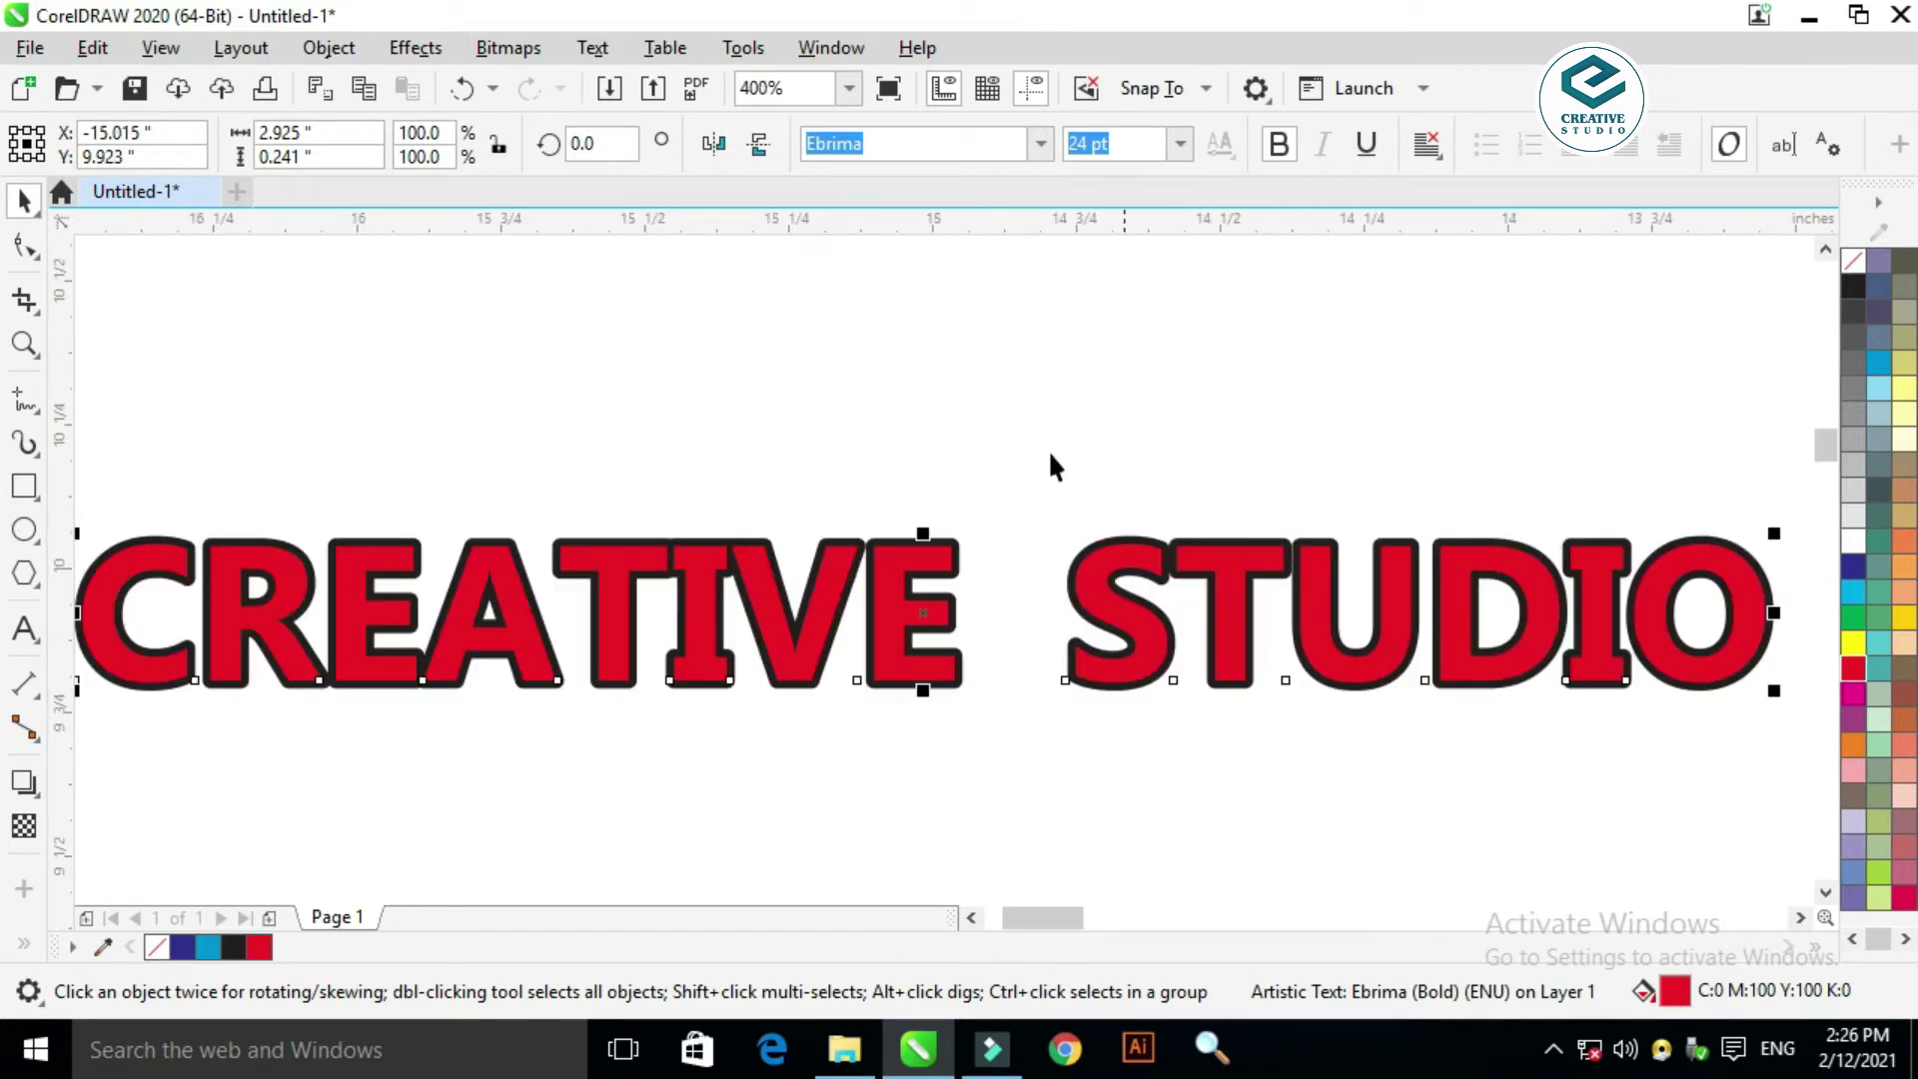
Step: Set the text's outline width to 4.0 pt and its outline colour to white
scroll(1049, 462, "down", 1)
key("F12")
key("alt+Down")
key("Down")
key("Return")
left_click(1198, 734)
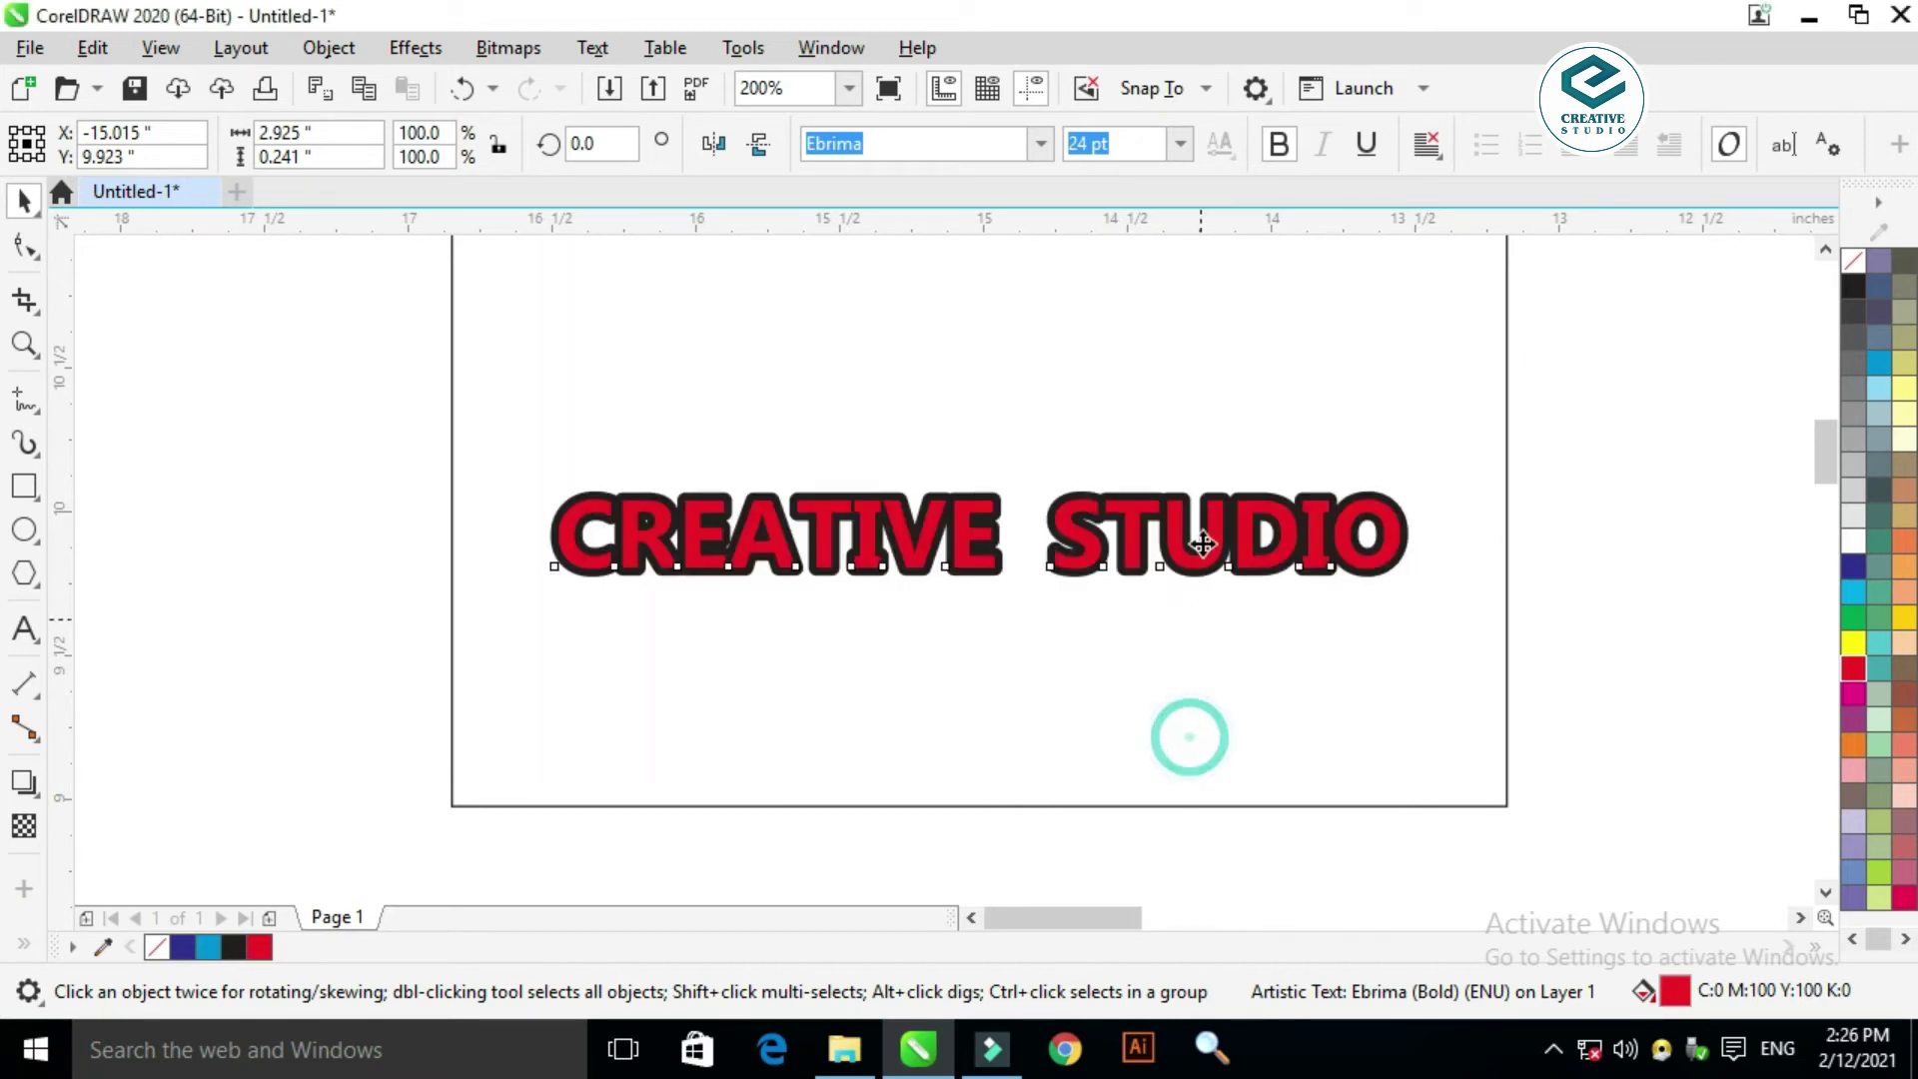
right_click(1855, 543)
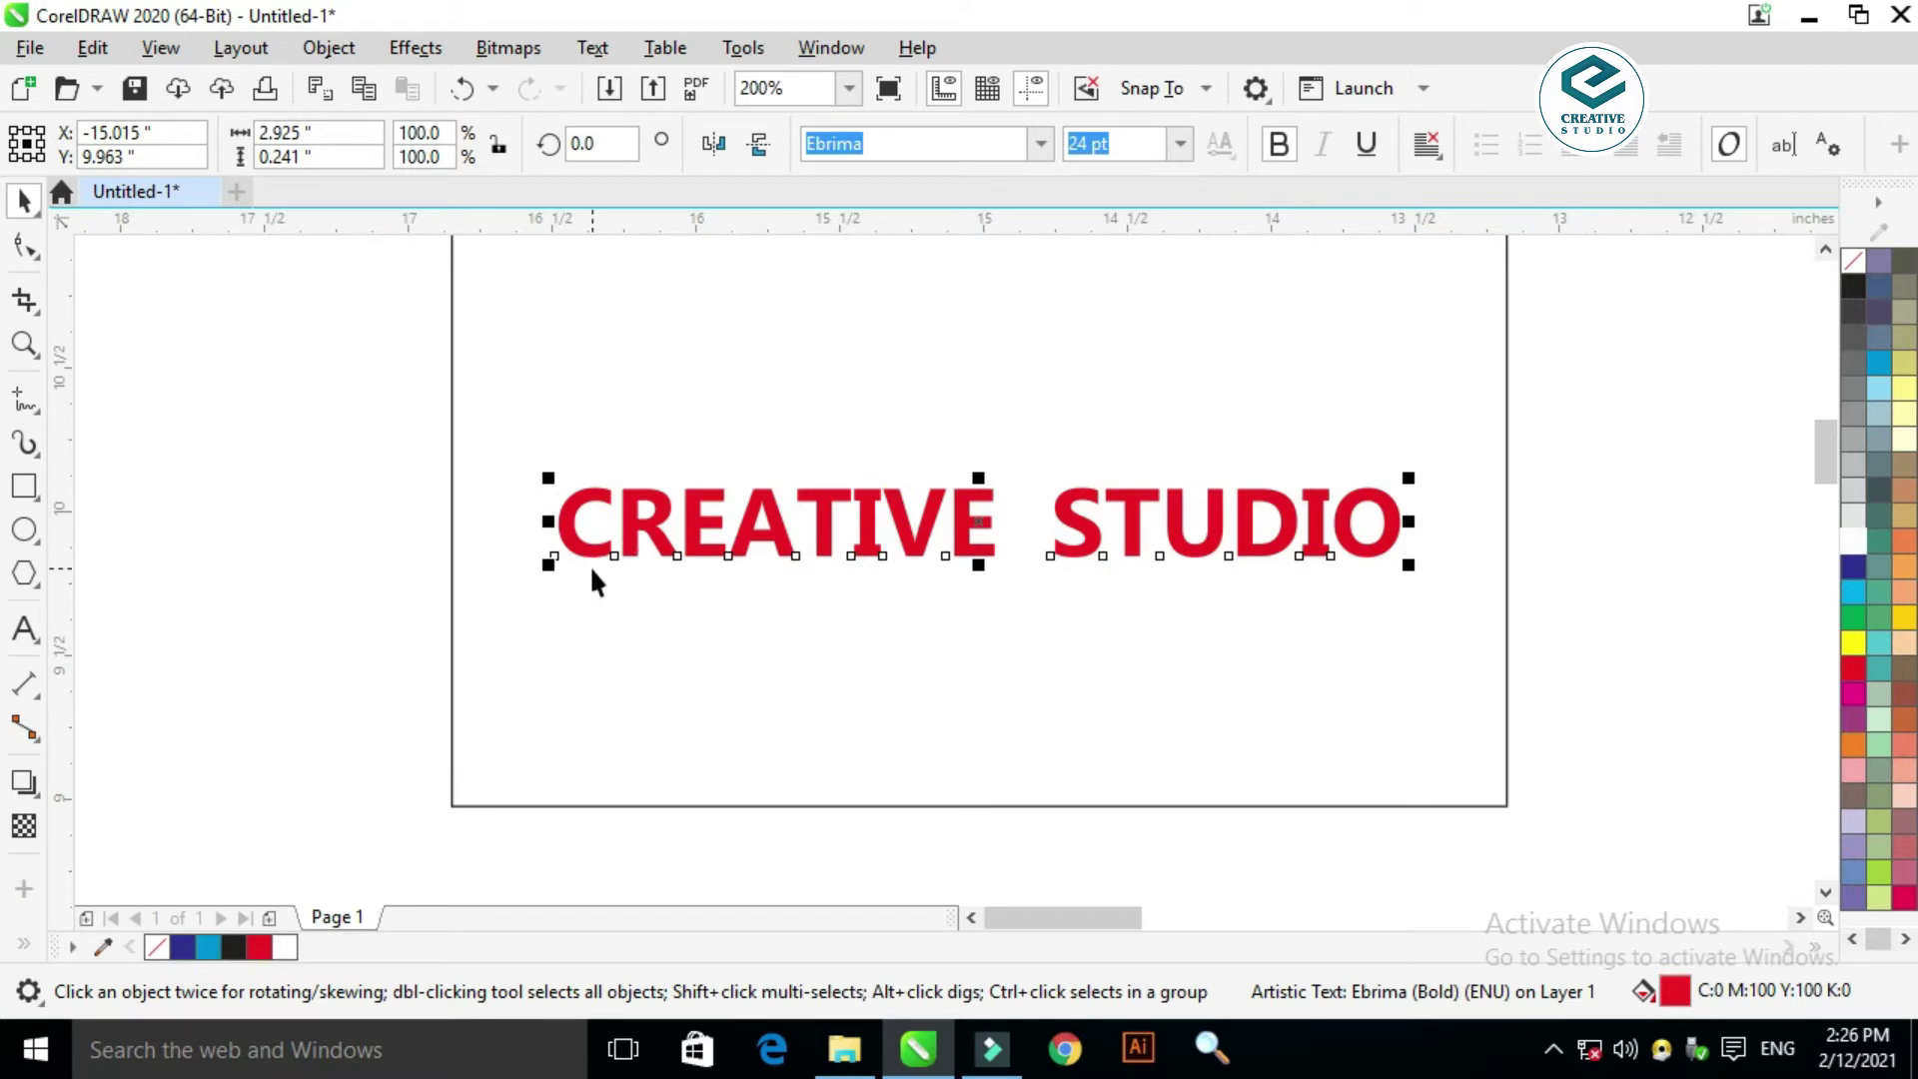
Step: Try a downward drop shadow on the white-outlined text and undo it
left_click(16, 788)
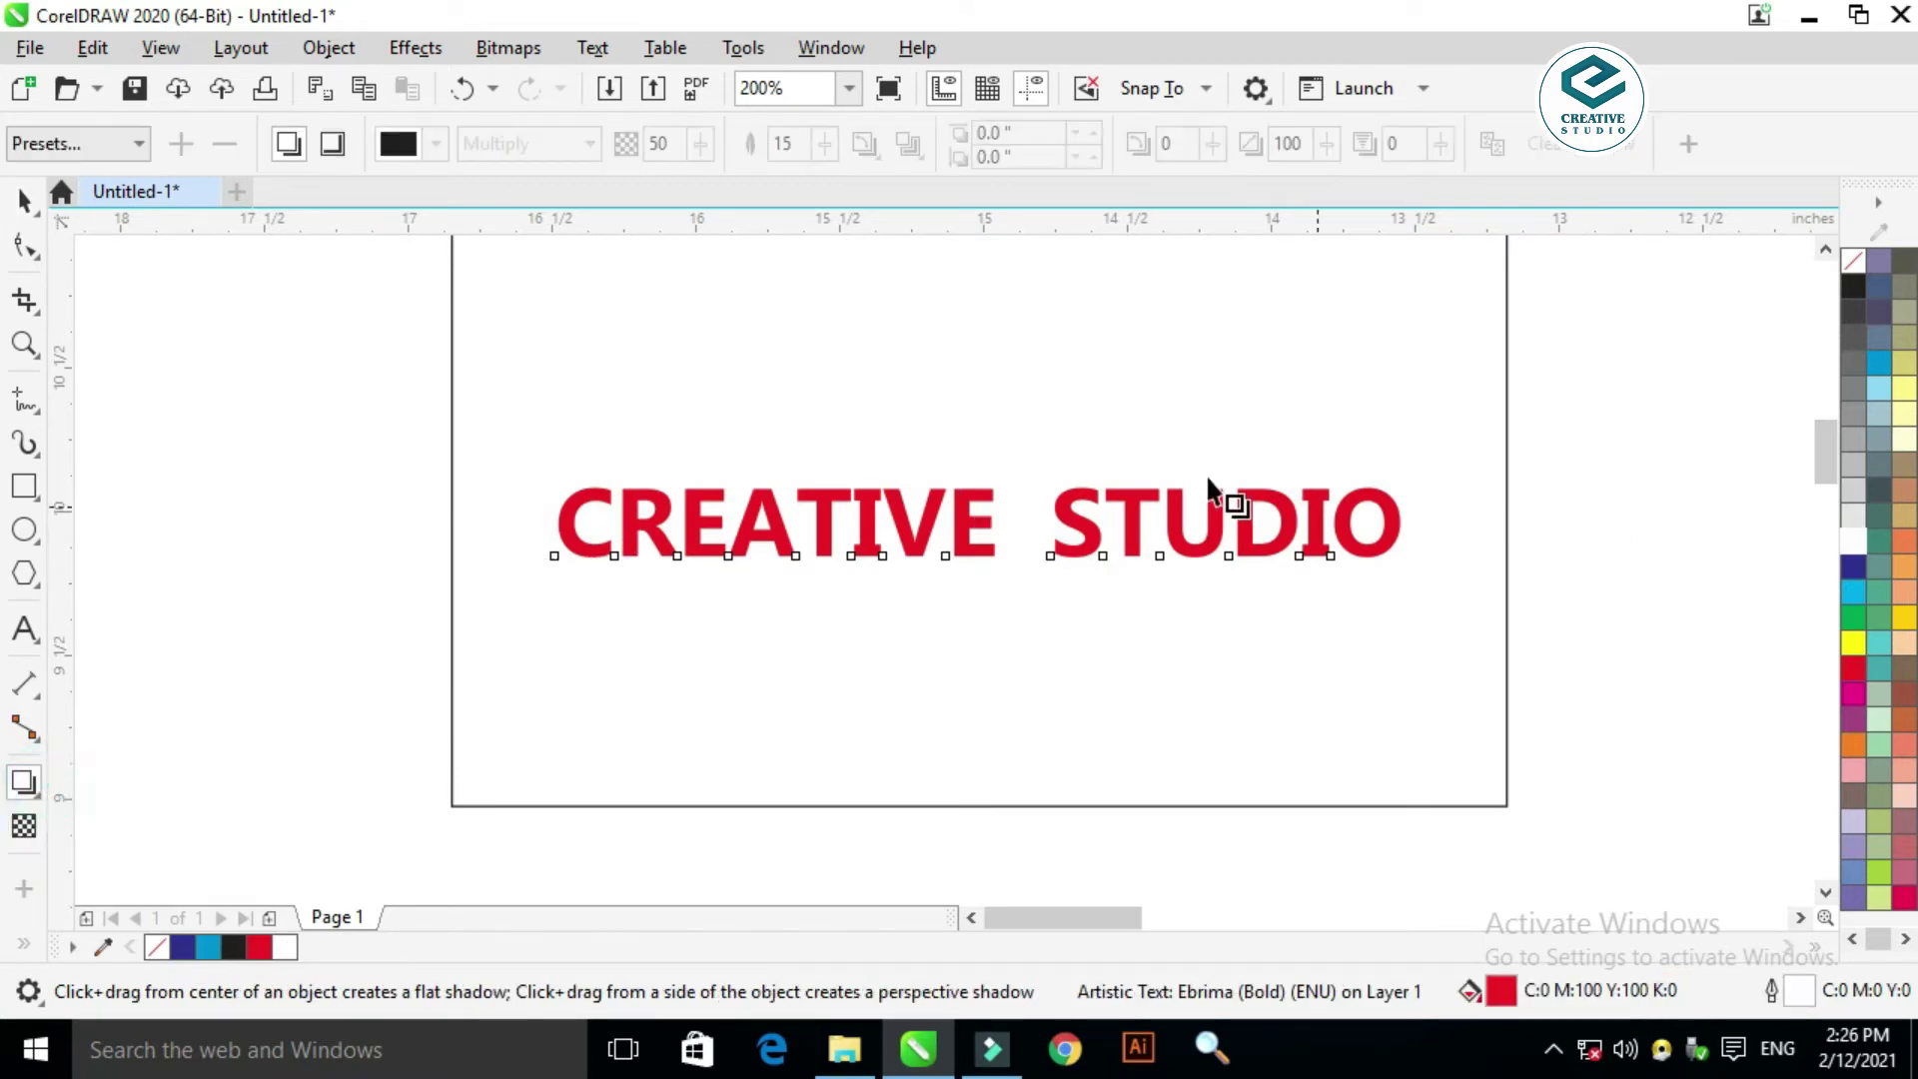
mouse_move(983, 593)
left_mouse_down()
mouse_move(980, 625)
mouse_move(978, 566)
left_mouse_up()
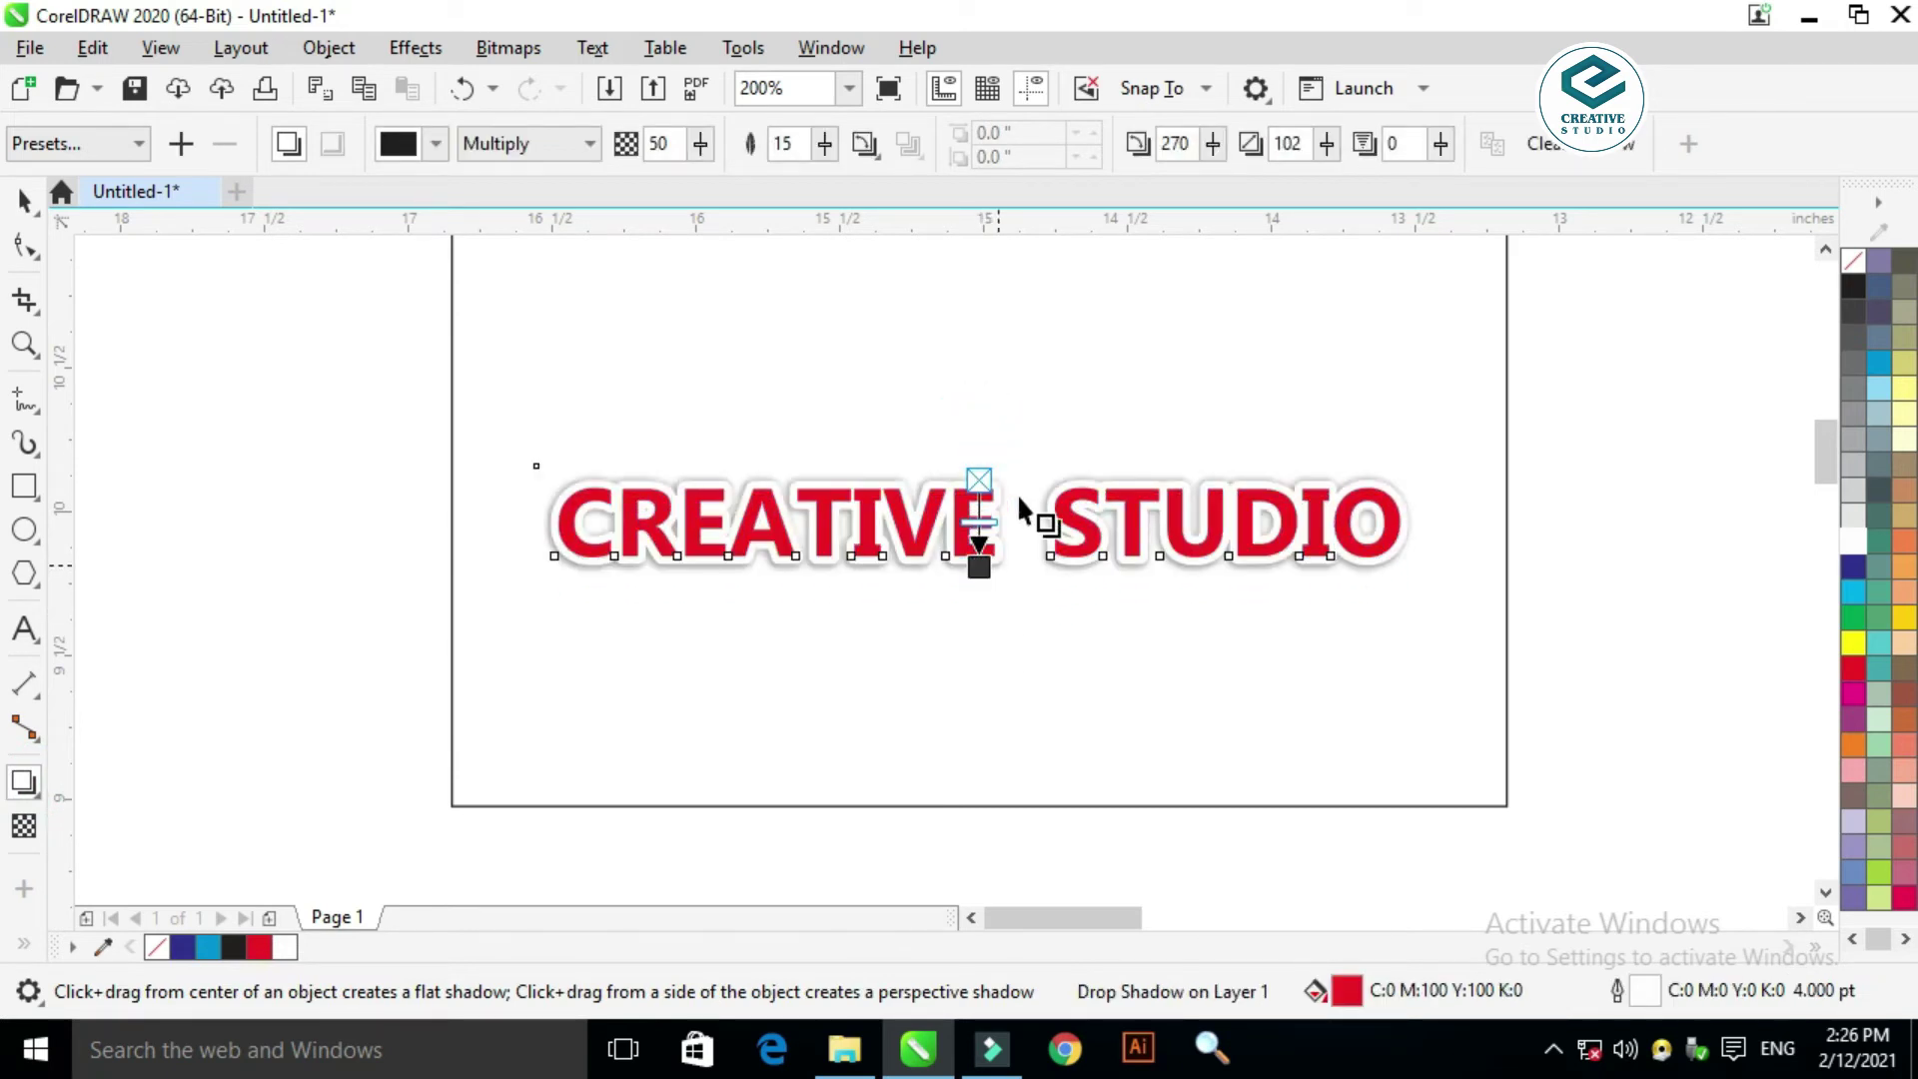
scroll(1016, 493, "up", 2)
key("ctrl+z")
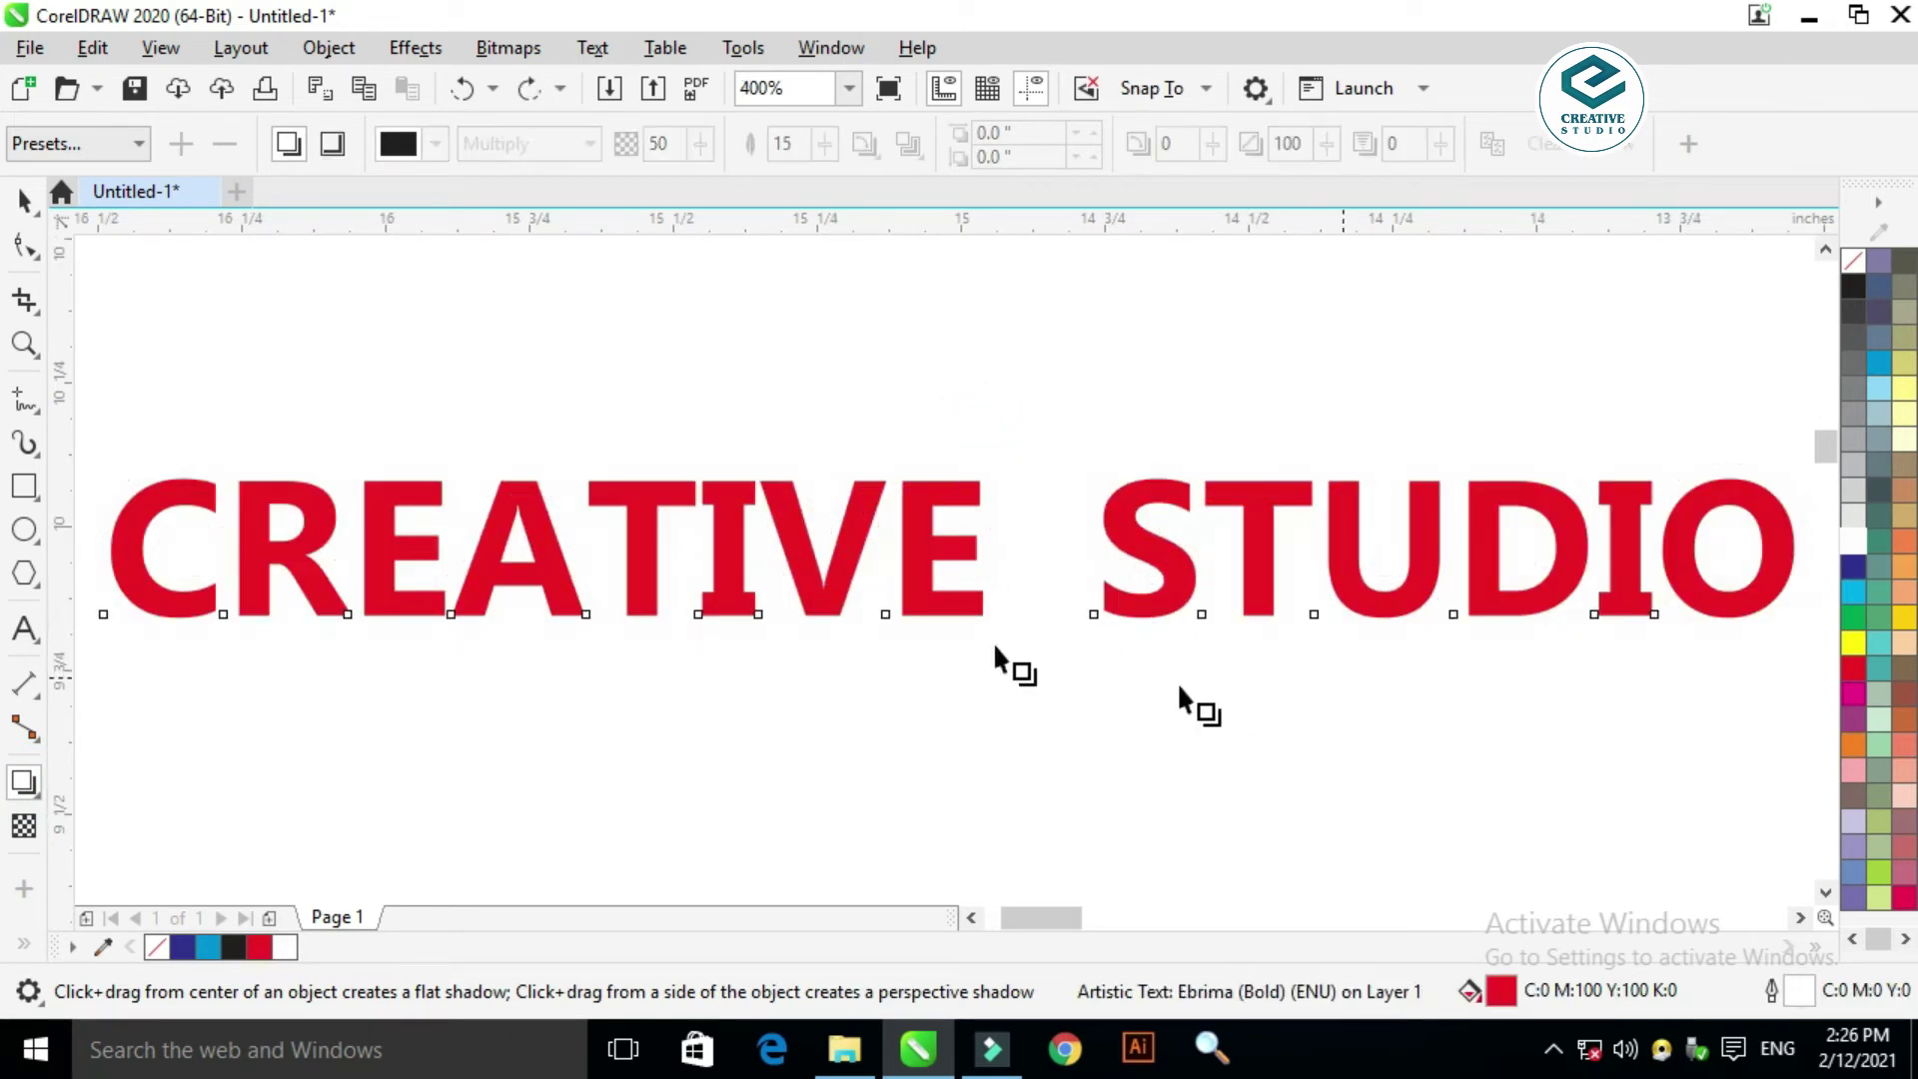
Step: Duplicate the white-outlined CREATIVE STUDIO text and place the copy outside the rectangle, to its right
scroll(995, 649, "down", 1)
key("space")
left_click_drag(799, 559, 1604, 585)
right_click(1604, 585)
scroll(1066, 539, "down", 1)
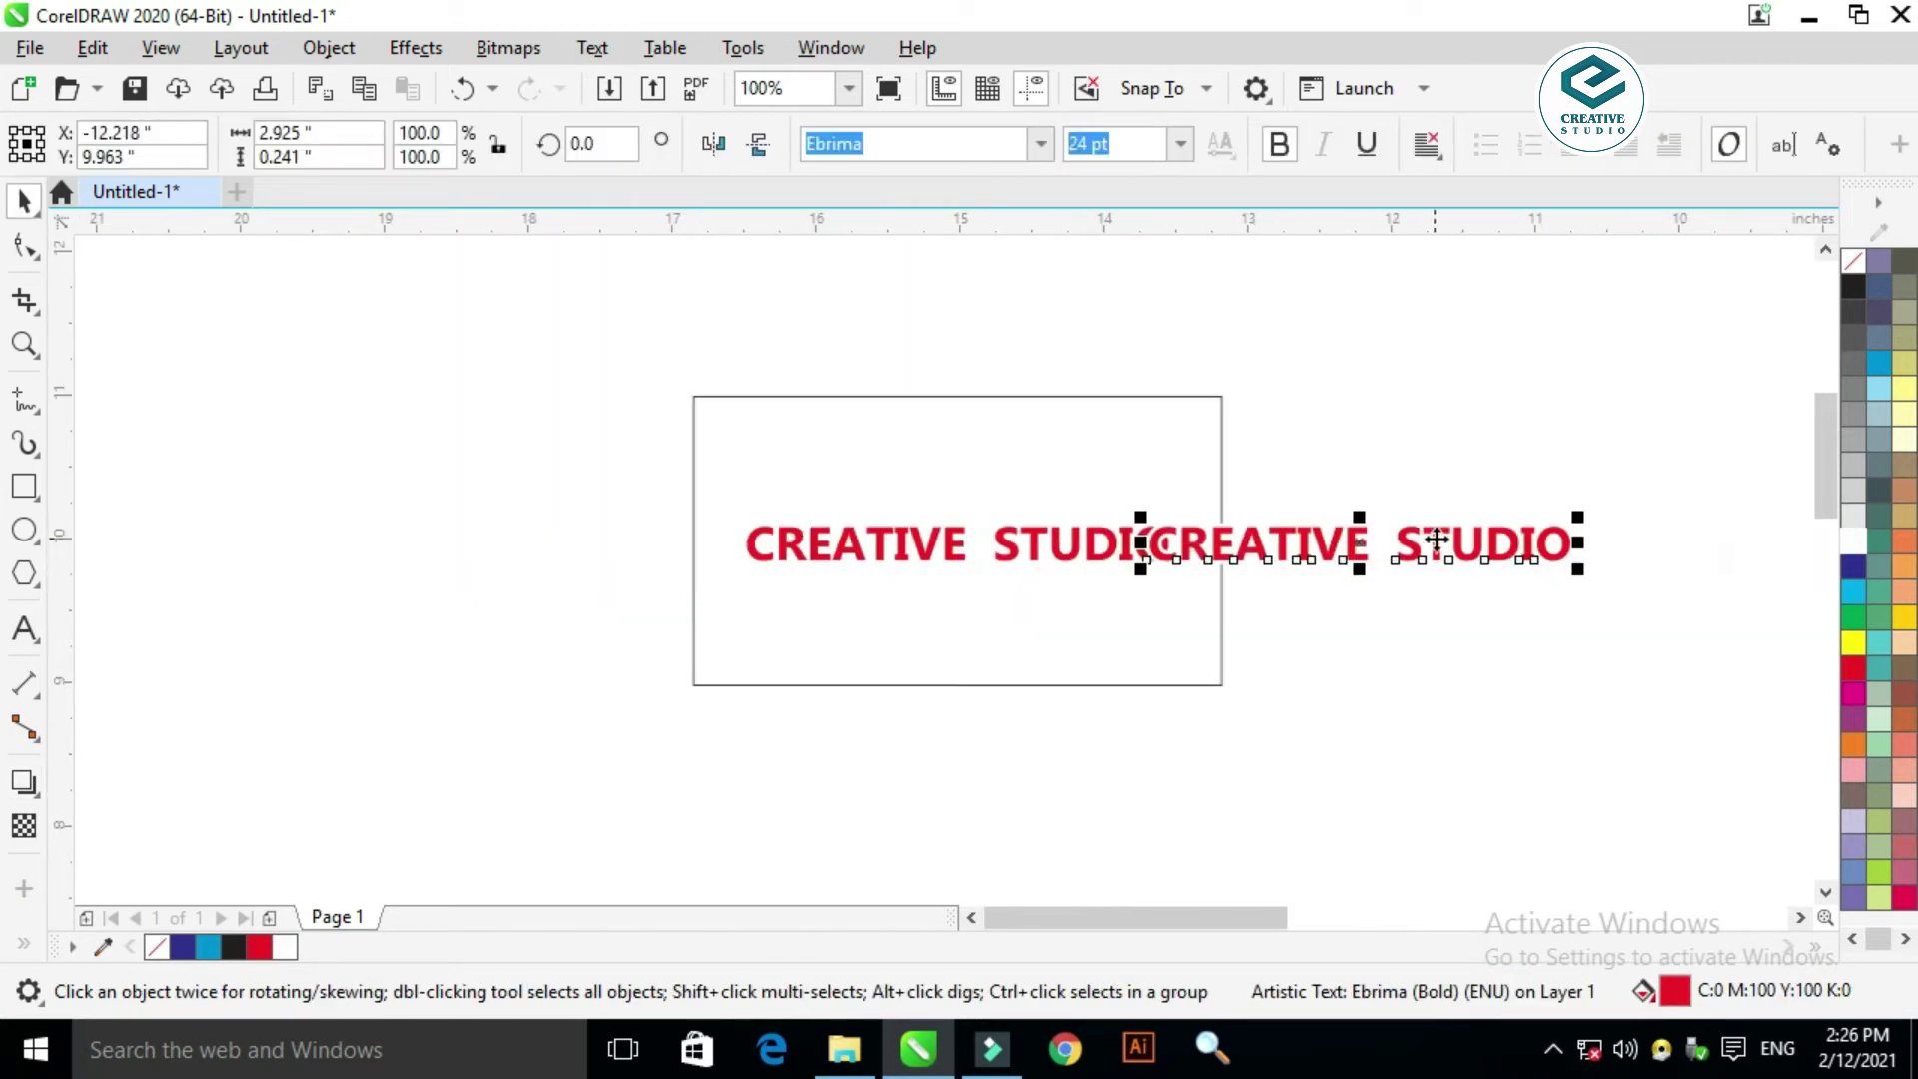
scroll(1347, 543, "up", 1)
left_click_drag(1284, 549, 1448, 556)
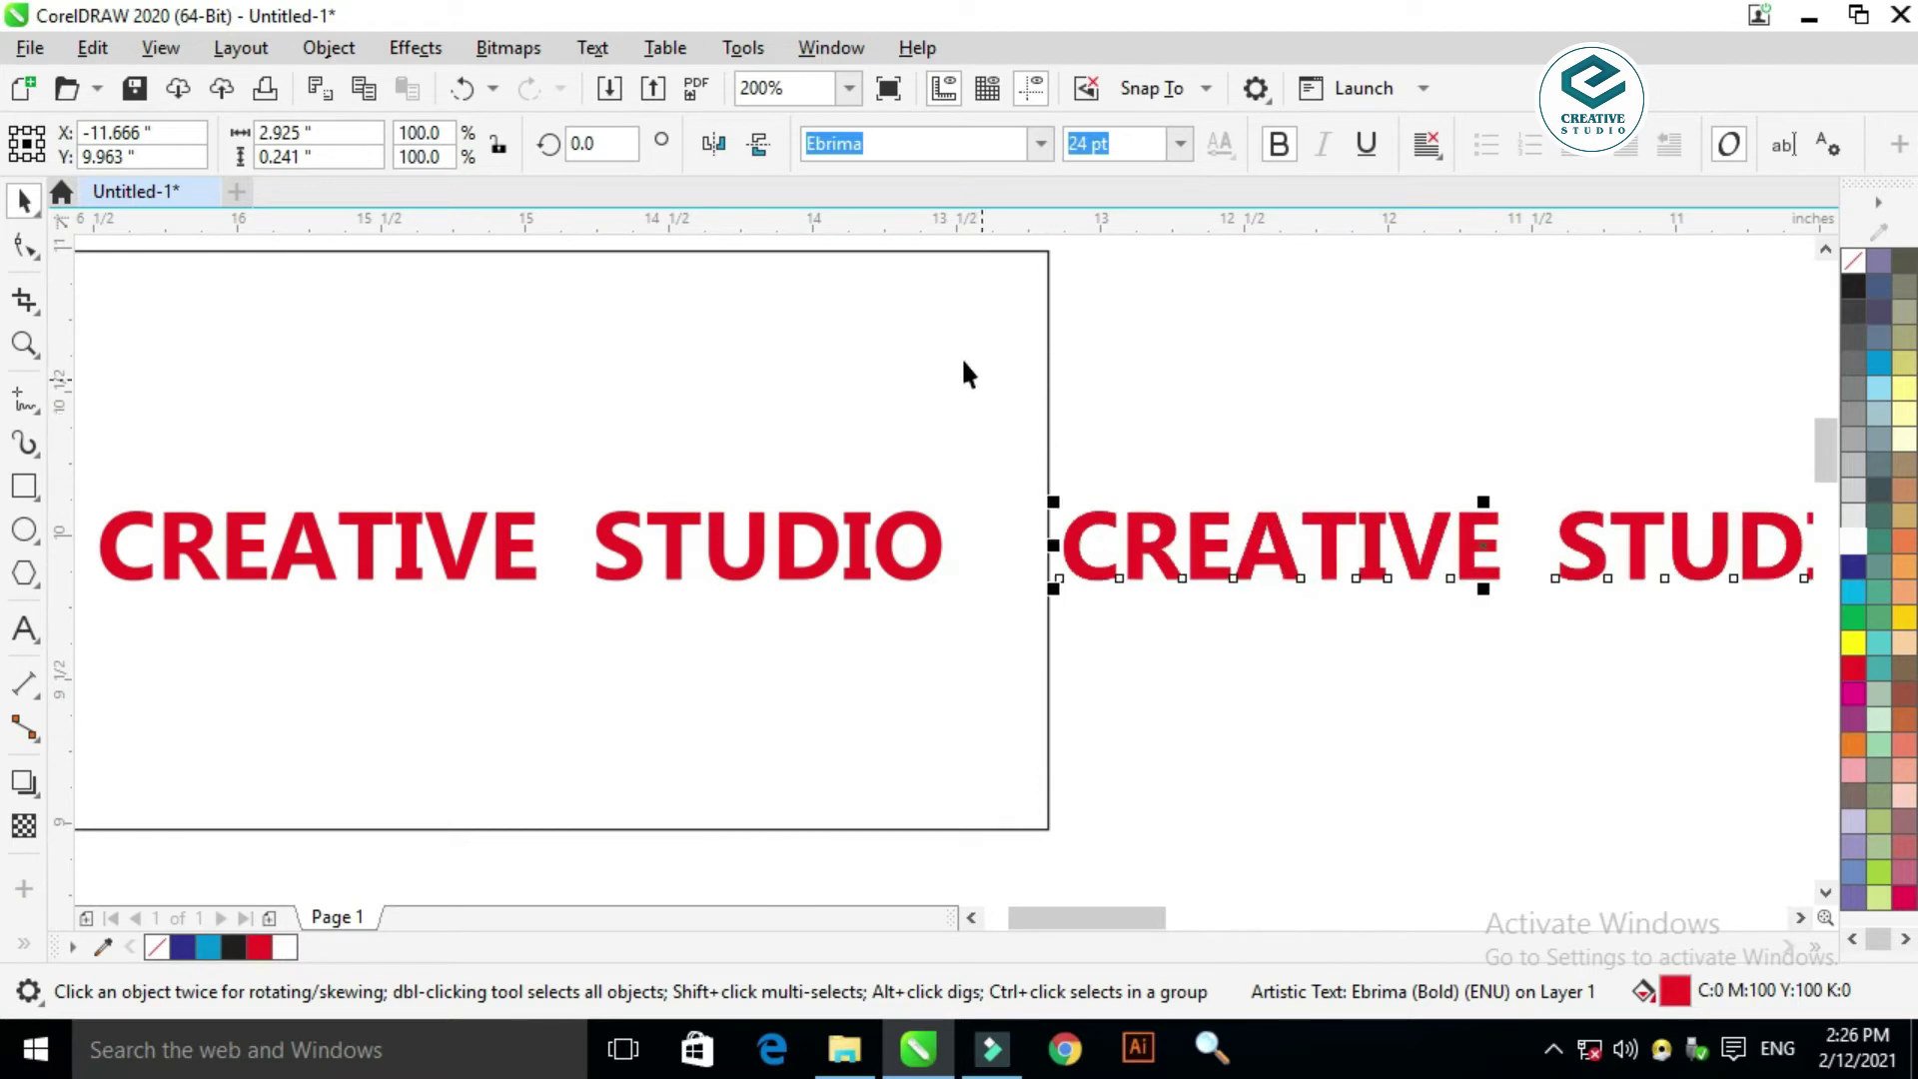
Step: Delete the rectangle around the original CREATIVE STUDIO text
left_click(961, 357)
key("Delete")
Step: Add a black downward drop shadow with opacity 50 and feathering 15 to the original CREATIVE STUDIO text
left_click(848, 569)
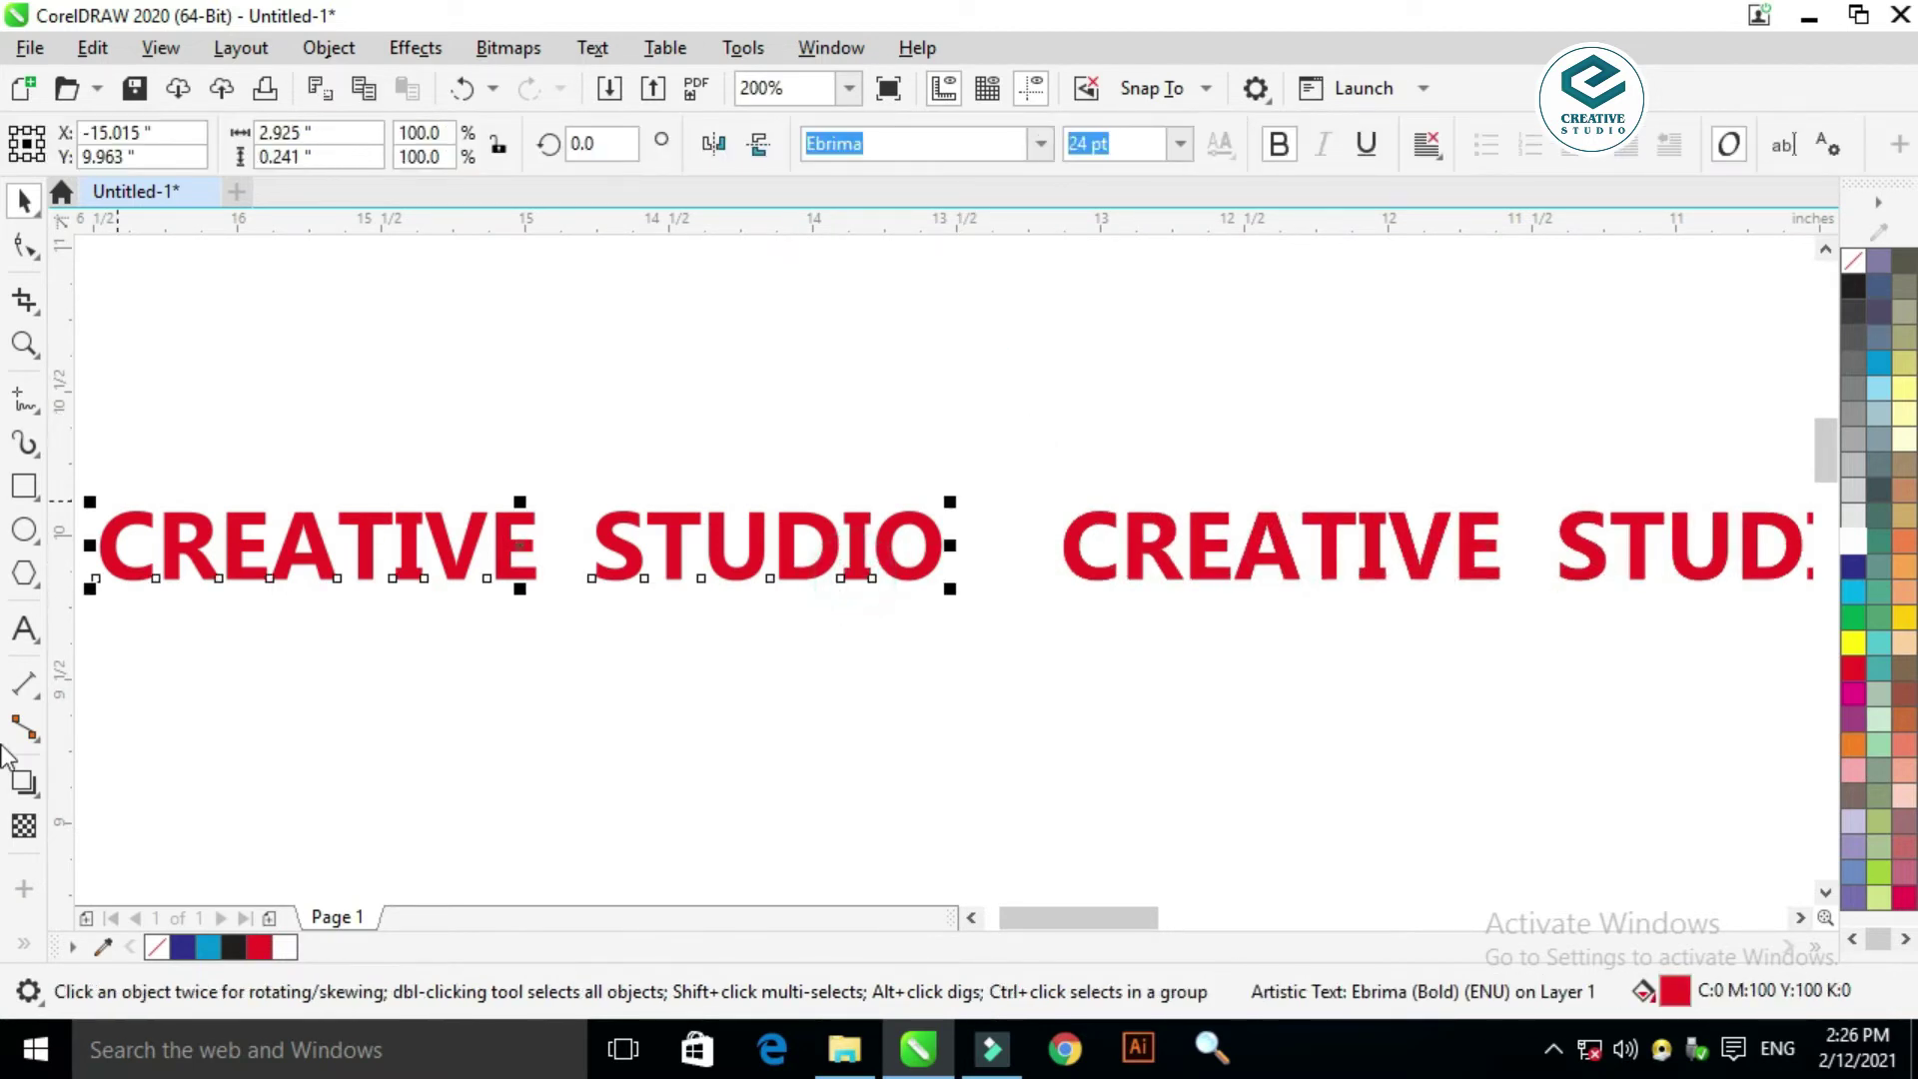
left_click(24, 782)
left_click_drag(487, 502, 524, 599)
key("space")
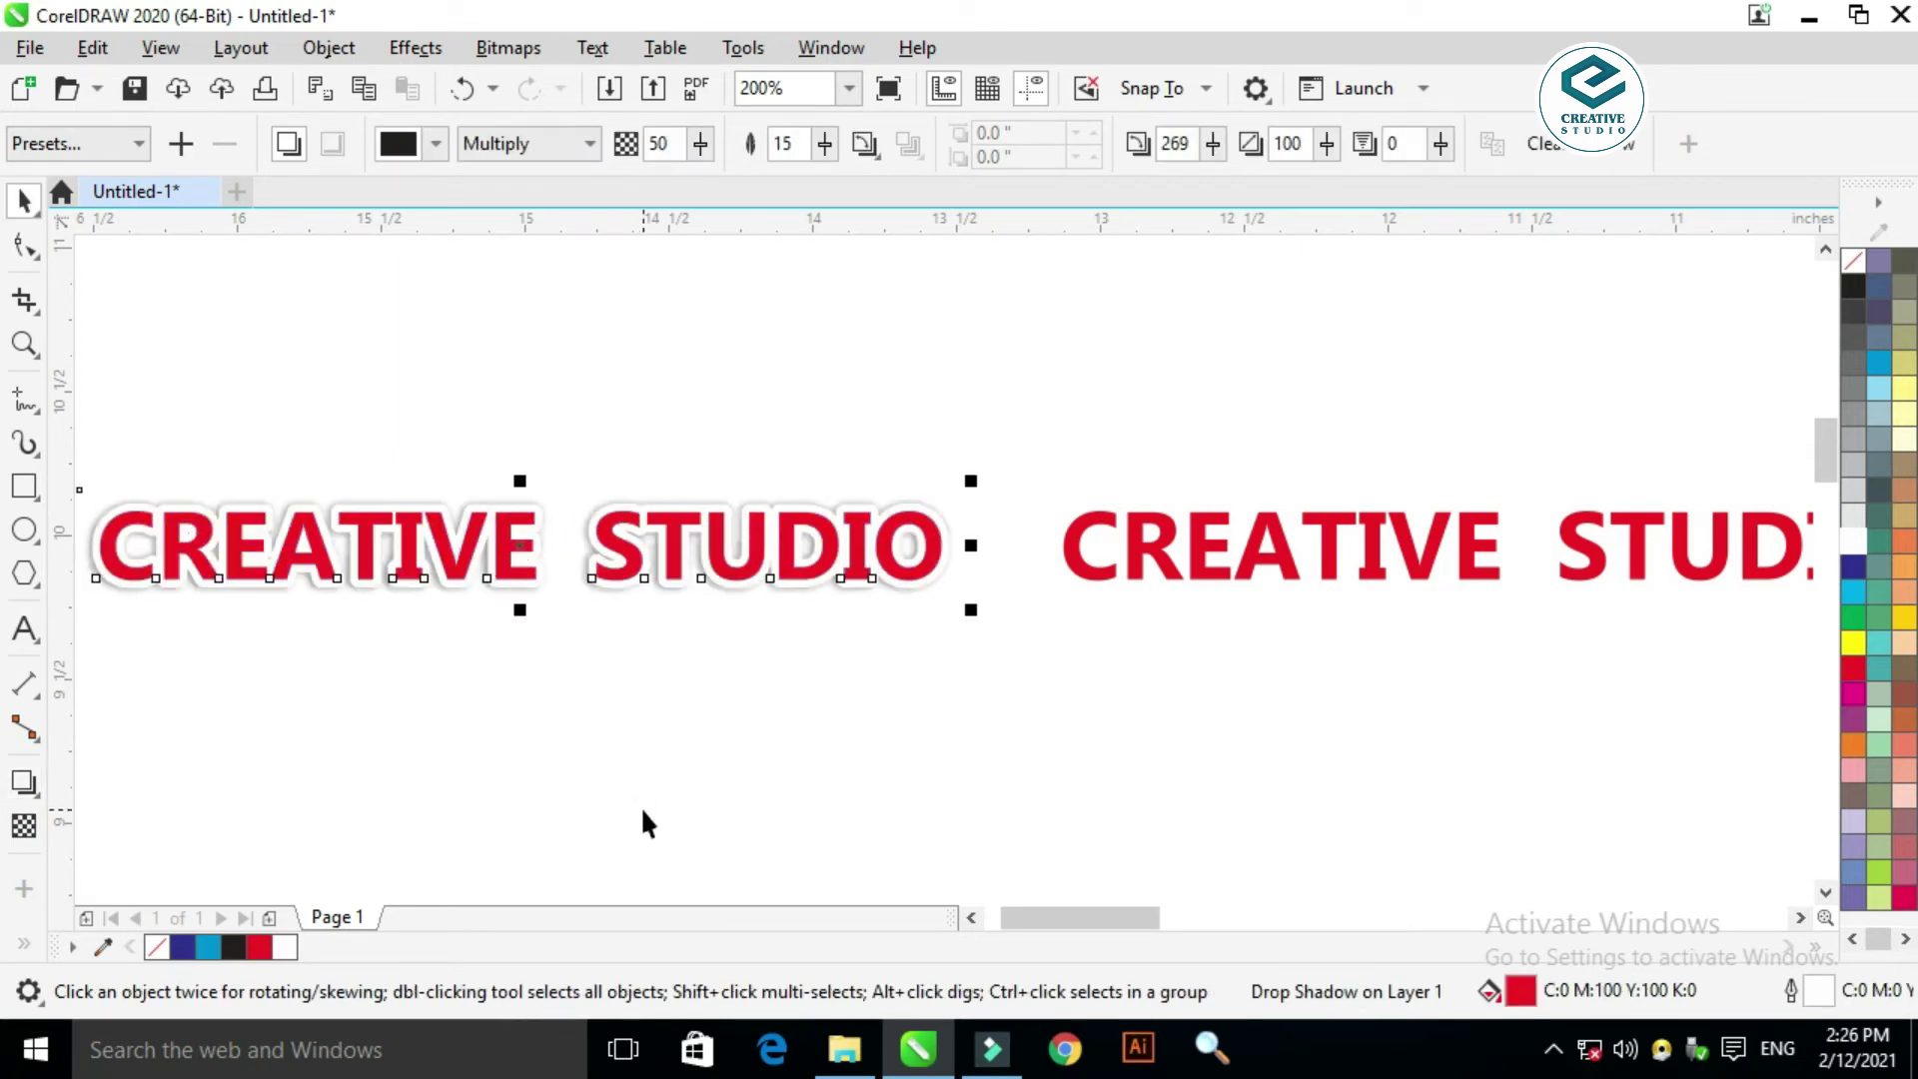
Step: Check the shadowed CREATIVE STUDIO text against the copy beside it, and delete both texts from the canvas
left_click(642, 812)
scroll(642, 812, "down", 1)
key("F9")
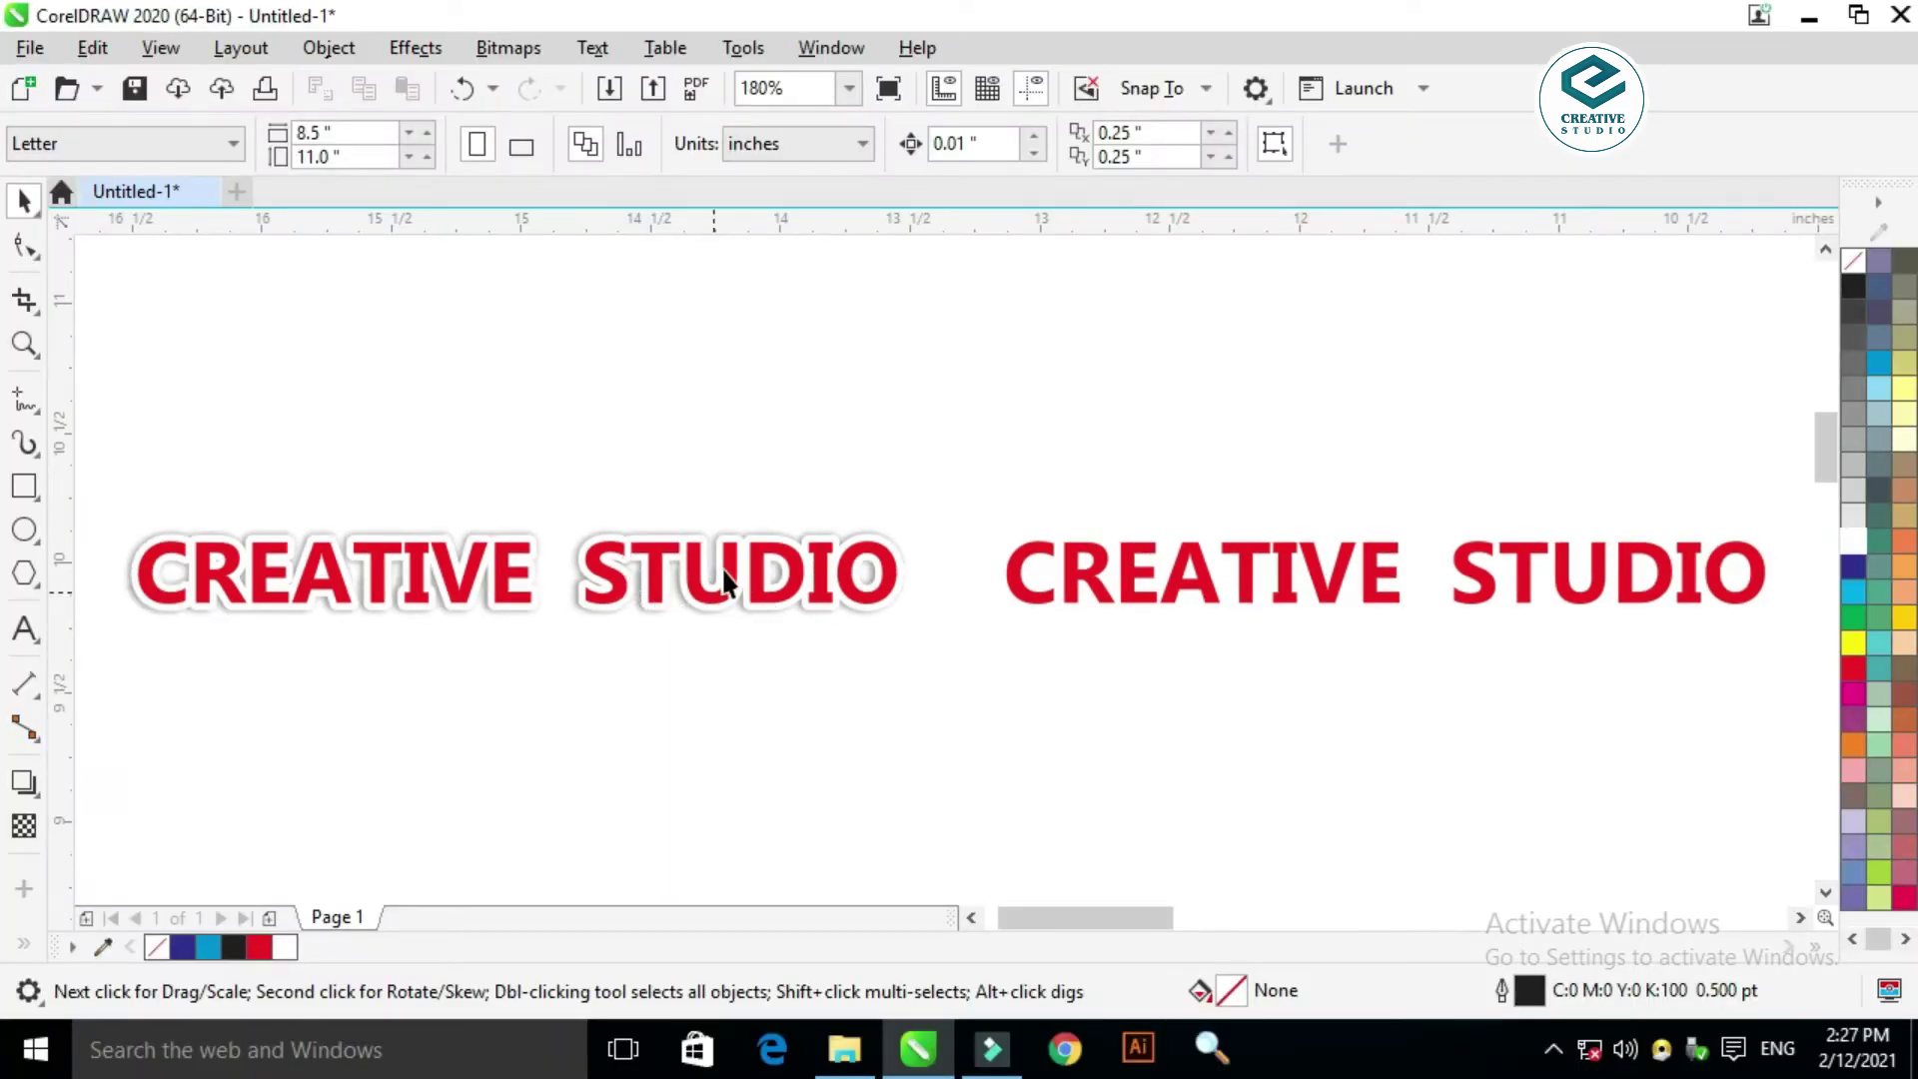
scroll(721, 566, "up", 6)
scroll(659, 522, "down", 5)
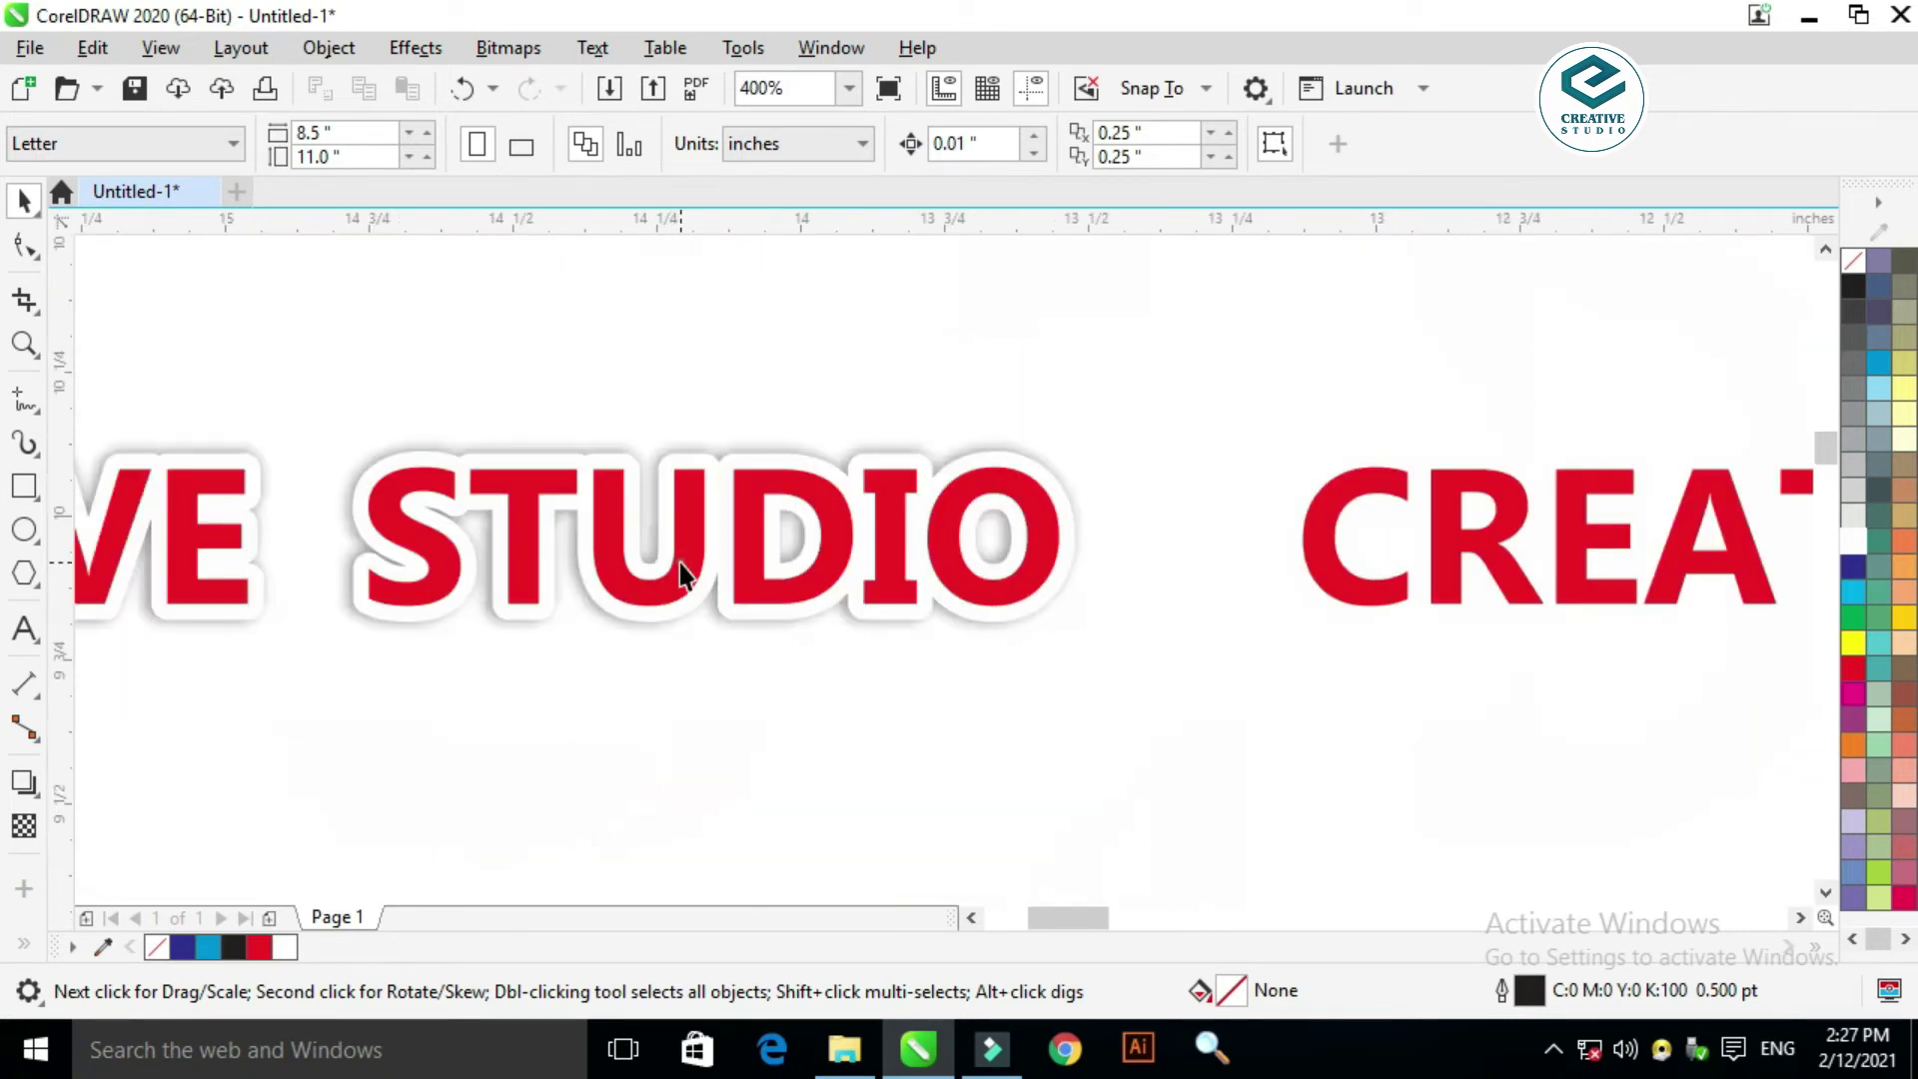
left_click(679, 563)
scroll(759, 517, "down", 6)
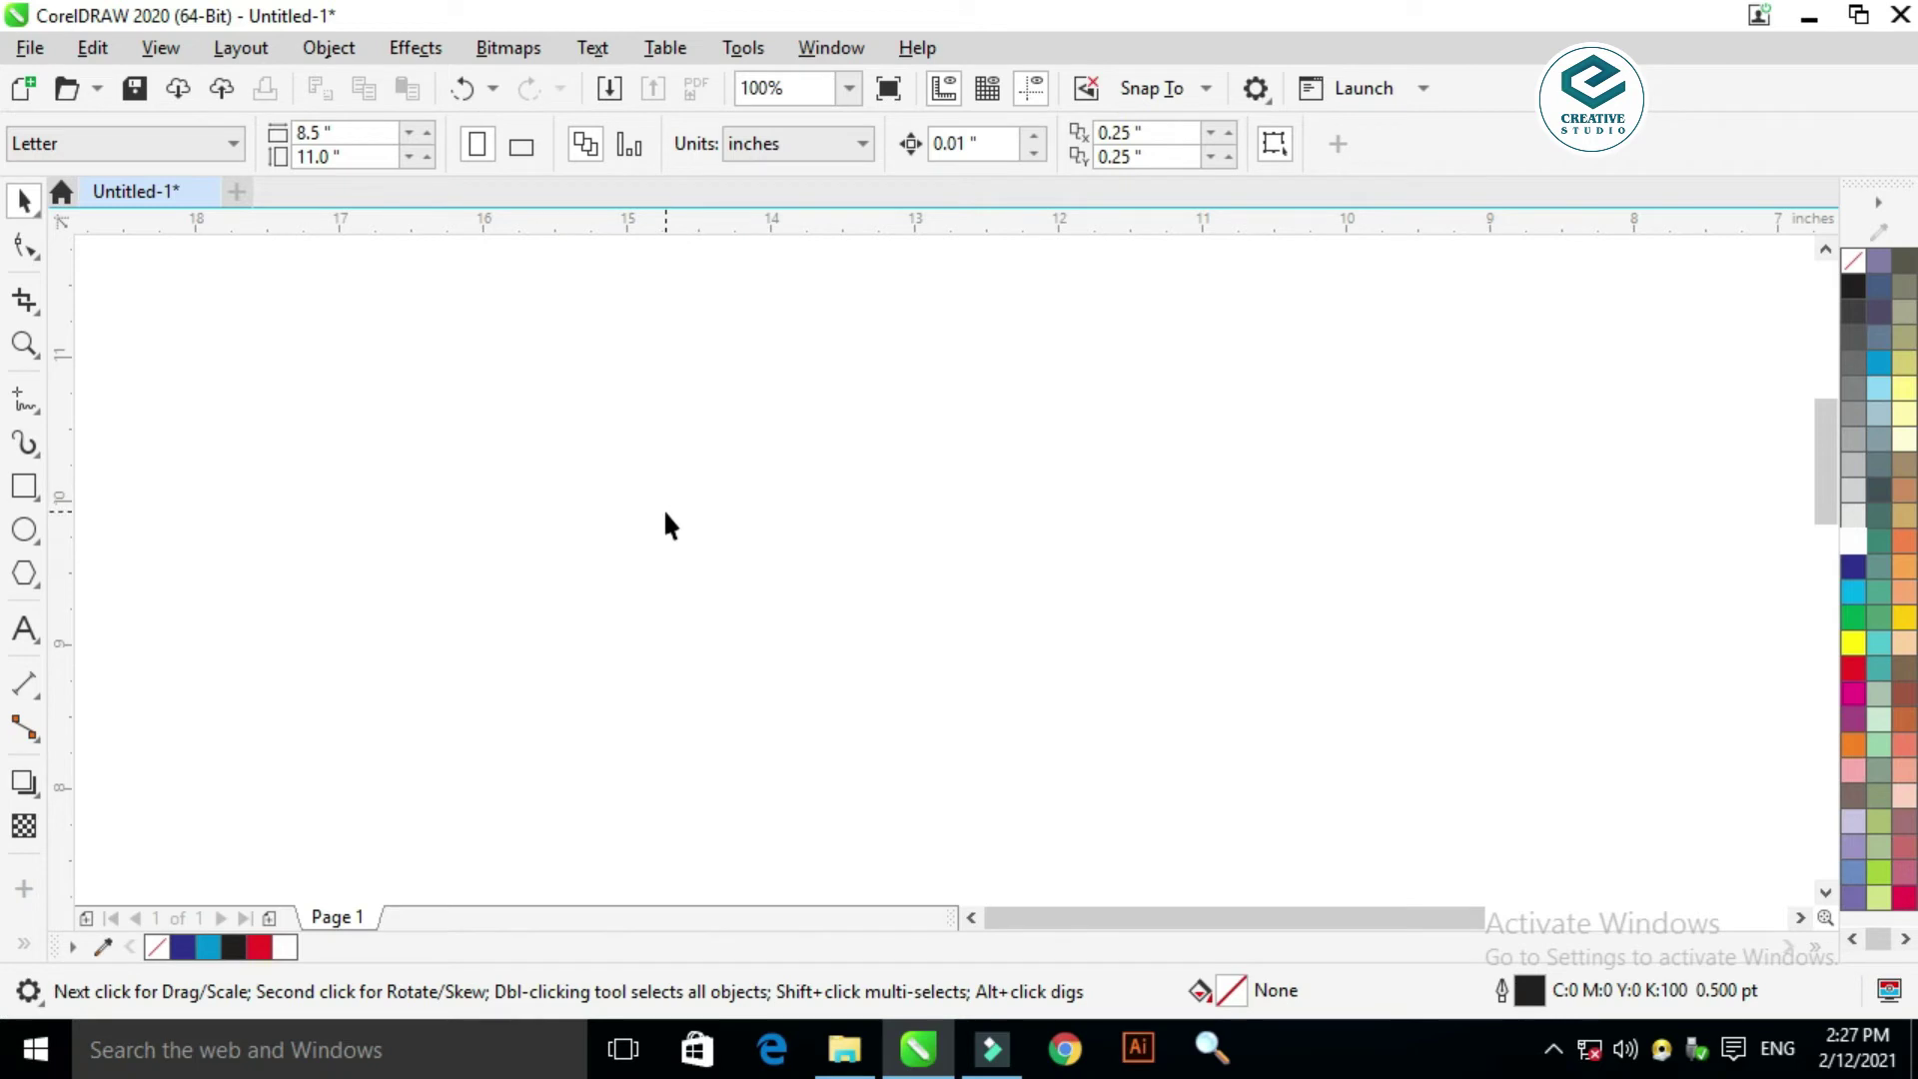
Step: Add the artistic text "CS" on the empty canvas
scroll(576, 534, "up", 2)
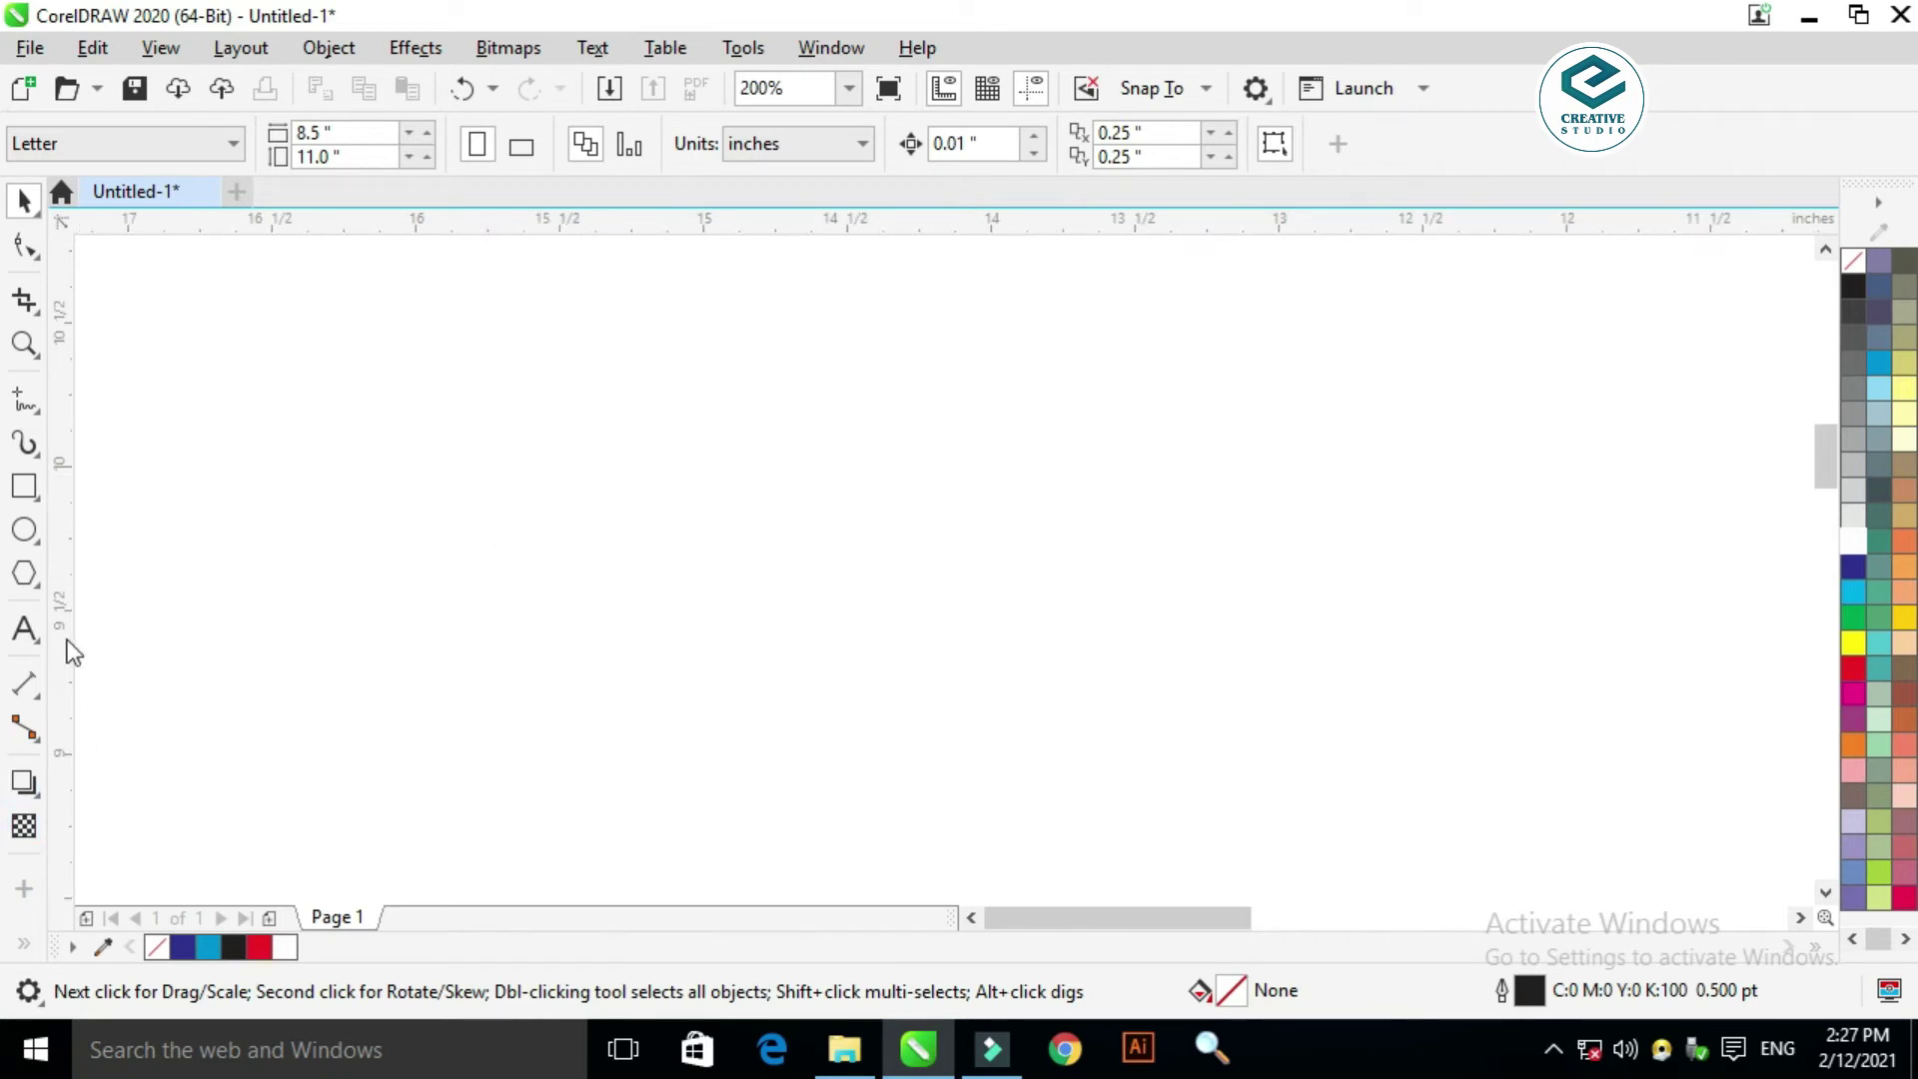
left_click(26, 631)
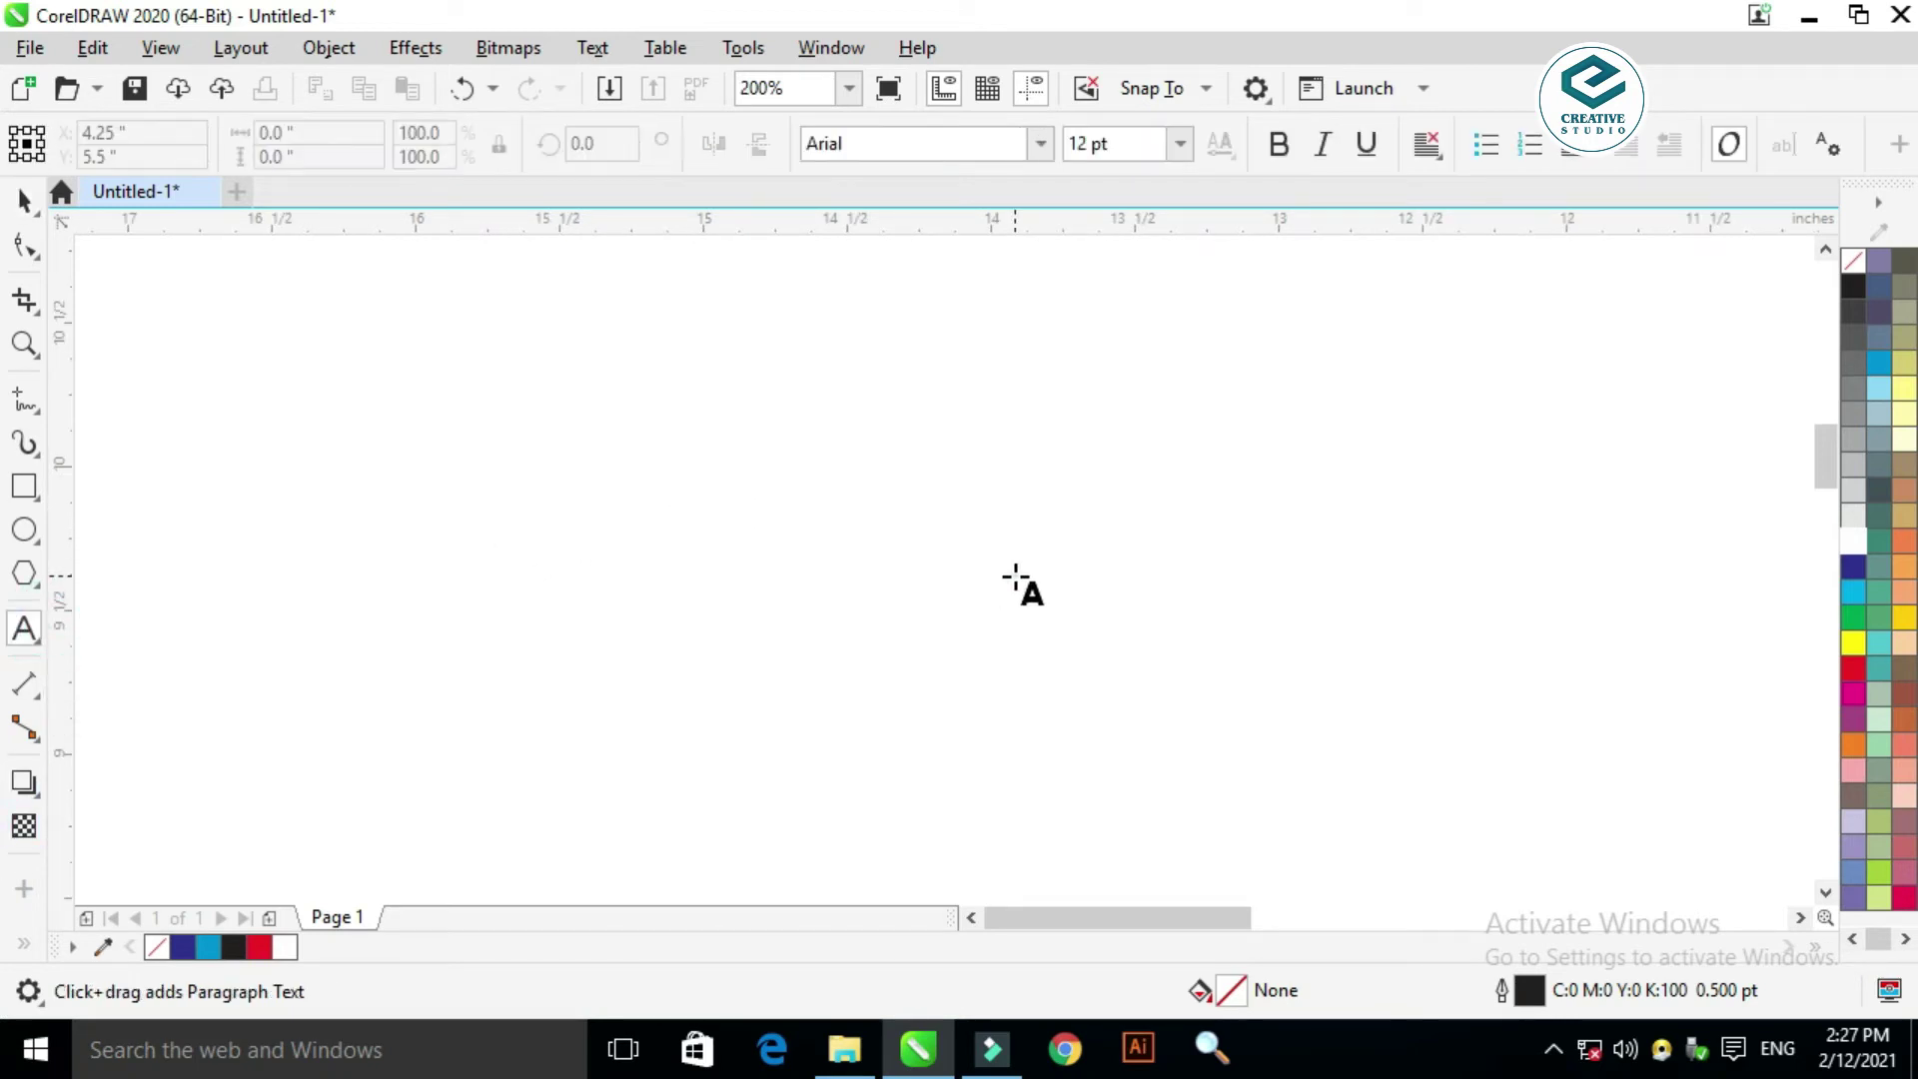
left_click(1014, 574)
type("CS")
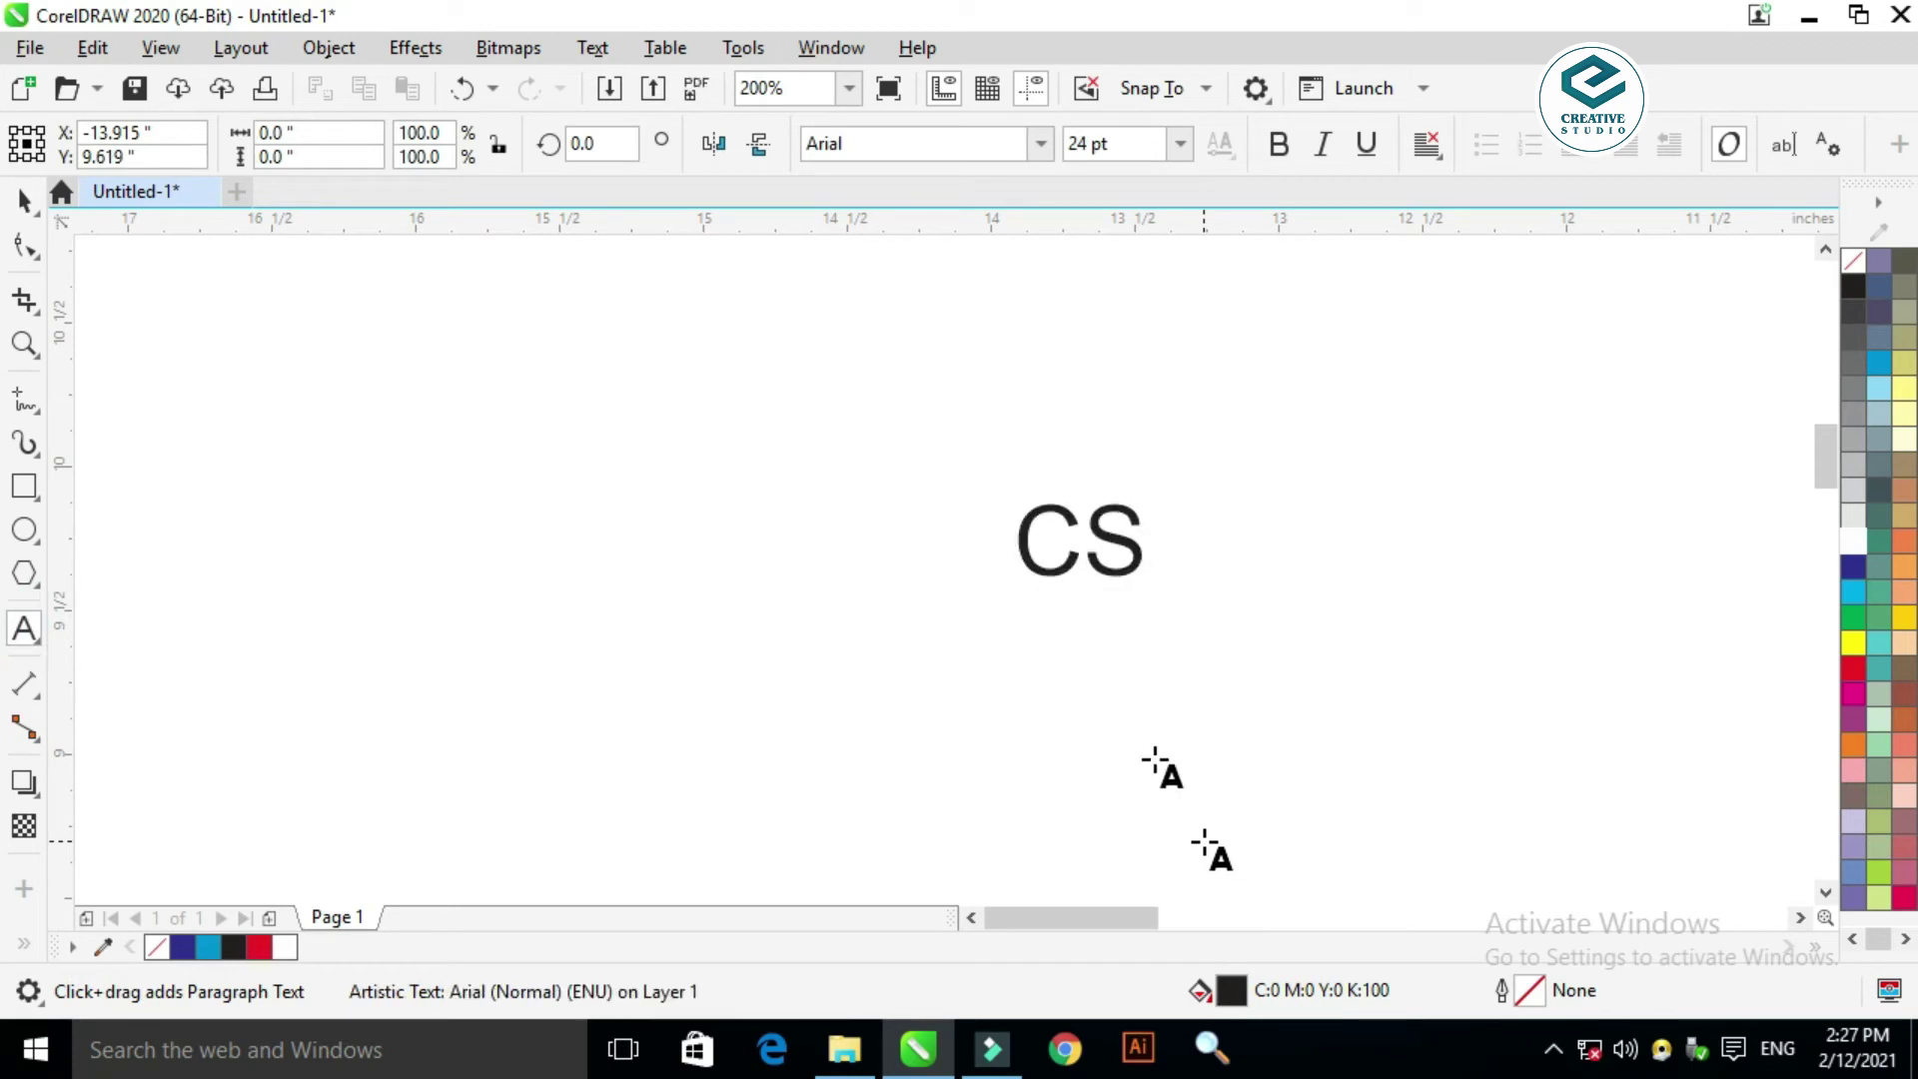
key("Escape")
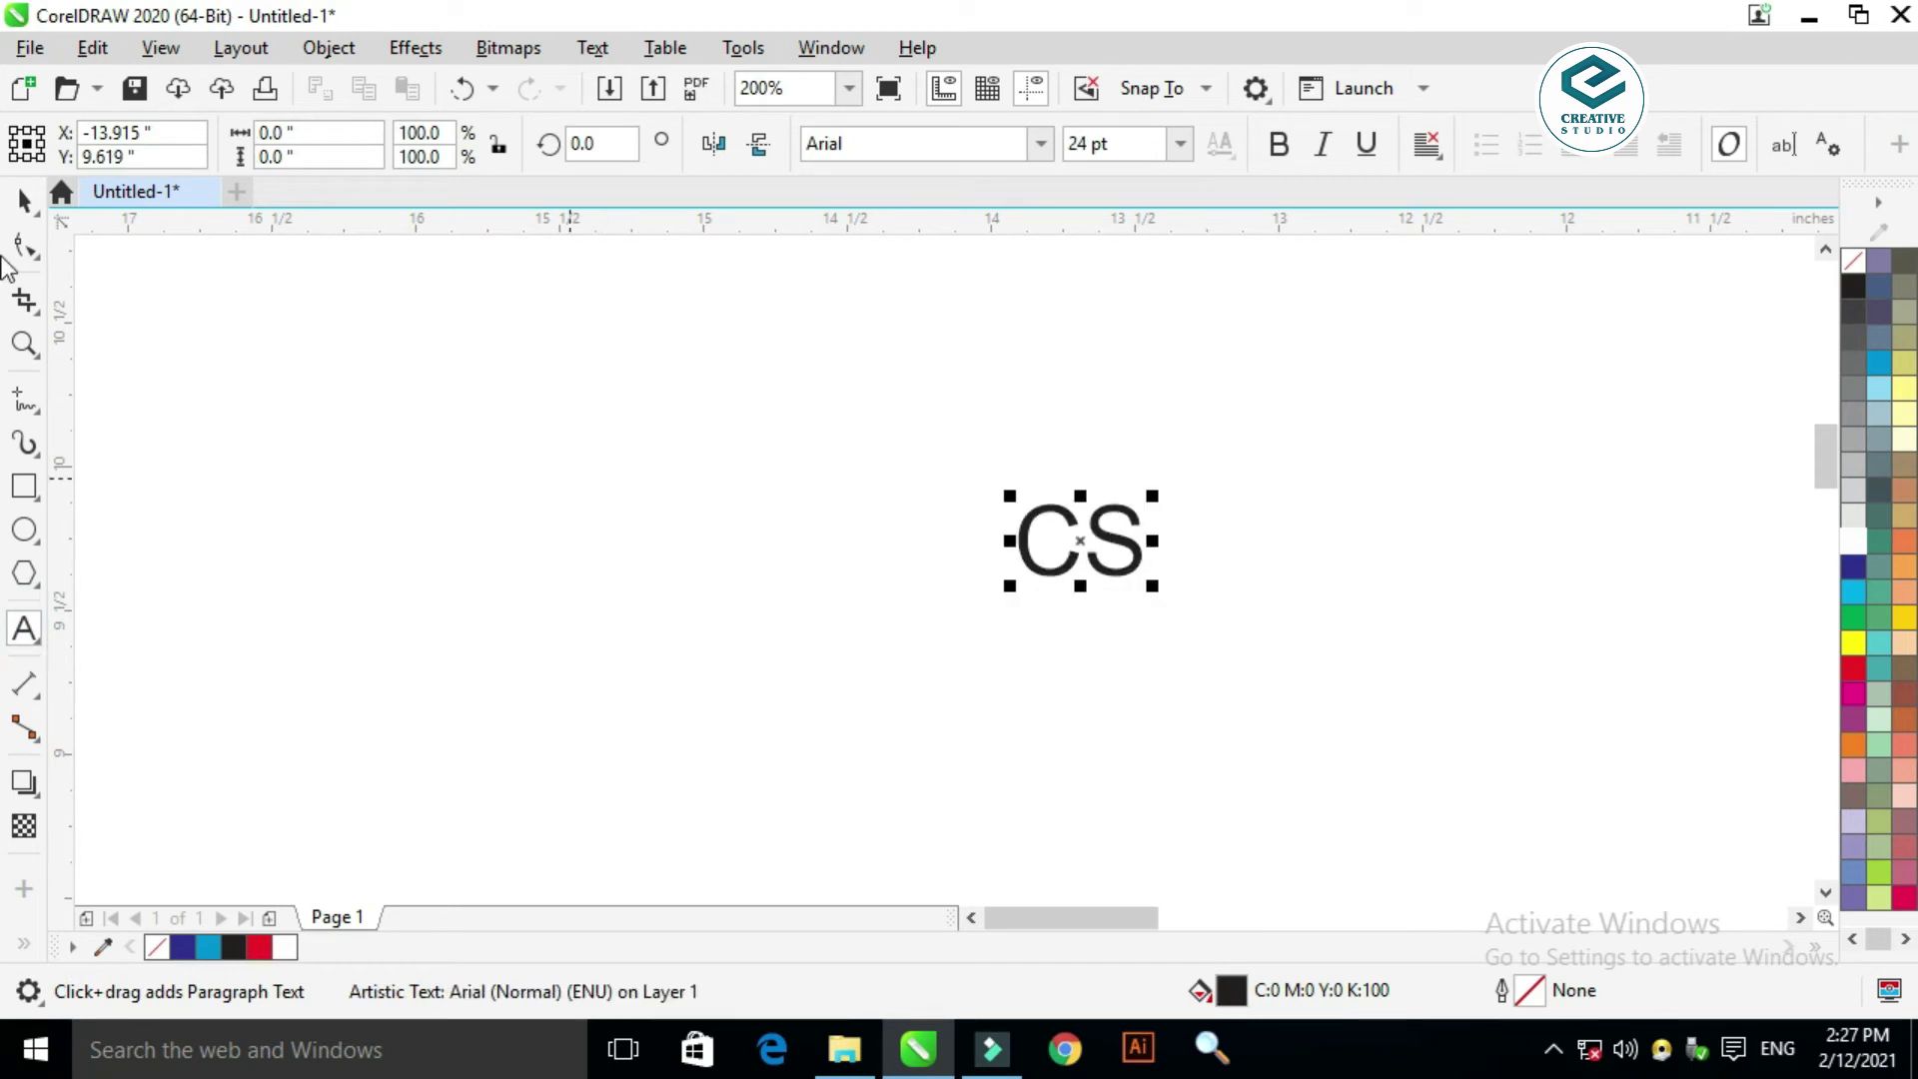
Step: Enlarge the CS text to about 140 pt and set its font to Ebrima Bold
left_click(22, 205)
left_click_drag(1154, 586, 1105, 723)
left_click(1040, 144)
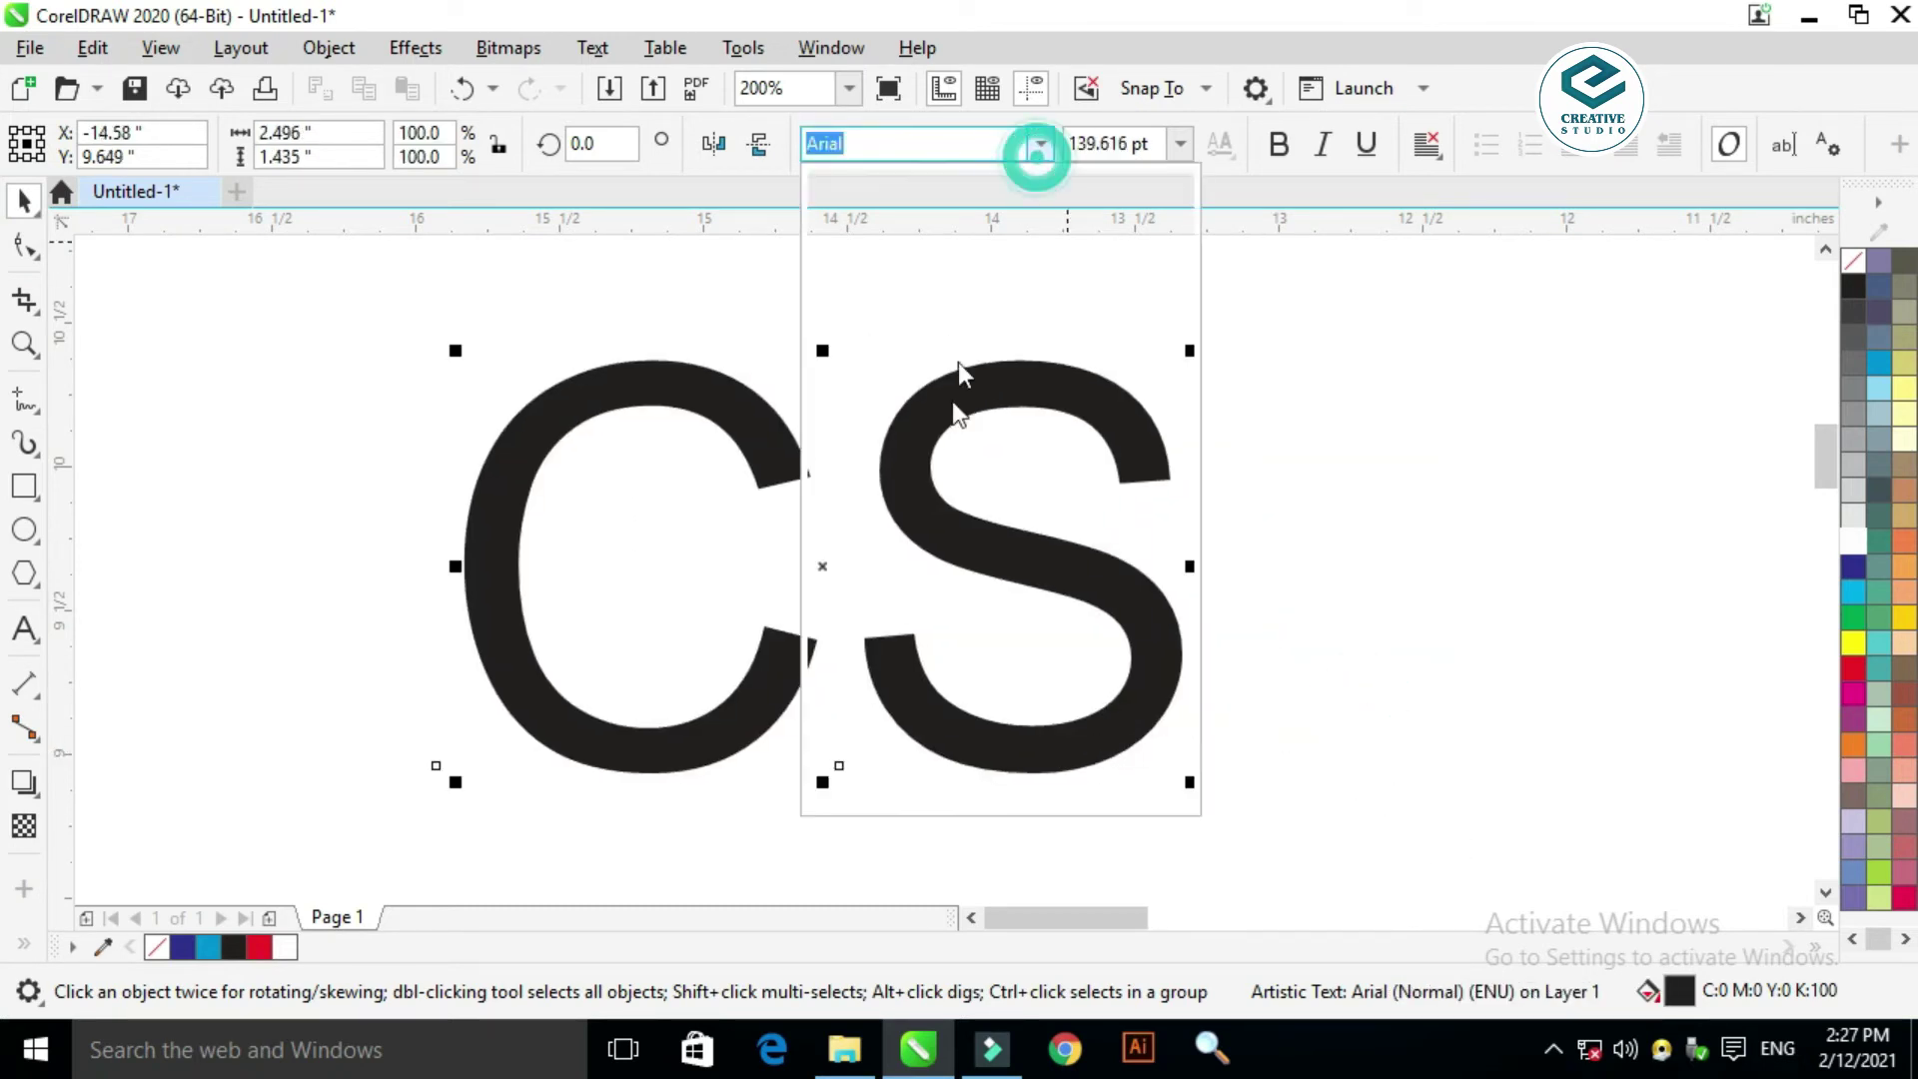
left_click(987, 247)
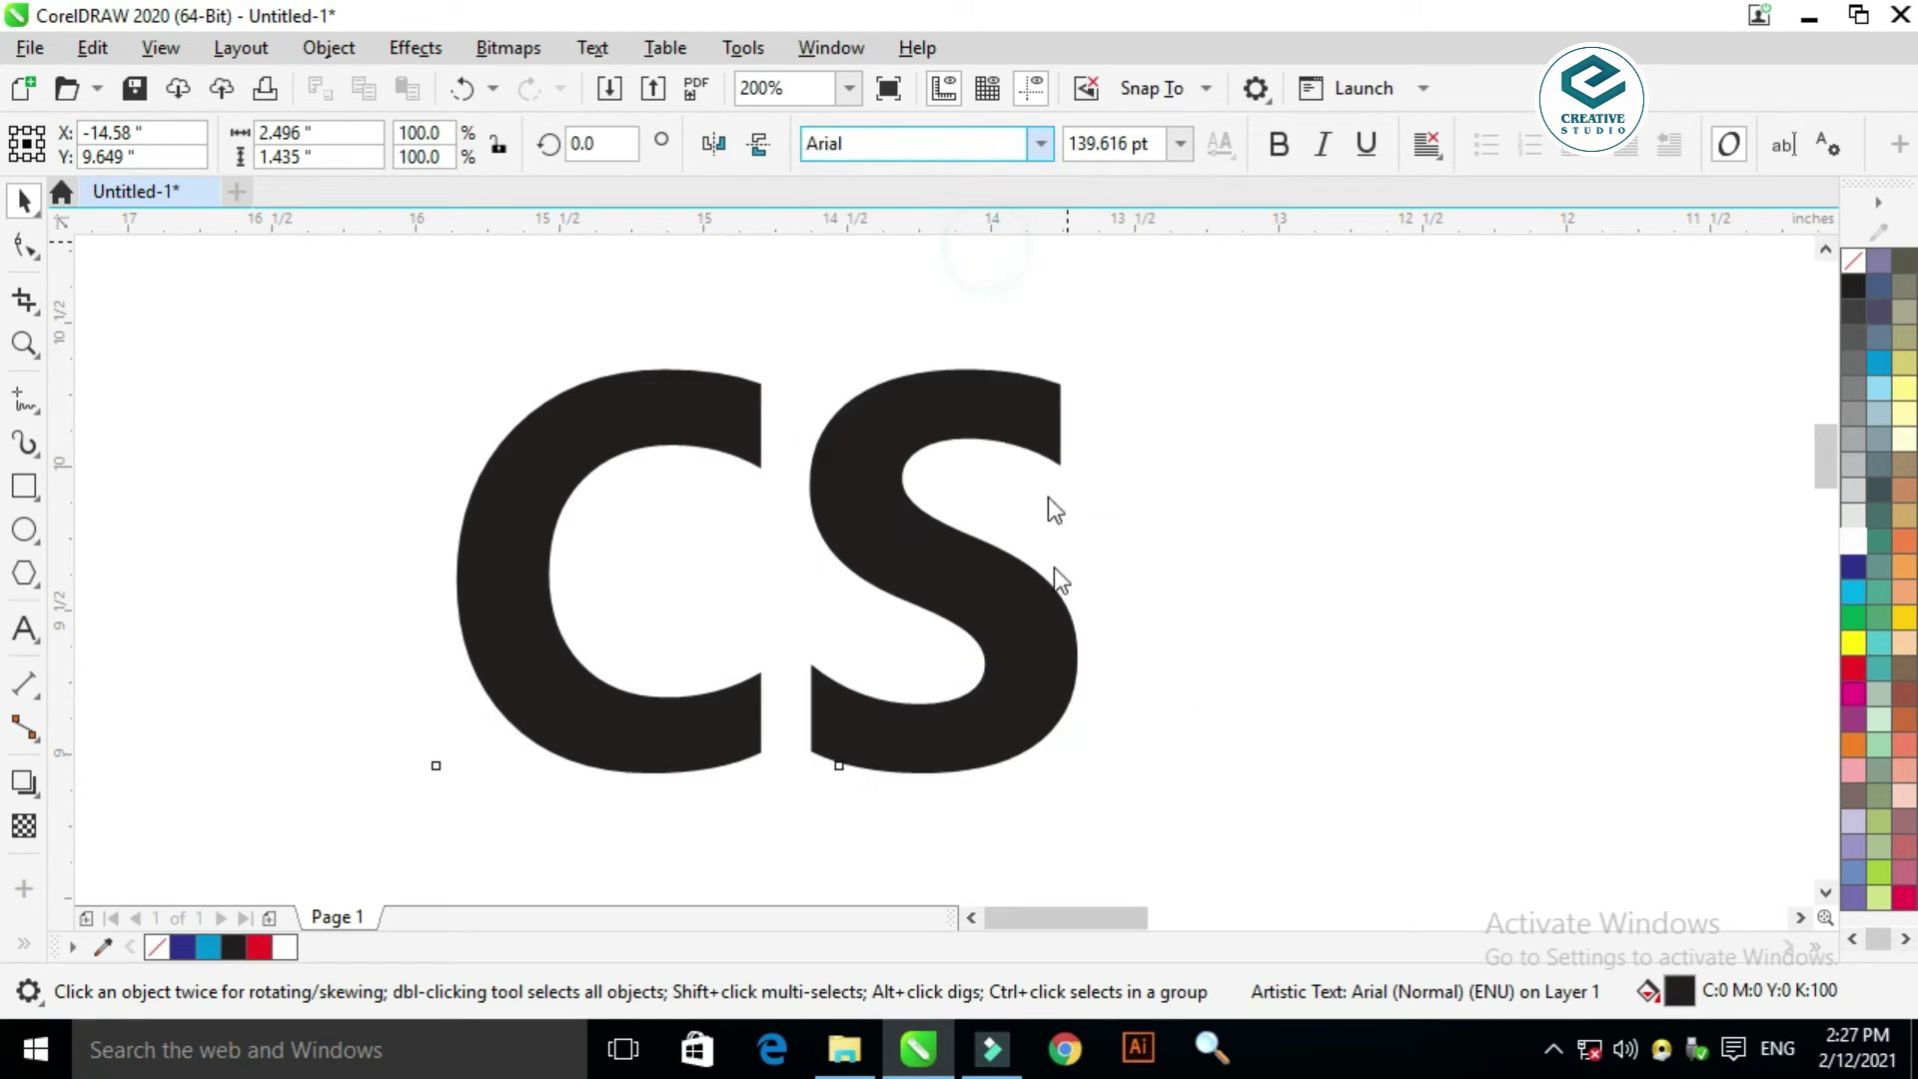
Step: Shift the CS text slightly up and place a duplicate of it to its right
left_click_drag(985, 597, 999, 558)
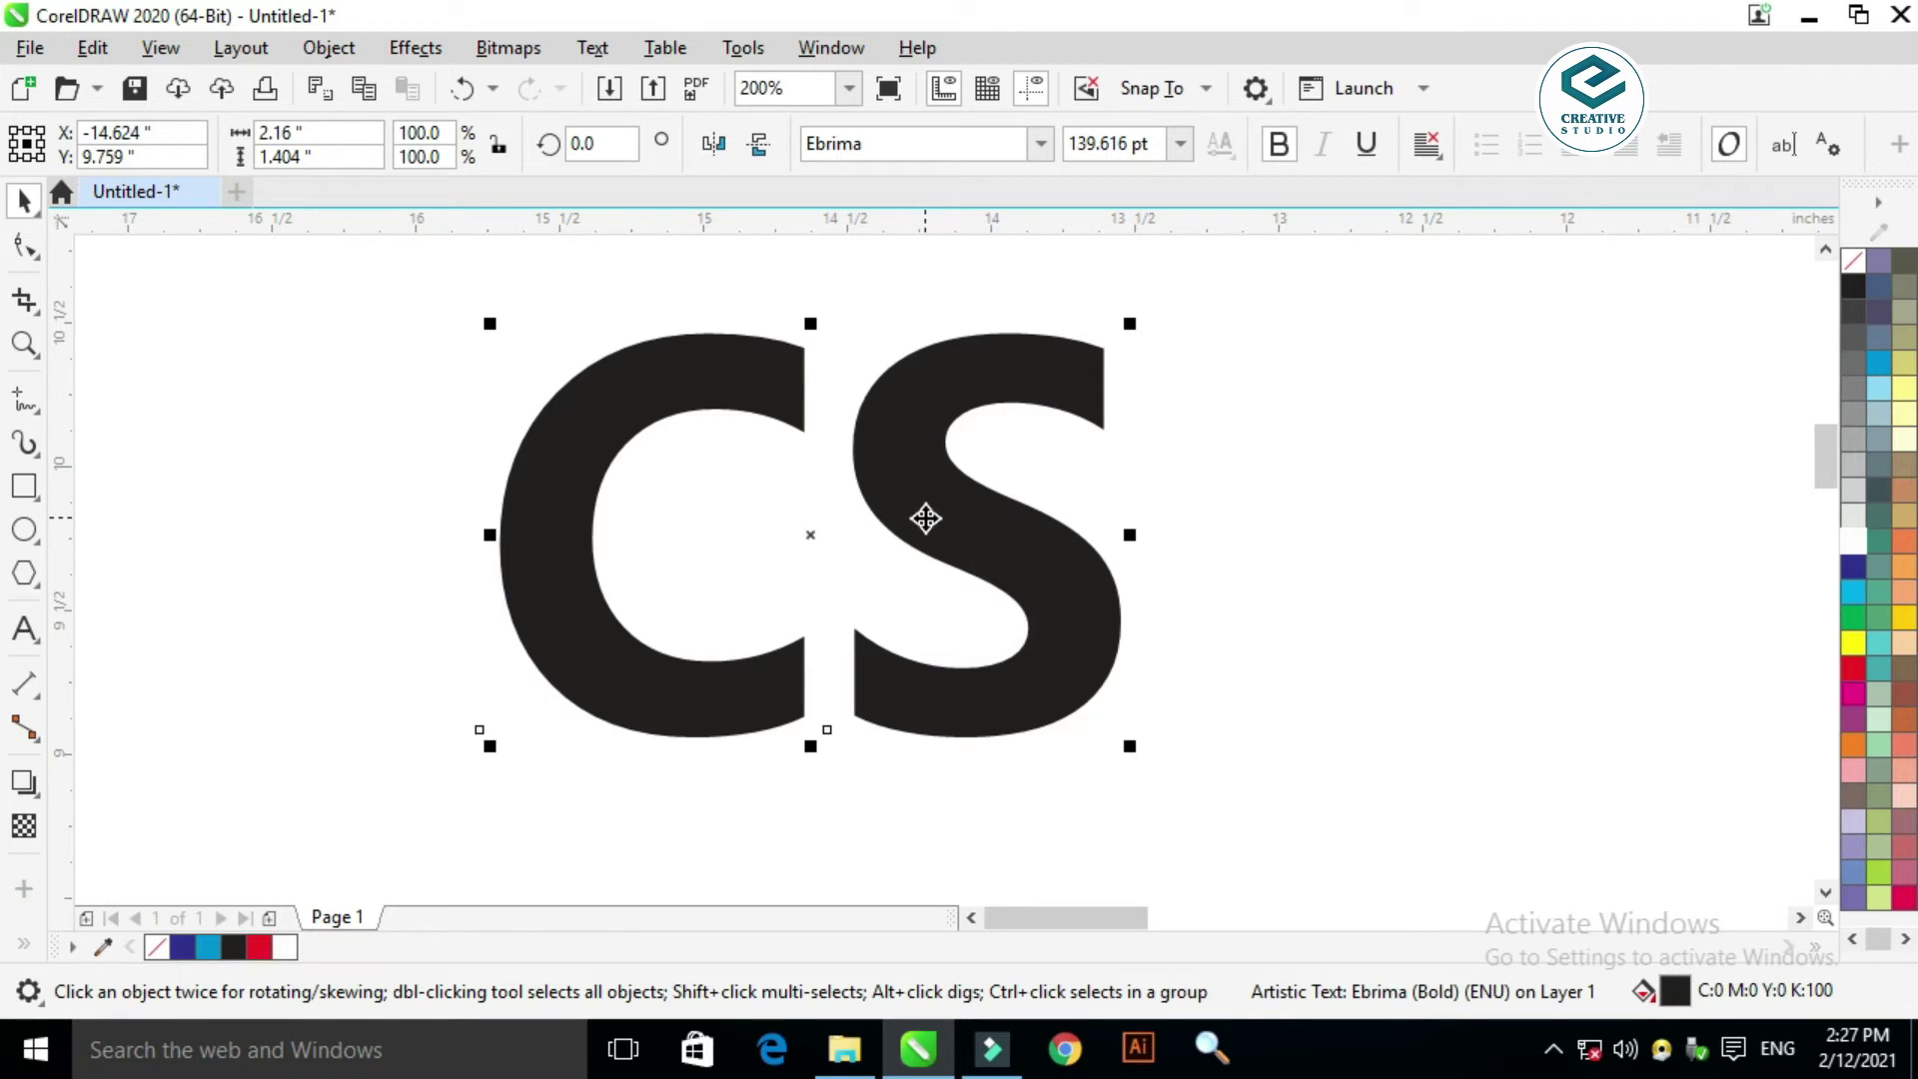
left_click_drag(882, 459, 1388, 536)
right_click(1388, 535)
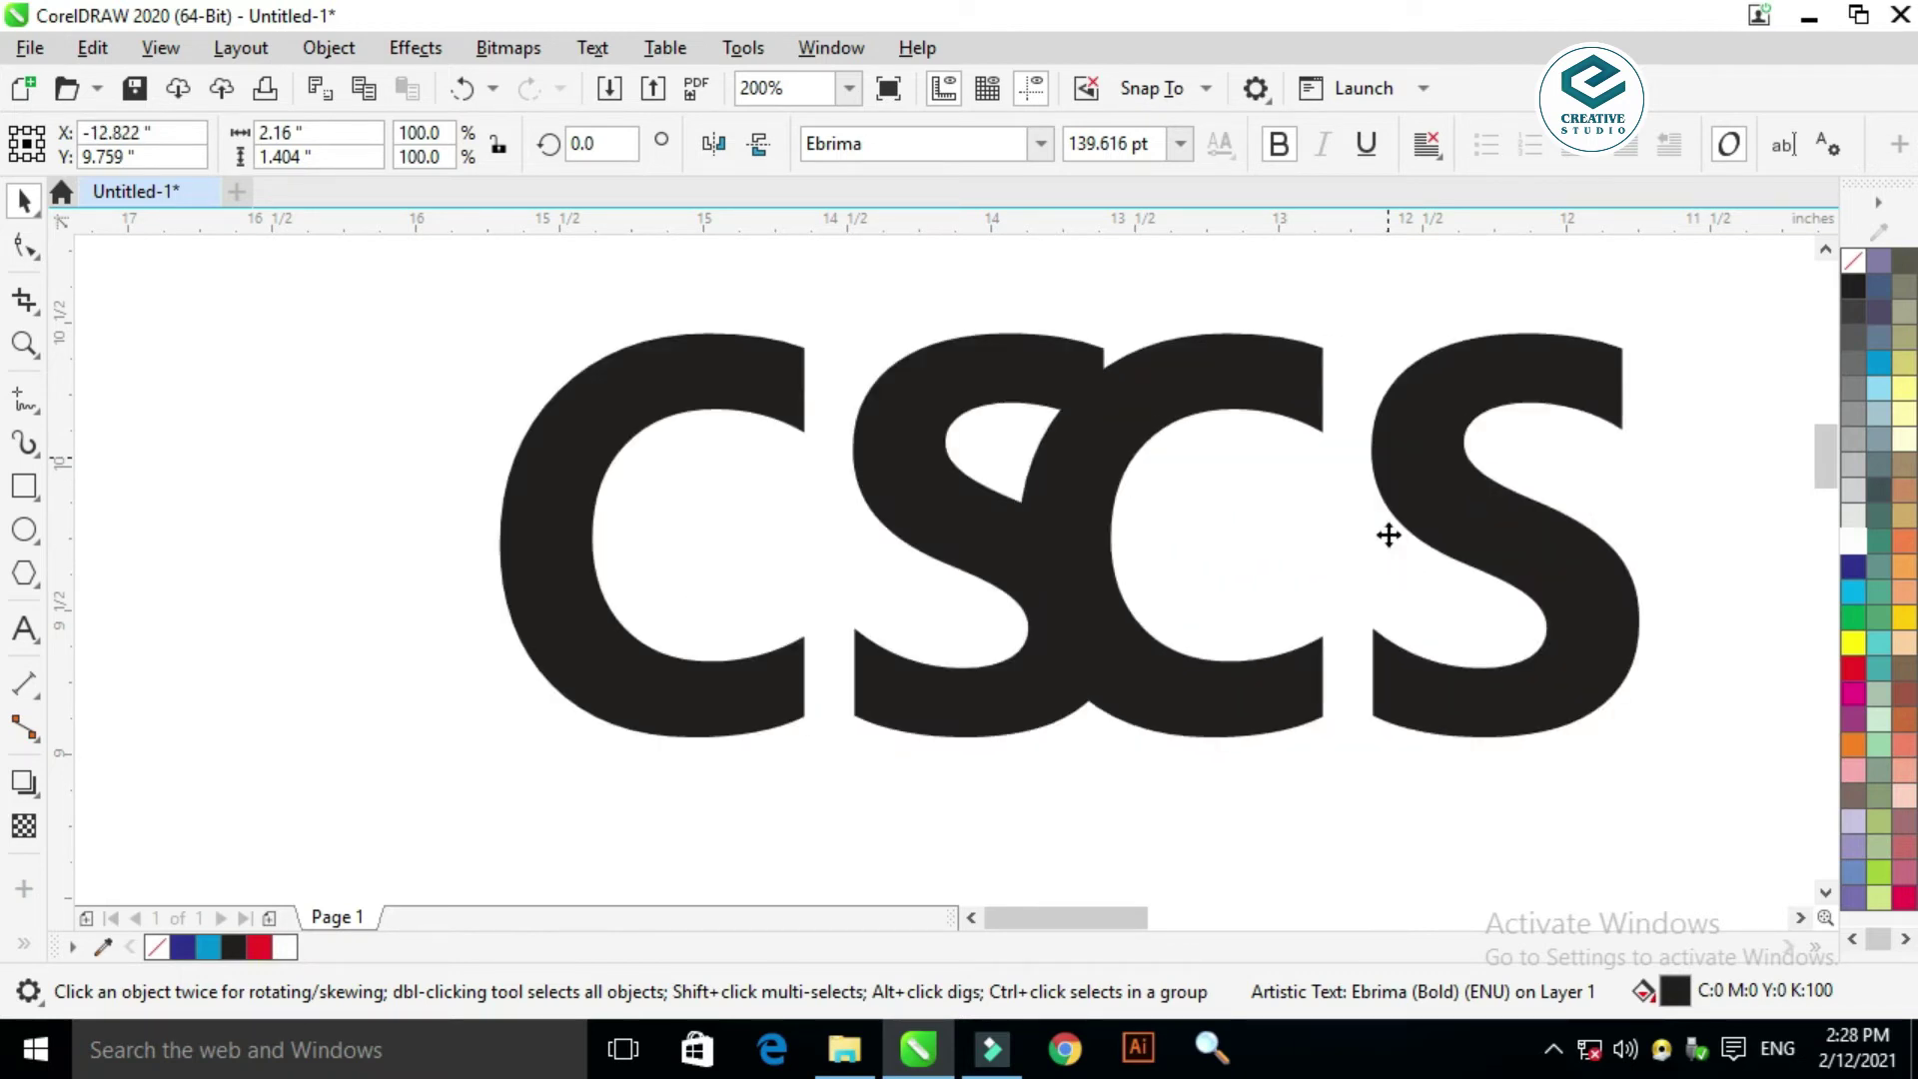
Step: Fill the original CS text with blue (C100 M20 Y0 K0) and convert it to curves
left_click(950, 500)
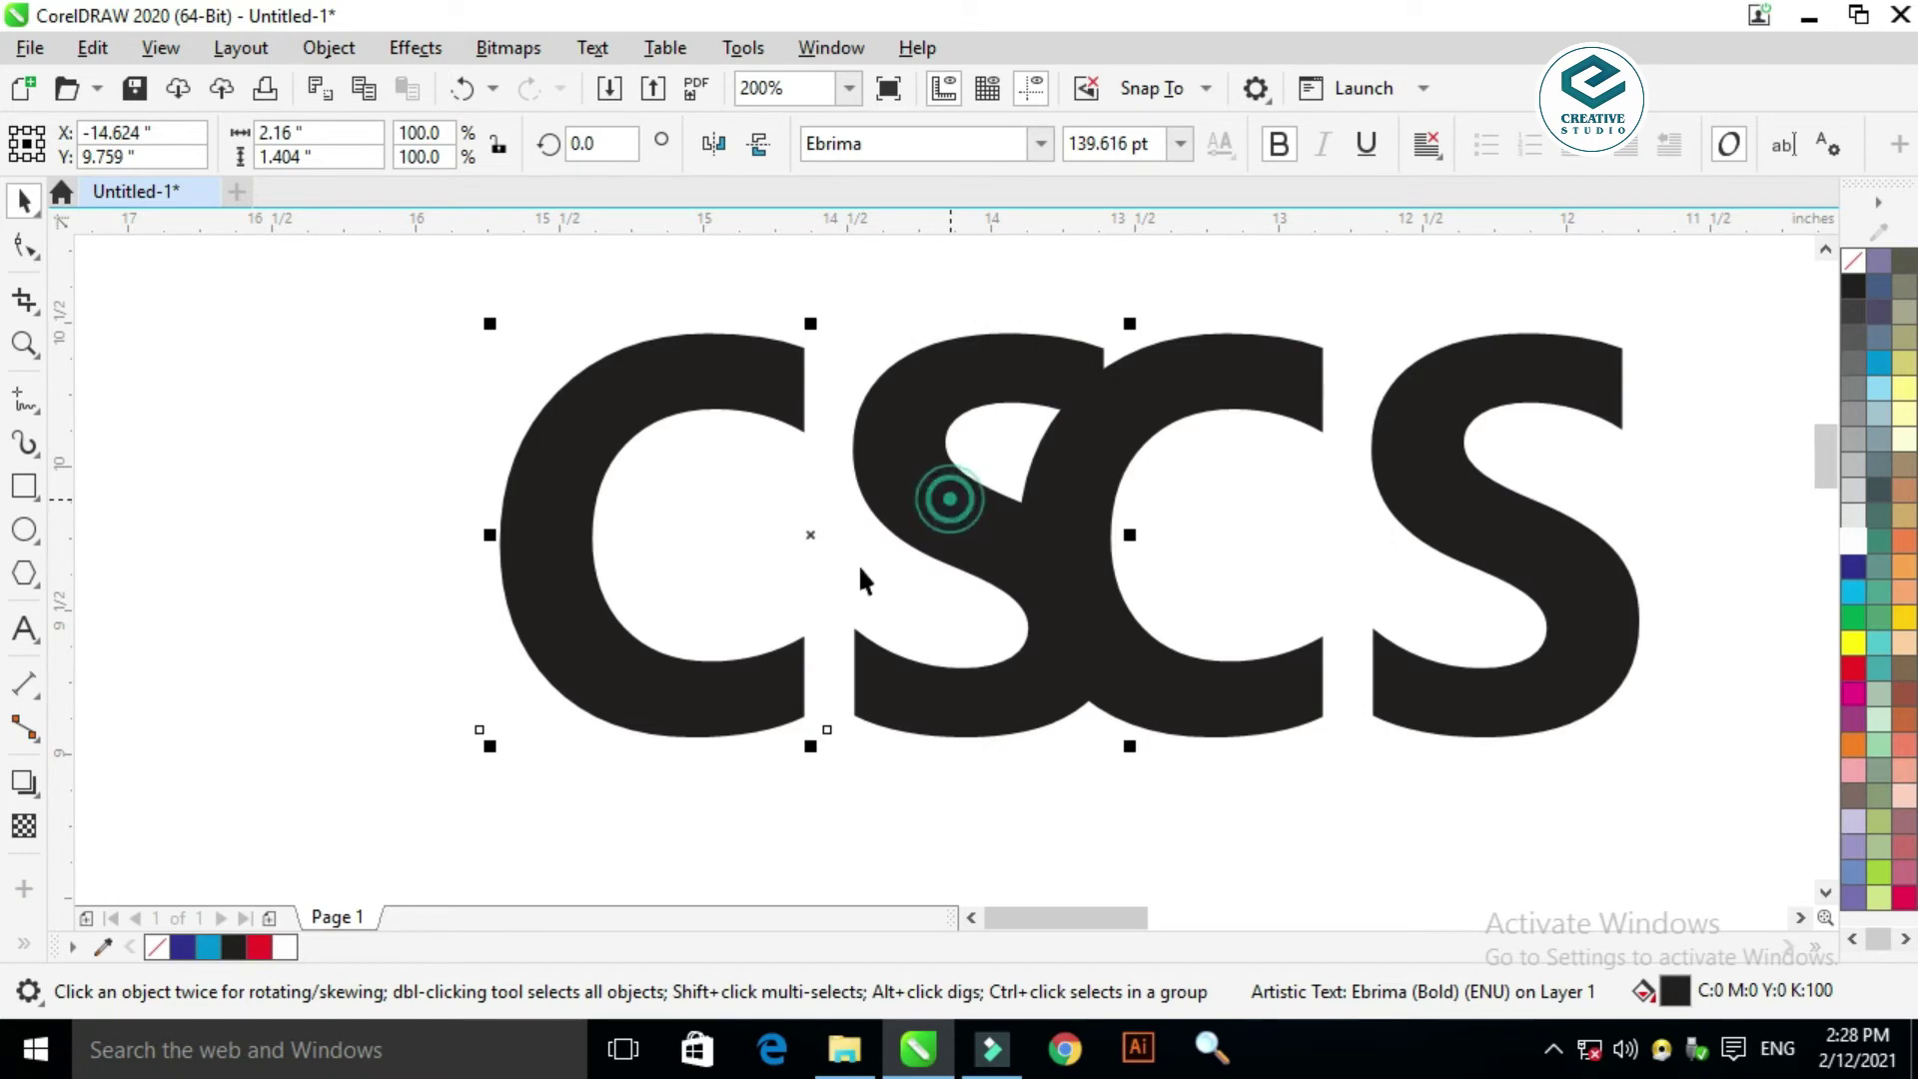
left_click(1878, 366)
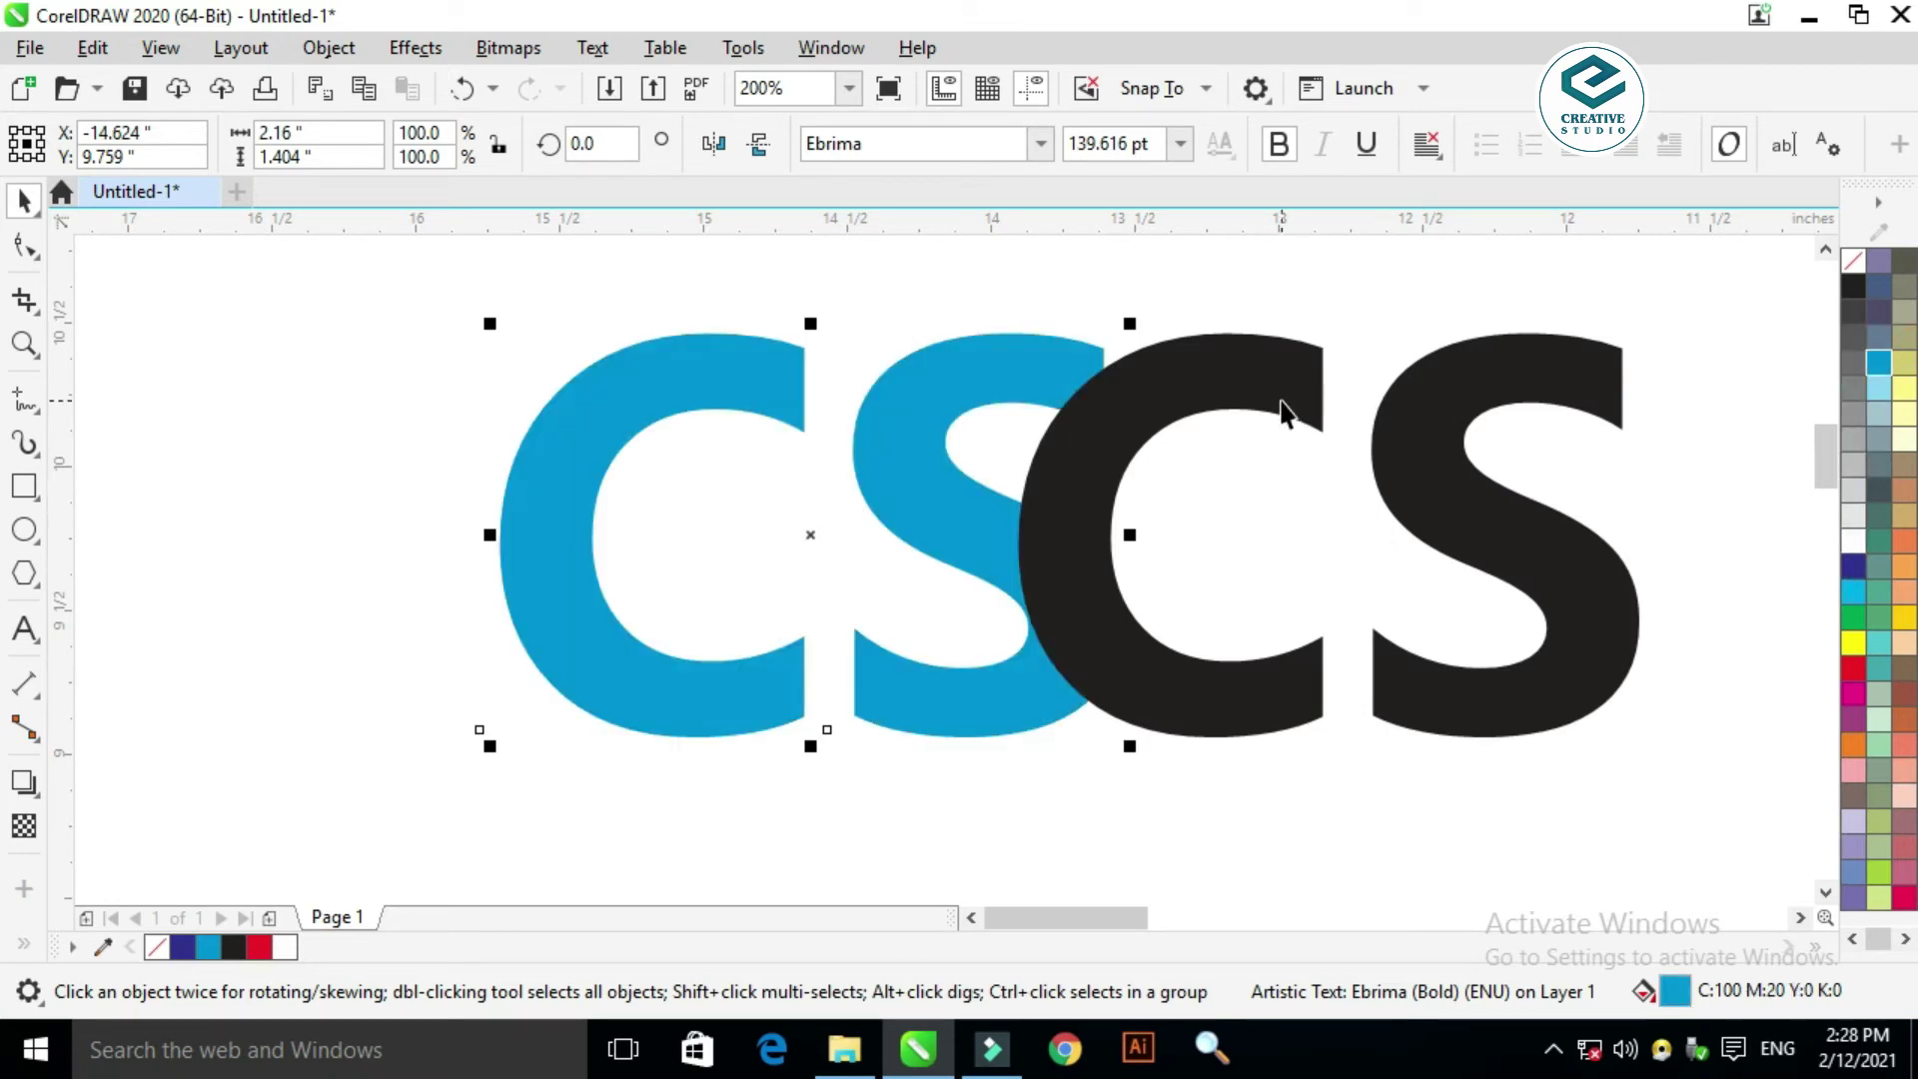
key("ctrl+q")
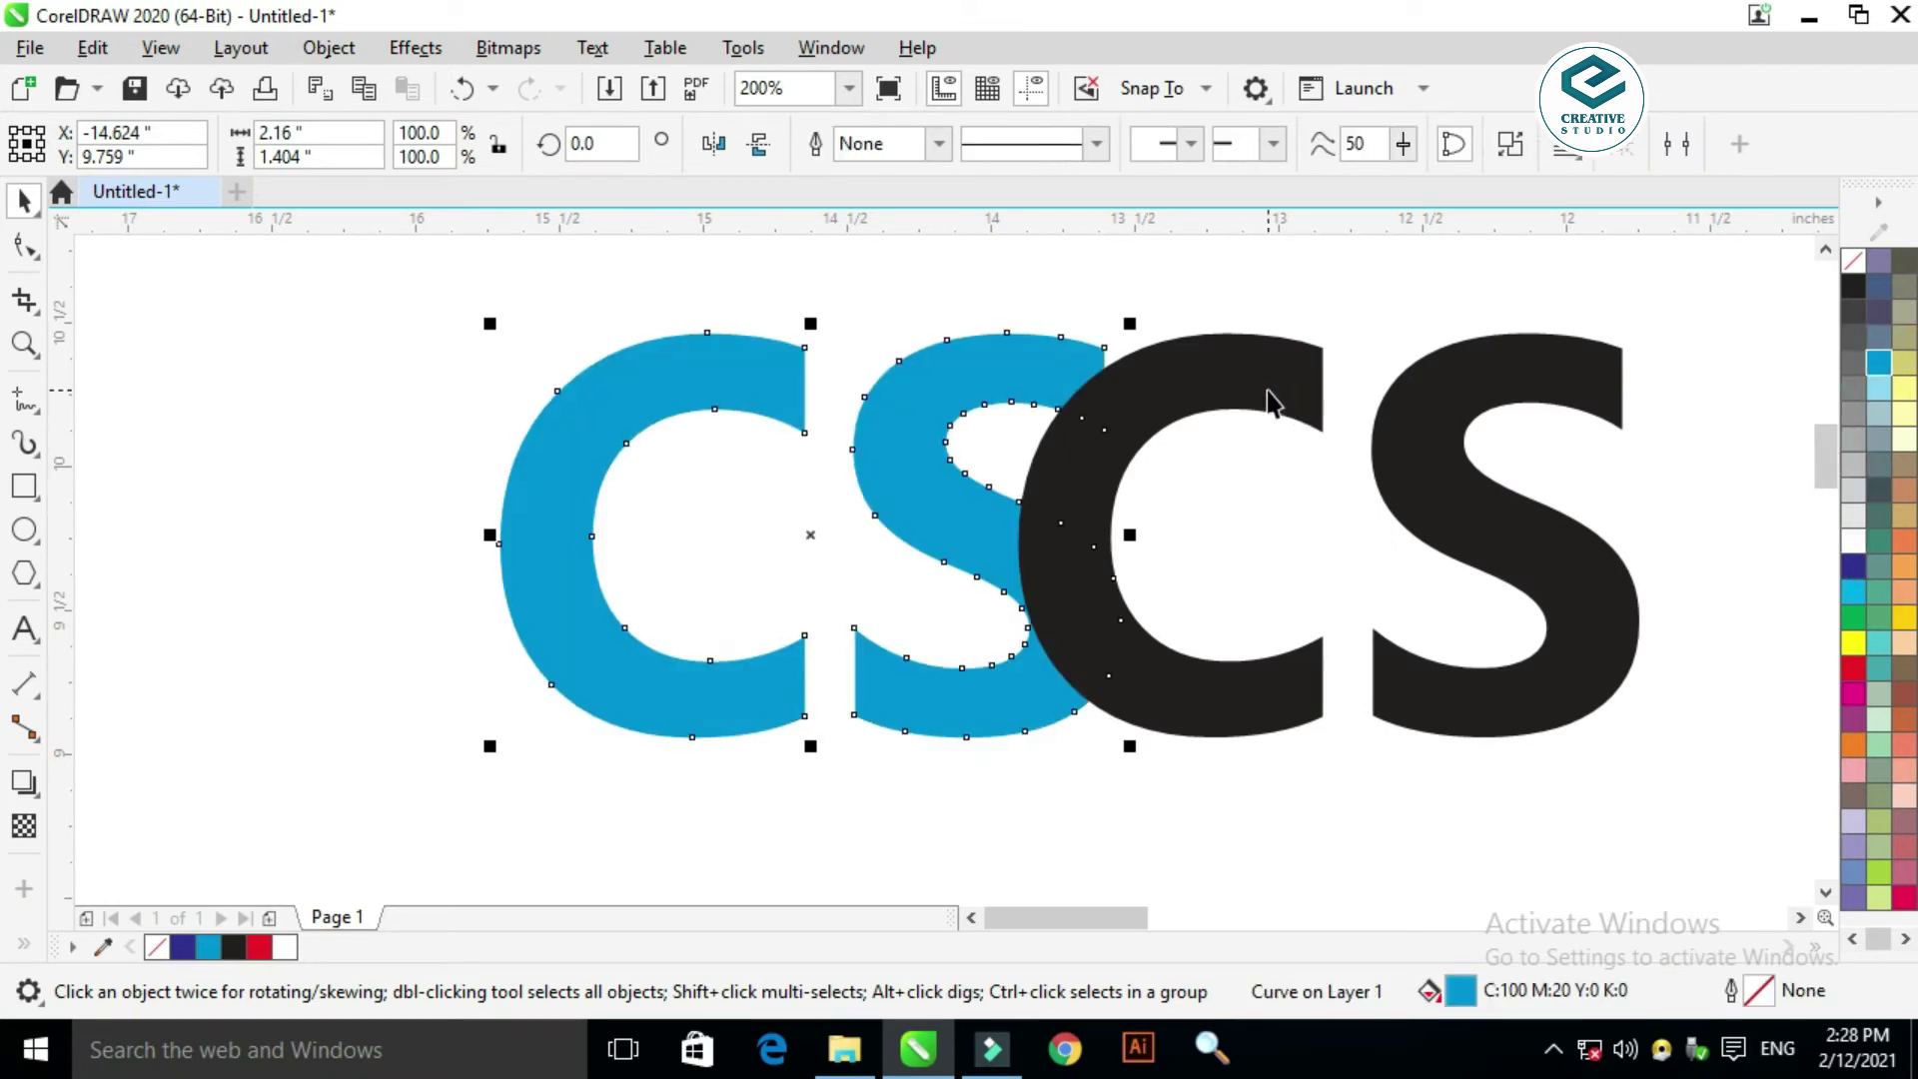
Step: Move the black CS copy clear of the blue letters and replace its fill with a black outline
left_click(1147, 398)
left_click_drag(1105, 389, 1213, 394)
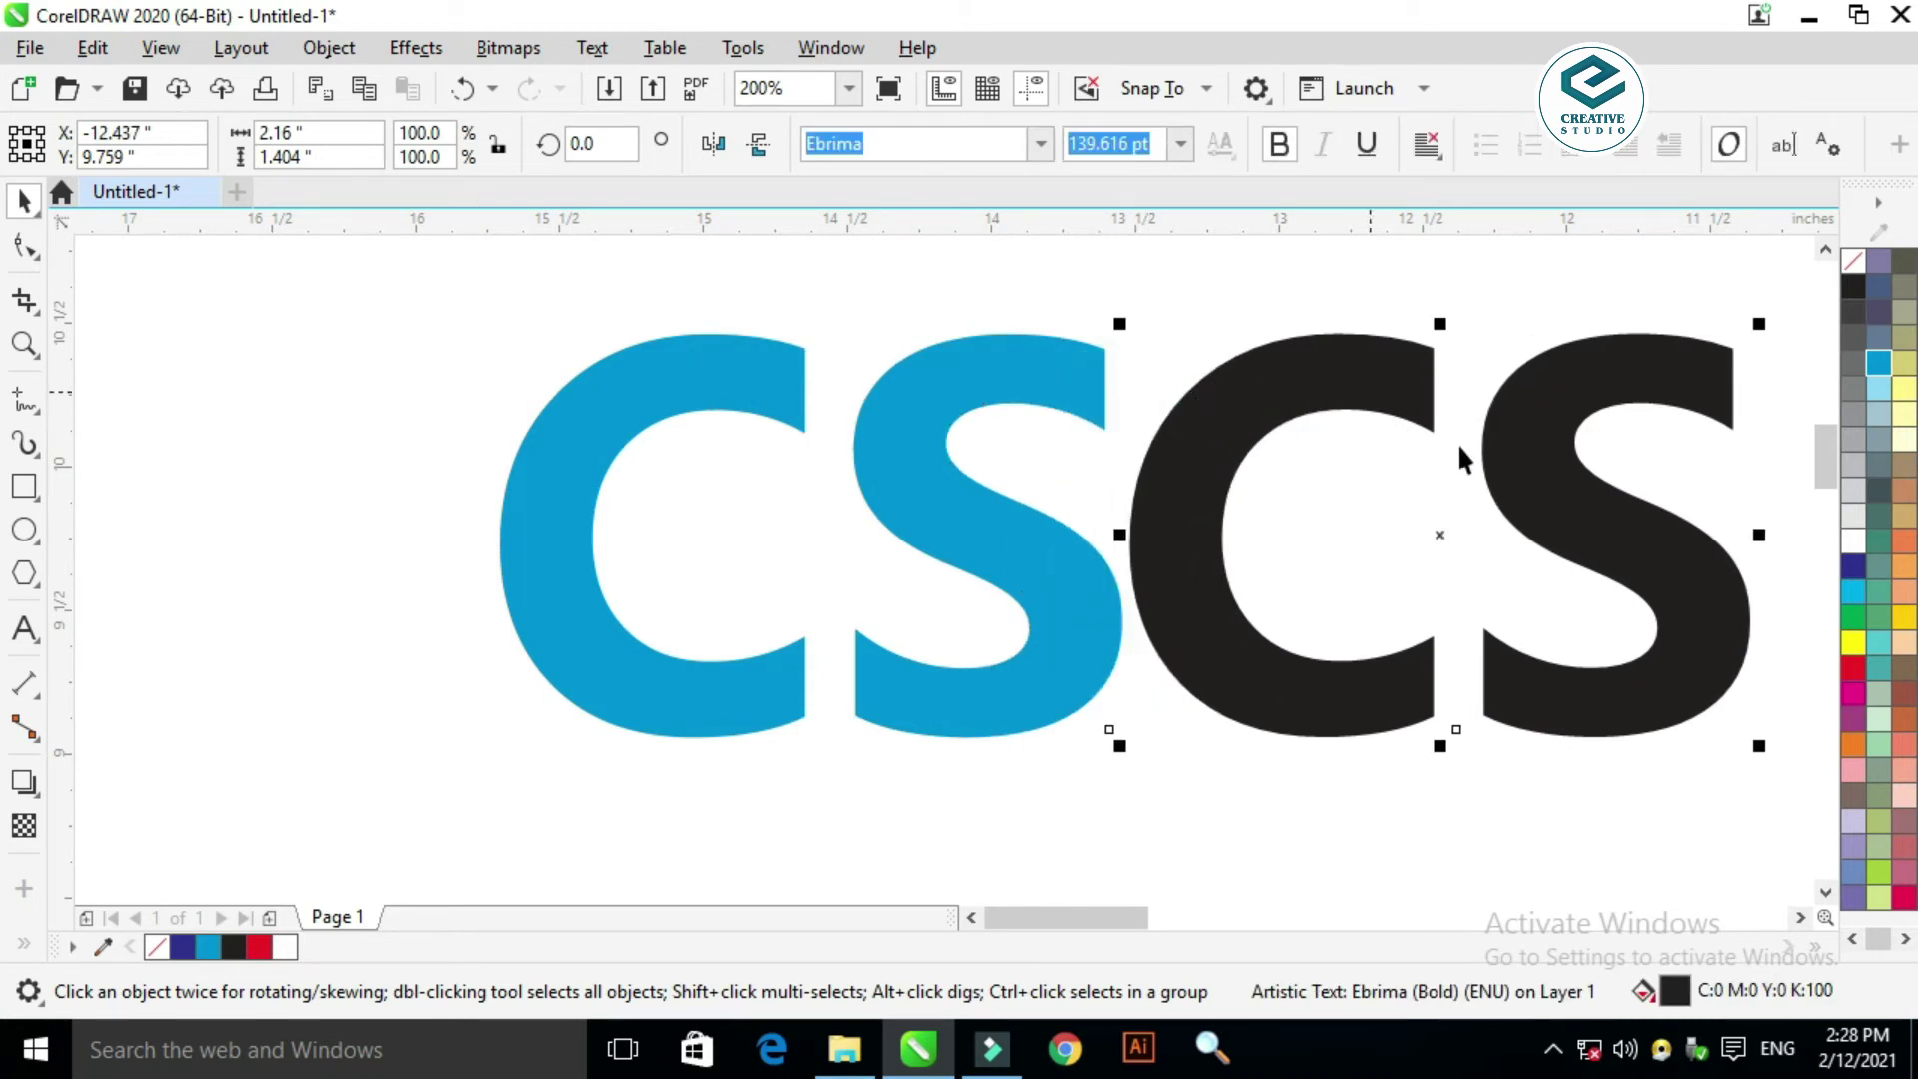
left_click(1854, 262)
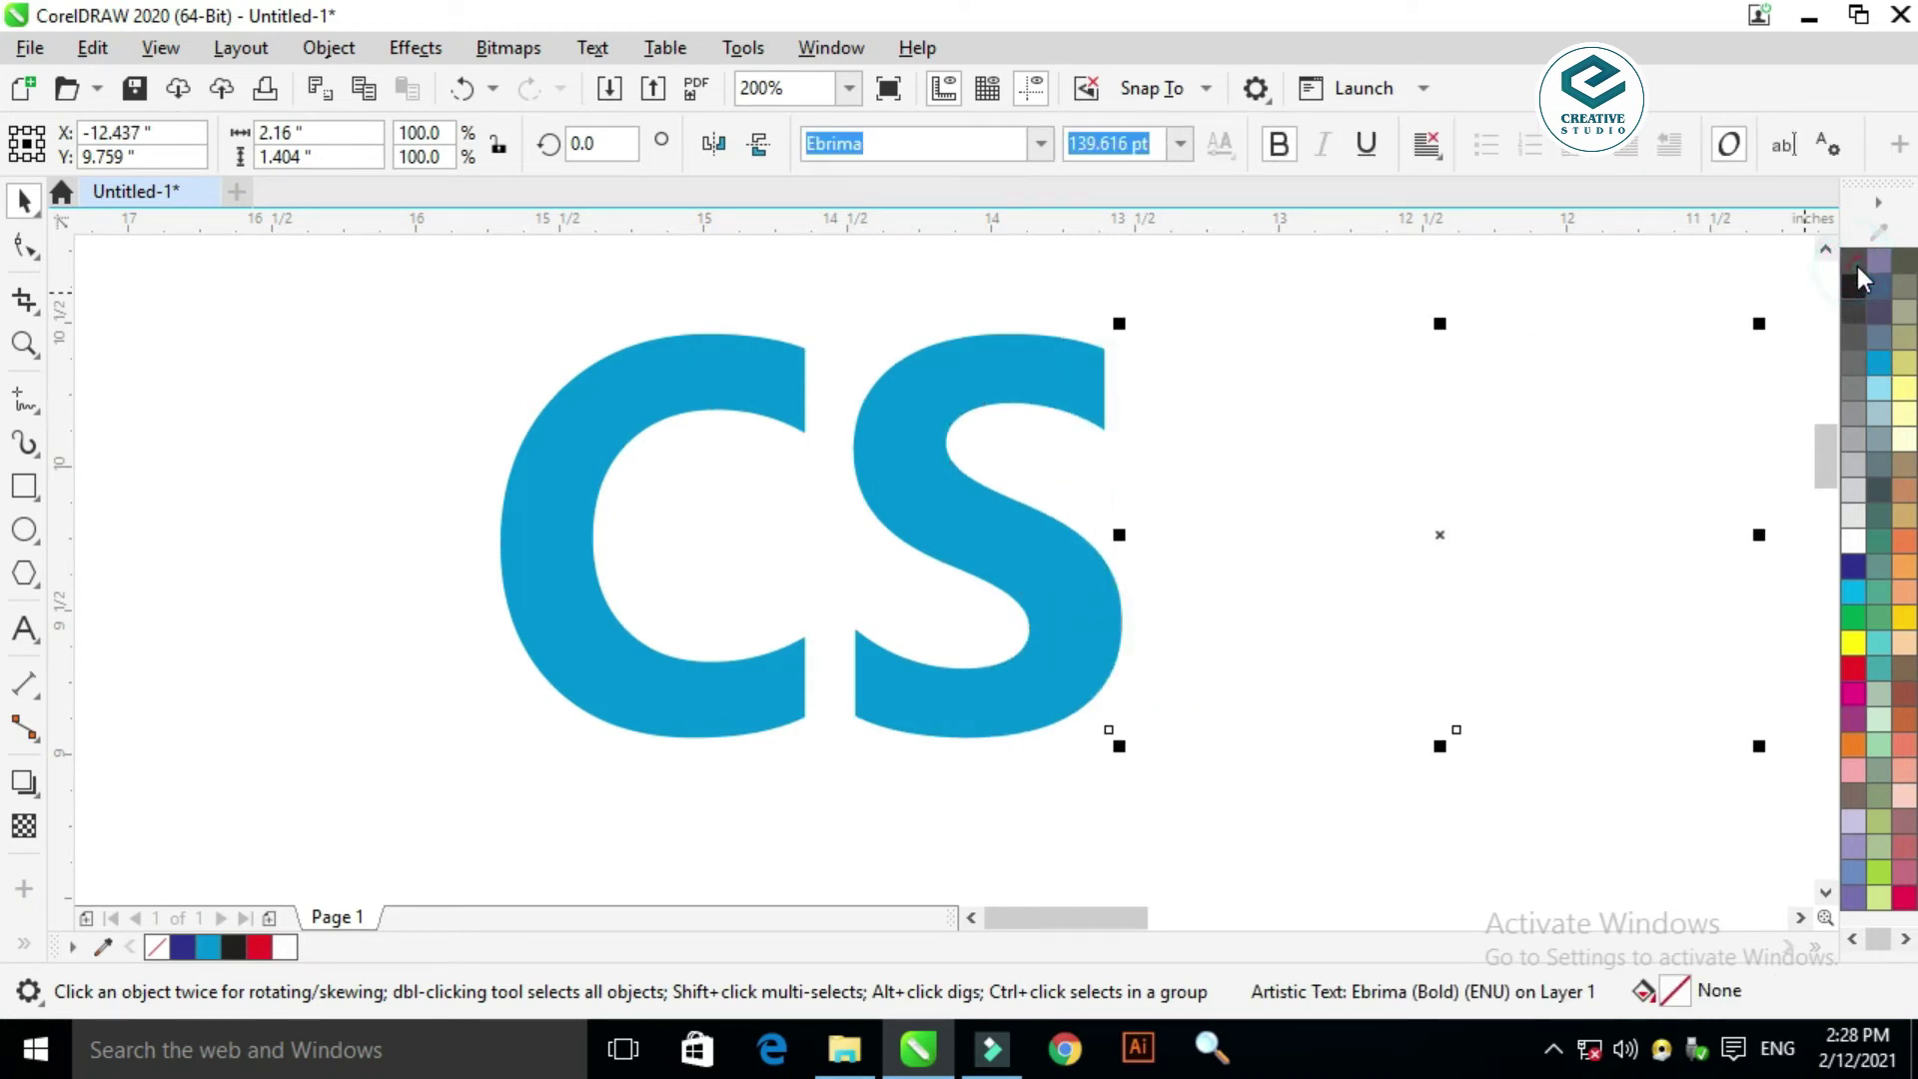
right_click(1853, 286)
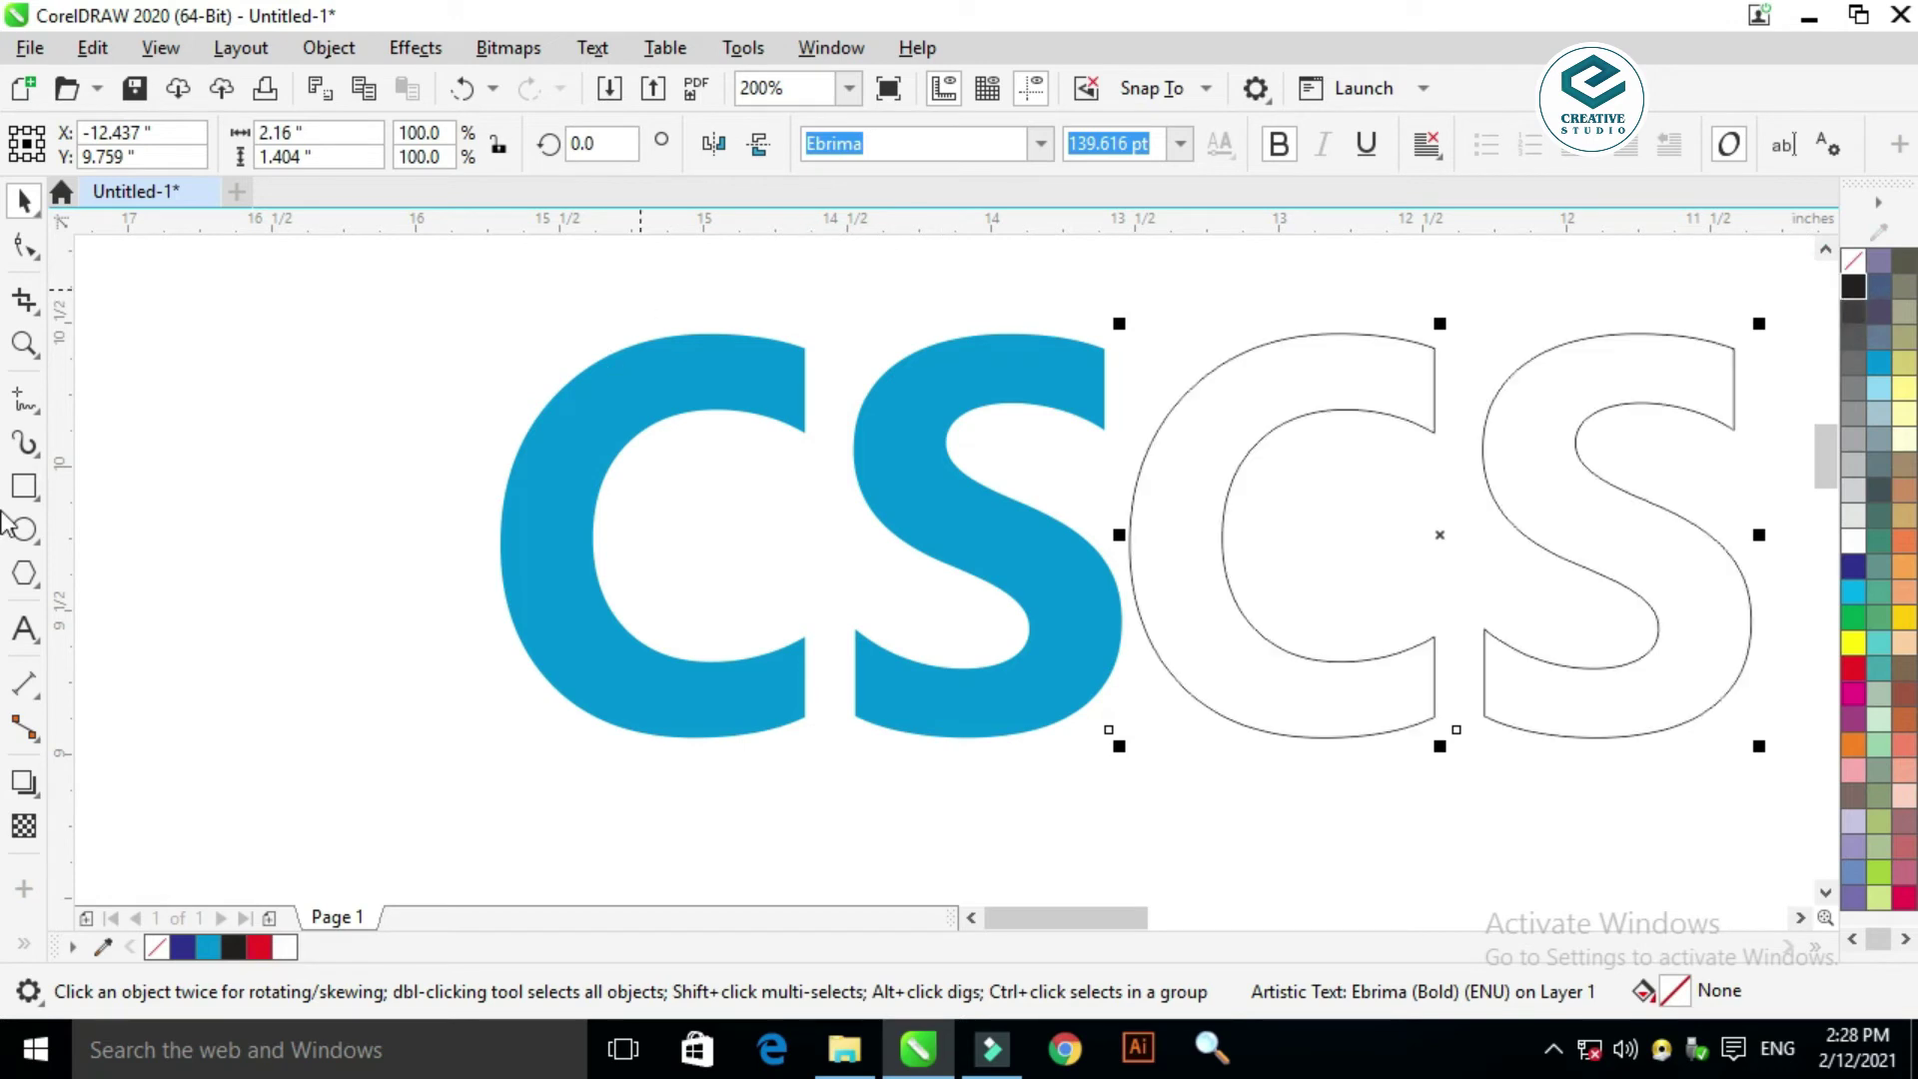
Step: Add a black drop shadow with opacity 50 and feathering 15 to the outlined CS, with feathering direction Middle
left_click(22, 784)
left_click_drag(1439, 333, 1445, 711)
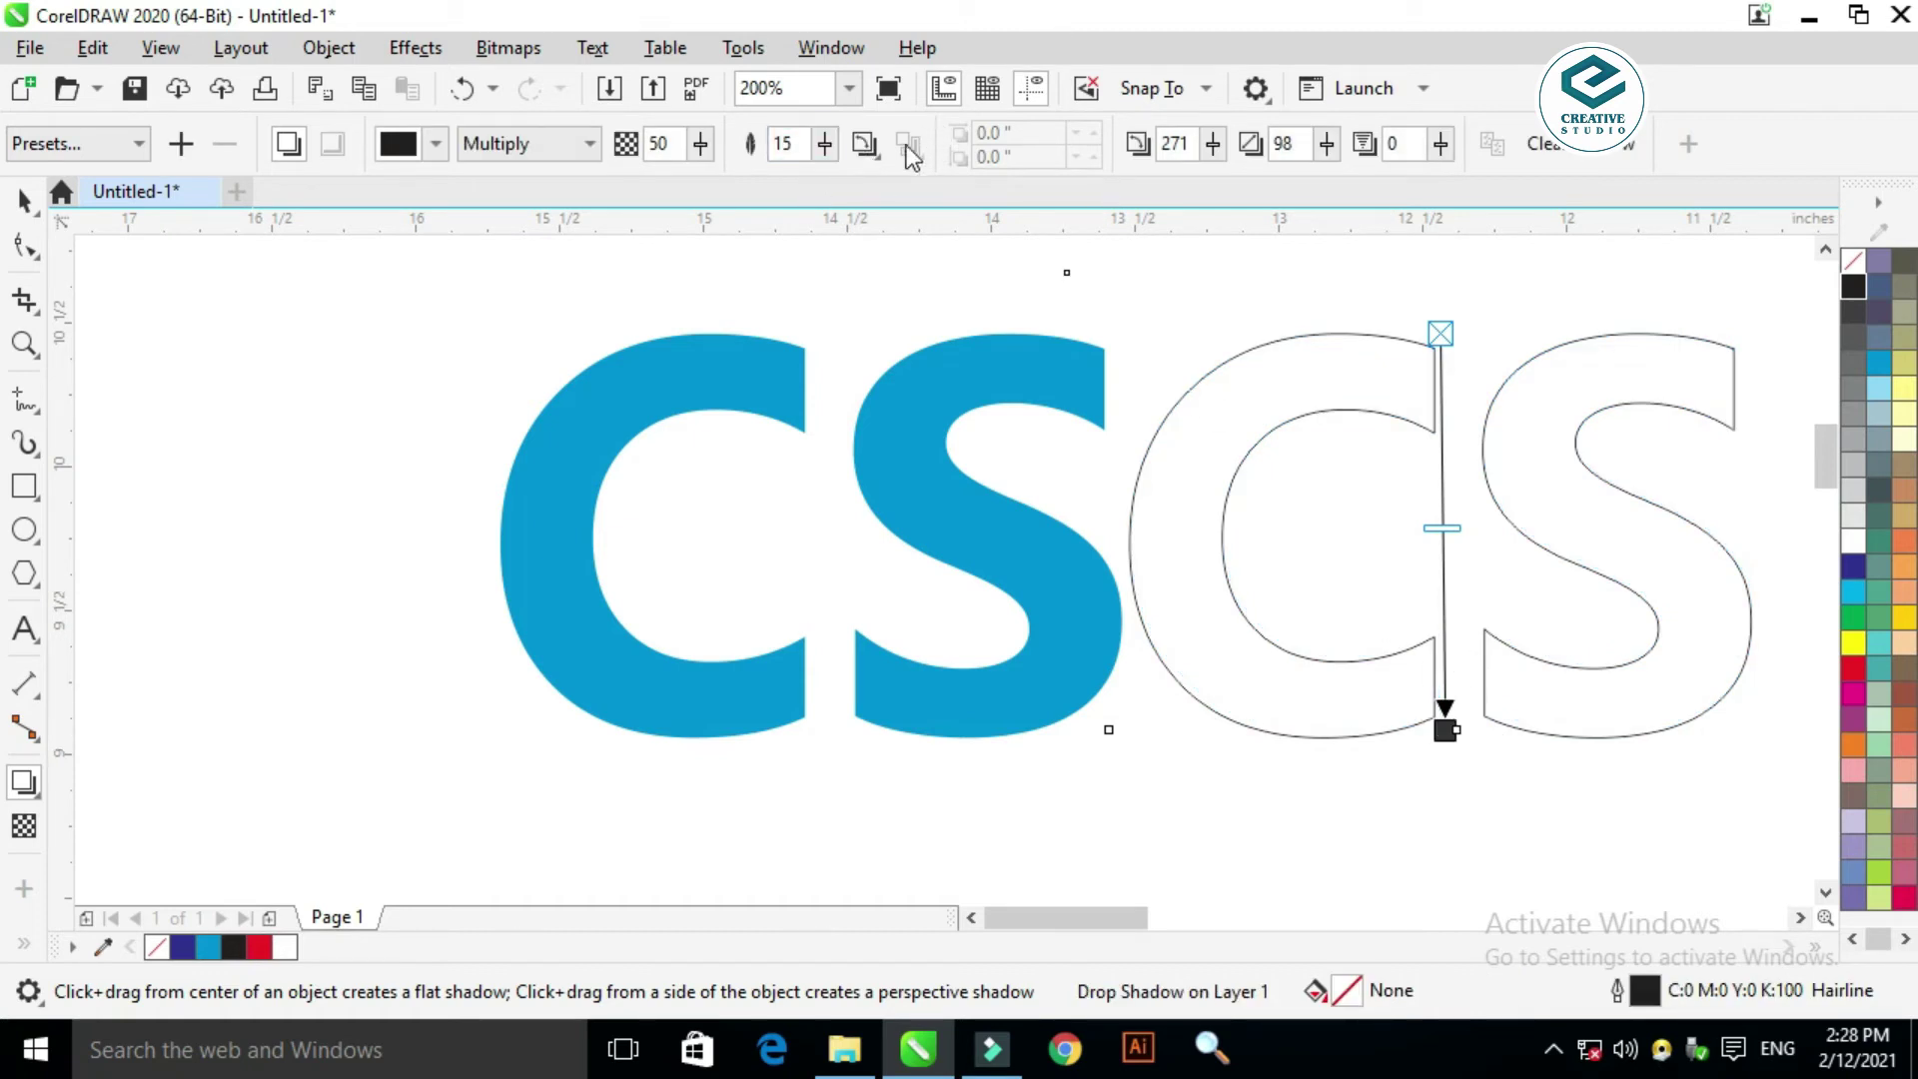
left_click(877, 156)
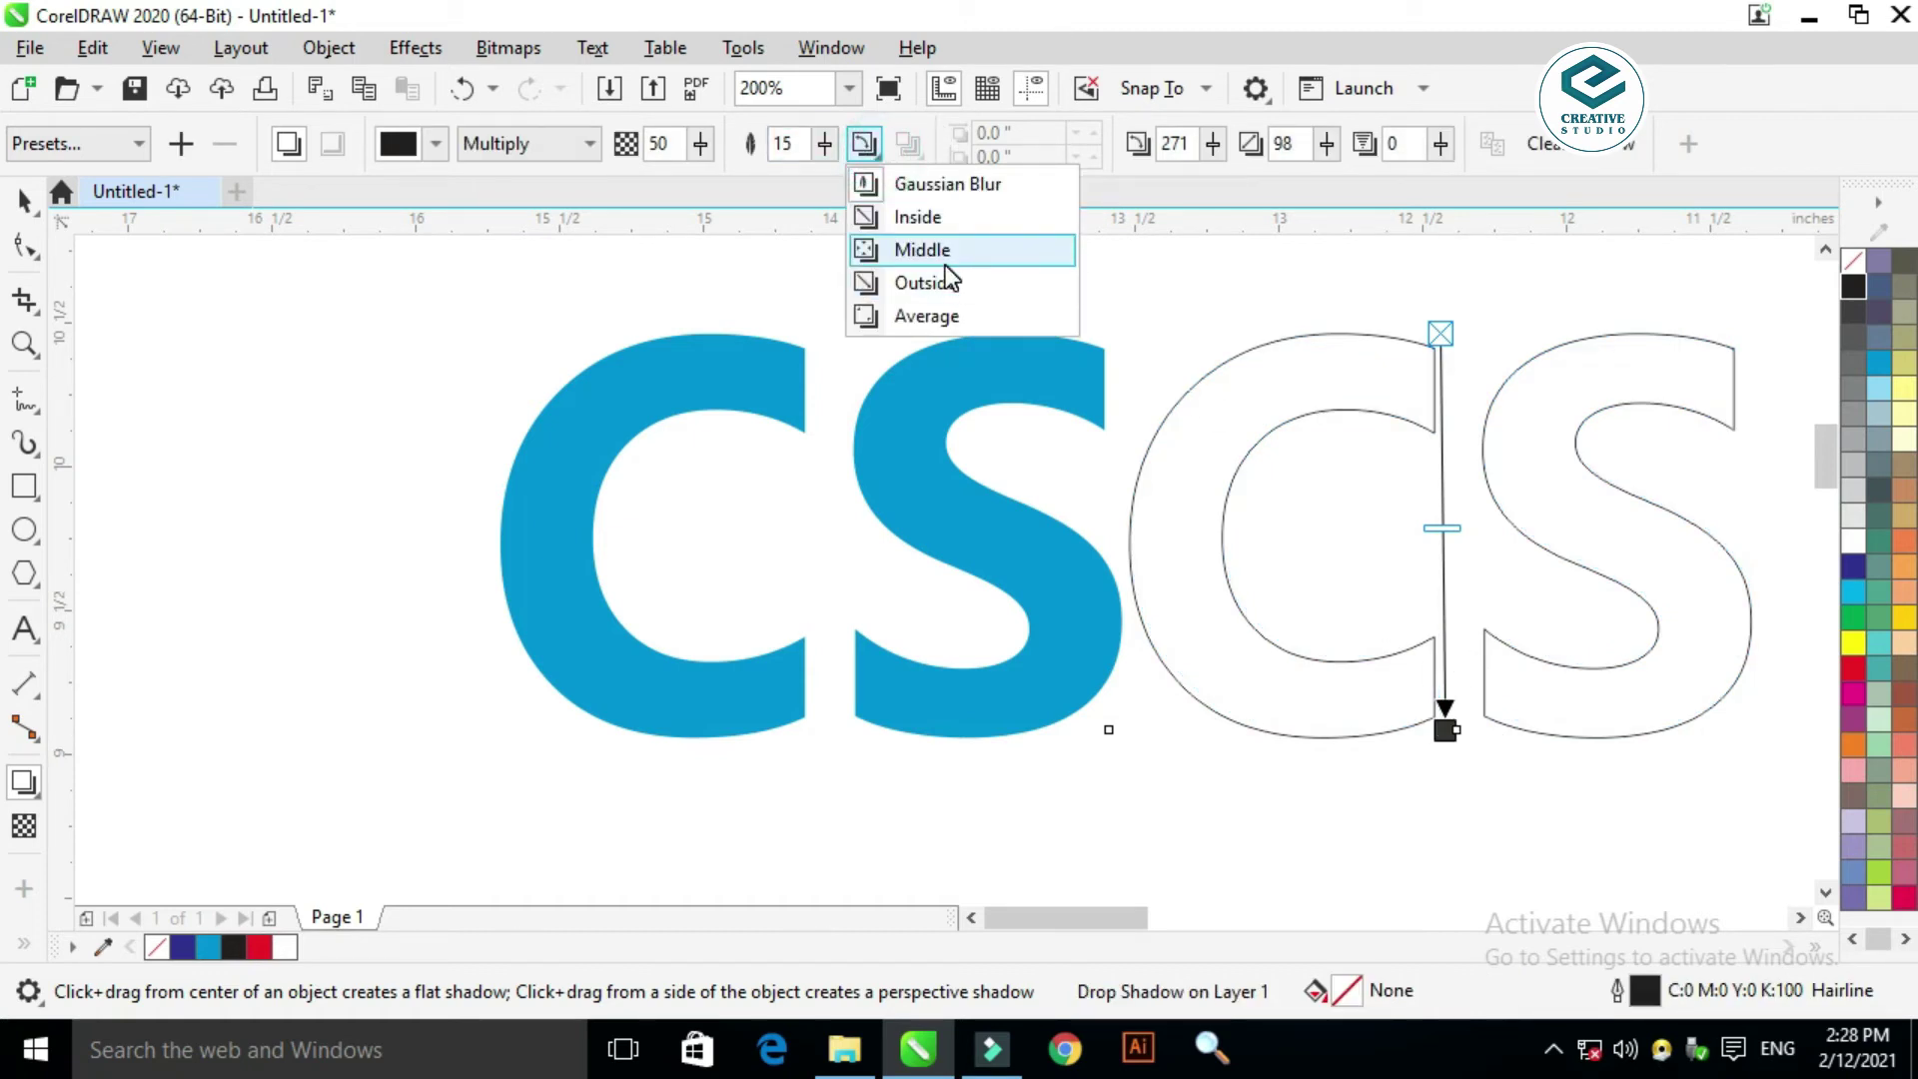
left_click(943, 266)
key("space")
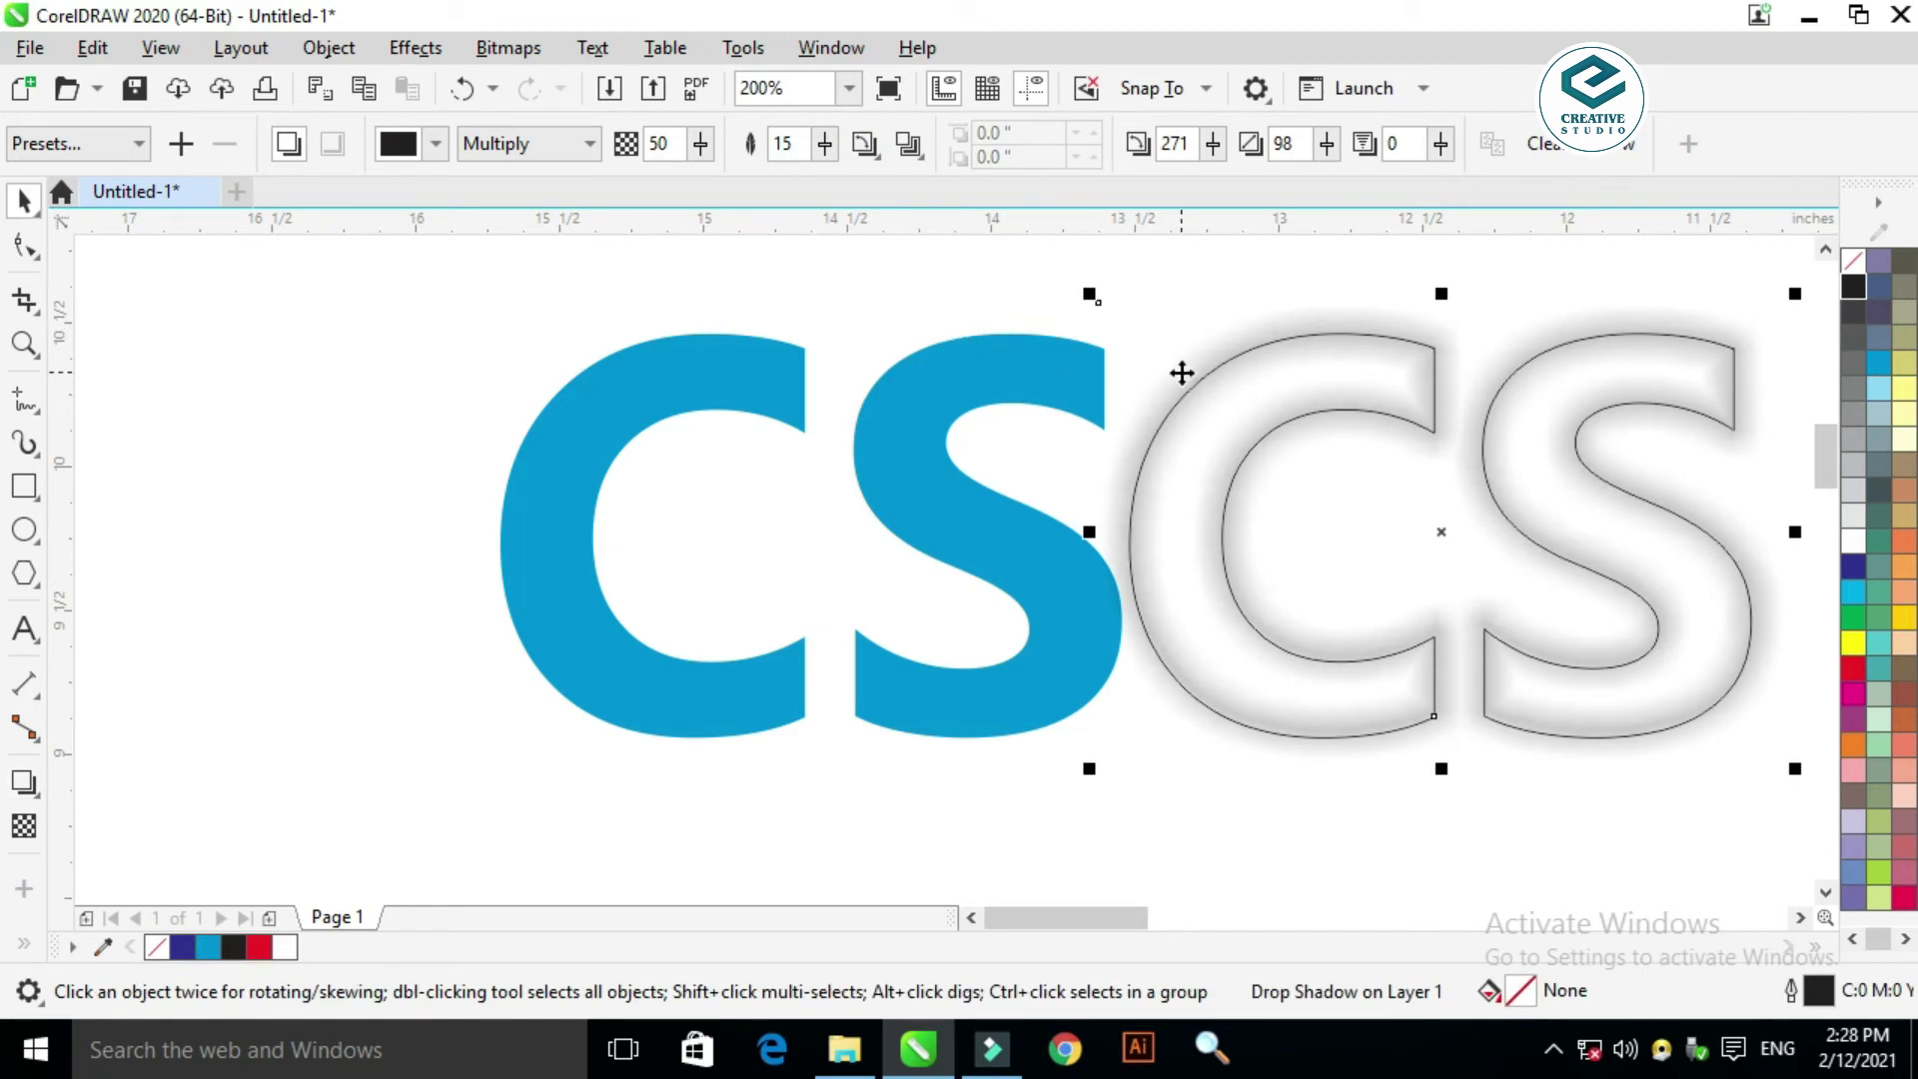
Step: Separate the outlined CS from its drop shadow and delete the outlined letters, keeping only the shadow
left_click(916, 305)
scroll(1430, 420, "up", 5)
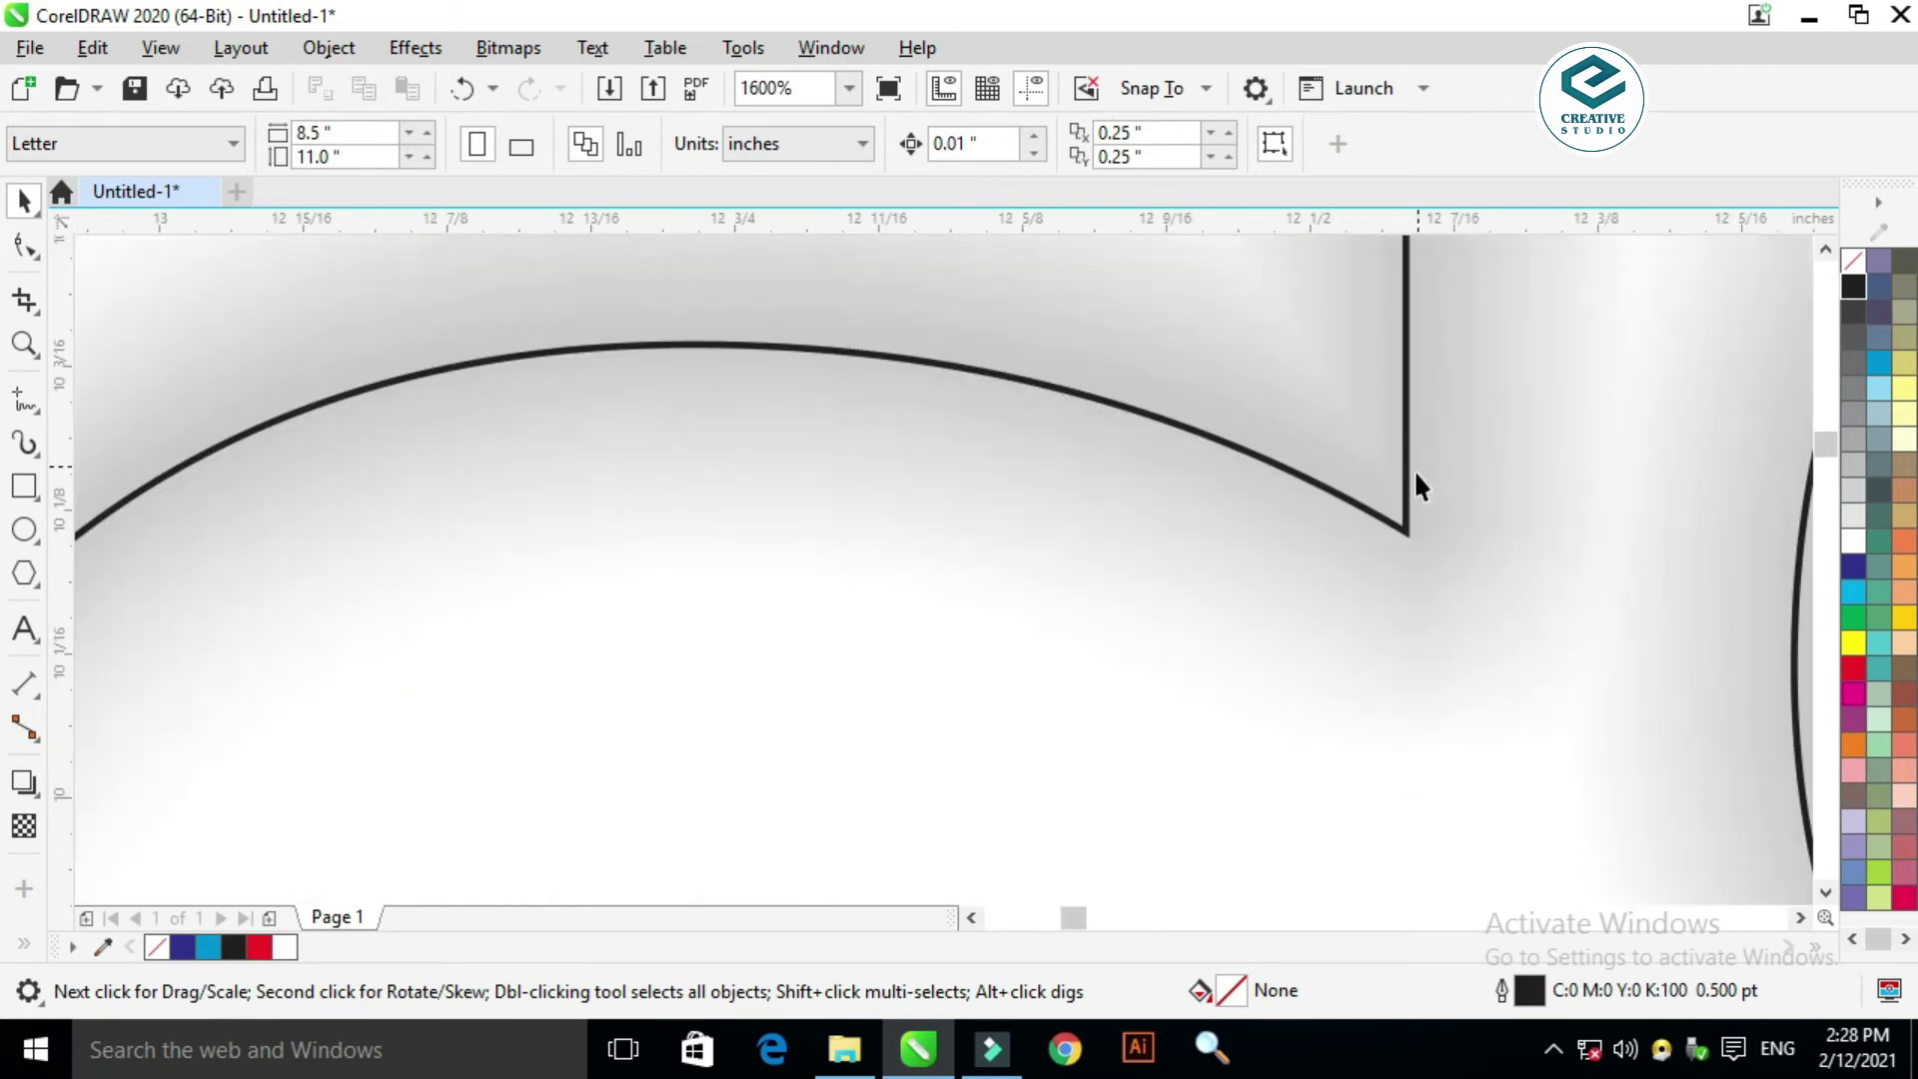
left_click(1406, 523)
key("Delete")
scroll(1339, 504, "down", 3)
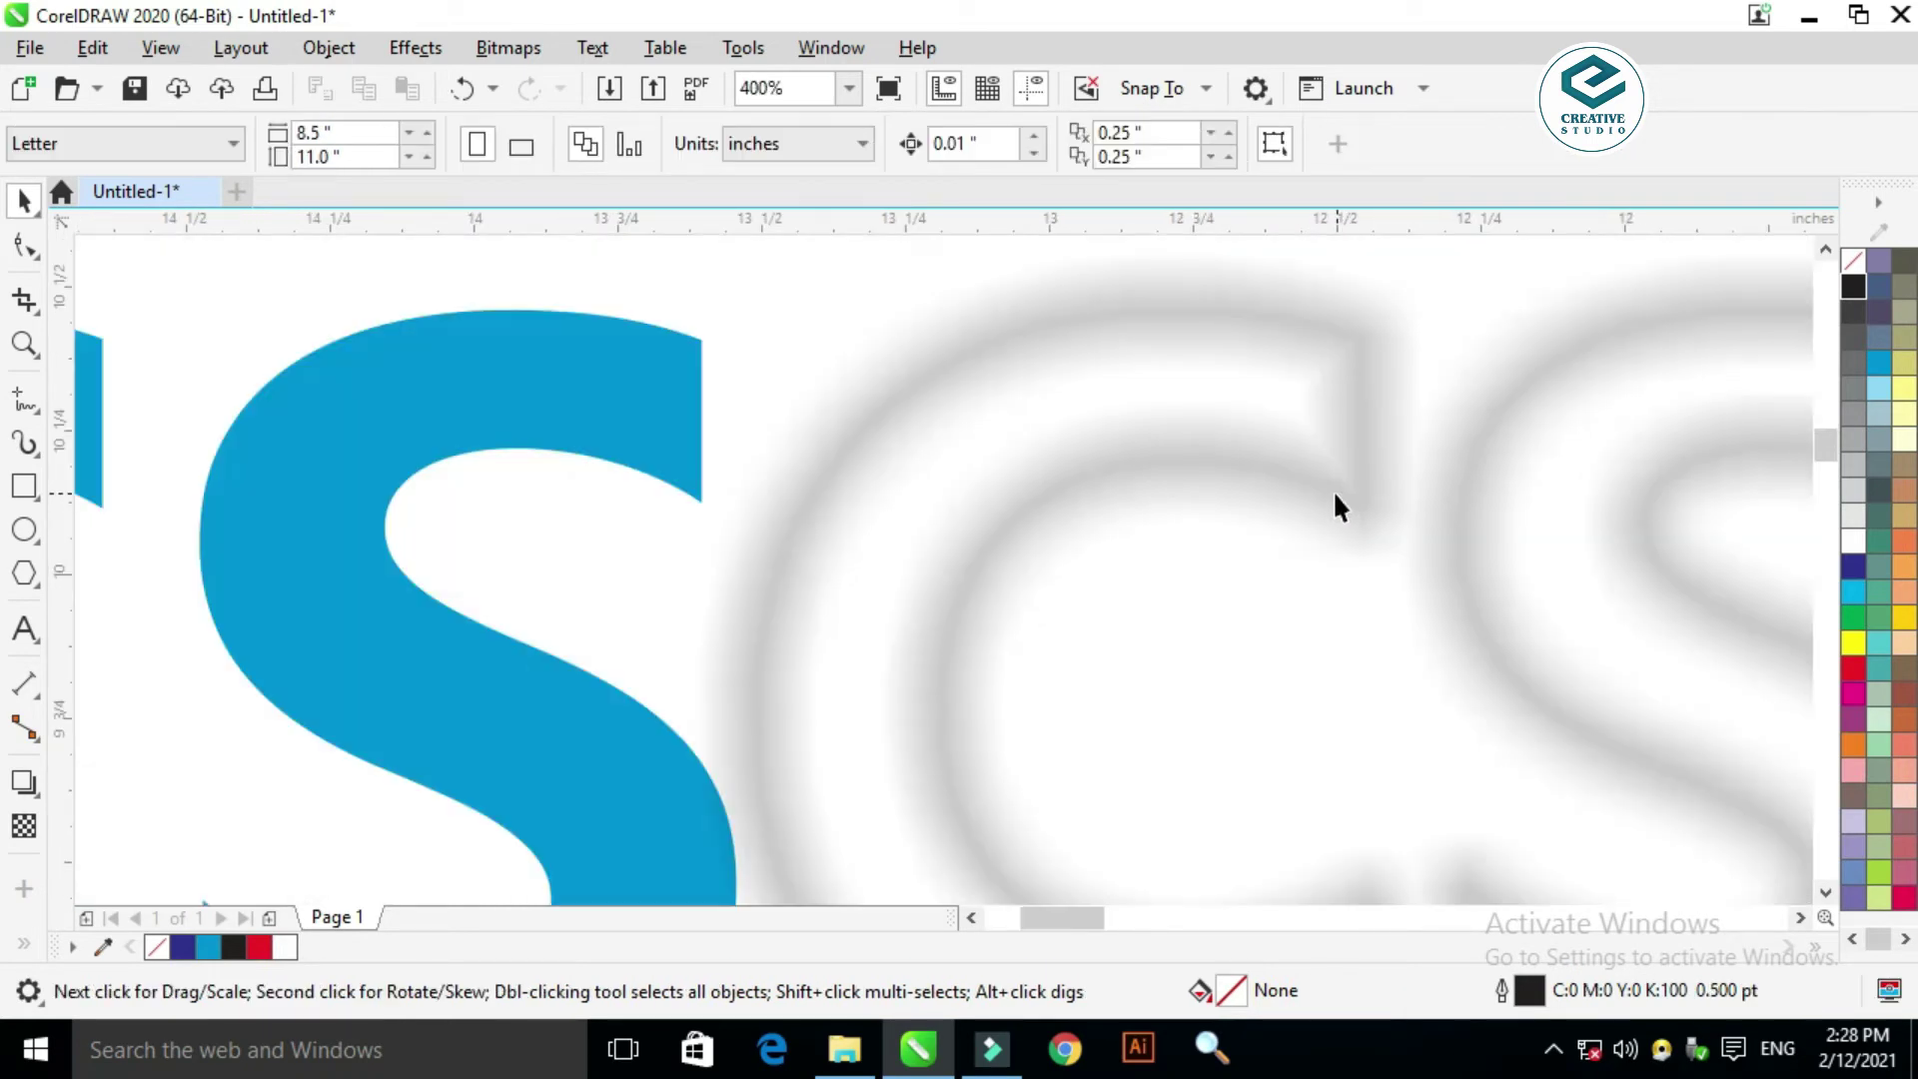
Step: PowerClip the separated shadow inside the blue CS curves
left_click(1337, 489)
scroll(1339, 487, "down", 2)
right_click(1343, 490)
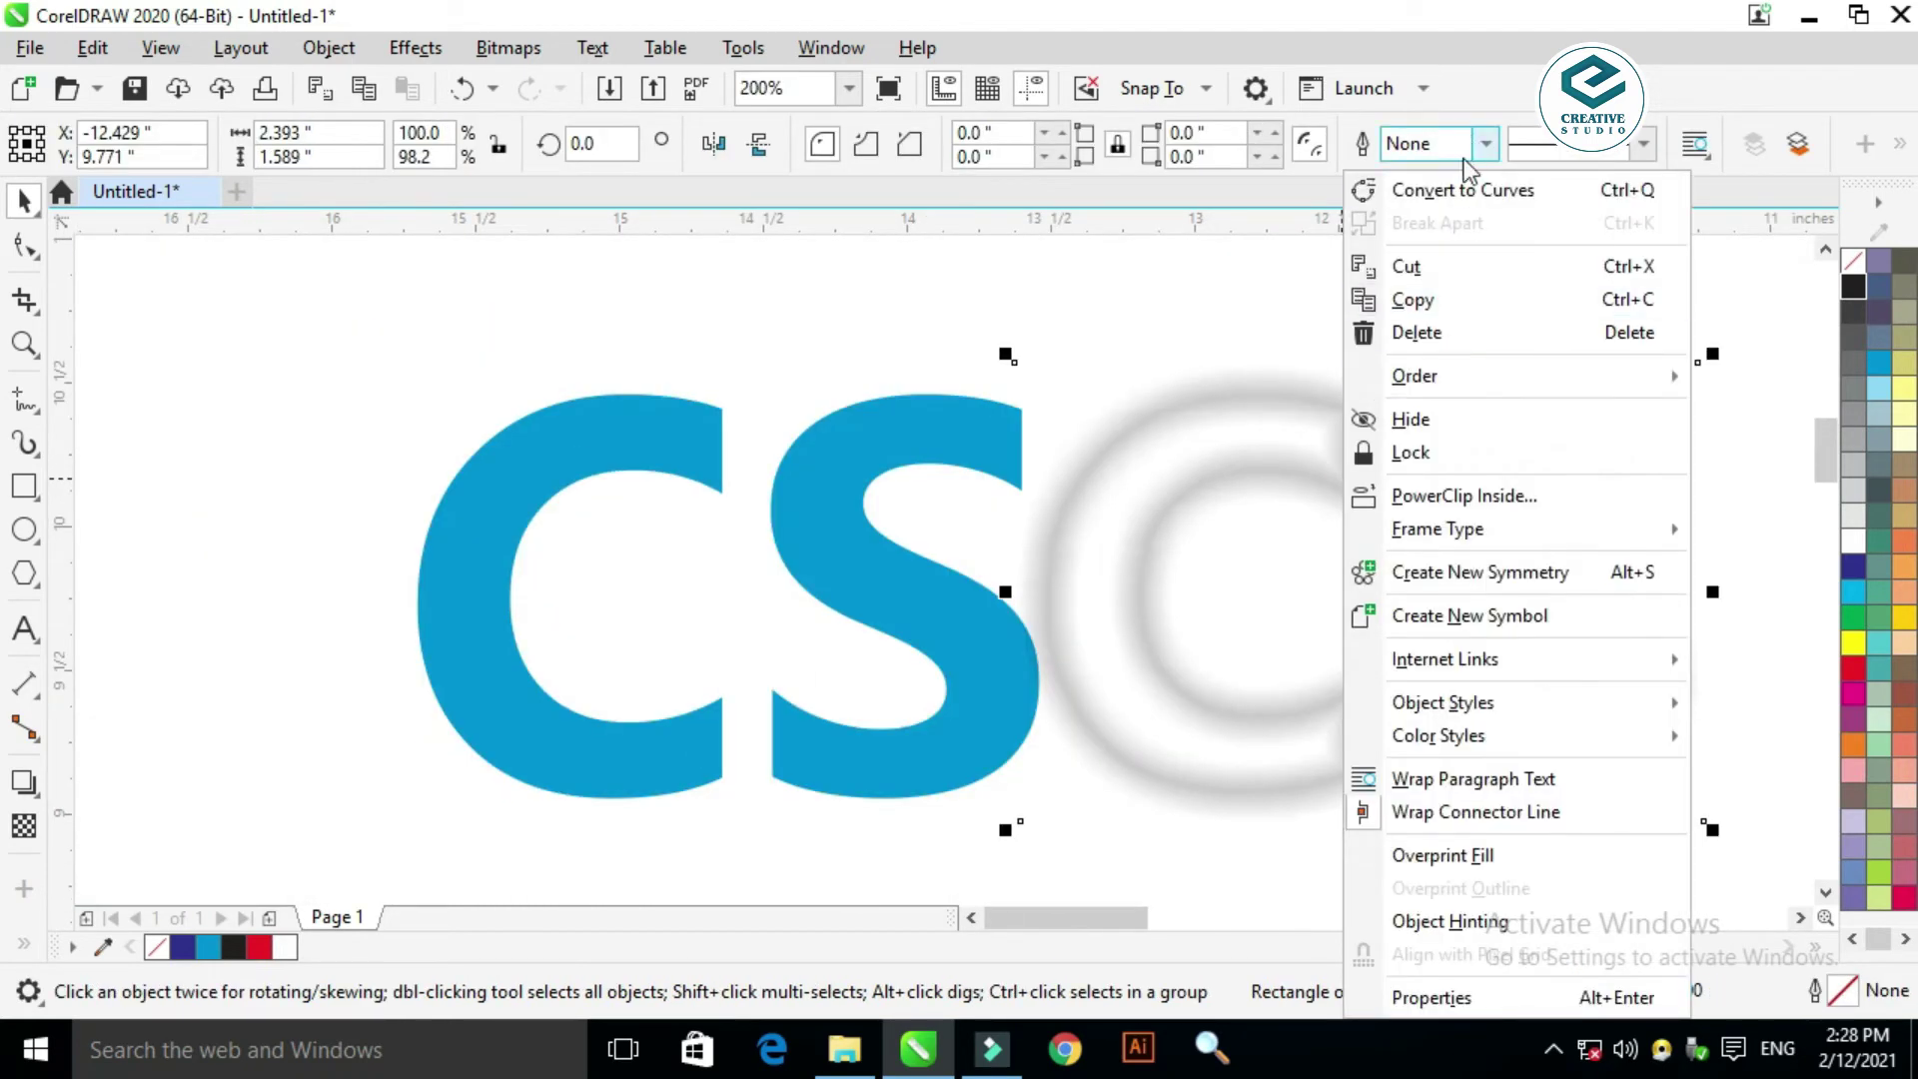
left_click(1448, 496)
left_click(624, 420)
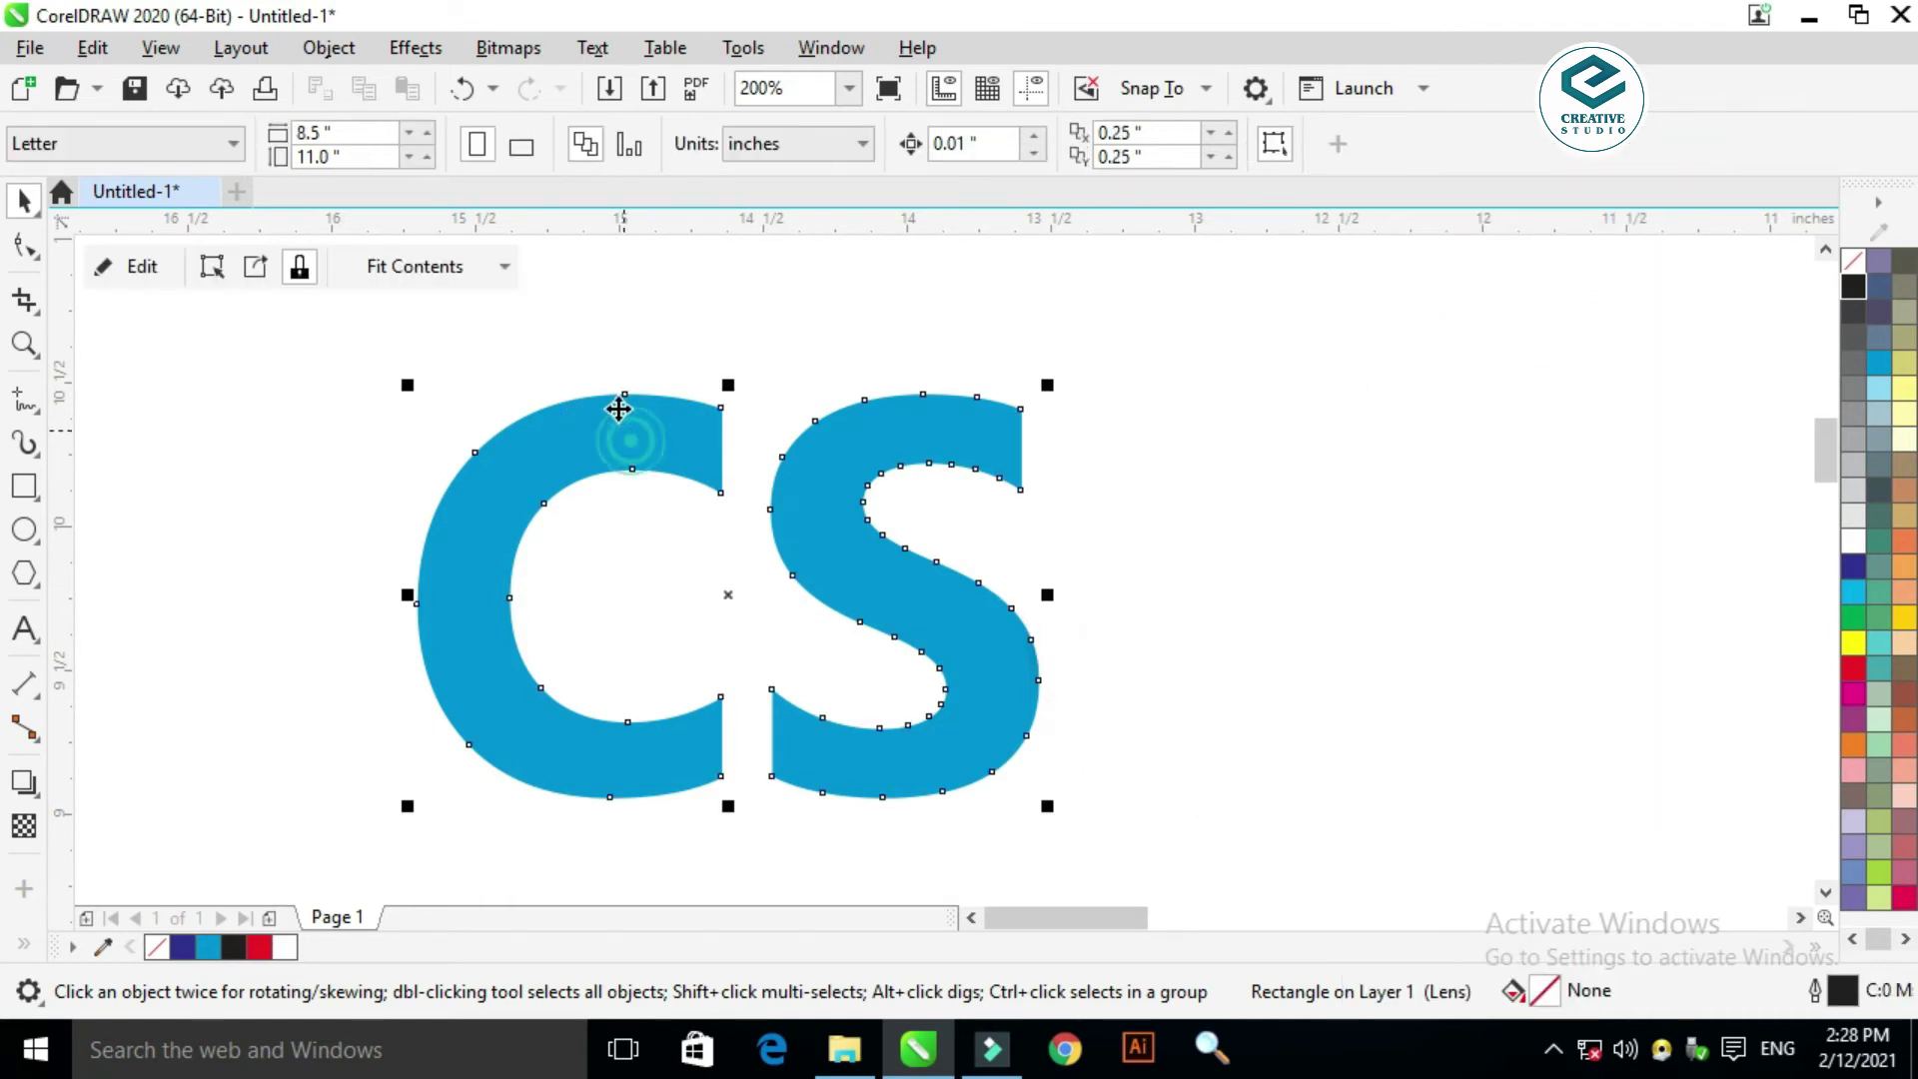
Step: Reposition the PowerClip contents so the shadow lines up with the edges of the blue CS letters
left_click(224, 265)
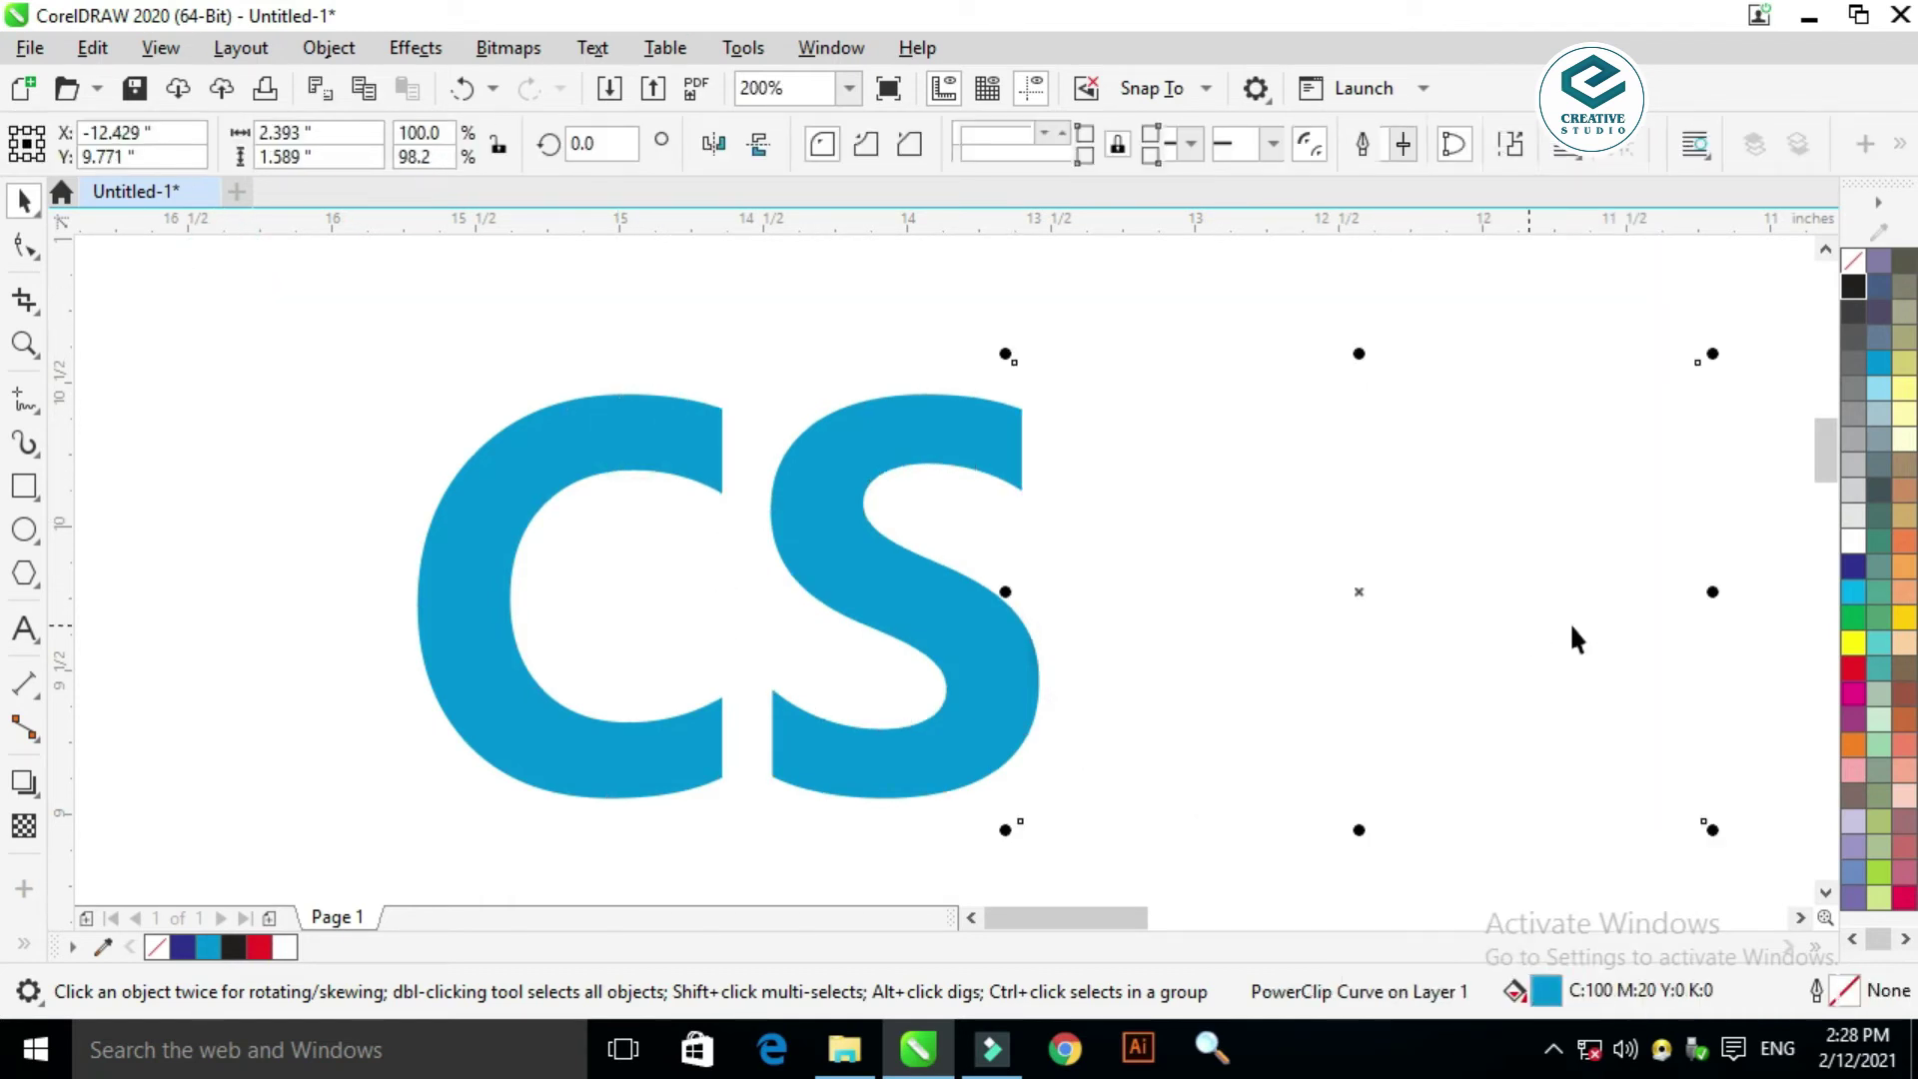
mouse_move(1365, 594)
left_mouse_down()
mouse_move(706, 569)
mouse_move(740, 550)
left_mouse_up()
left_click(1118, 646)
Step: Duplicate the shaded blue CS and place the copy to its right
left_click(826, 544)
scroll(813, 522, "down", 2)
left_click_drag(816, 521, 1245, 578)
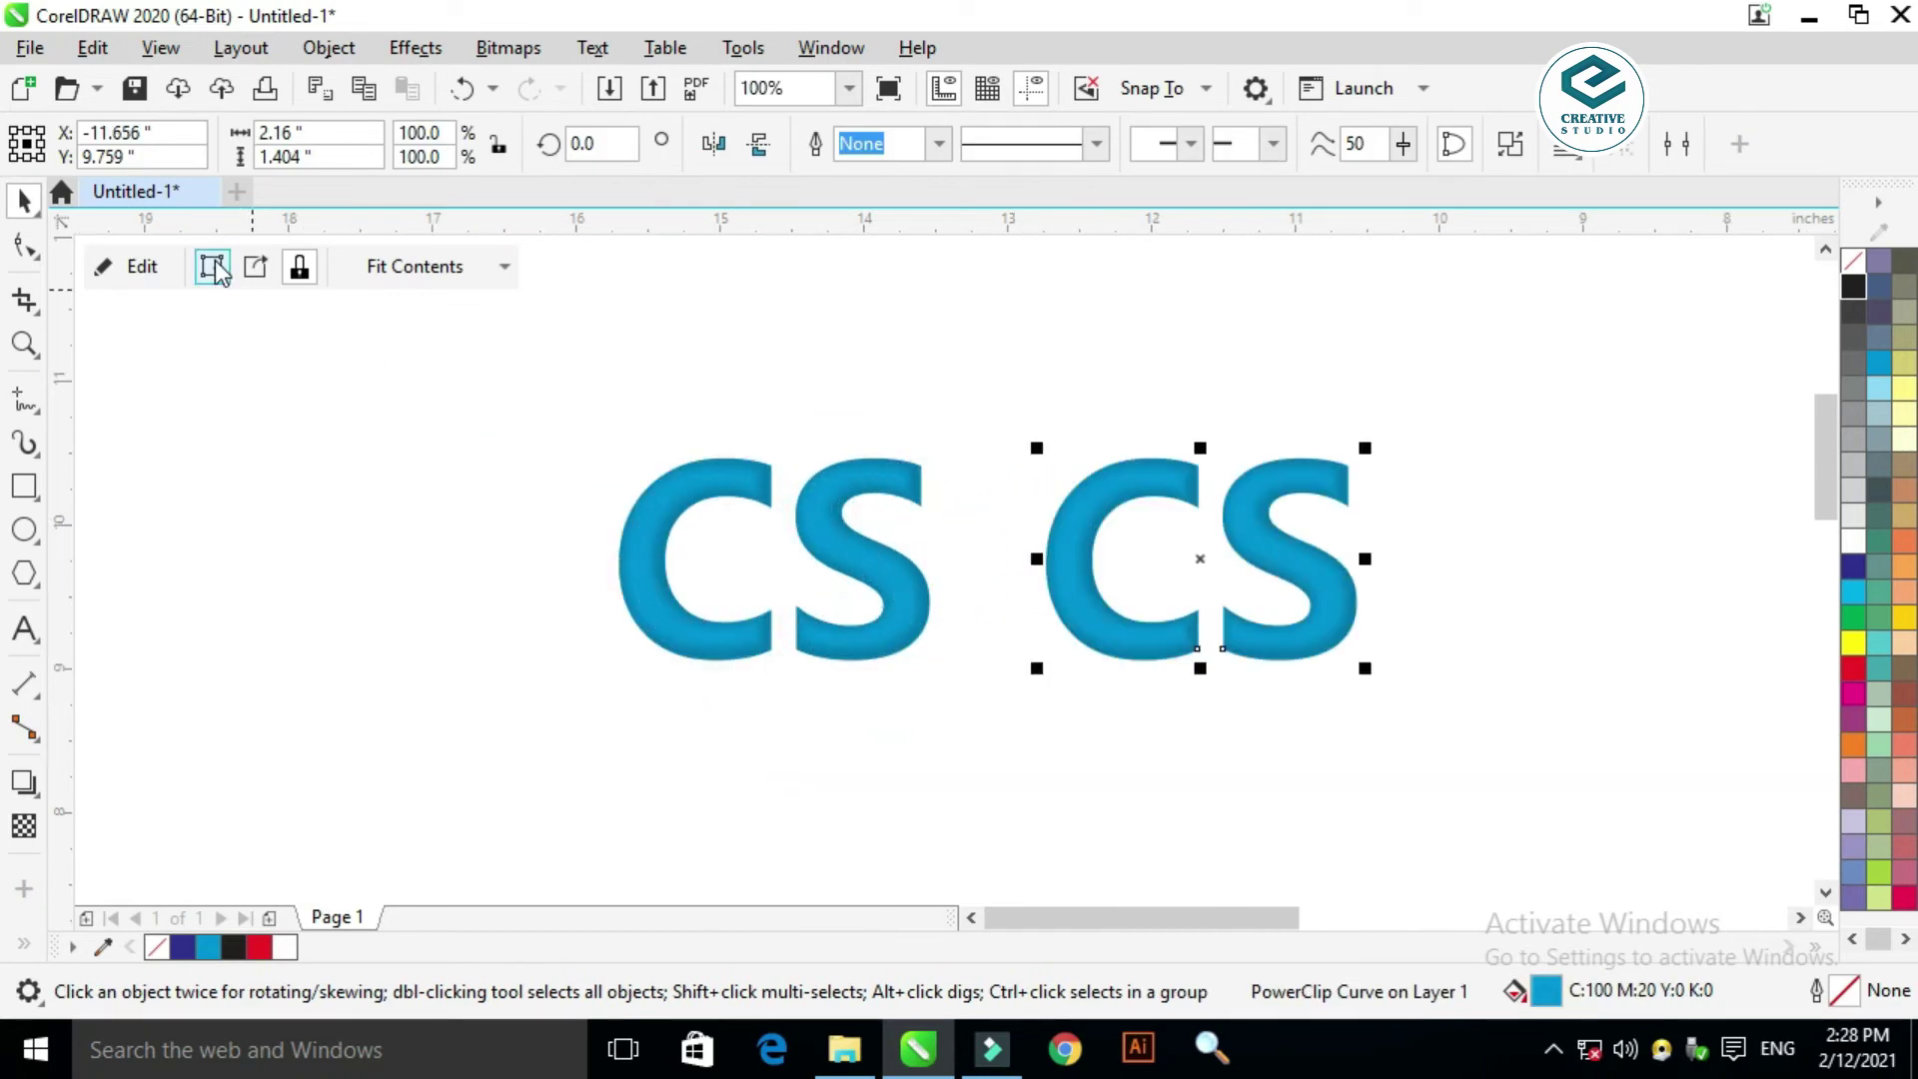
Step: Remove the shadow contents and the PowerClip frame from the CS copy, leaving plain blue letters
left_click(212, 265)
left_click(1071, 670)
right_click(1069, 624)
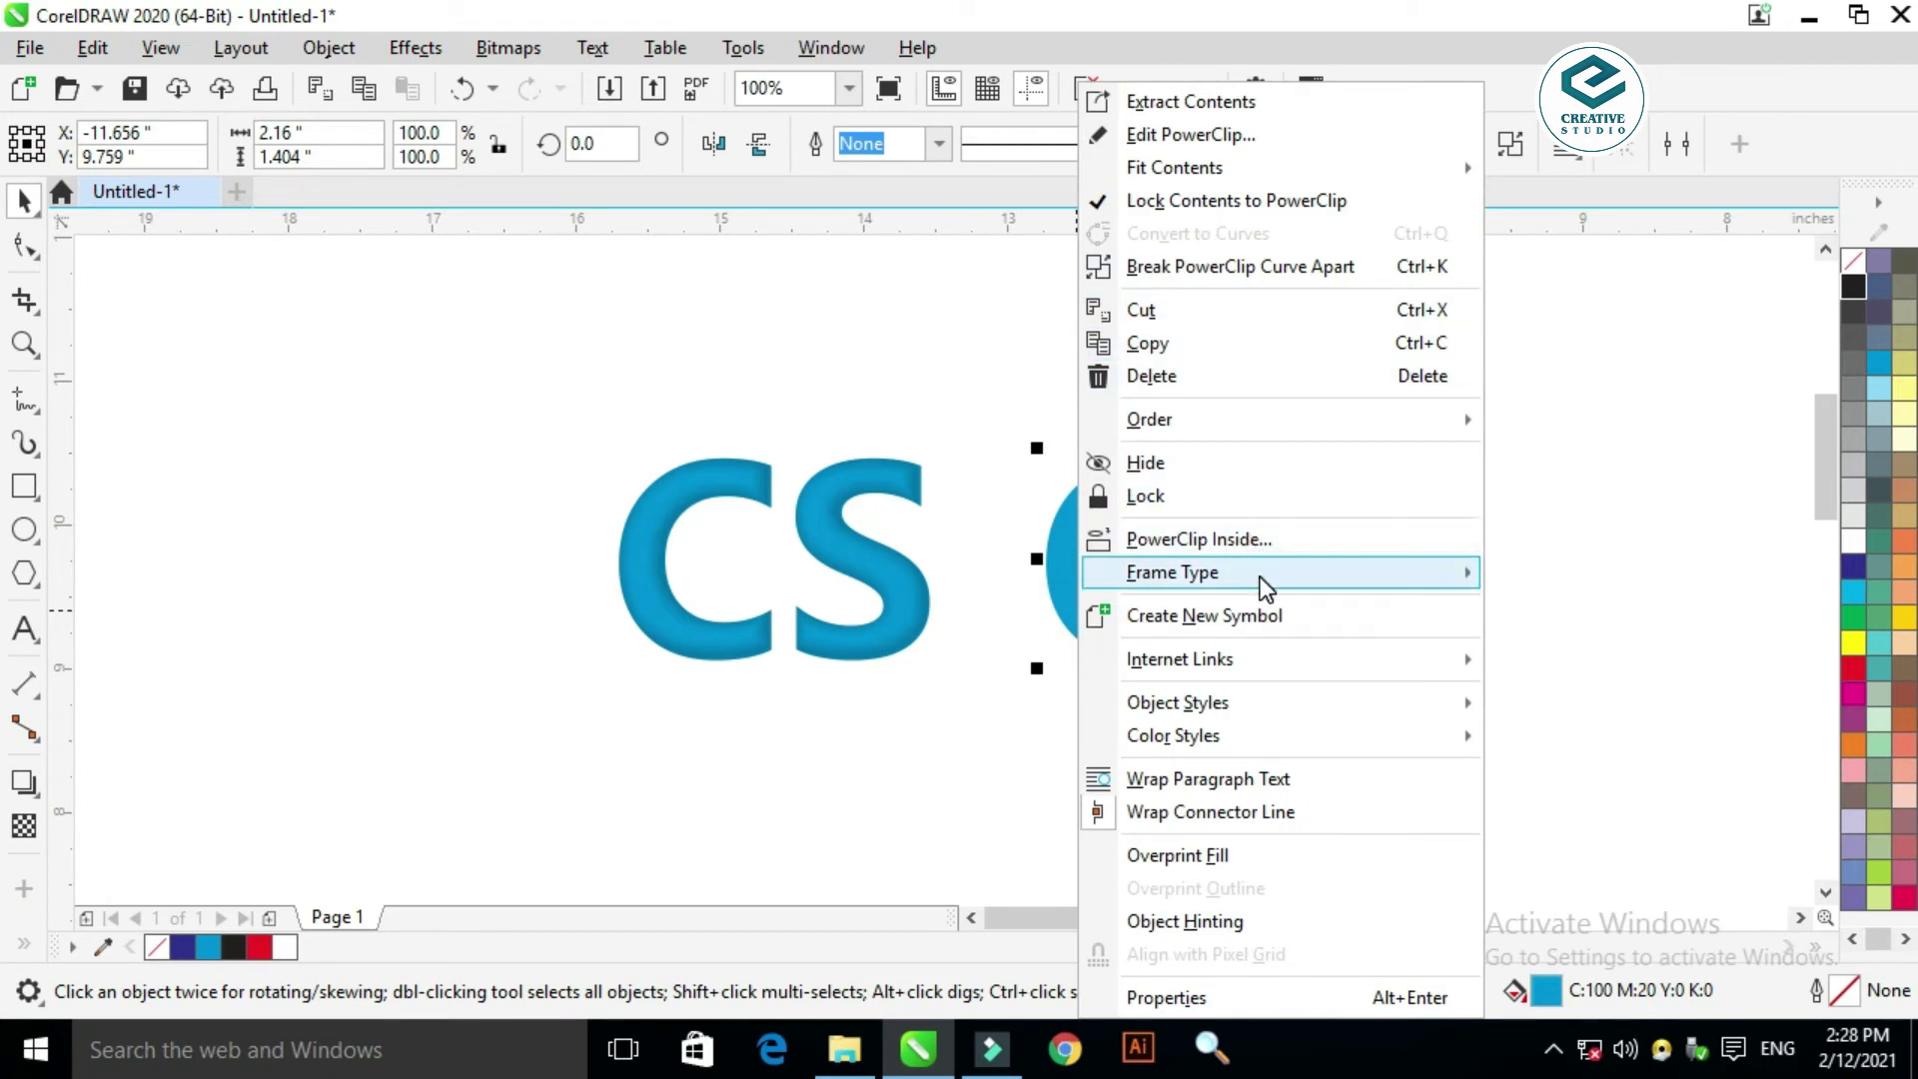
mouse_move(1261, 575)
left_click(1501, 655)
Step: Move the plain blue CS copy slightly closer to the shaded CS and preview the two side by side
left_click(1121, 629)
left_click_drag(1121, 629, 1082, 650)
left_click(1050, 803)
scroll(1065, 715, "up", 3)
key("F9")
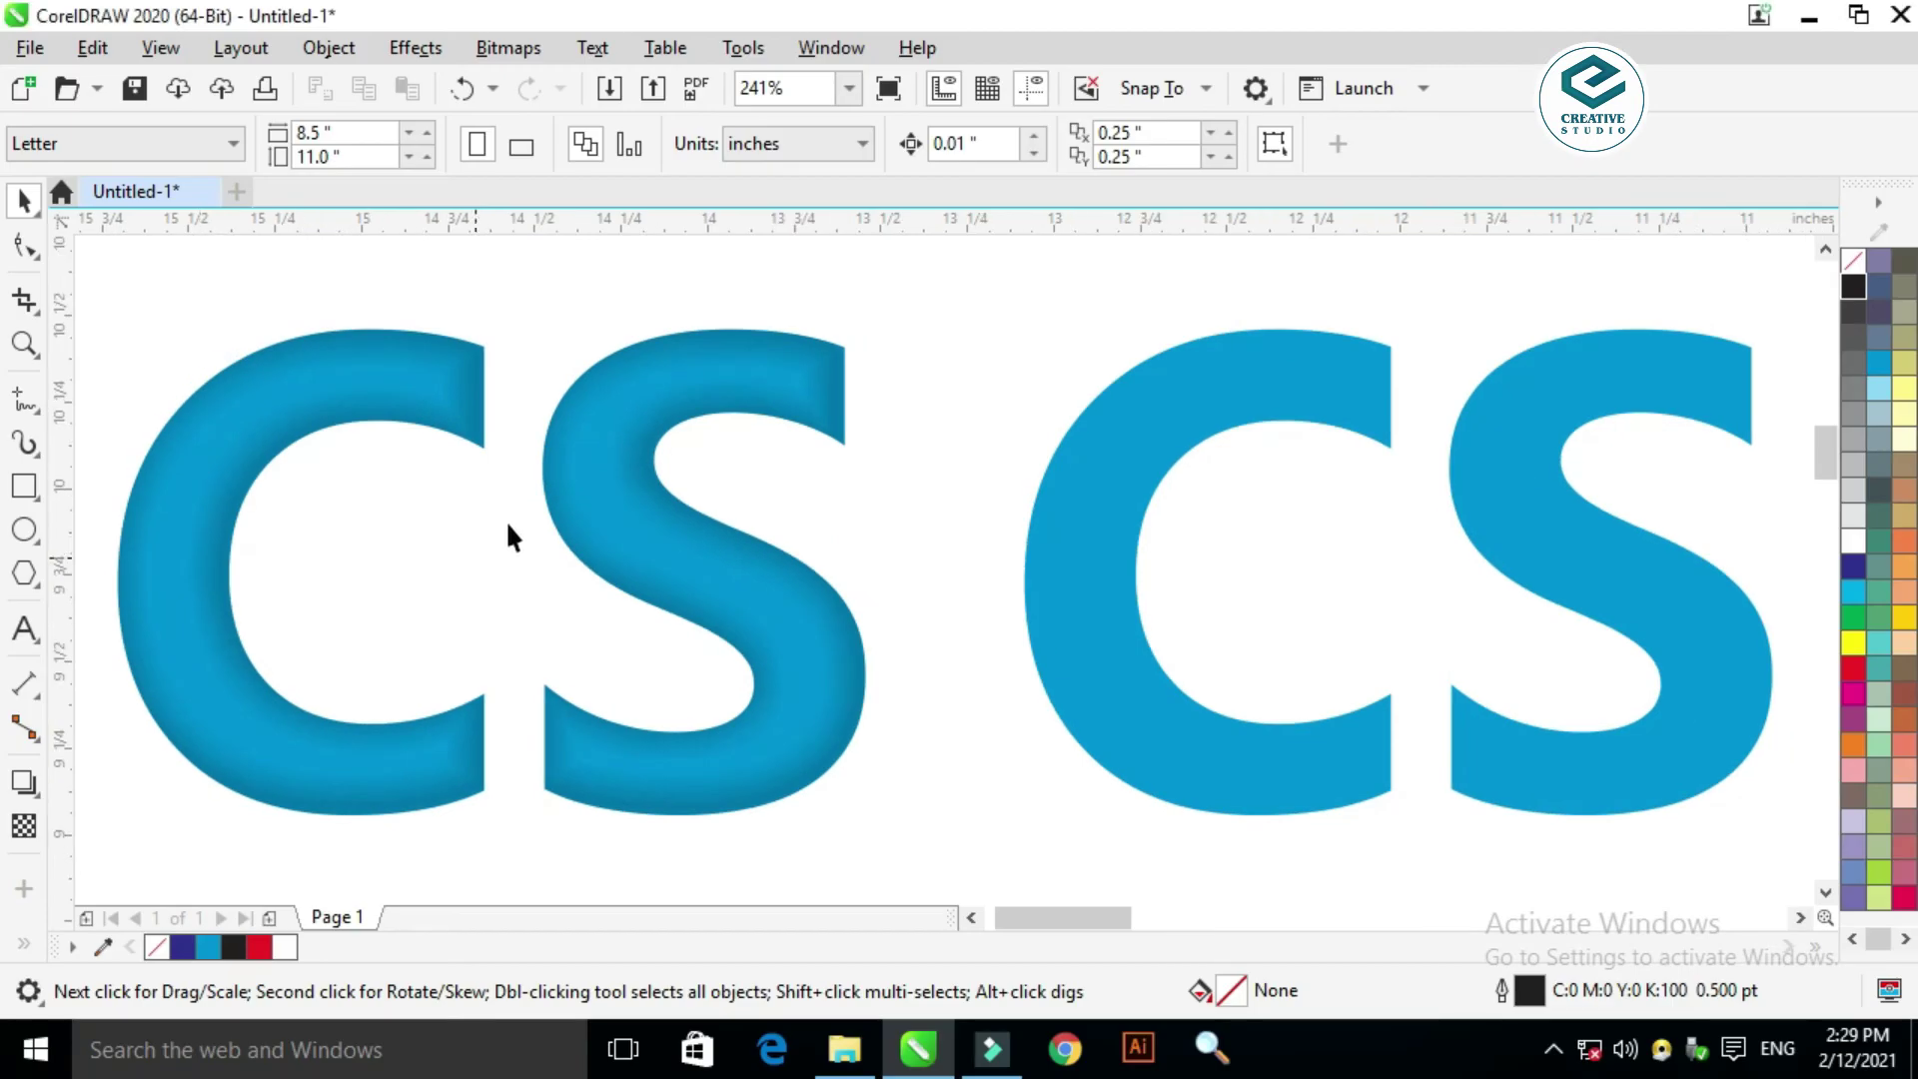
scroll(505, 534, "down", 10)
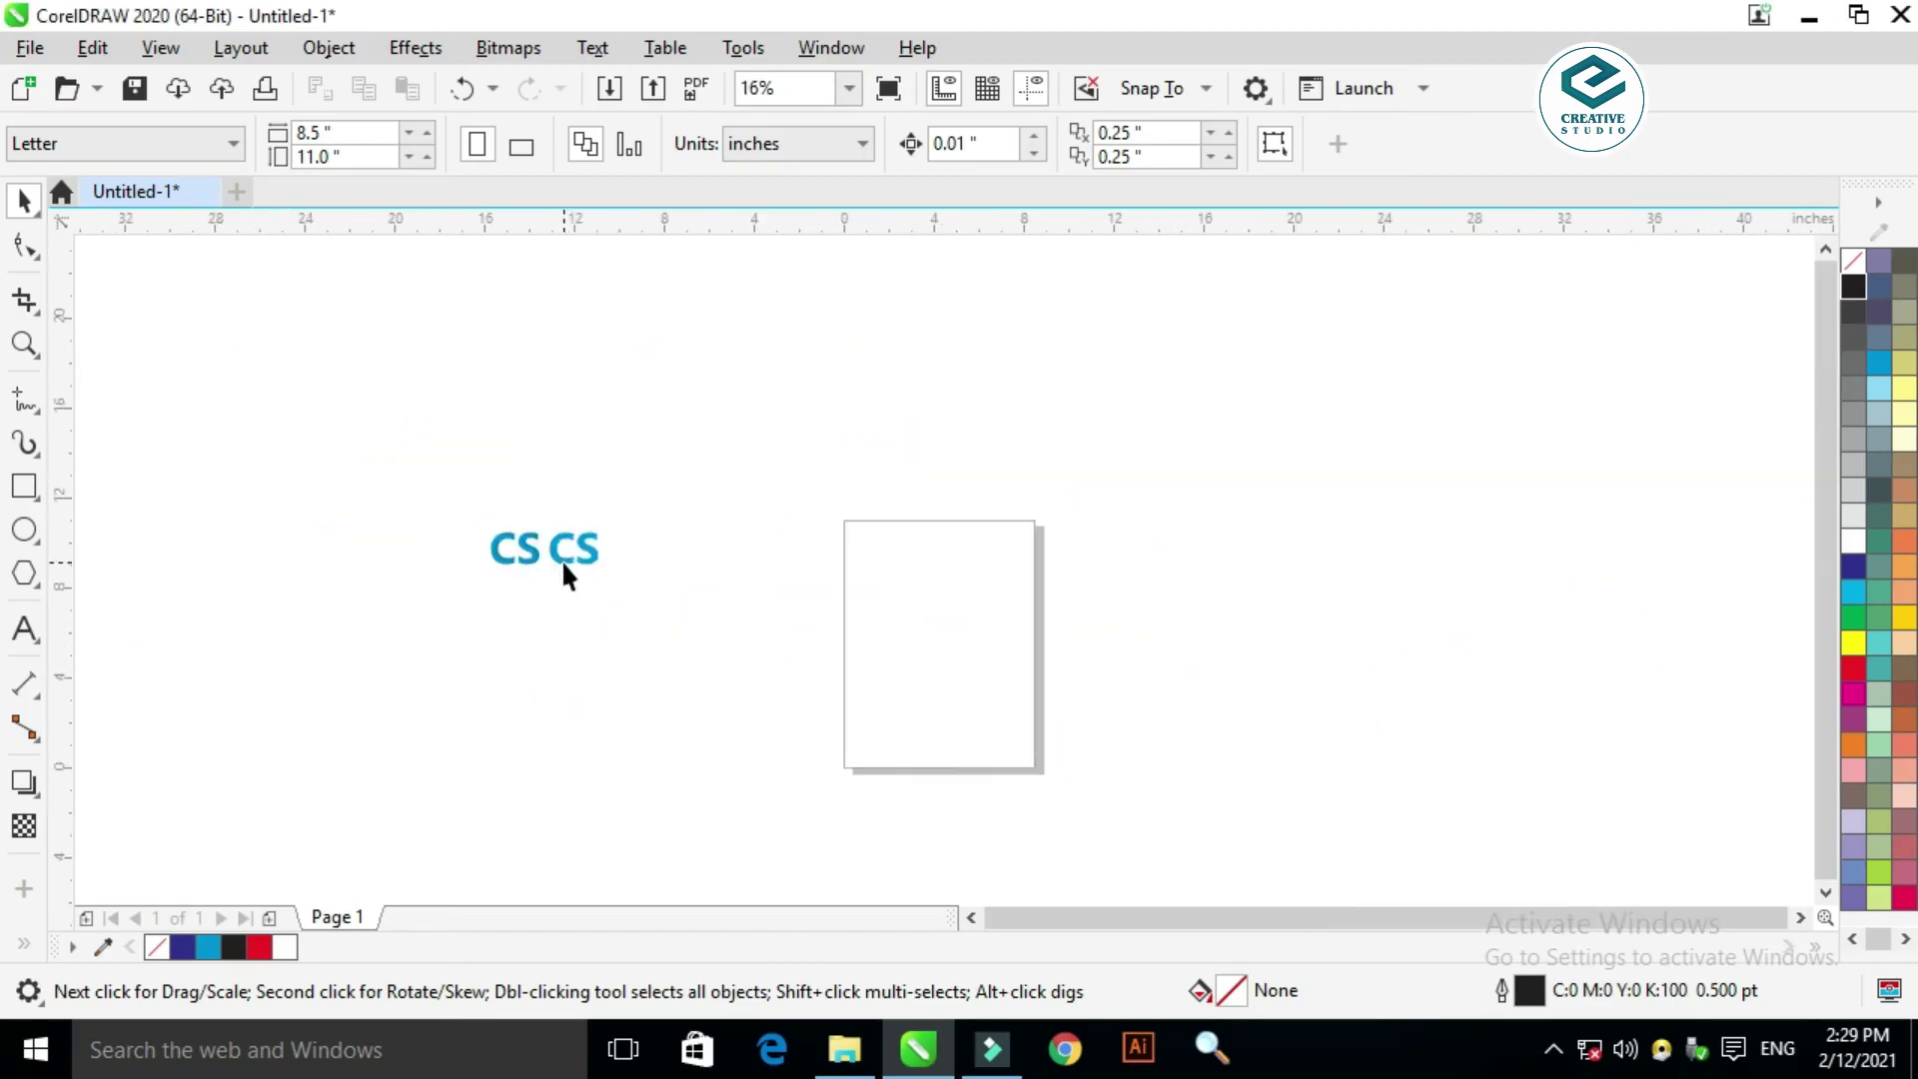
left_click(564, 561)
scroll(400, 544, "up", 4)
left_click(664, 570)
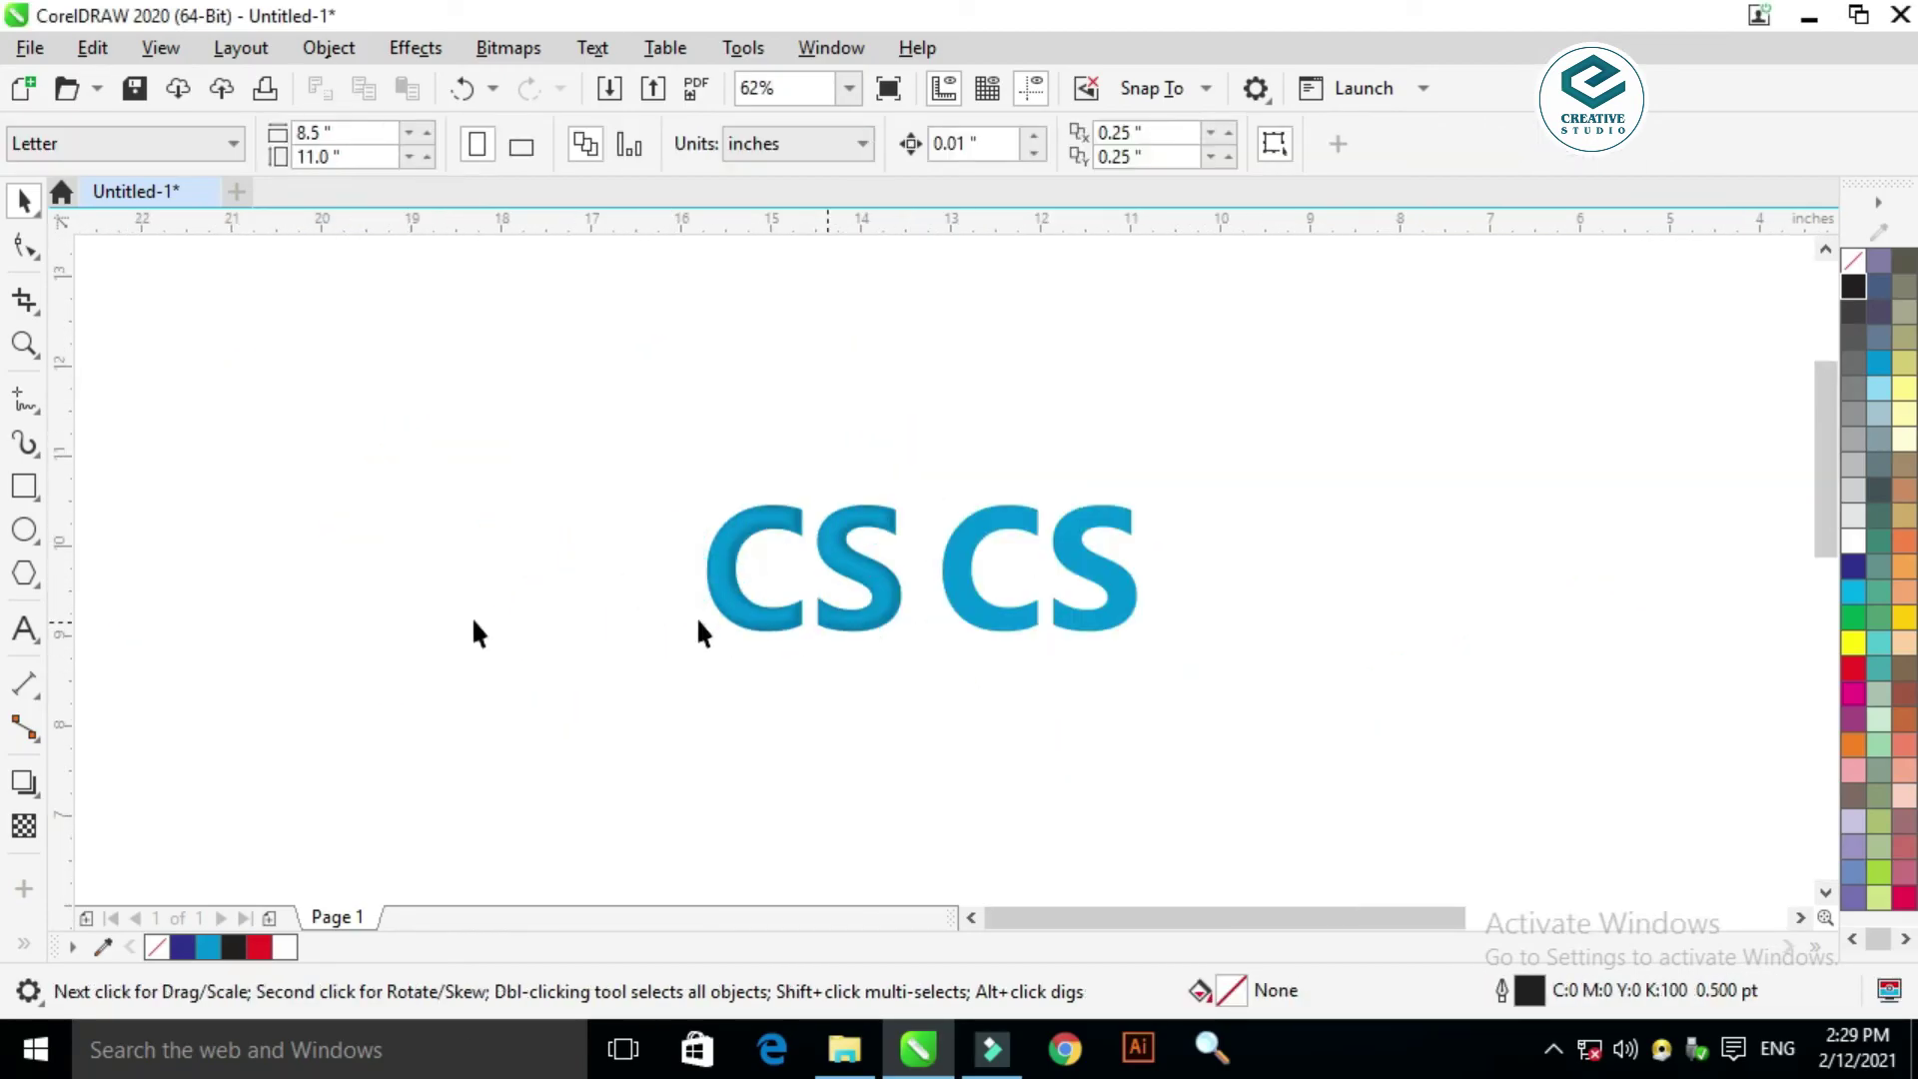
left_click(40, 799)
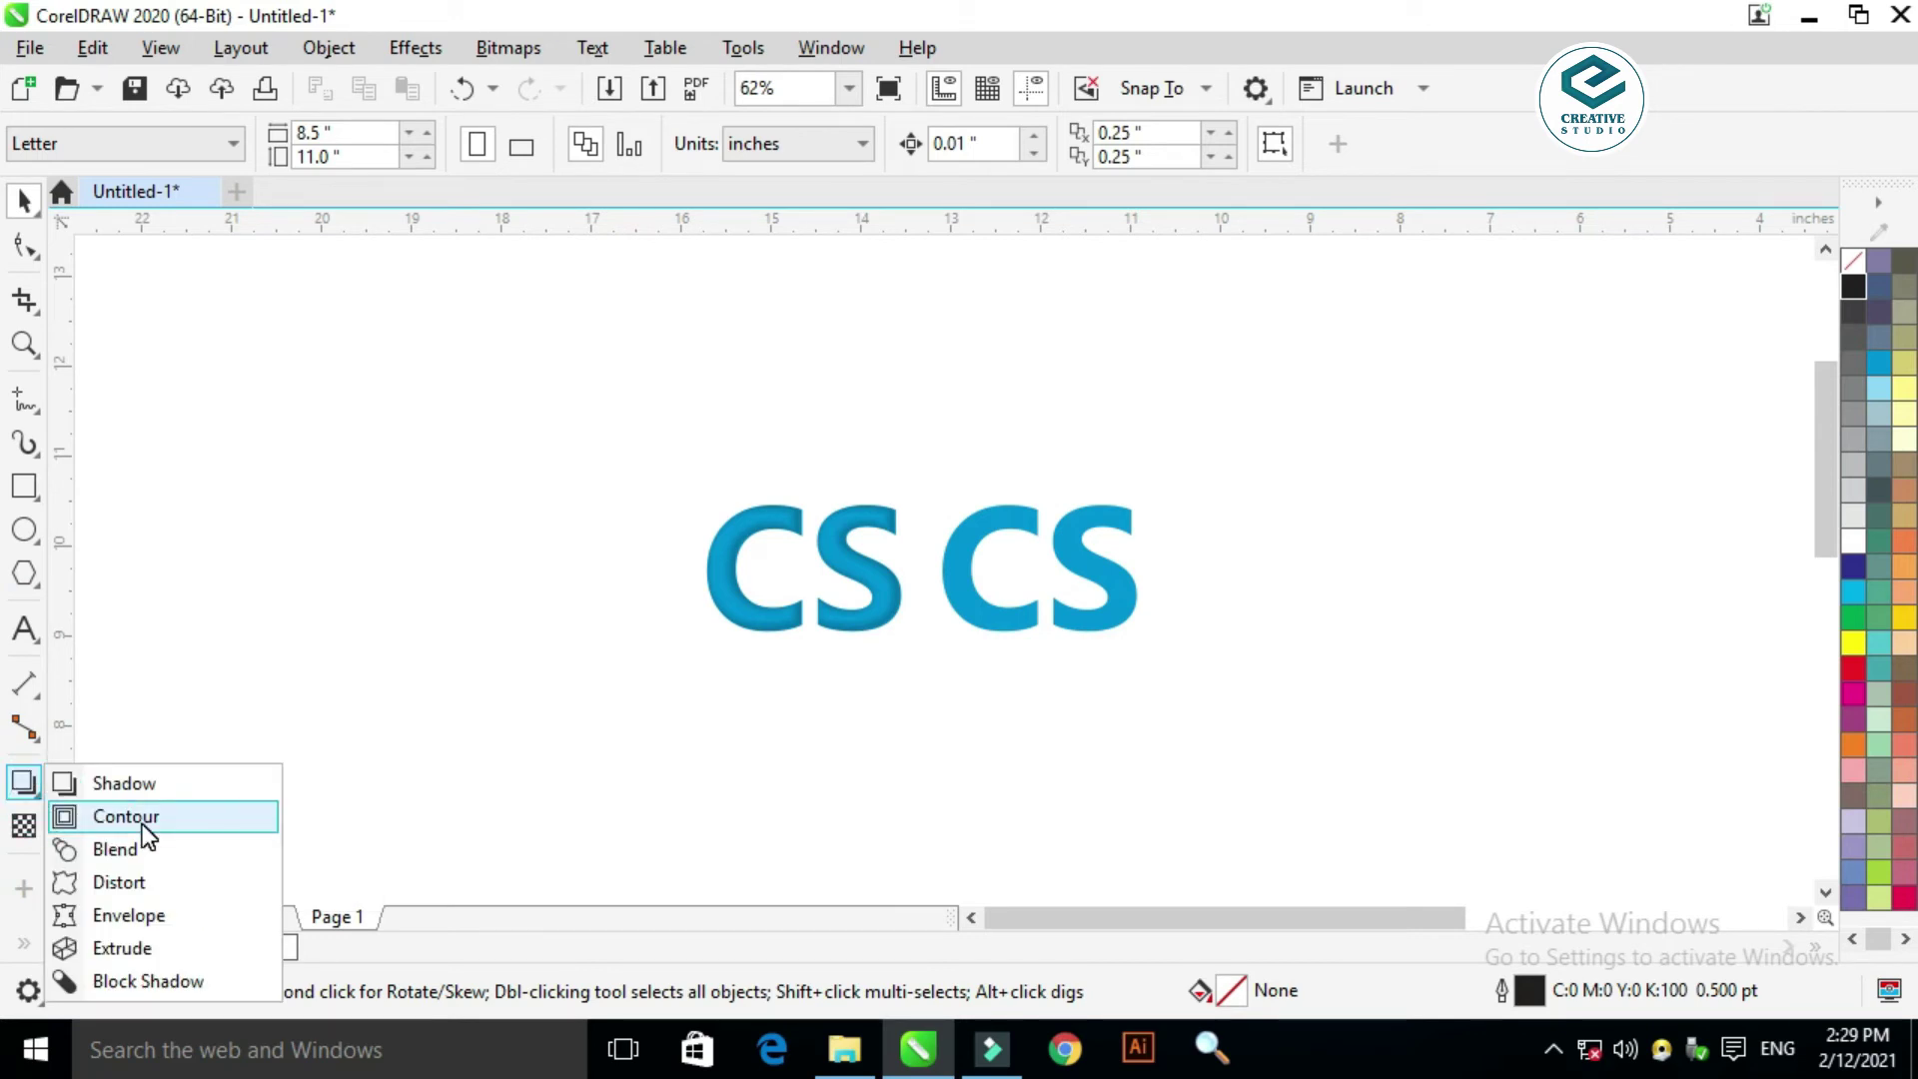
left_click(589, 420)
Step: Delete both CS letterings from the canvas and undo the deletion
left_click_drag(360, 274, 1466, 861)
key("Delete")
scroll(1029, 560, "down", 5)
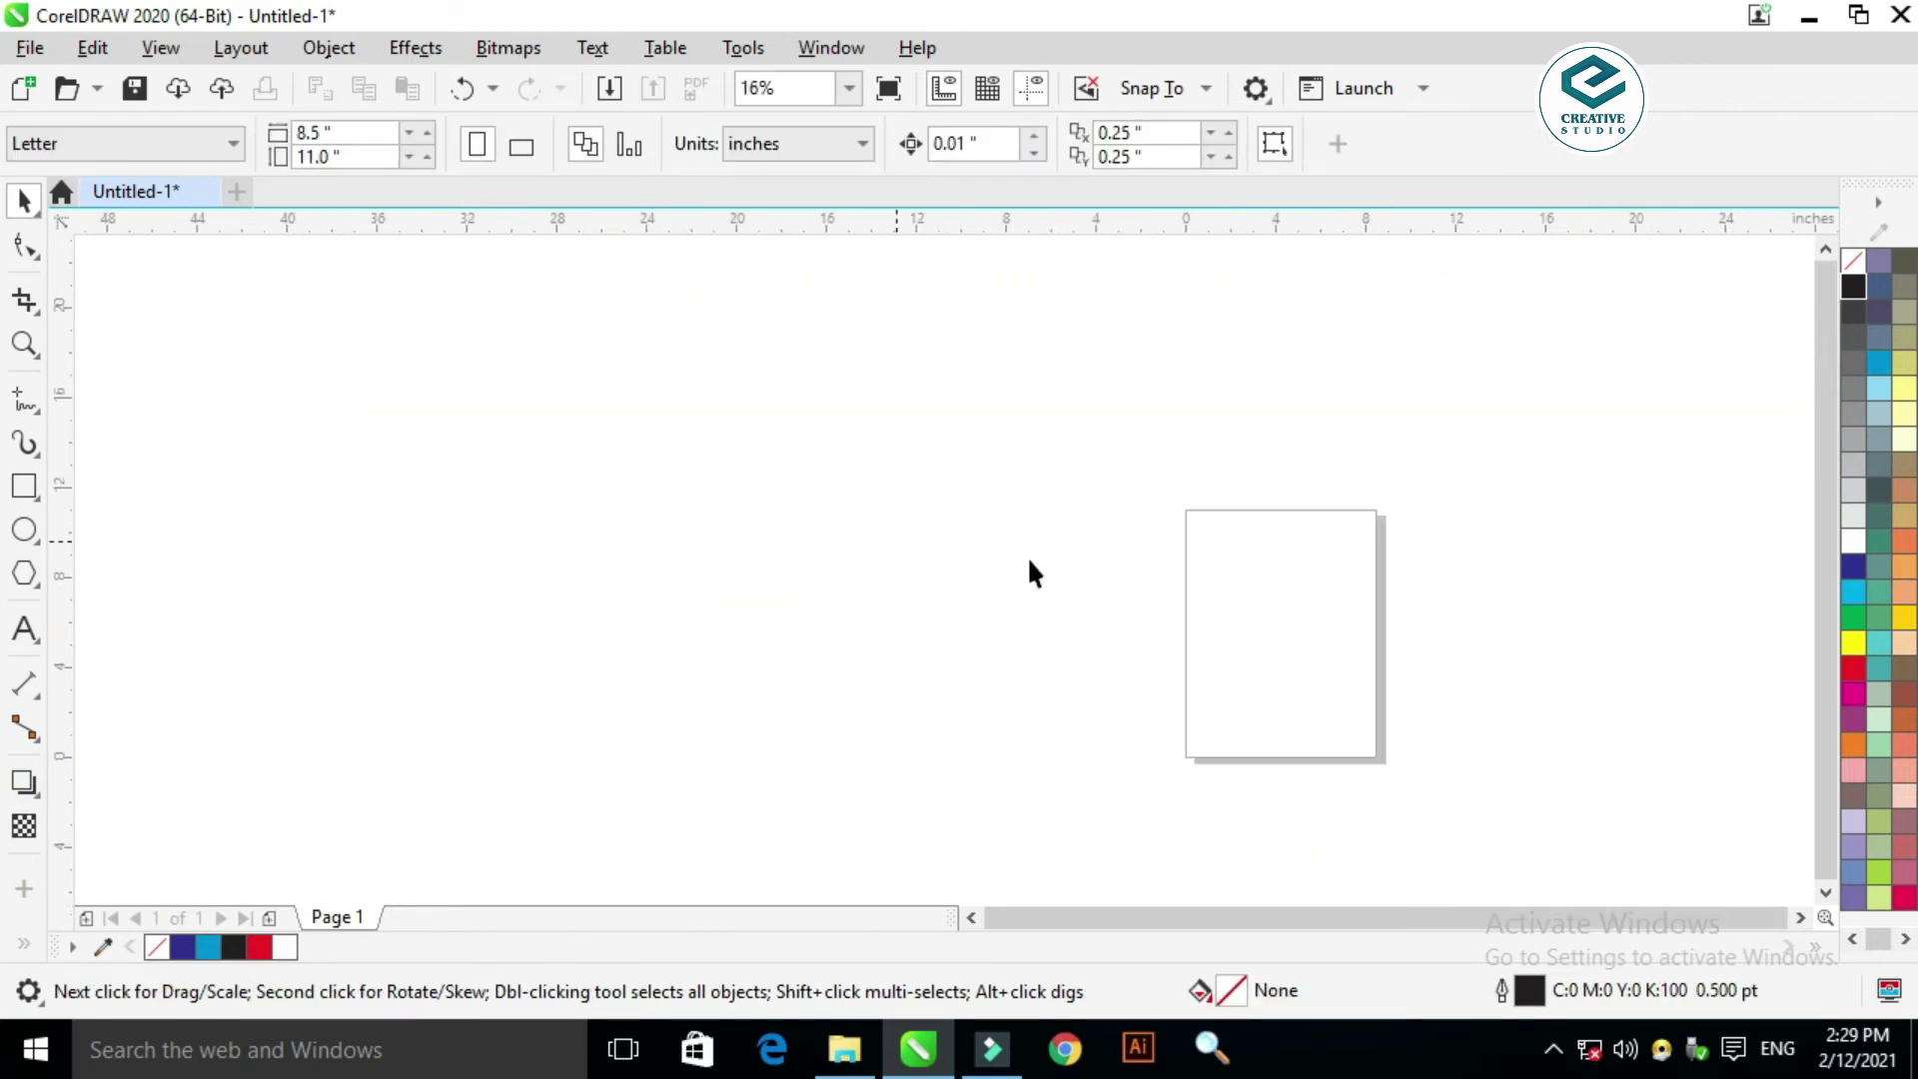
scroll(1345, 694, "up", 5)
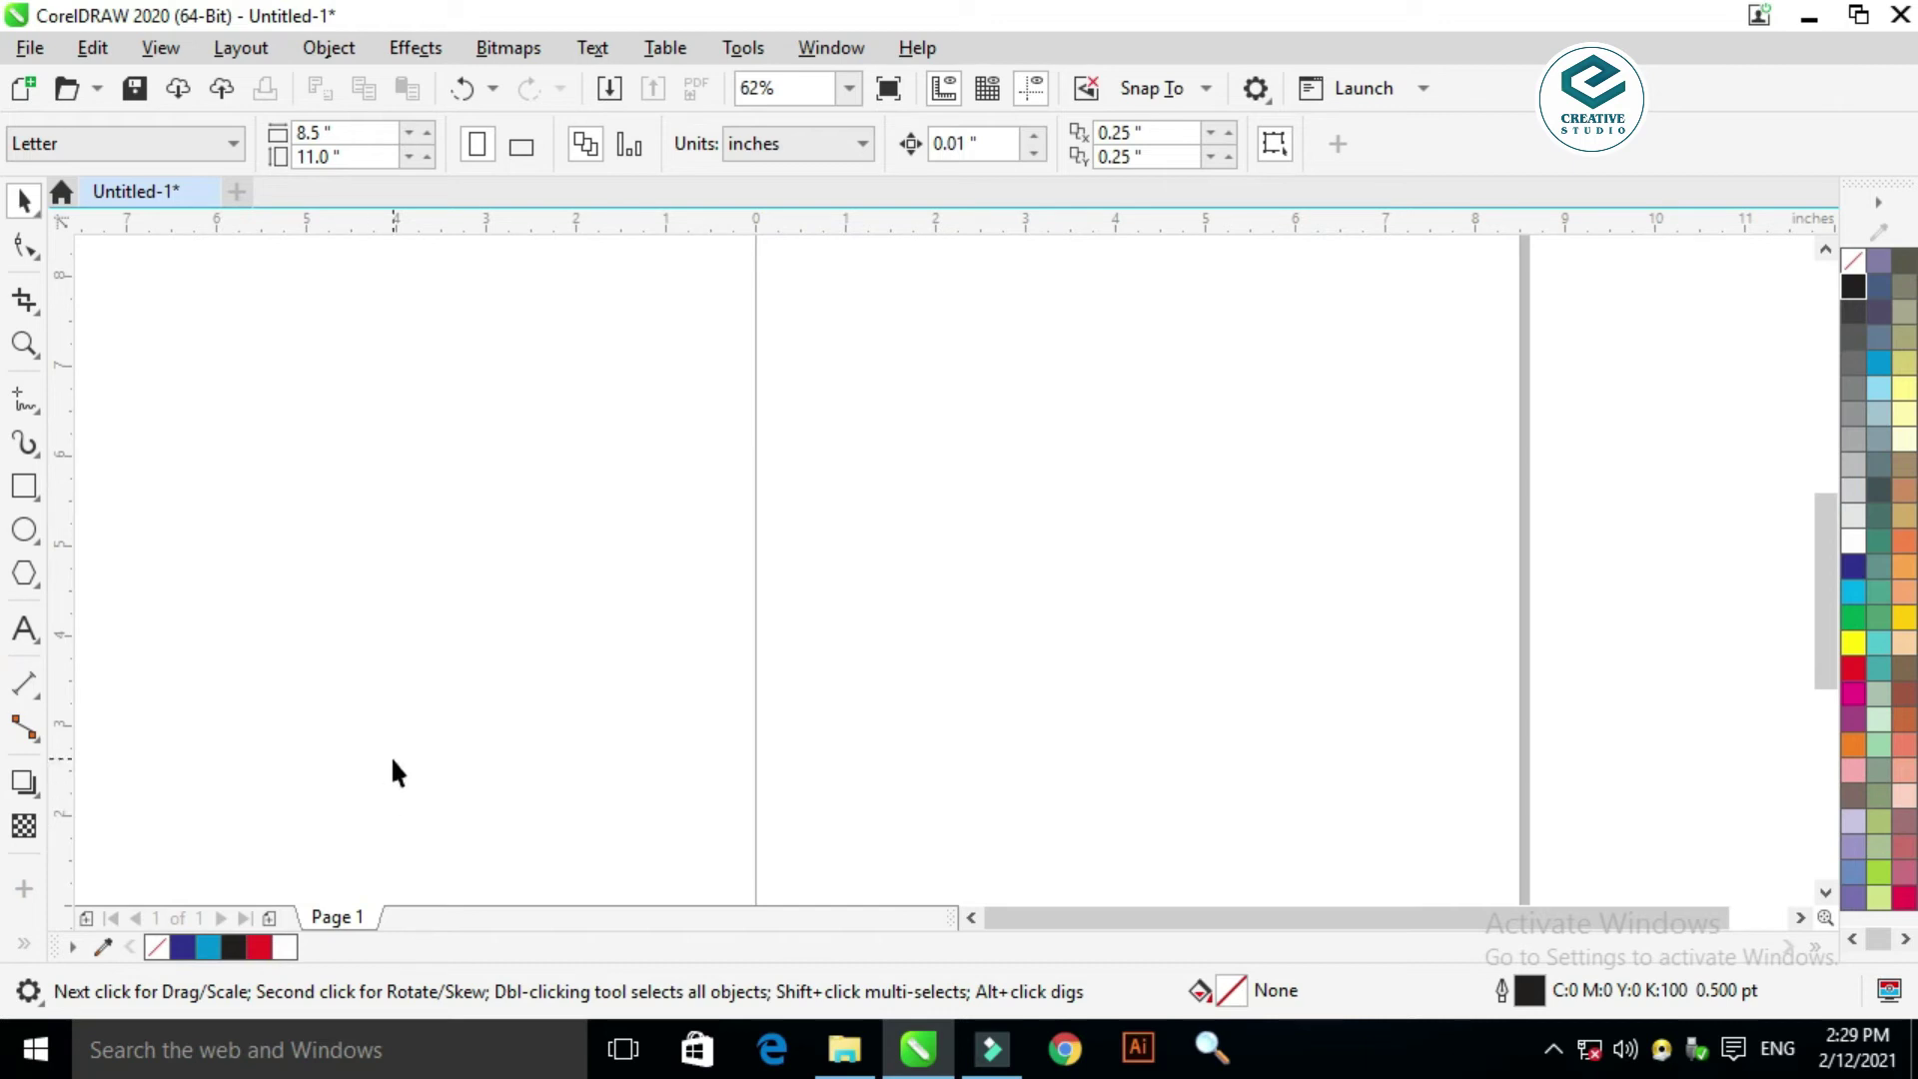
key("ctrl+z")
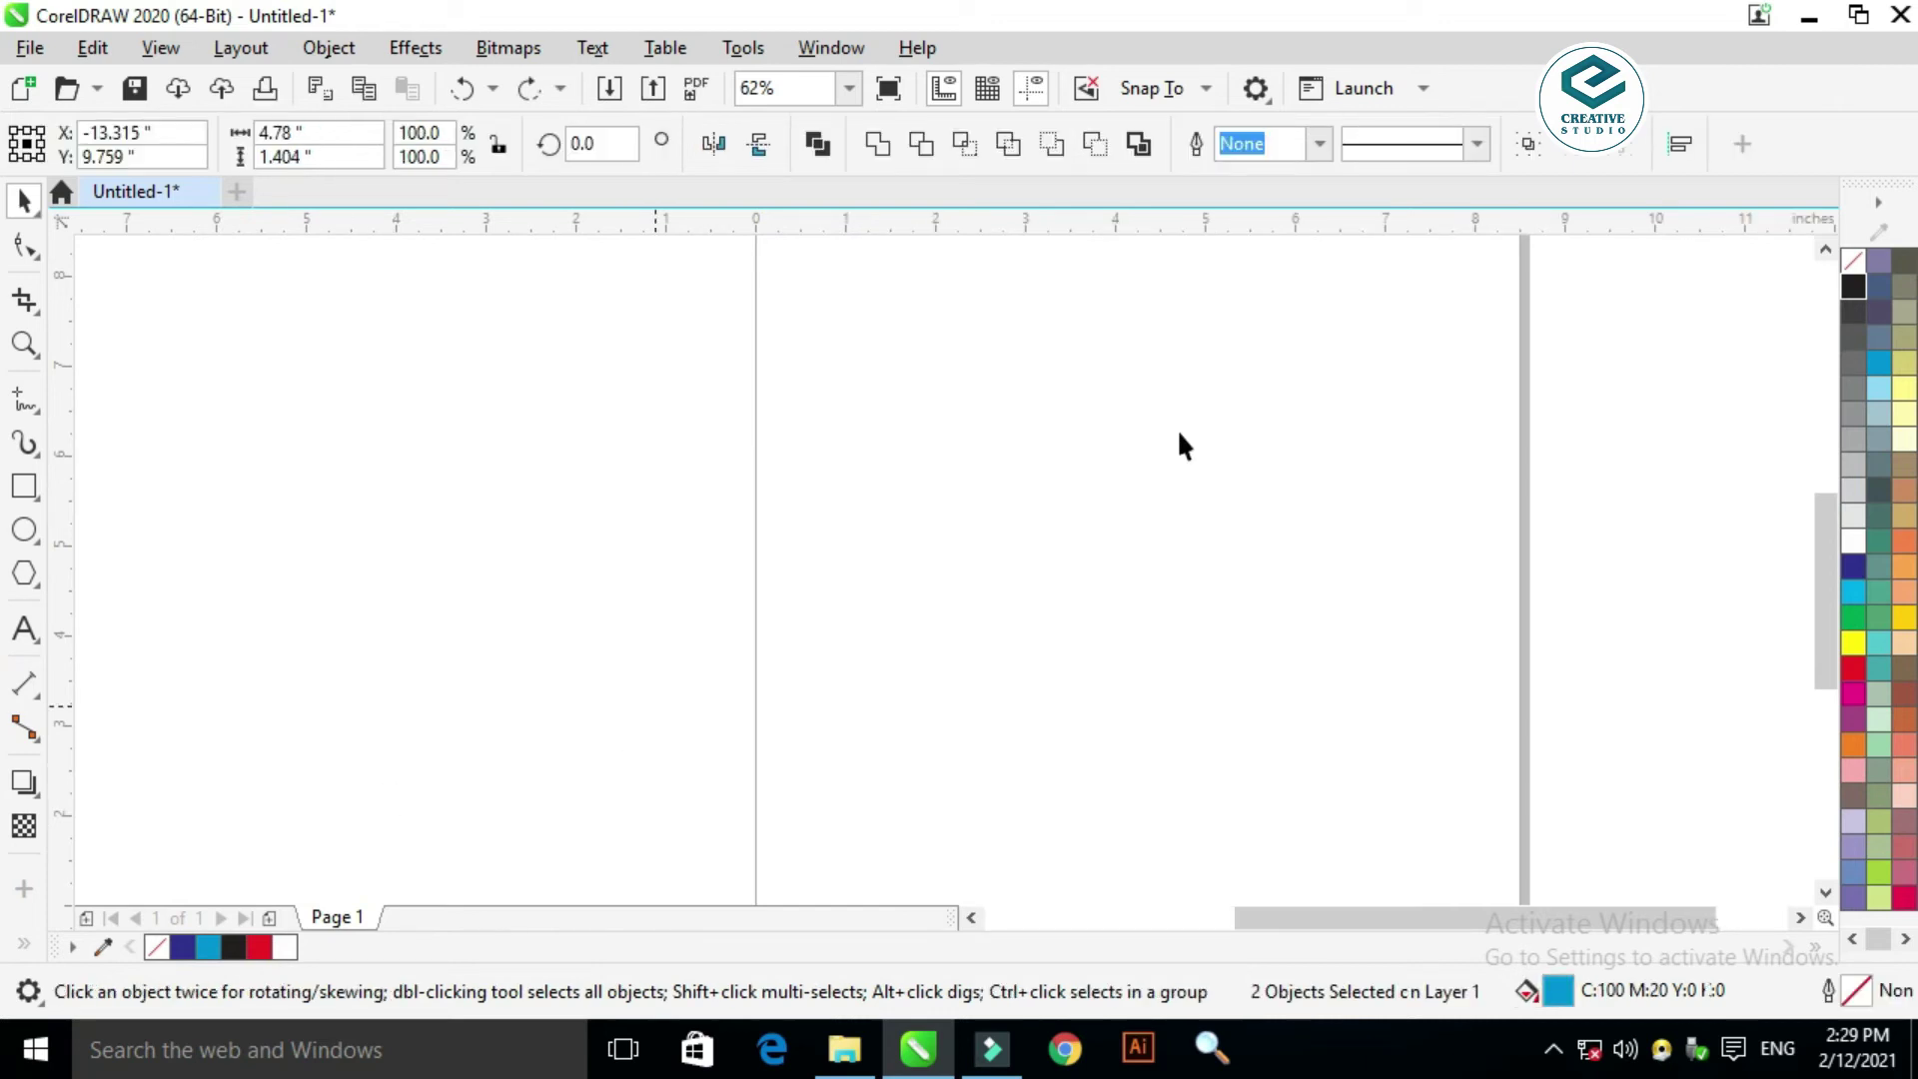
Step: Move the shaded CS down and to the right, and change its fill to green (C100 M0 Y100 K0)
scroll(1148, 449, "down", 5)
scroll(759, 345, "up", 8)
left_click(527, 595)
left_click_drag(529, 575, 638, 659)
left_click(1855, 615)
scroll(618, 594, "up", 8)
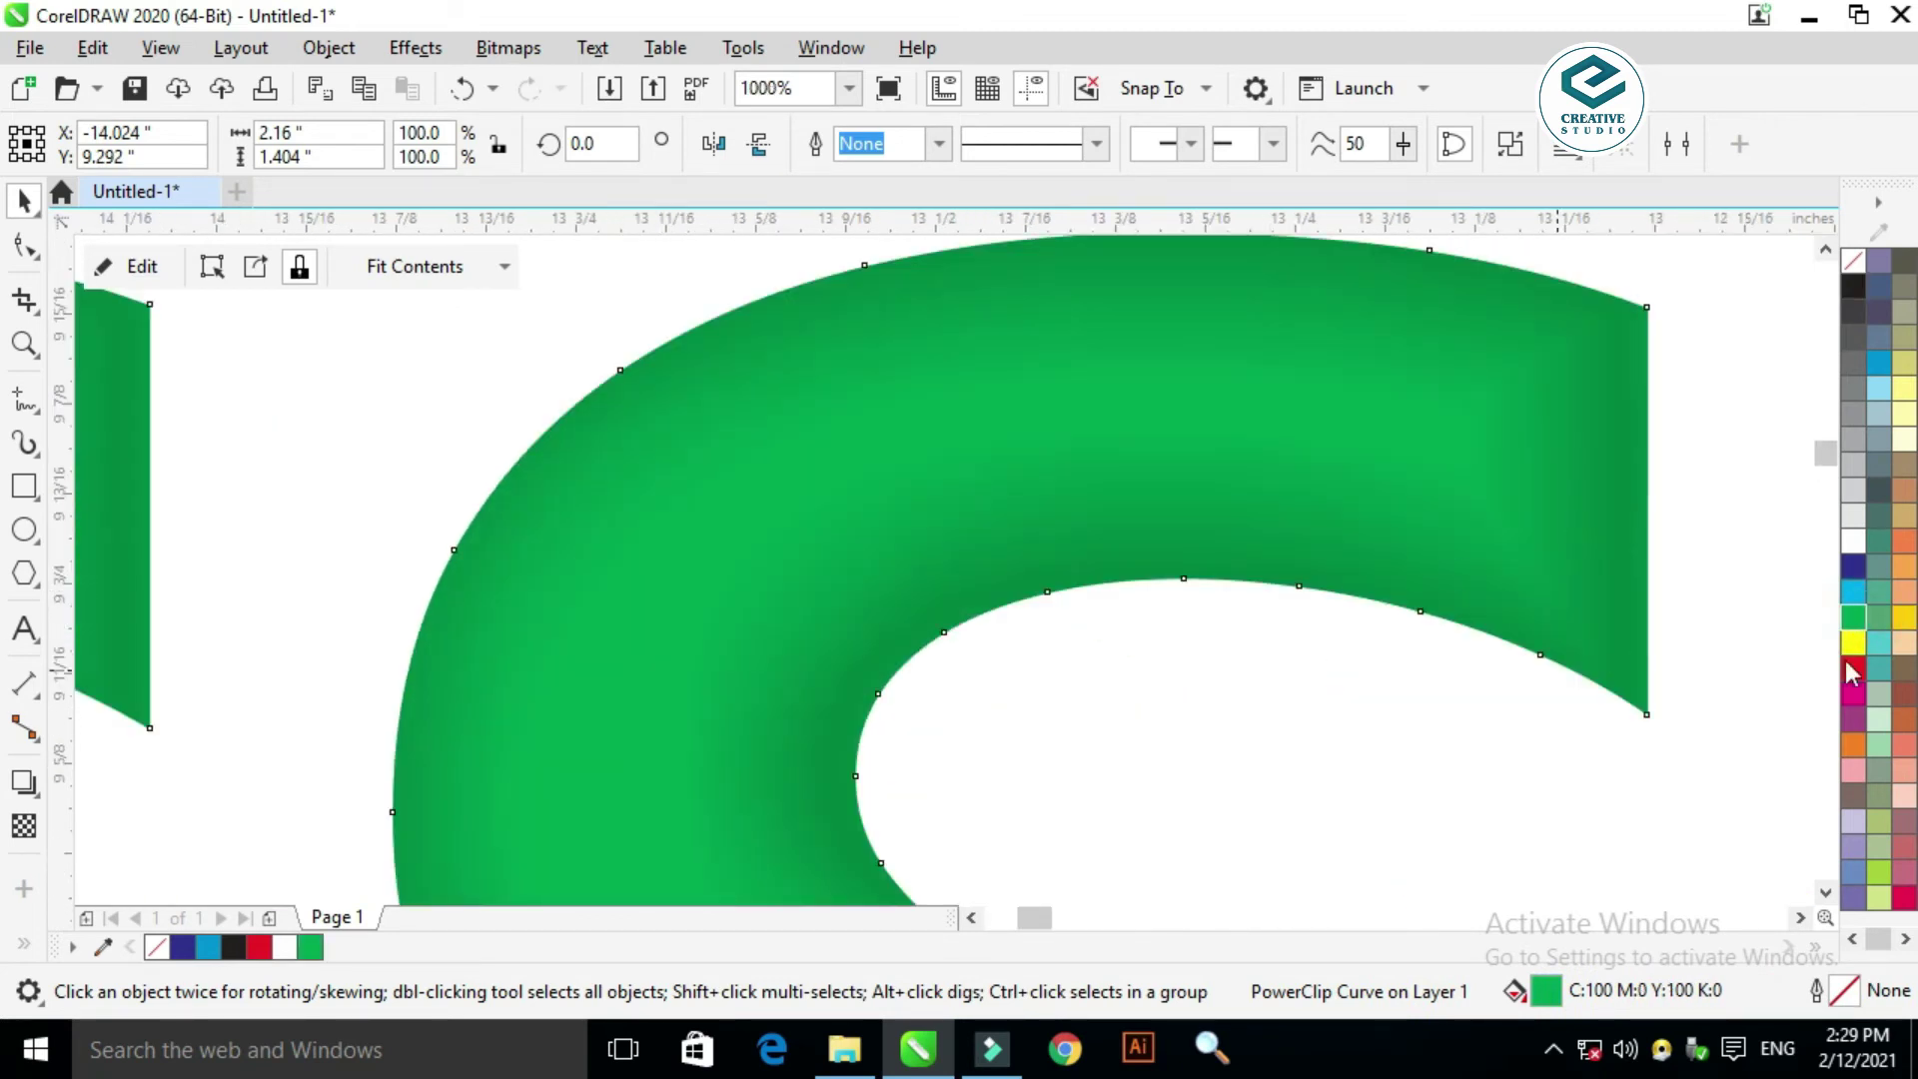
Step: Move the shaded CS up and recolour it, trying red (C0 M100 Y100 K0) before blue (C100 M20 Y0 K0)
left_click(1853, 668)
scroll(809, 571, "down", 10)
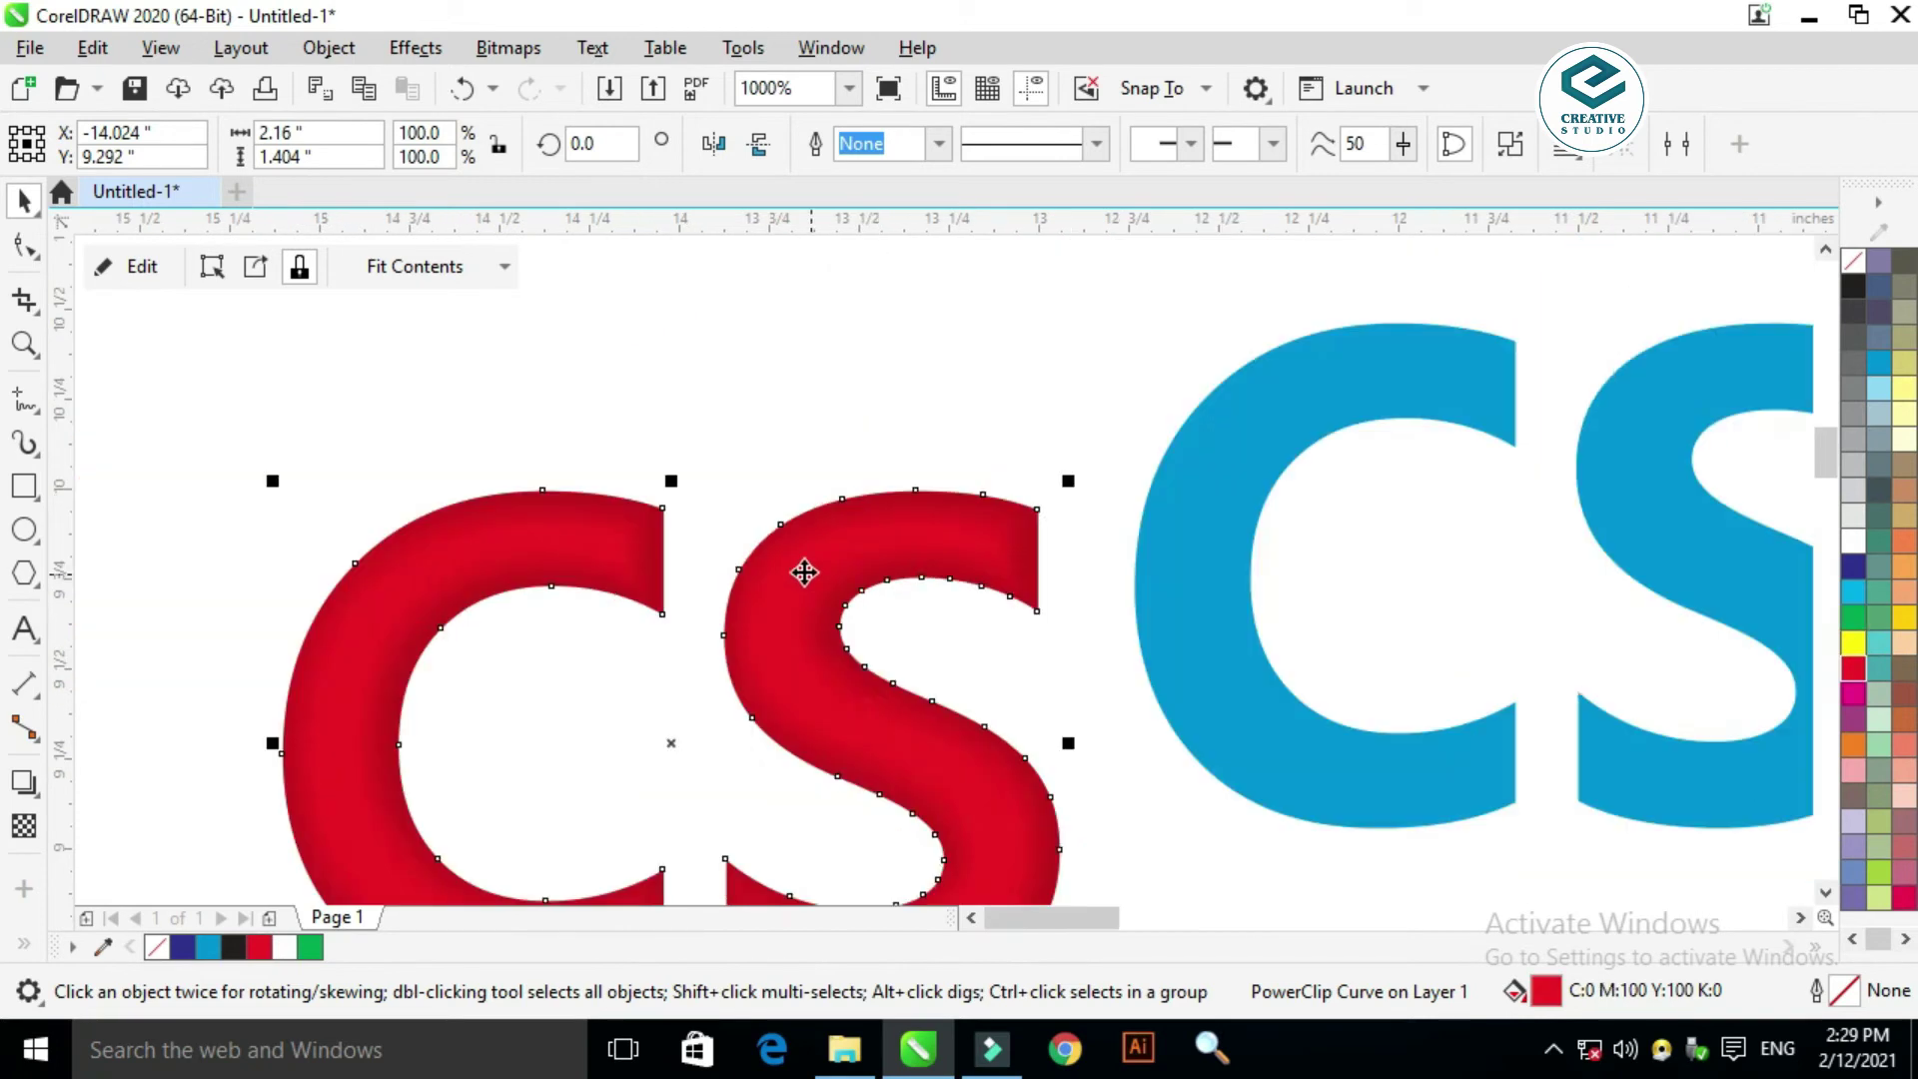
left_click_drag(822, 625, 808, 513)
left_click(1877, 371)
left_click(94, 457)
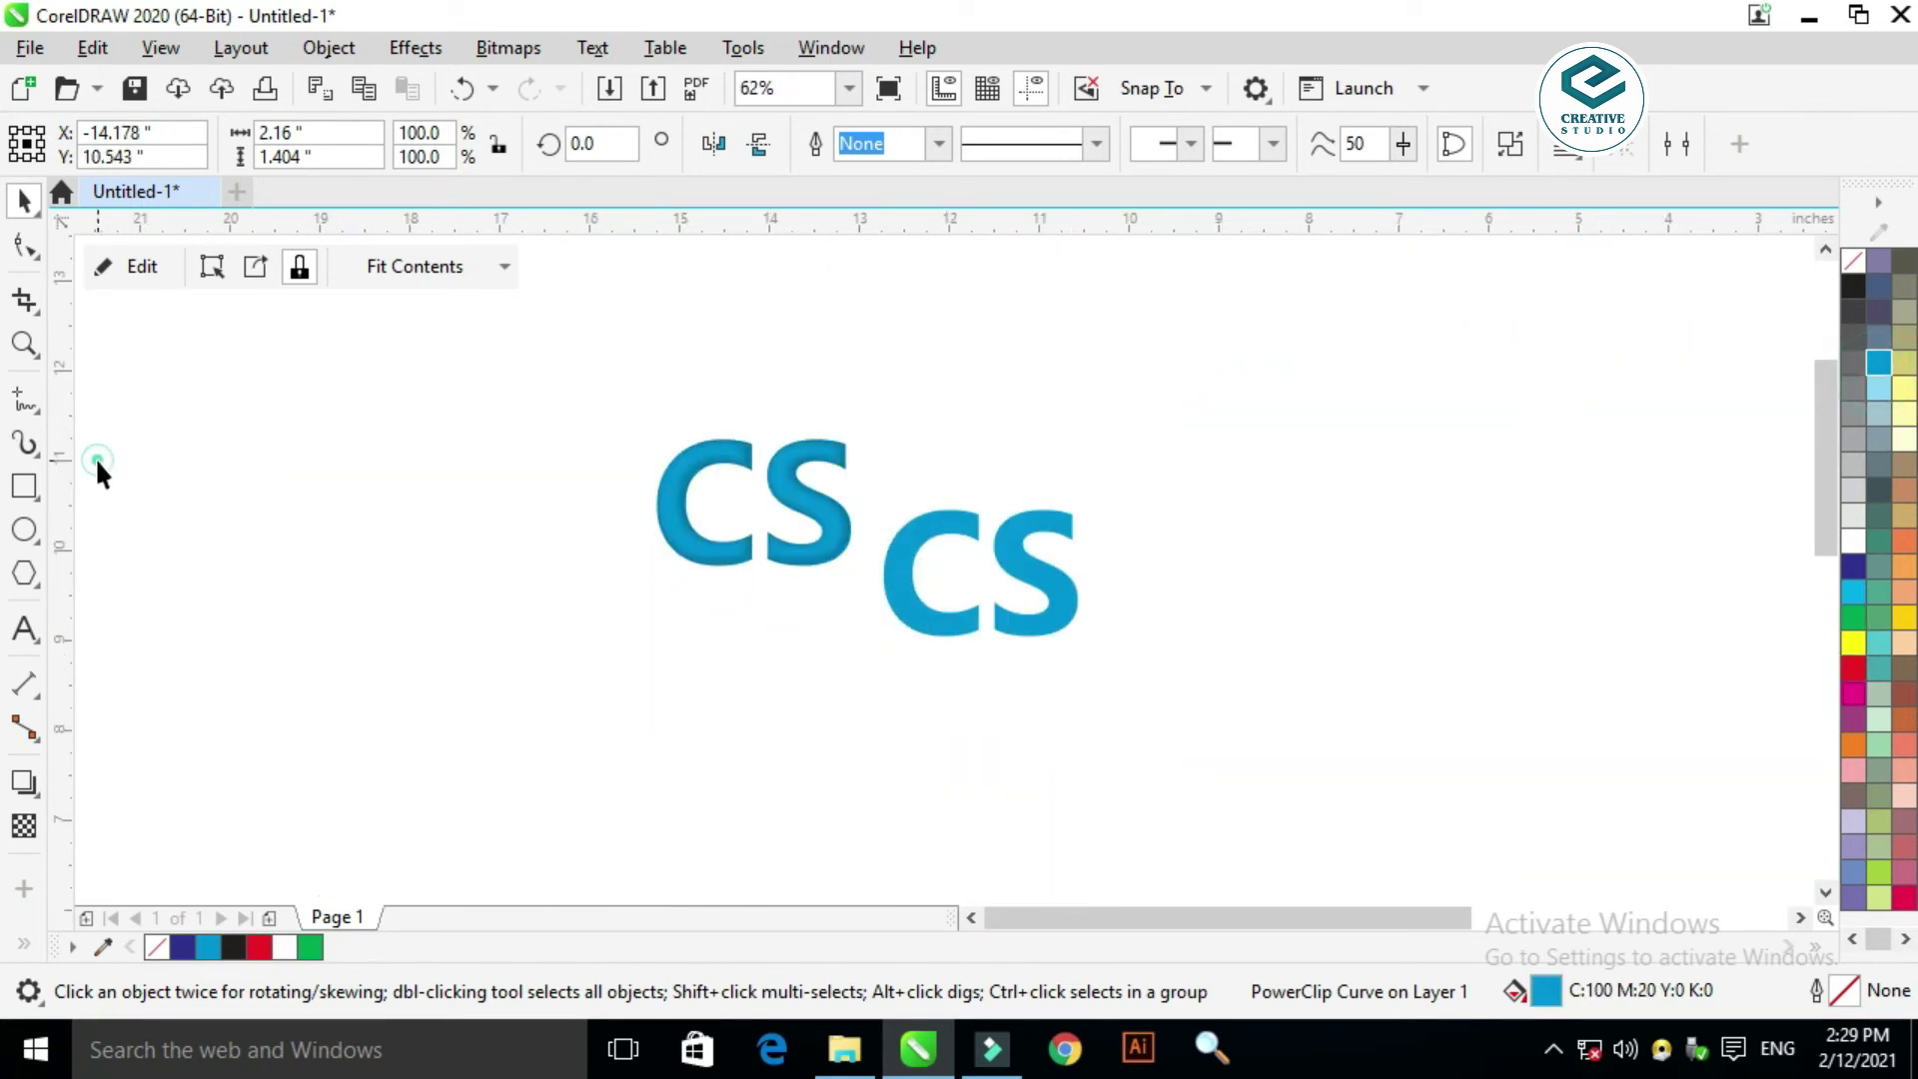
Step: Draw a rectangle about 5.78 × 3.87 inches and place it between the CS letterings and the page
left_click(18, 494)
left_click_drag(273, 506, 794, 853)
key("space")
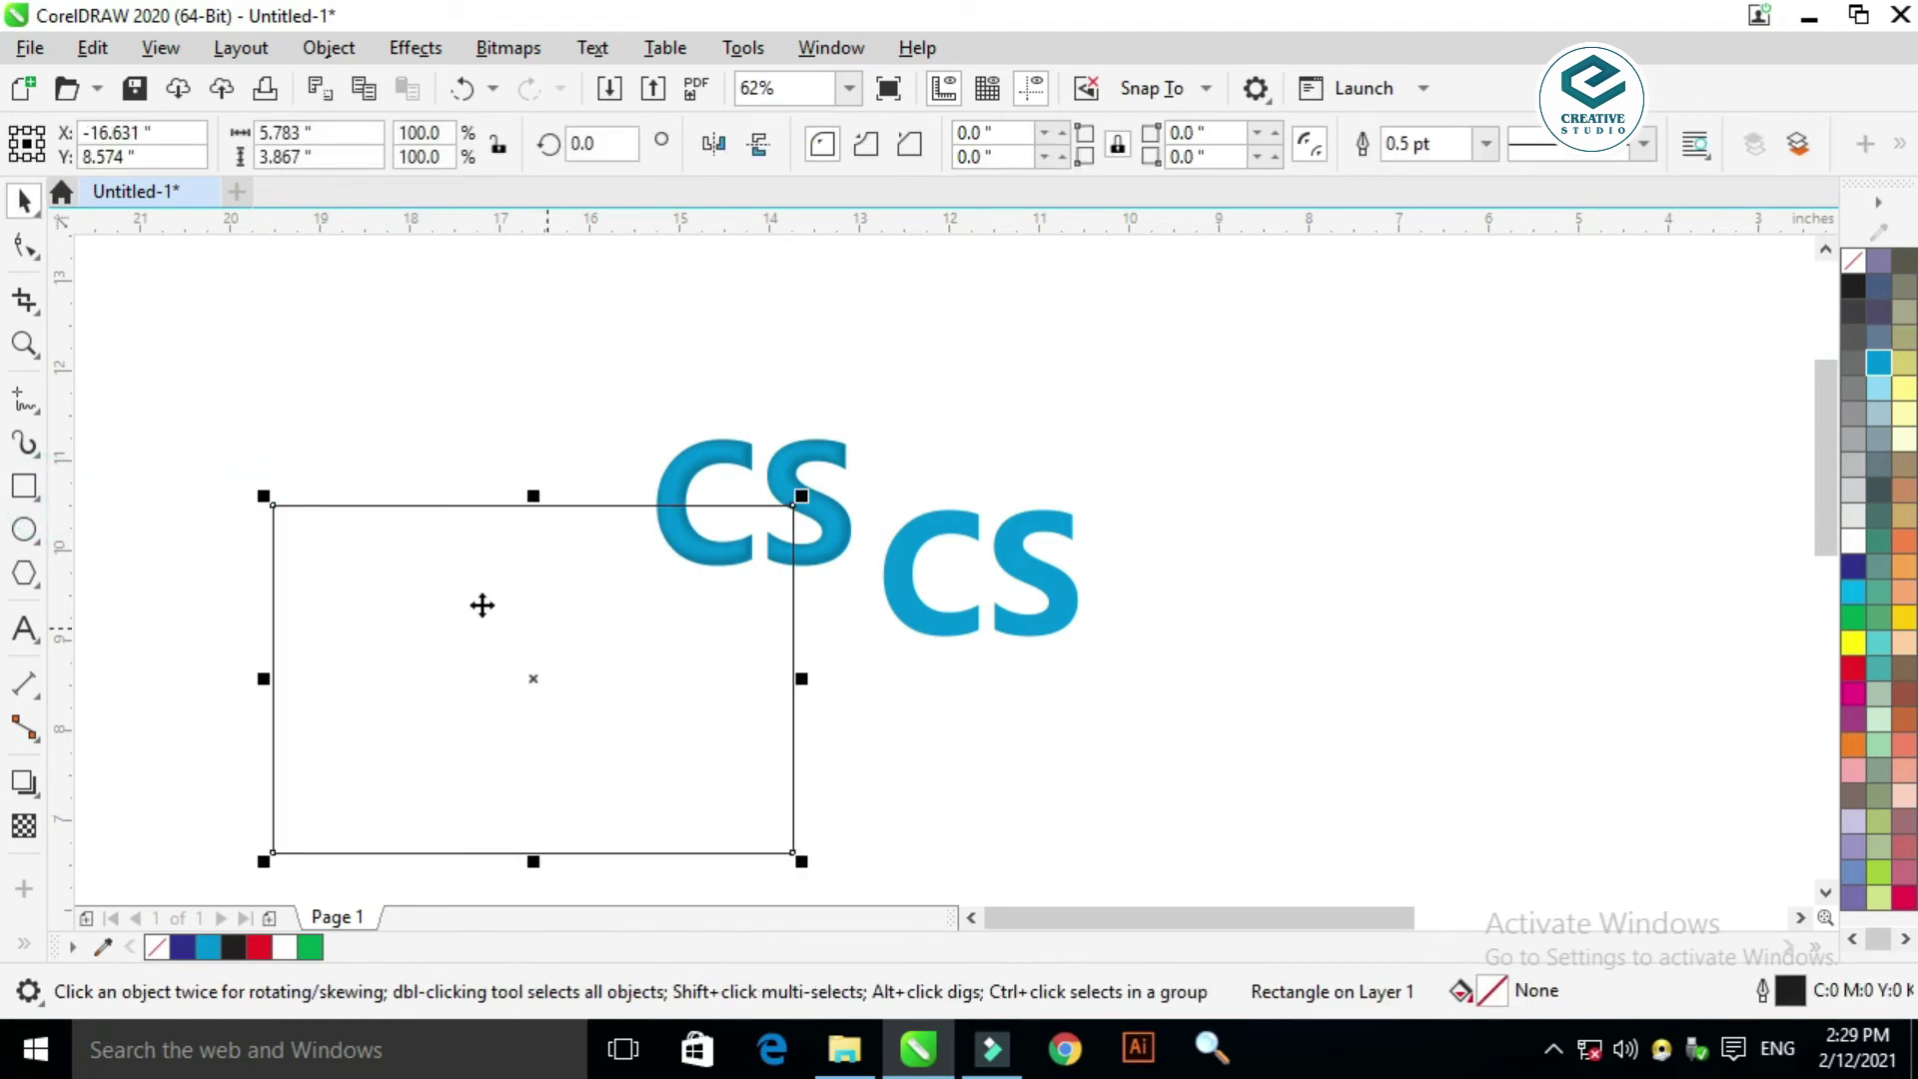
scroll(549, 629, "down", 5)
left_click_drag(445, 629, 711, 579)
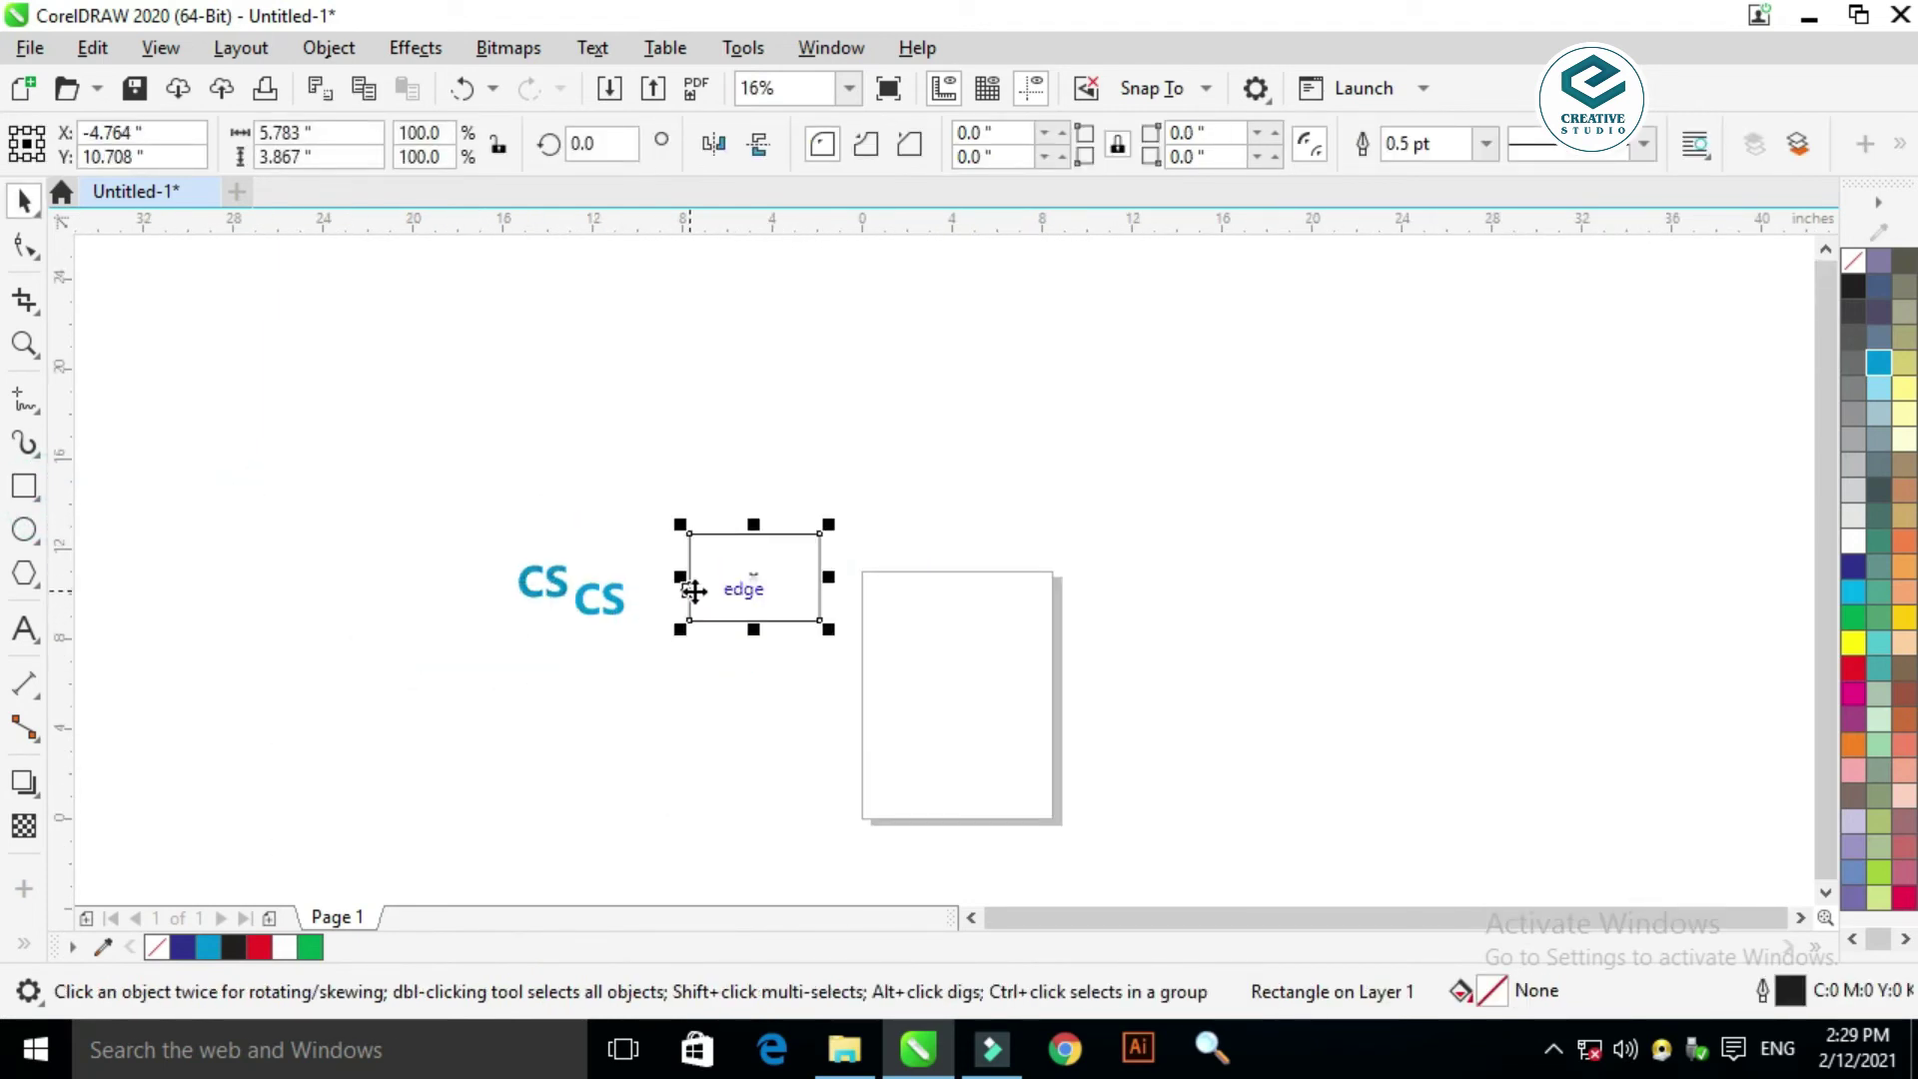
key("shift+F2")
scroll(872, 576, "down", 5)
left_click_drag(826, 539, 718, 541)
Step: Move the shaded CS into the rectangle and inspect its inner shadow up close
left_click_drag(555, 556, 950, 531)
scroll(951, 531, "up", 5)
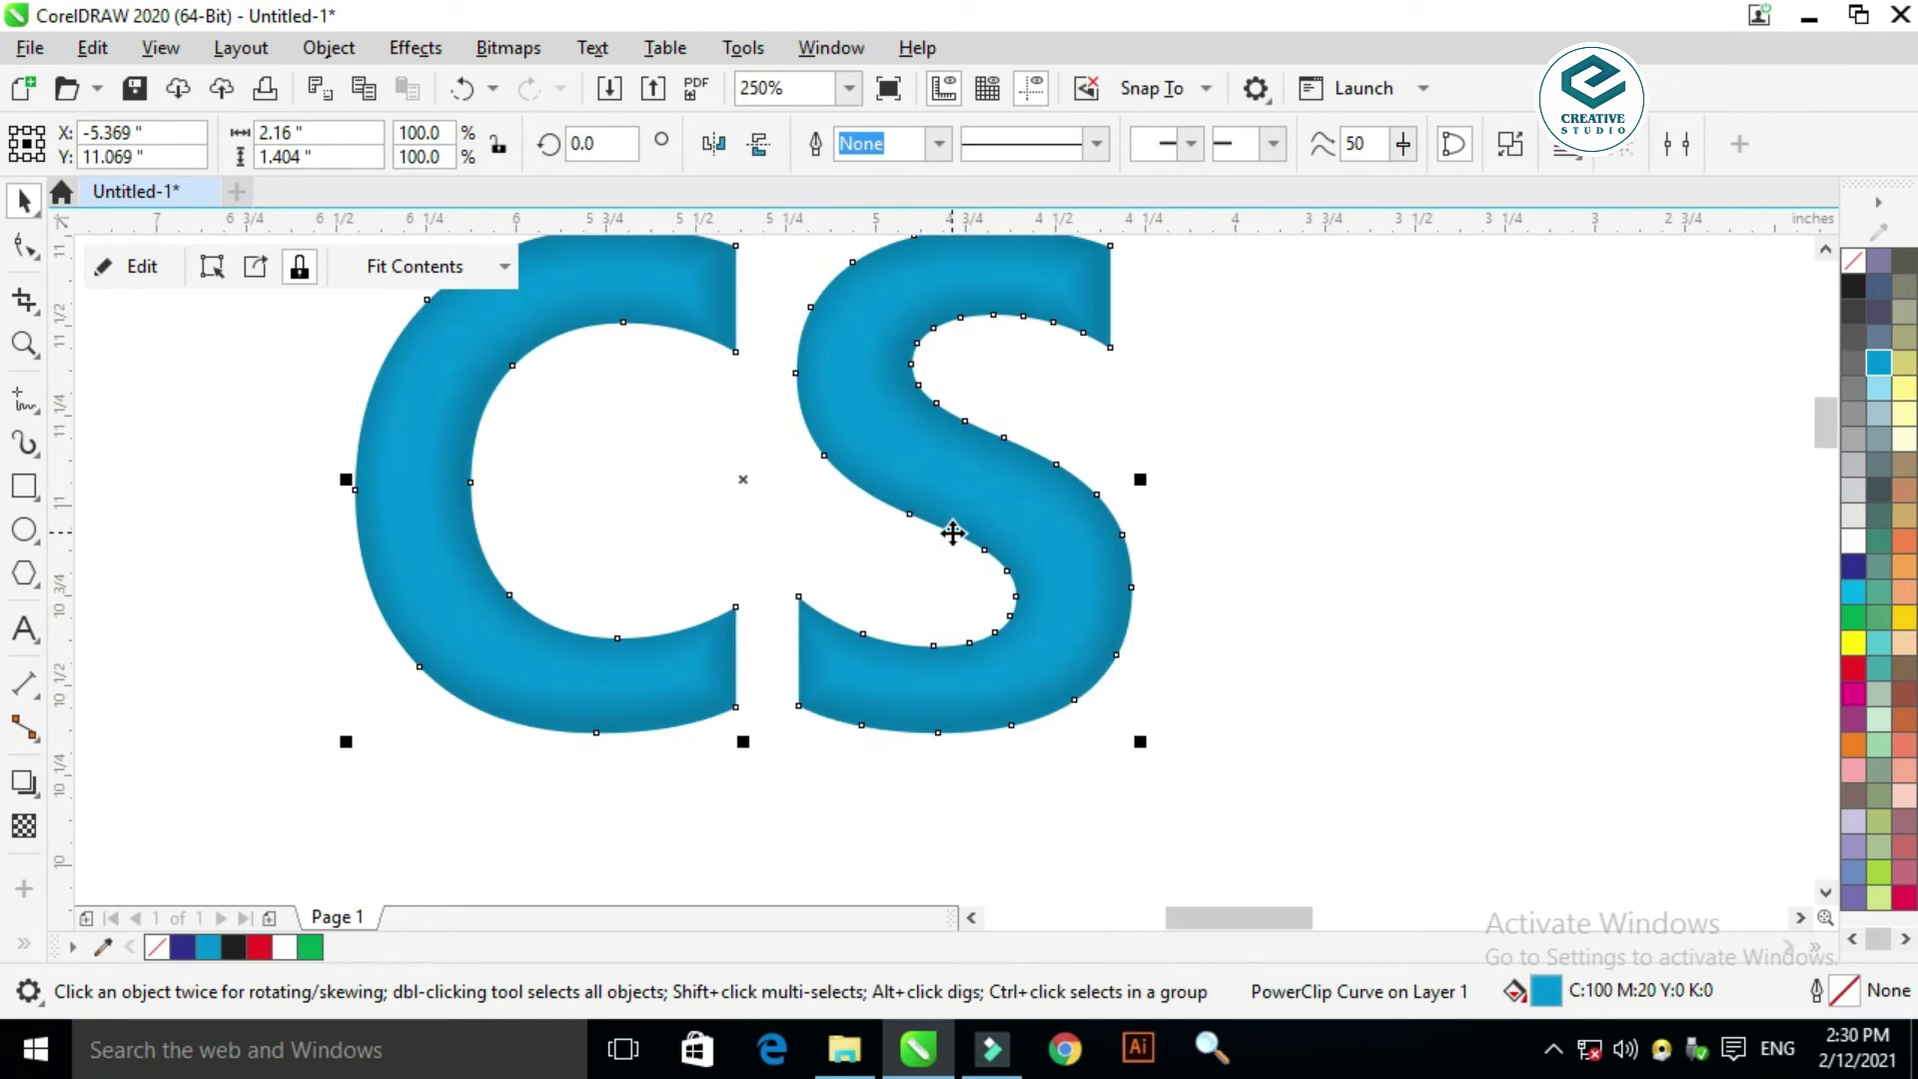
scroll(879, 540, "down", 5)
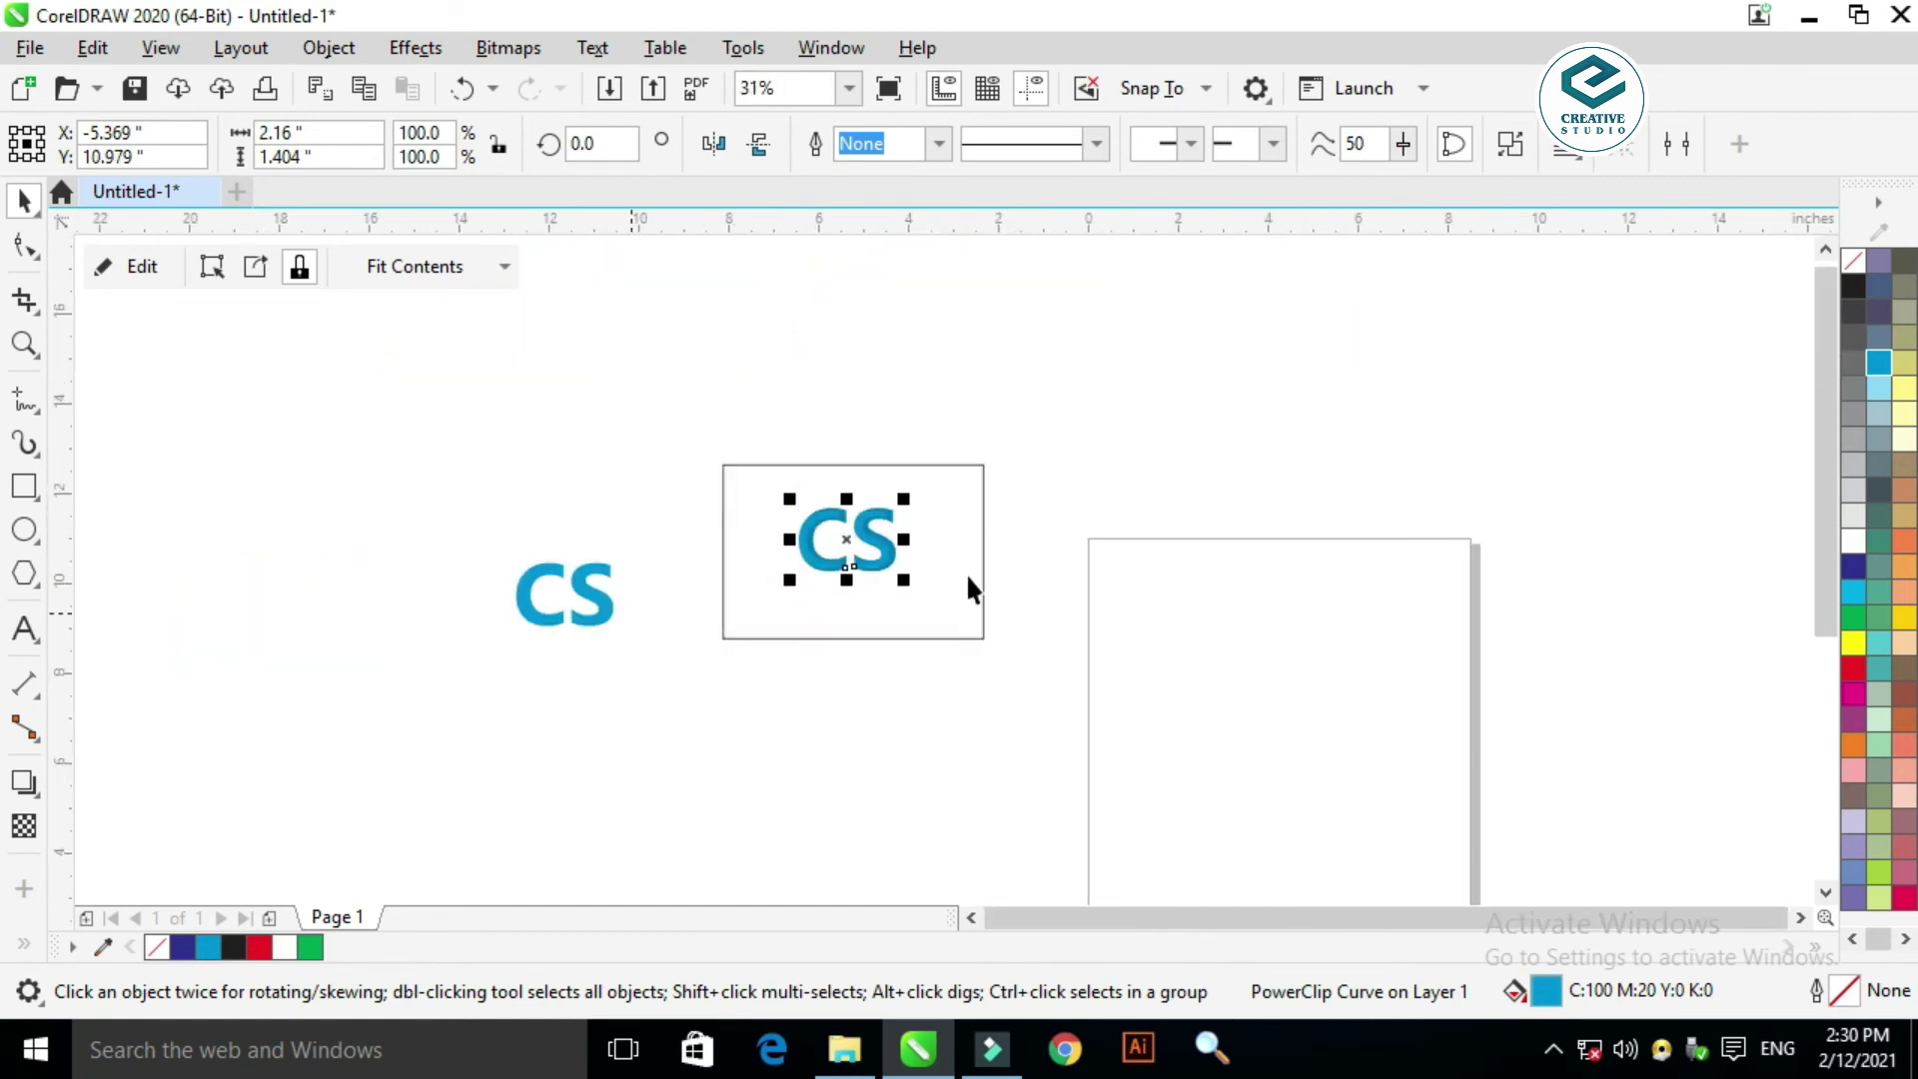
Step: Replace the shaded CS in the rectangle with the plain blue CS, enlarged to about 3.31 × 2.15 inches
left_click(627, 591)
left_click_drag(591, 611, 864, 560)
scroll(864, 559, "up", 4)
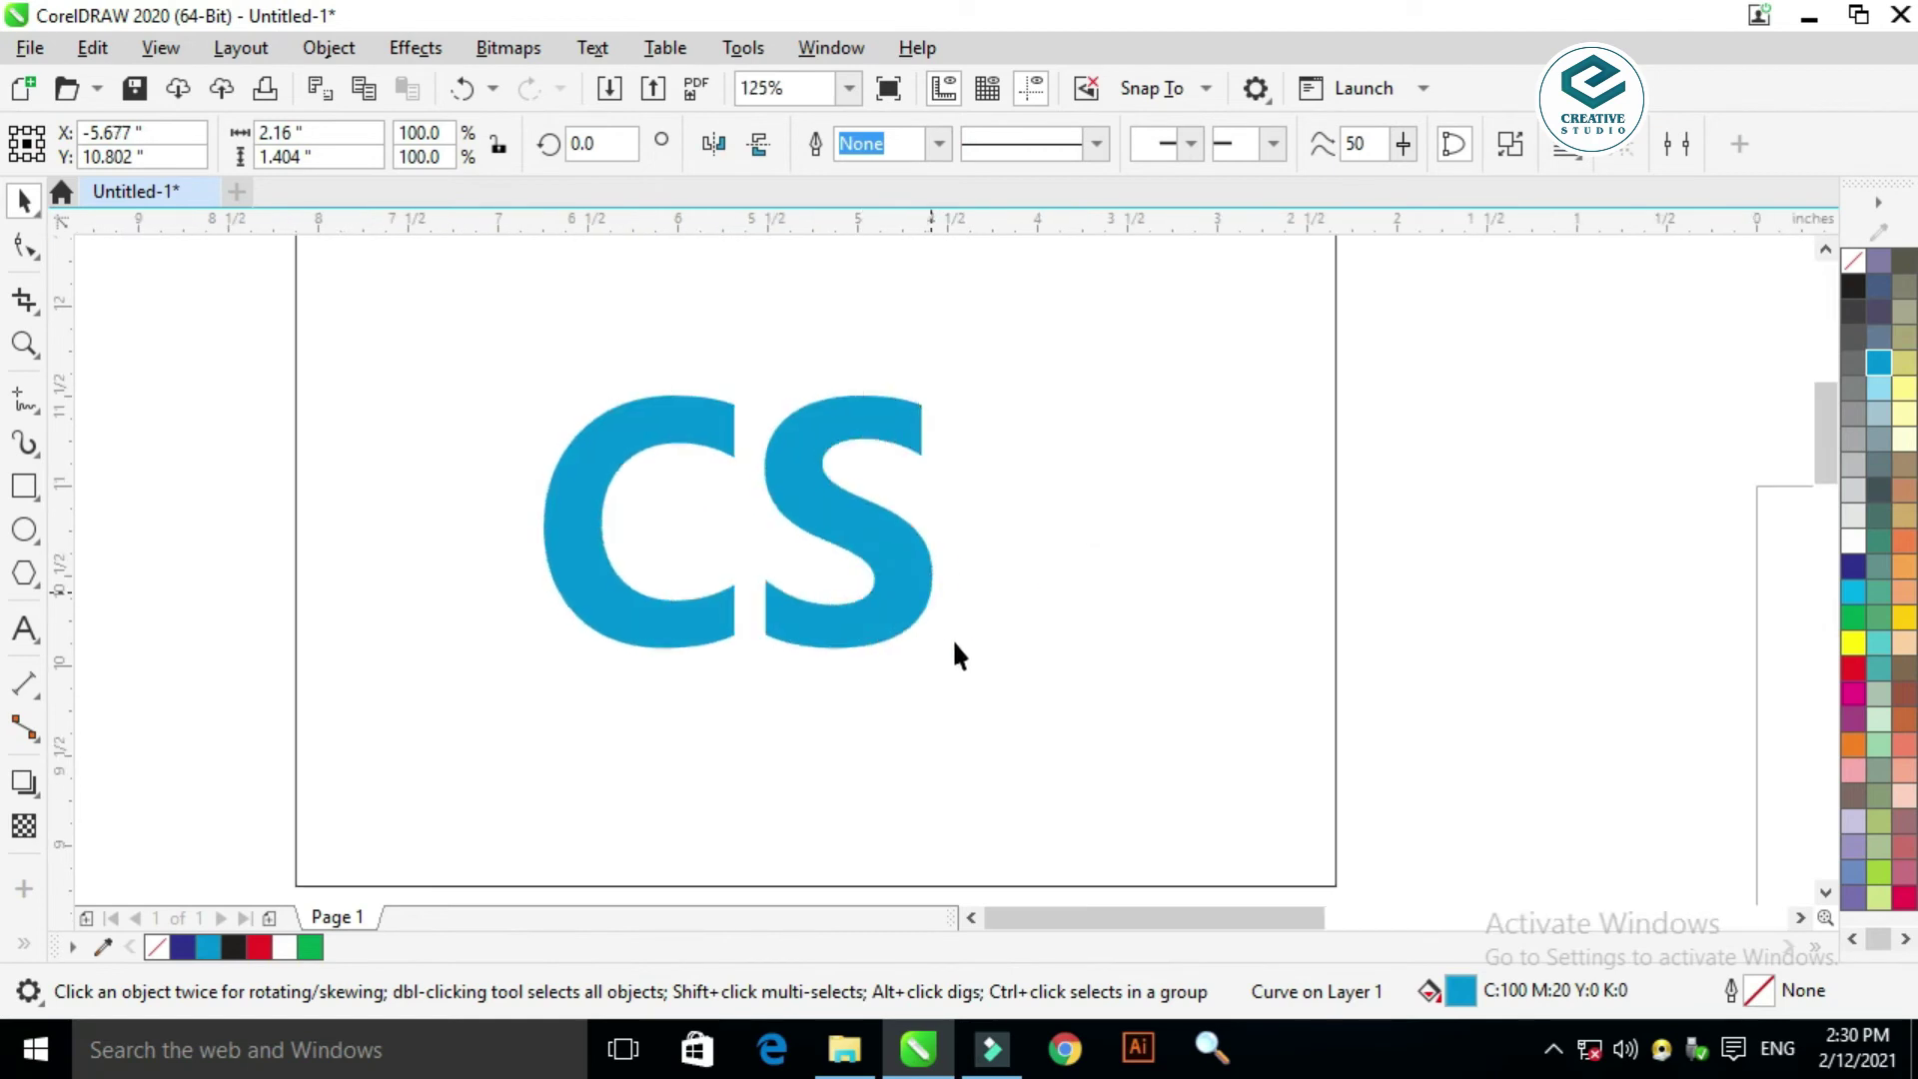
left_click_drag(937, 657, 1138, 802)
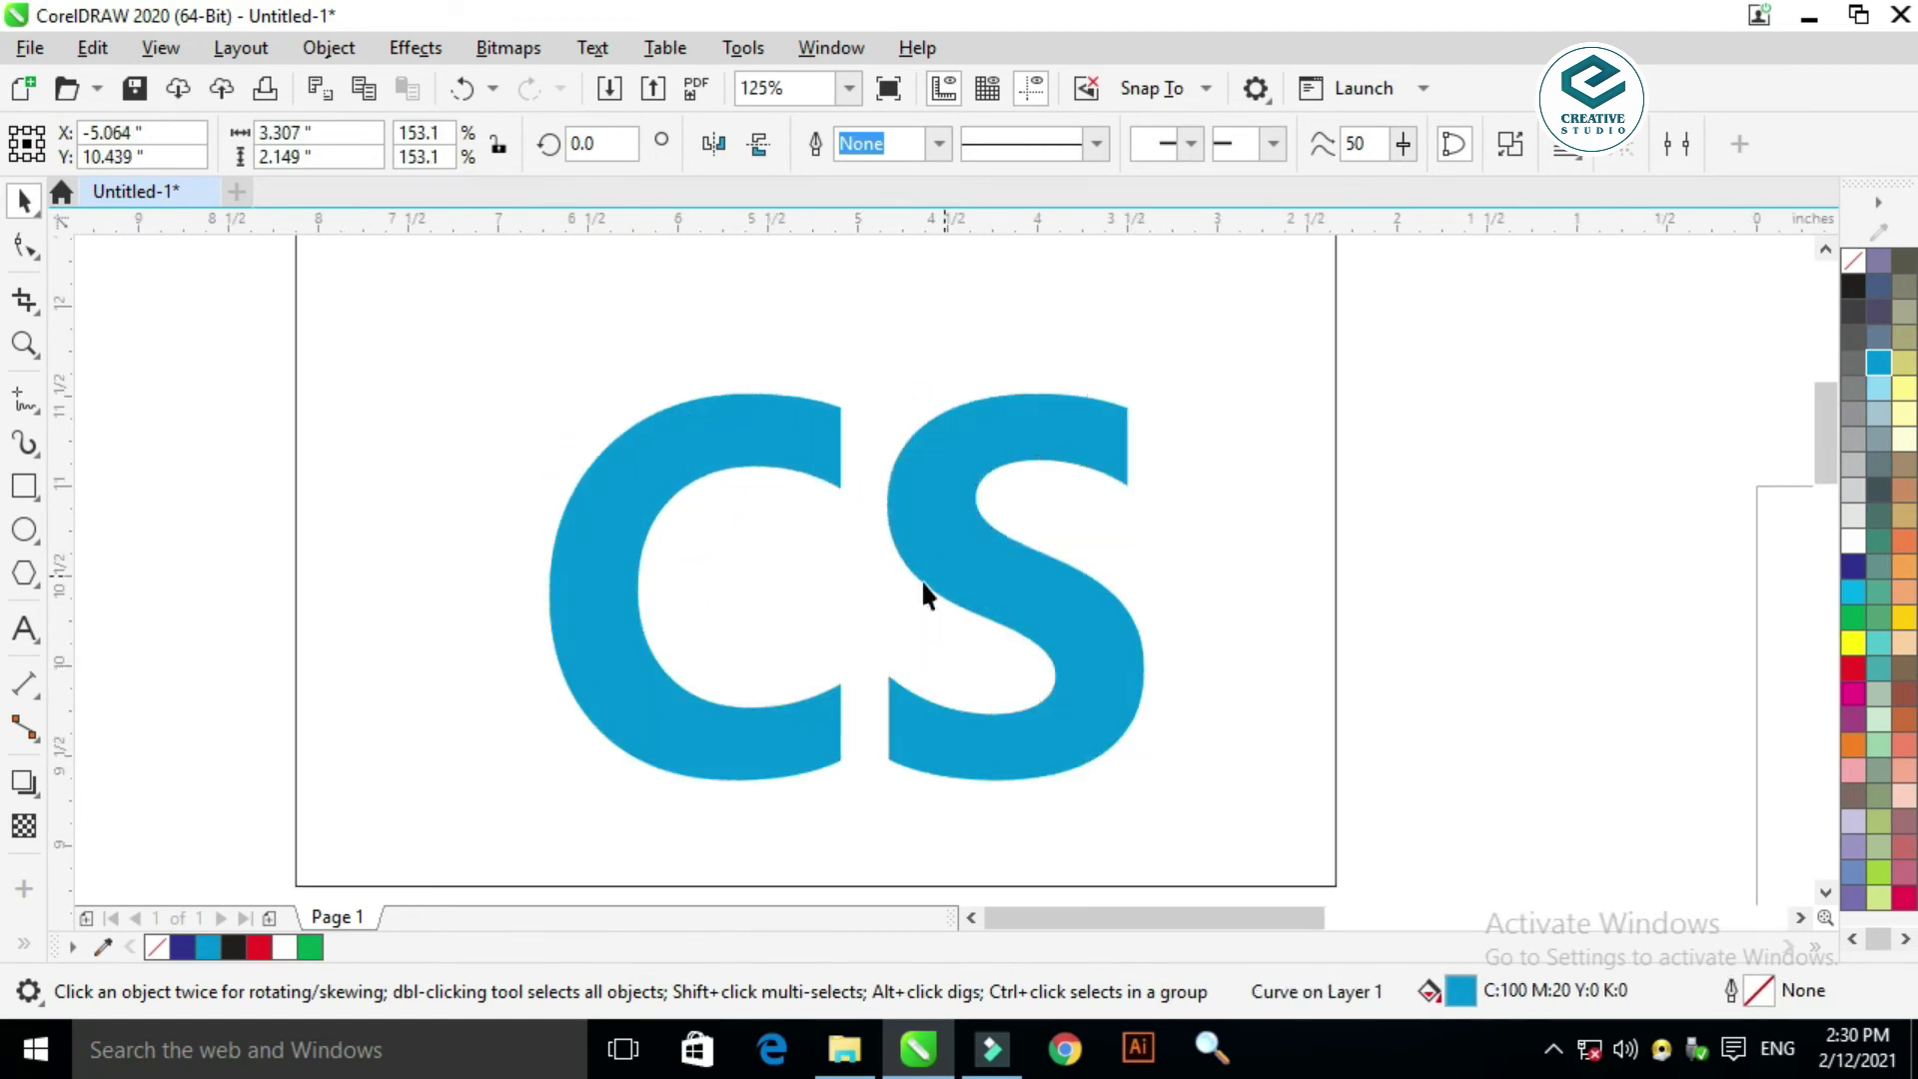
scroll(921, 579, "down", 2)
left_click_drag(855, 567, 872, 576)
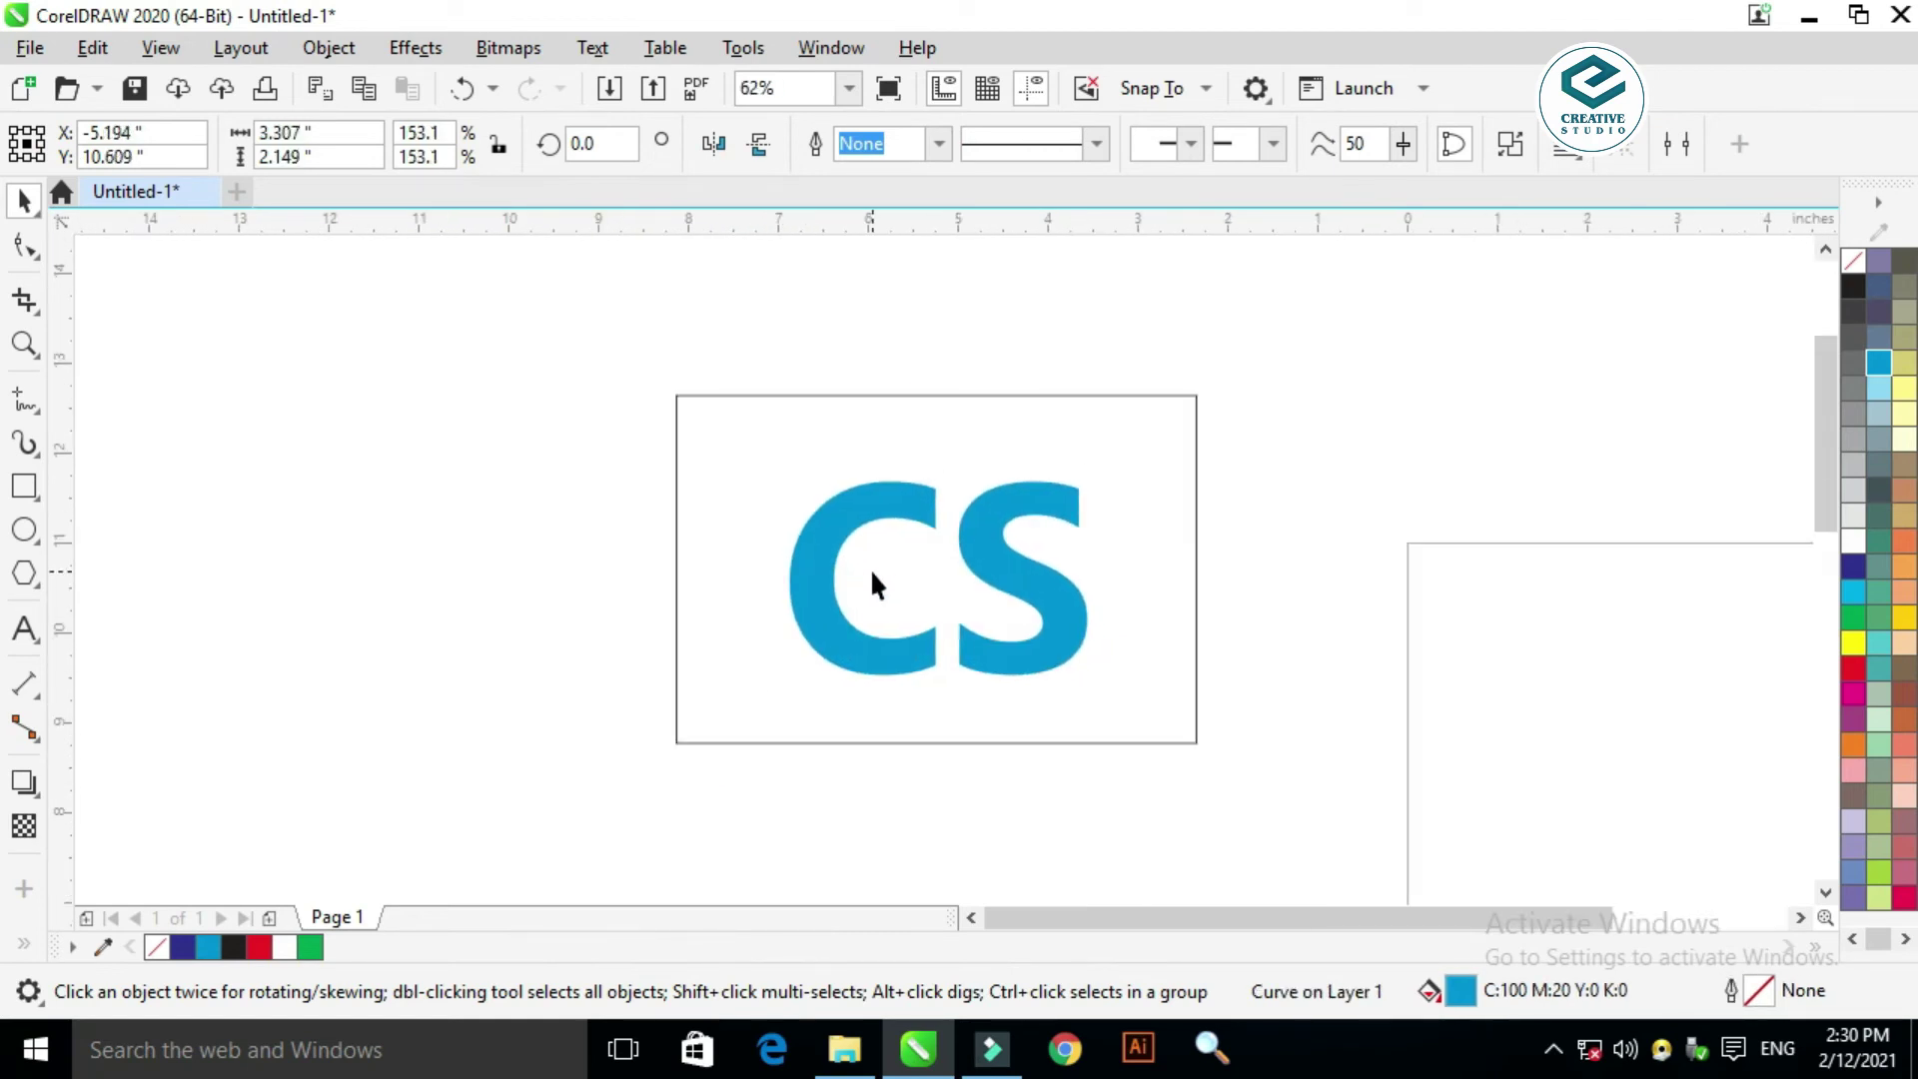
left_click_drag(1052, 554, 1091, 560)
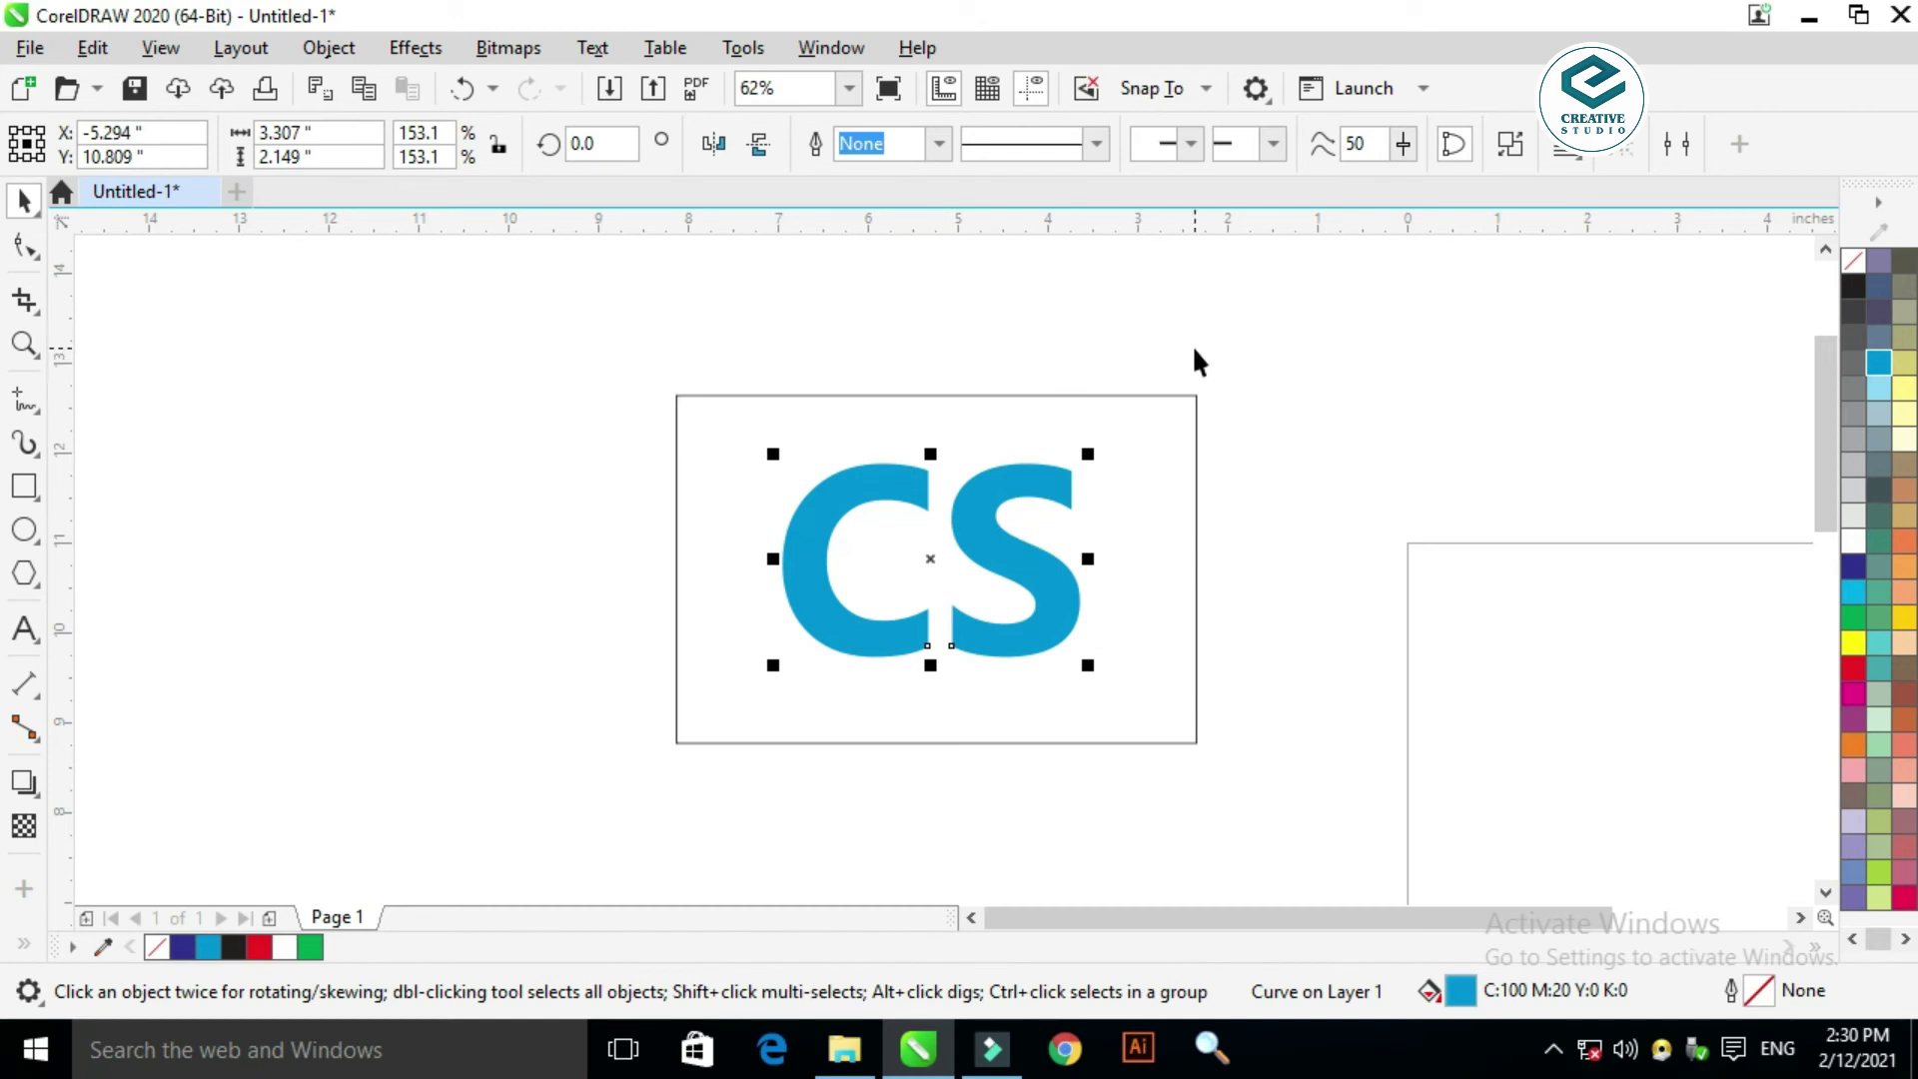
Step: Give the blue CS a 4.0 pt outline with rounded corners and line caps, placed behind the fill and scaling with the object
key("F12")
key("alt+Down")
key("Down")
key("Down")
key("Down")
key("Down")
key("Down")
key("Down")
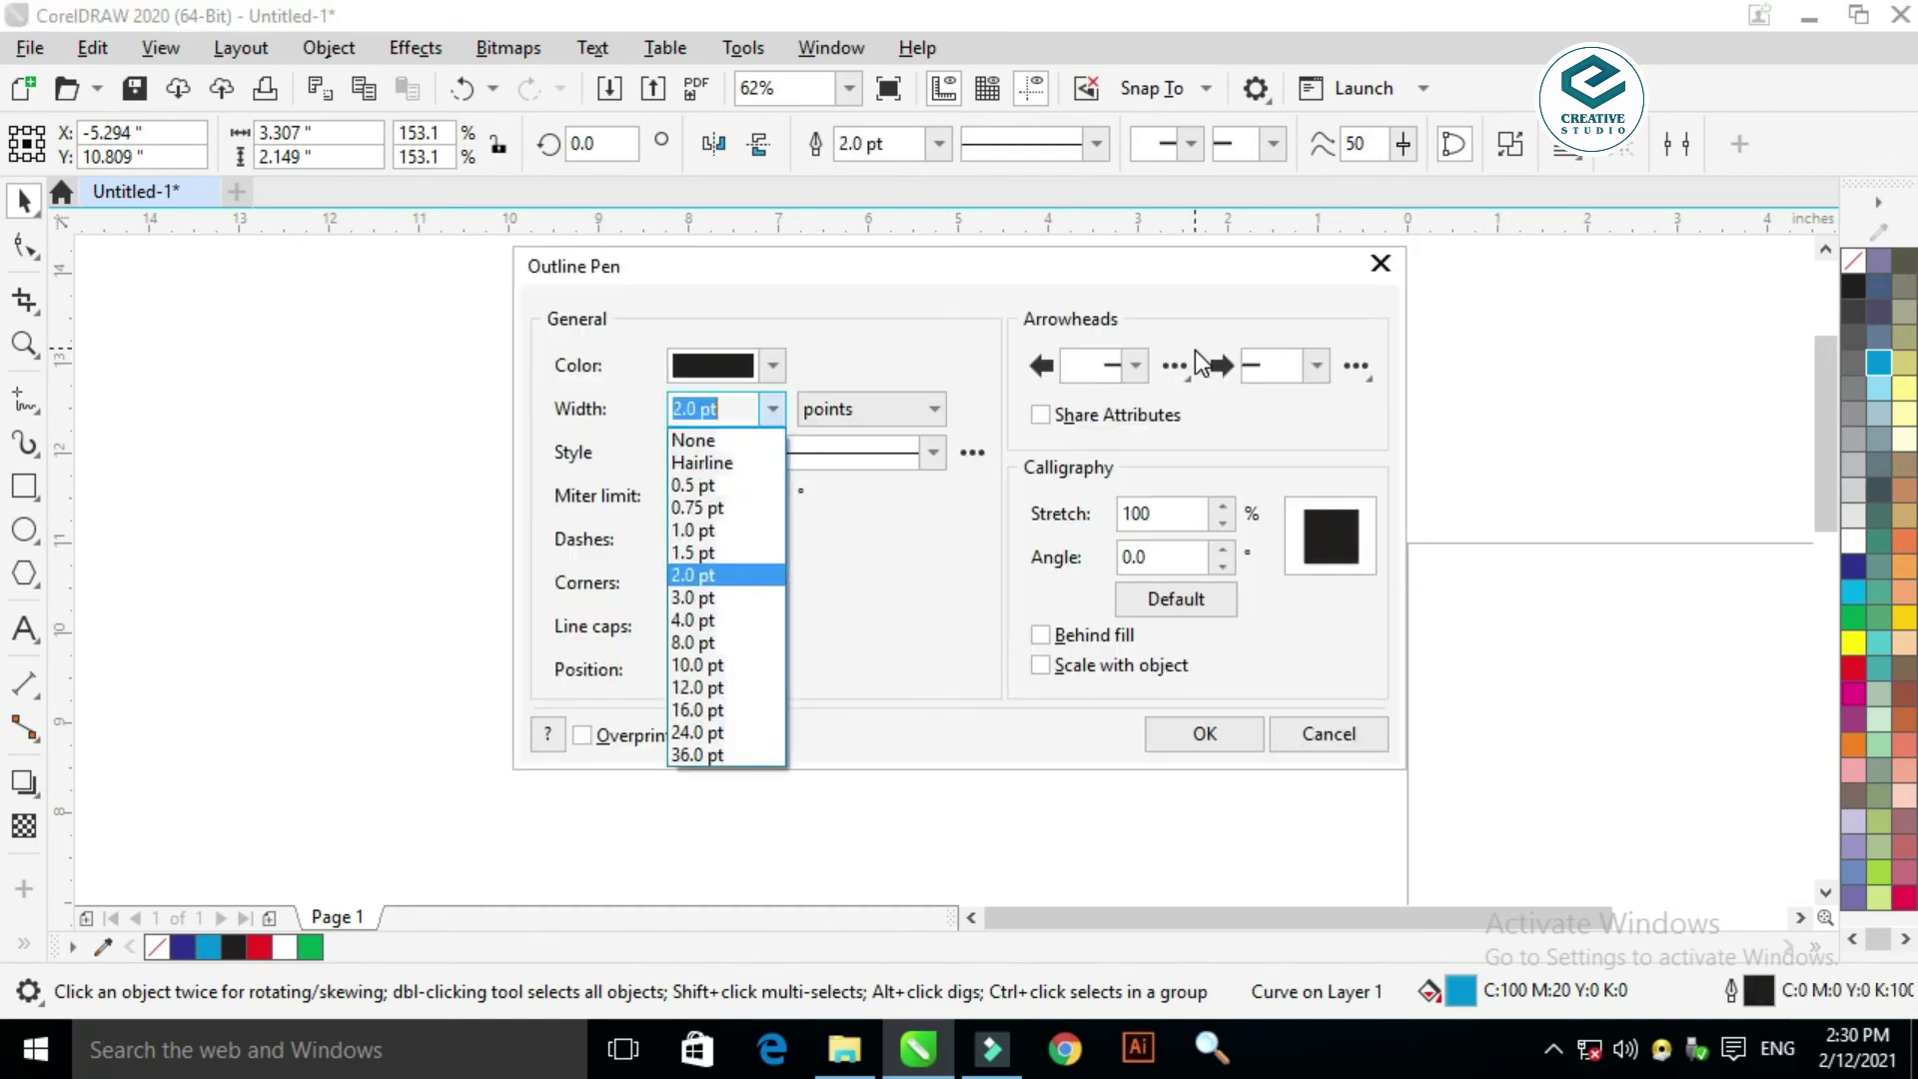
key("Down")
key("Down")
key("Return")
left_click(727, 582)
left_click(728, 626)
left_click(1040, 634)
left_click(1040, 665)
left_click(1205, 733)
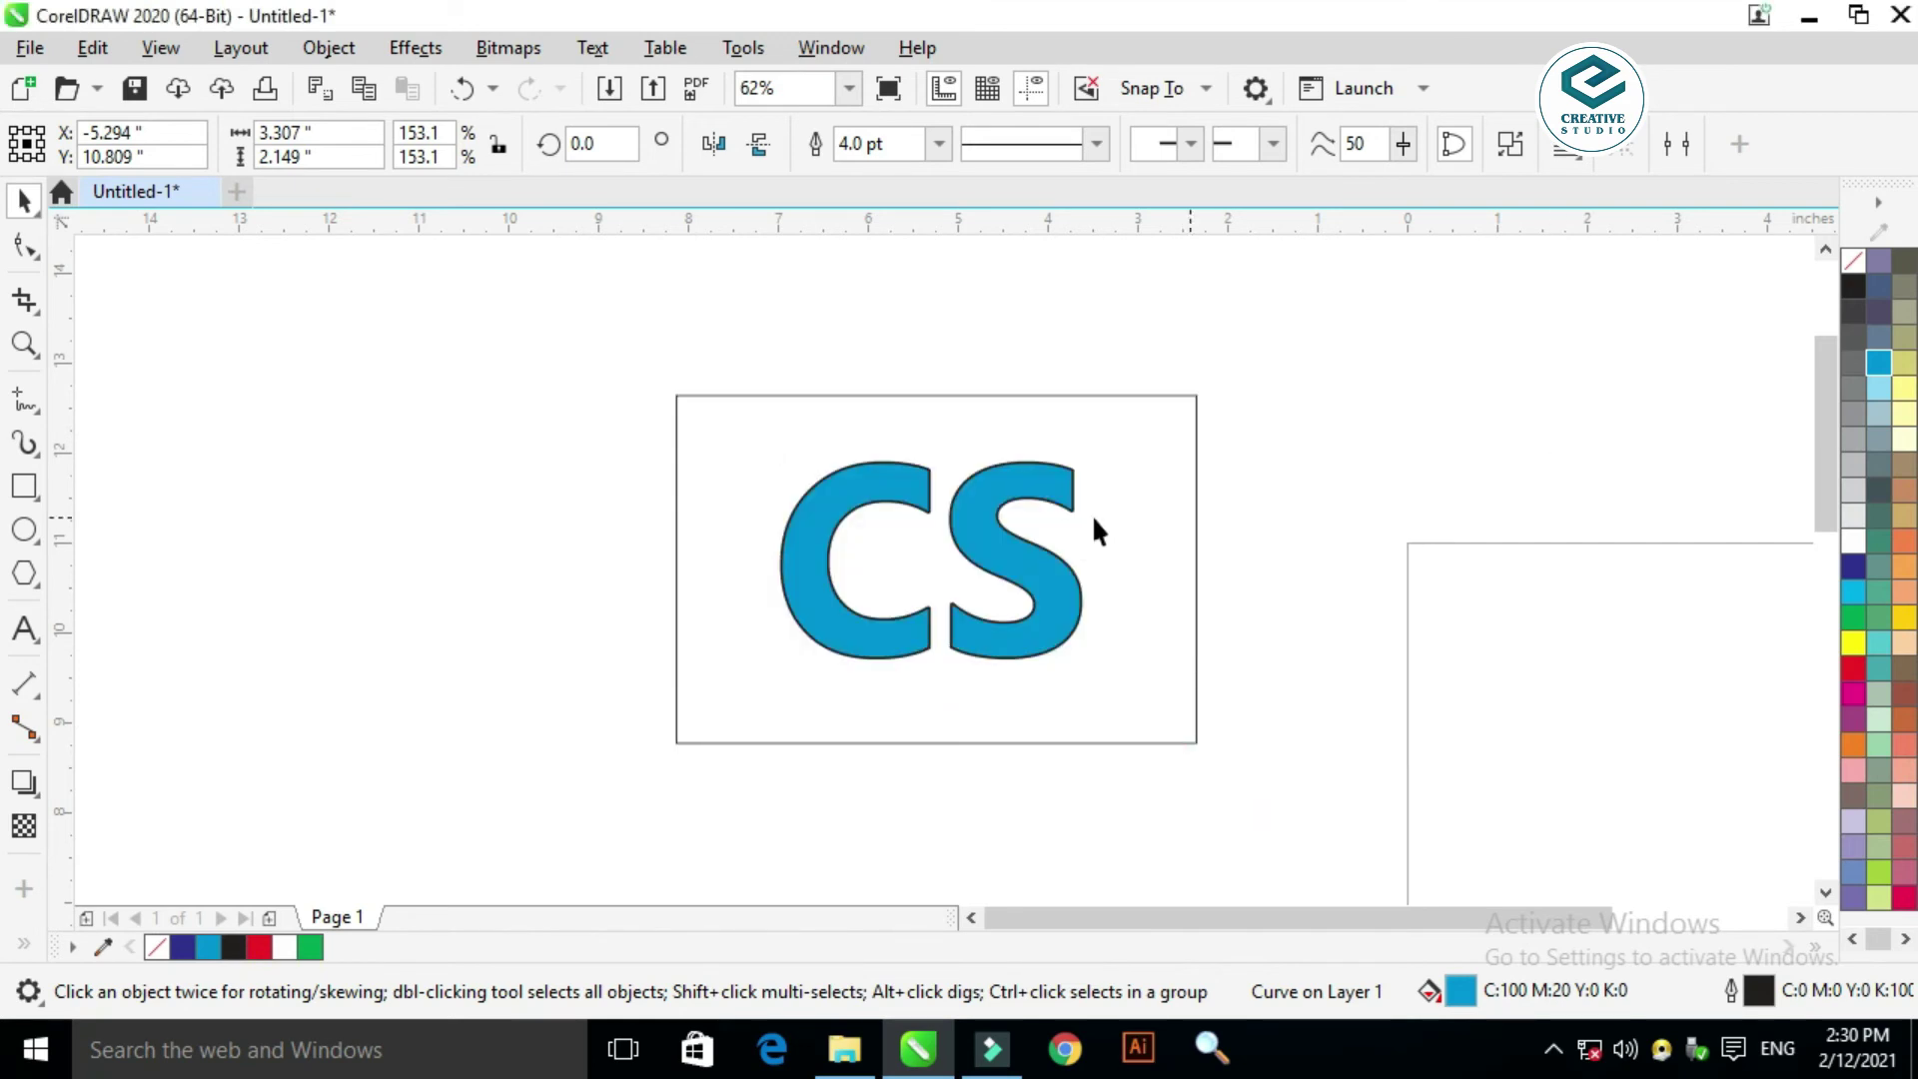
Step: Increase the CS lettering's outline width to 8.0 pt
left_click(1064, 539)
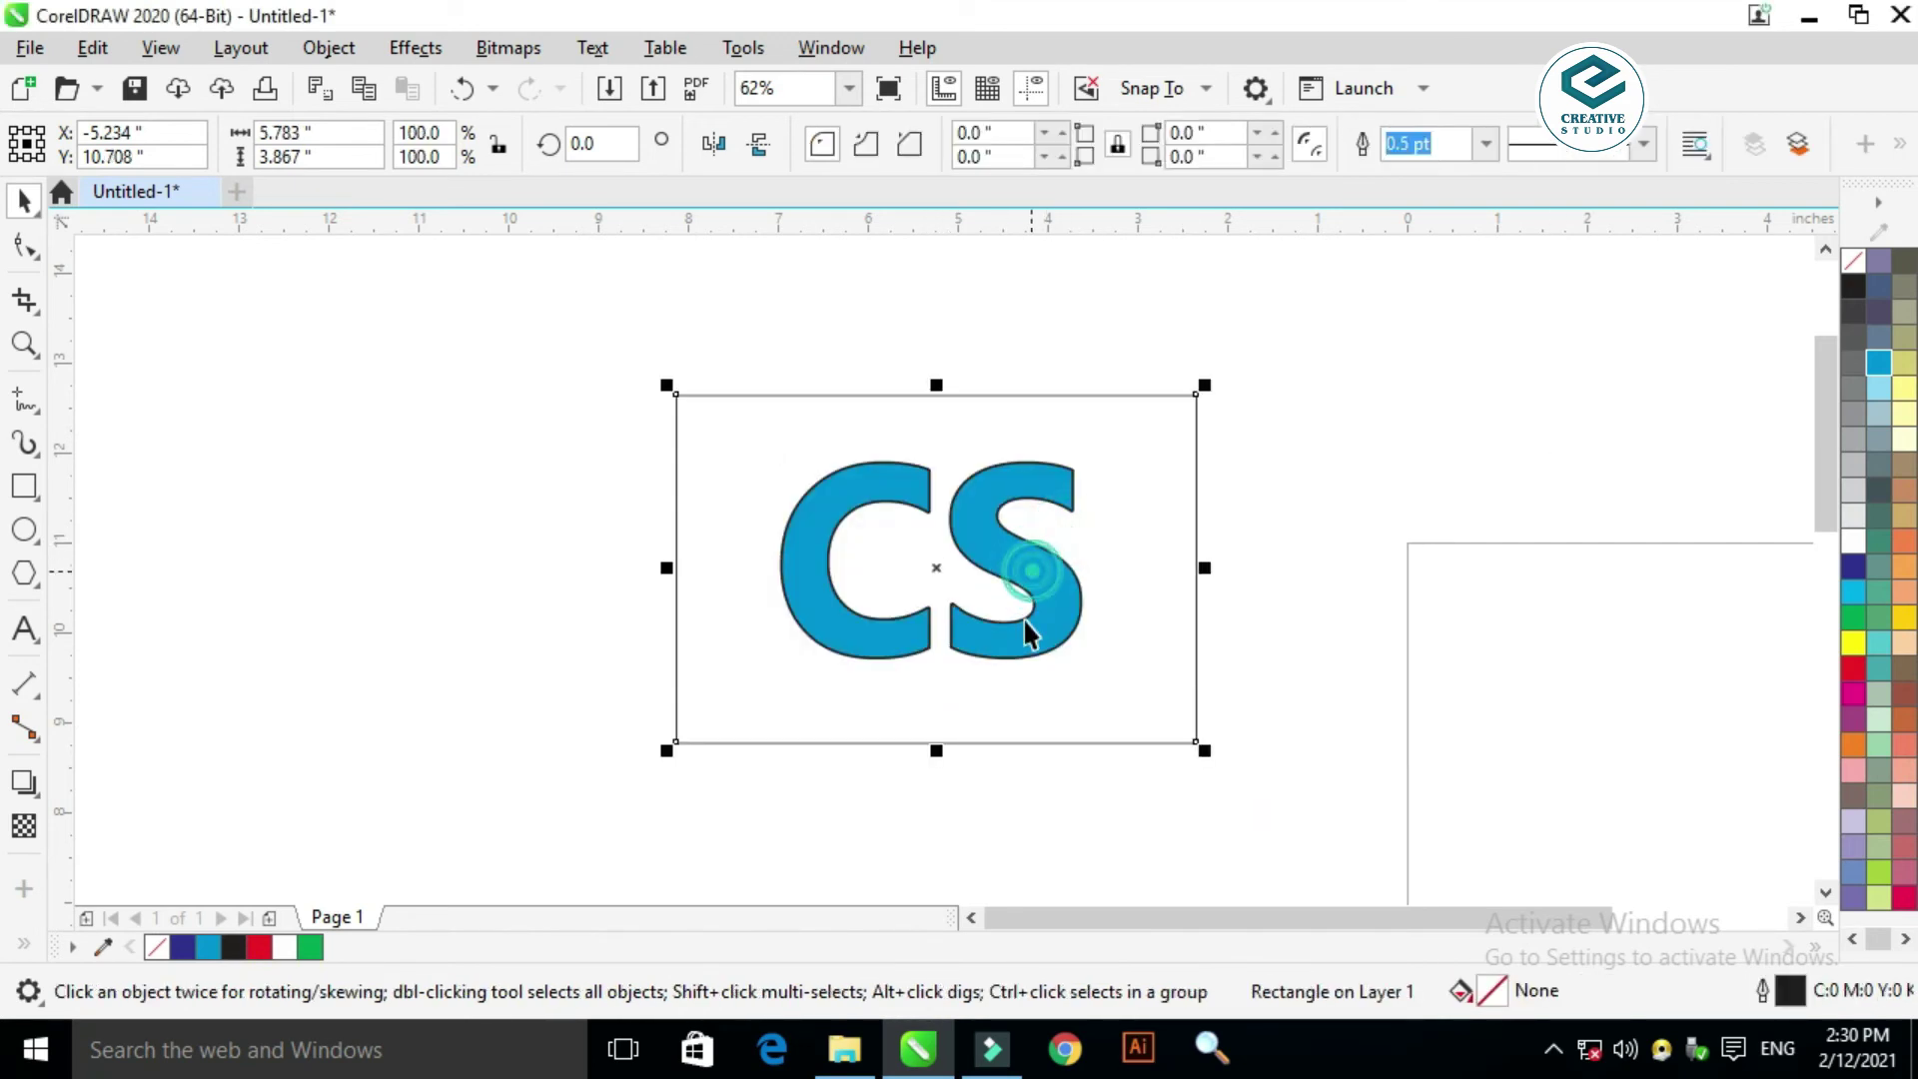
left_click_drag(522, 334, 1112, 805)
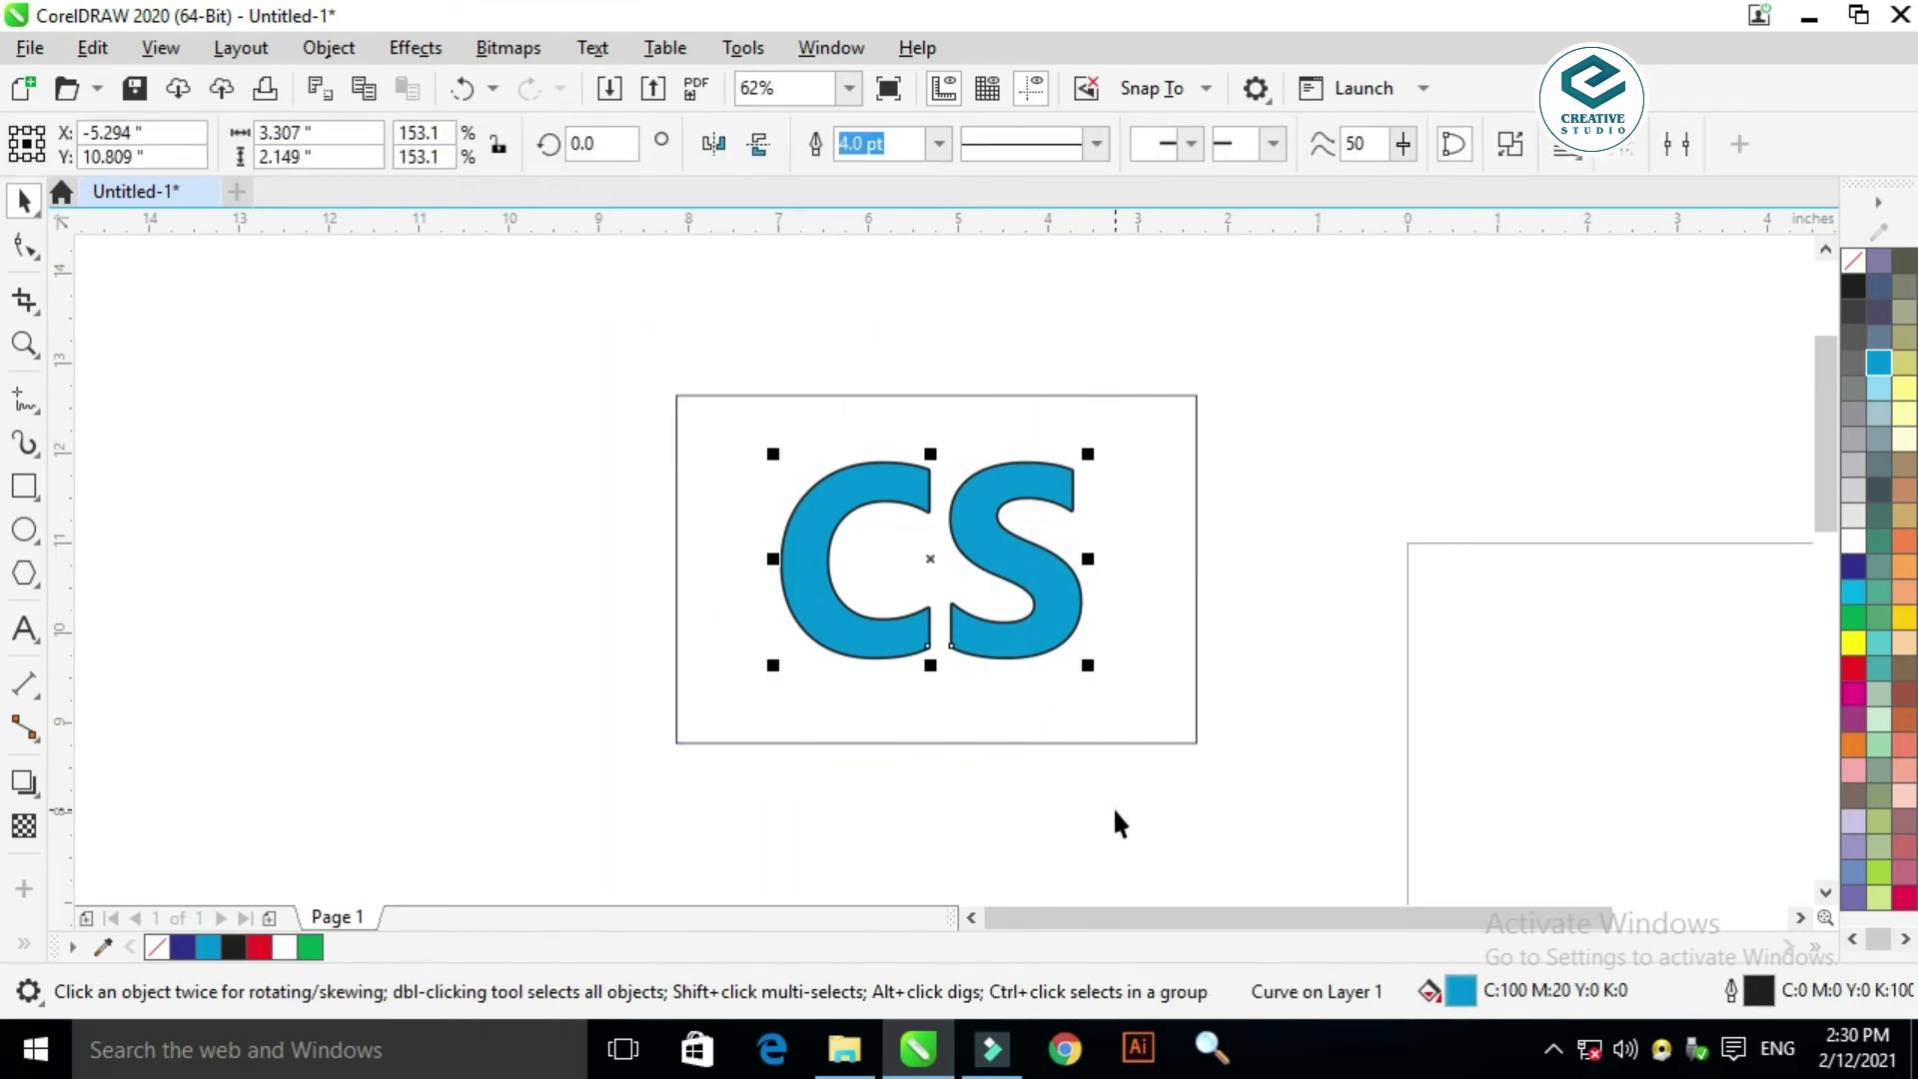
key("F12")
key("alt+Down")
key("Down")
key("Return")
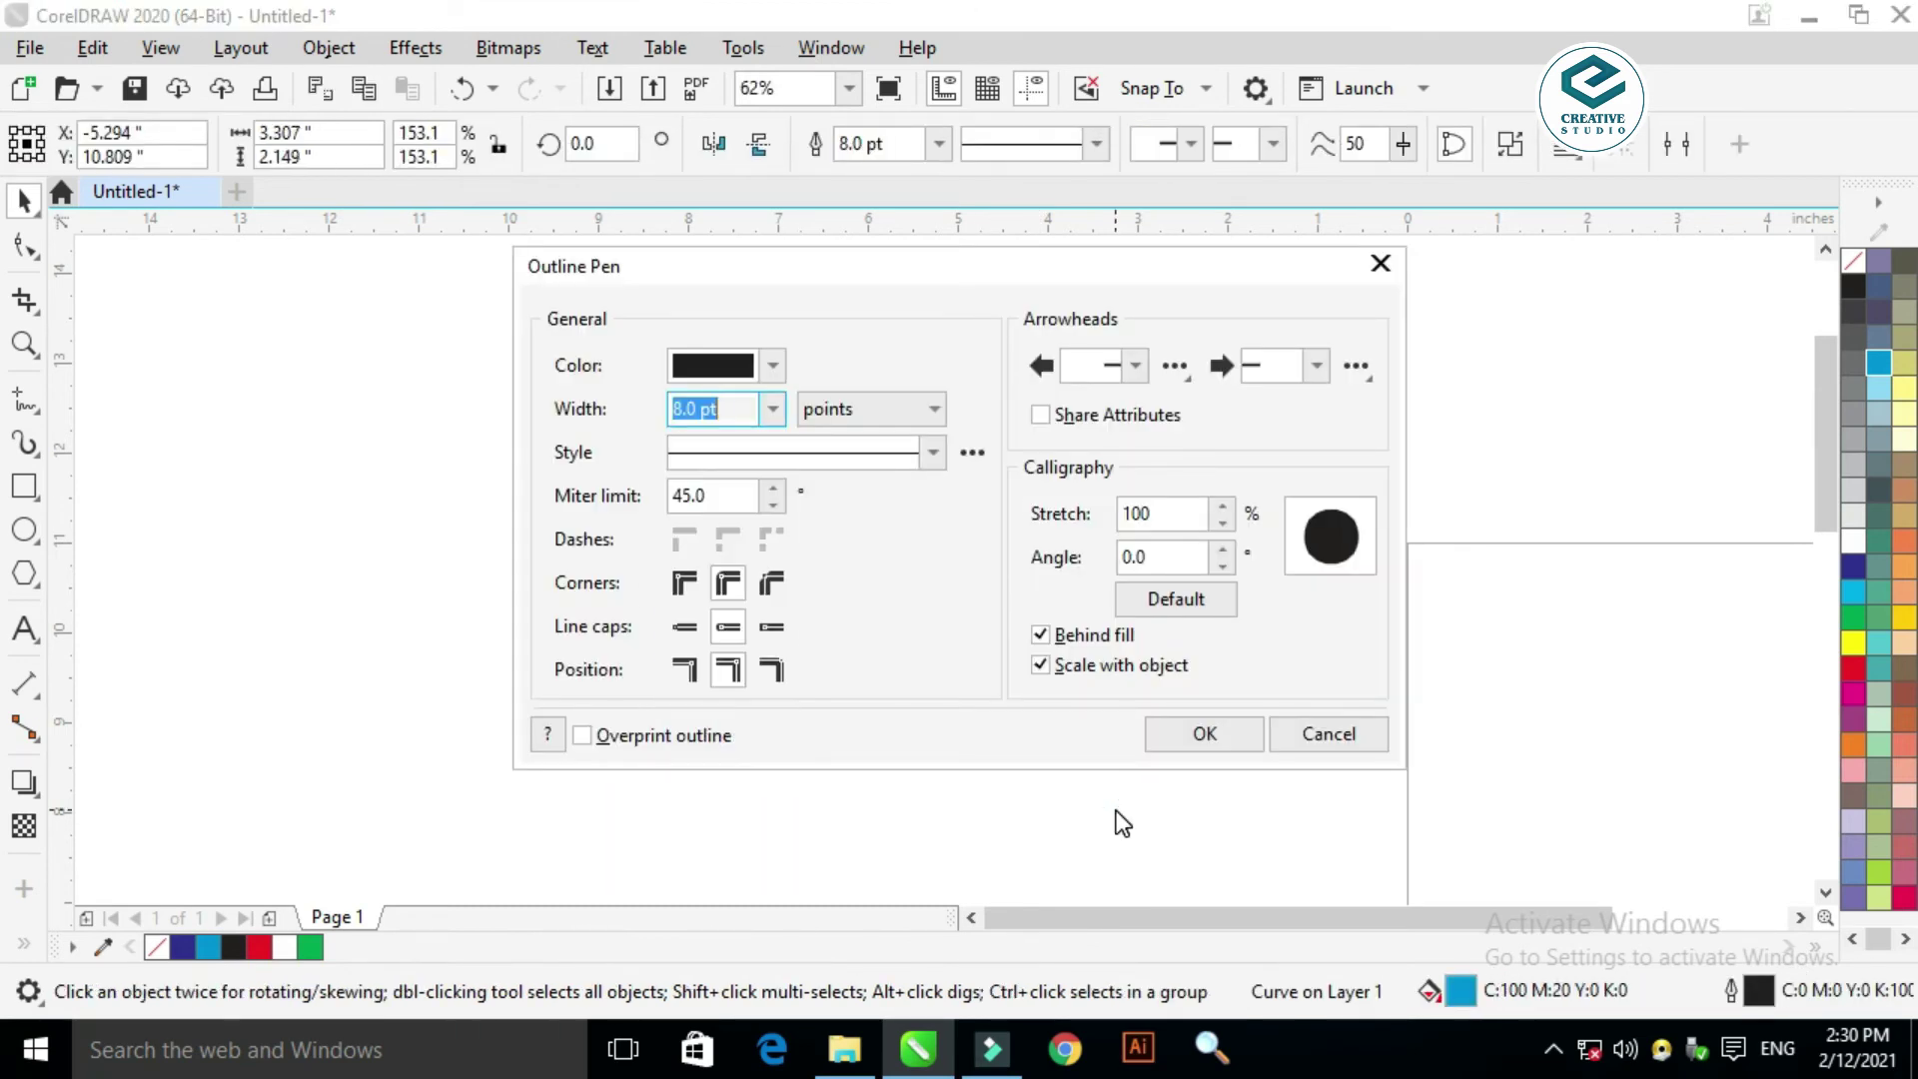
key("Return")
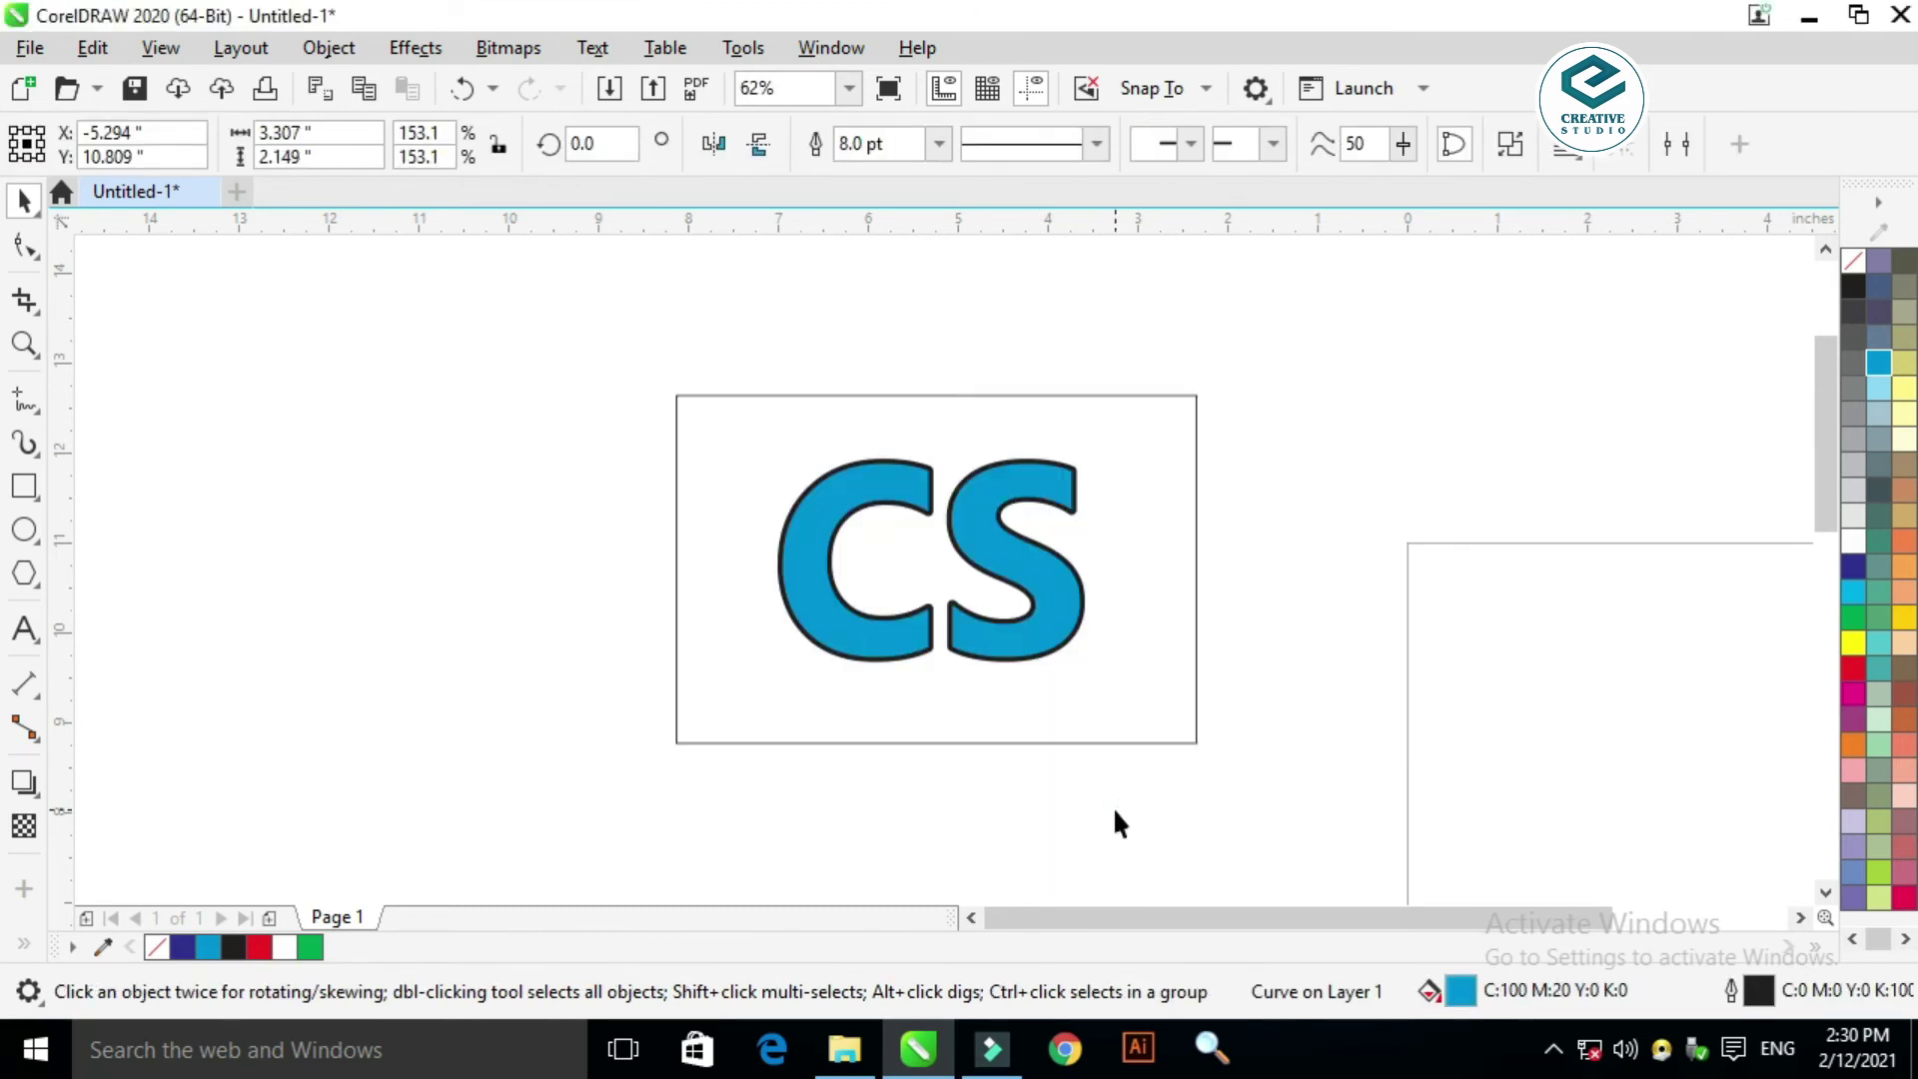
Step: Change the CS lettering's outline colour to white, keeping the blue fill
left_click(993, 560)
left_click(1856, 541)
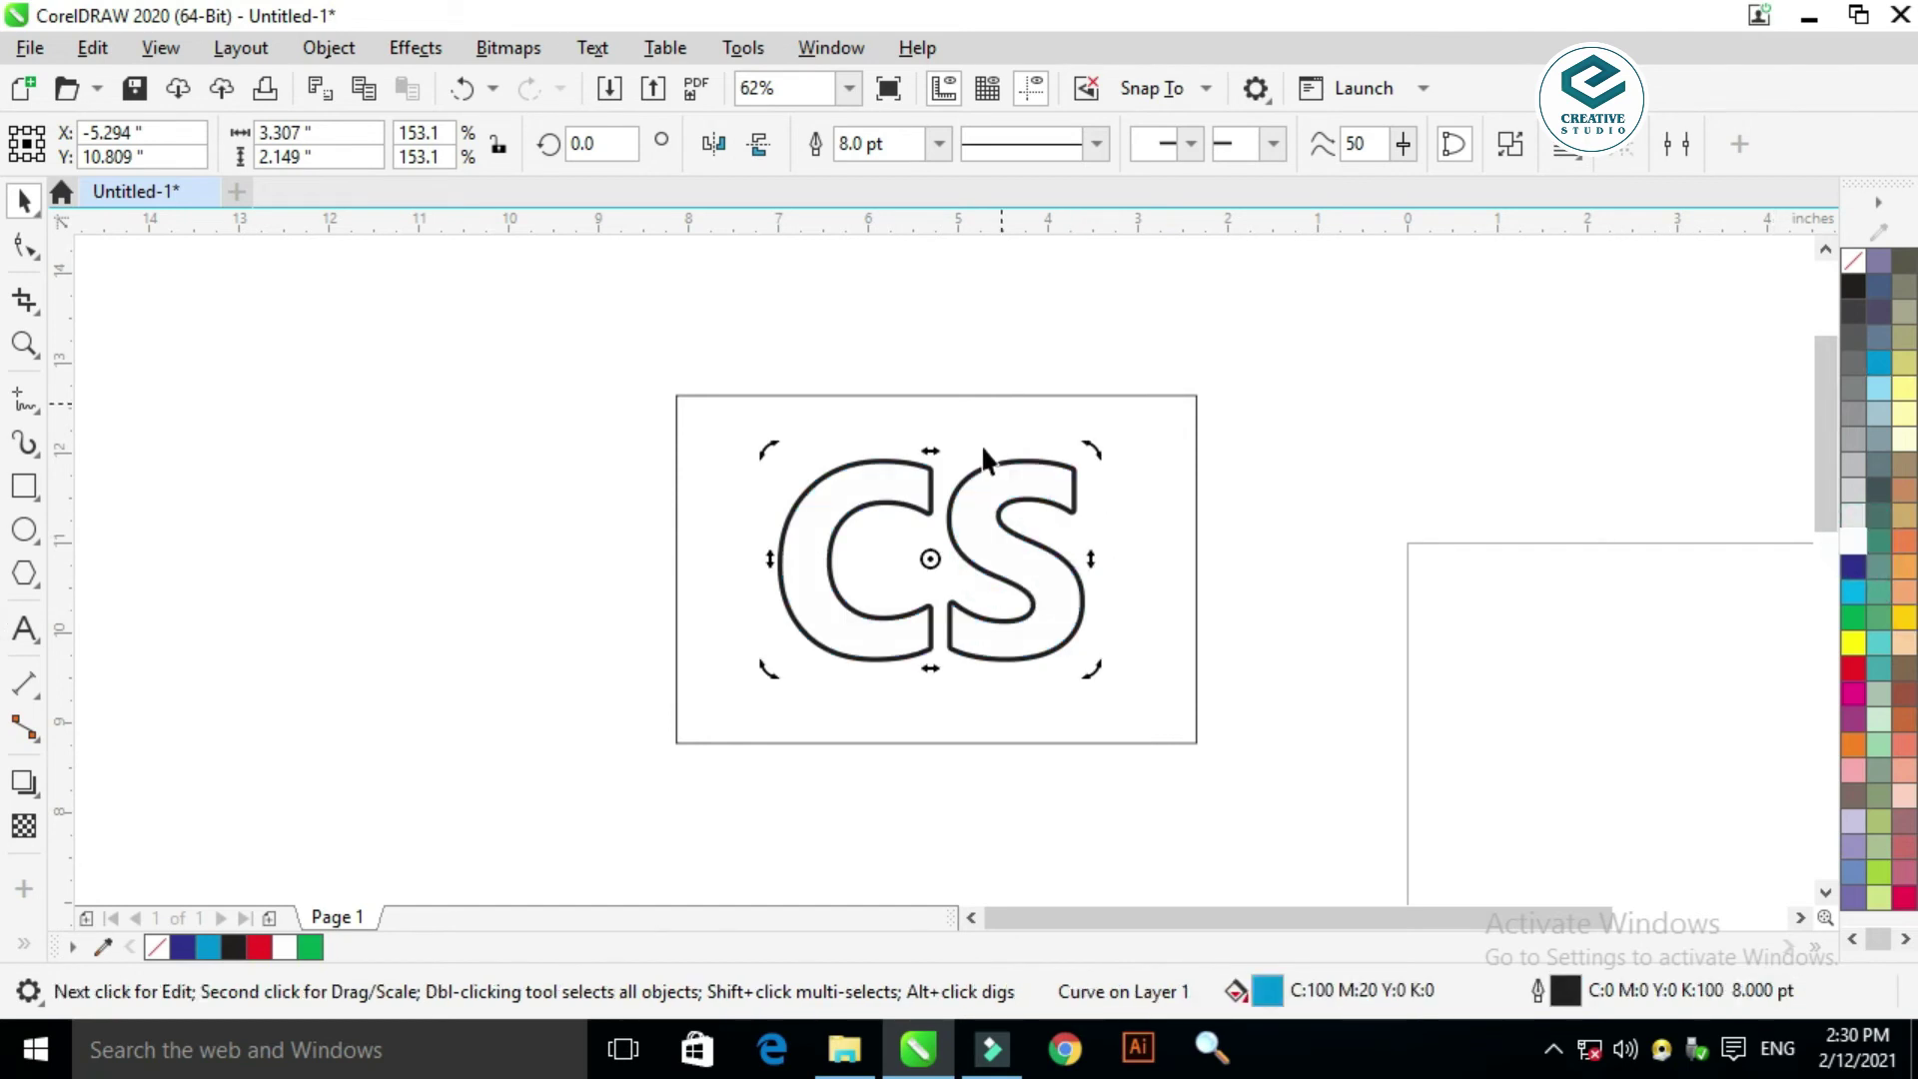
left_click(1855, 547)
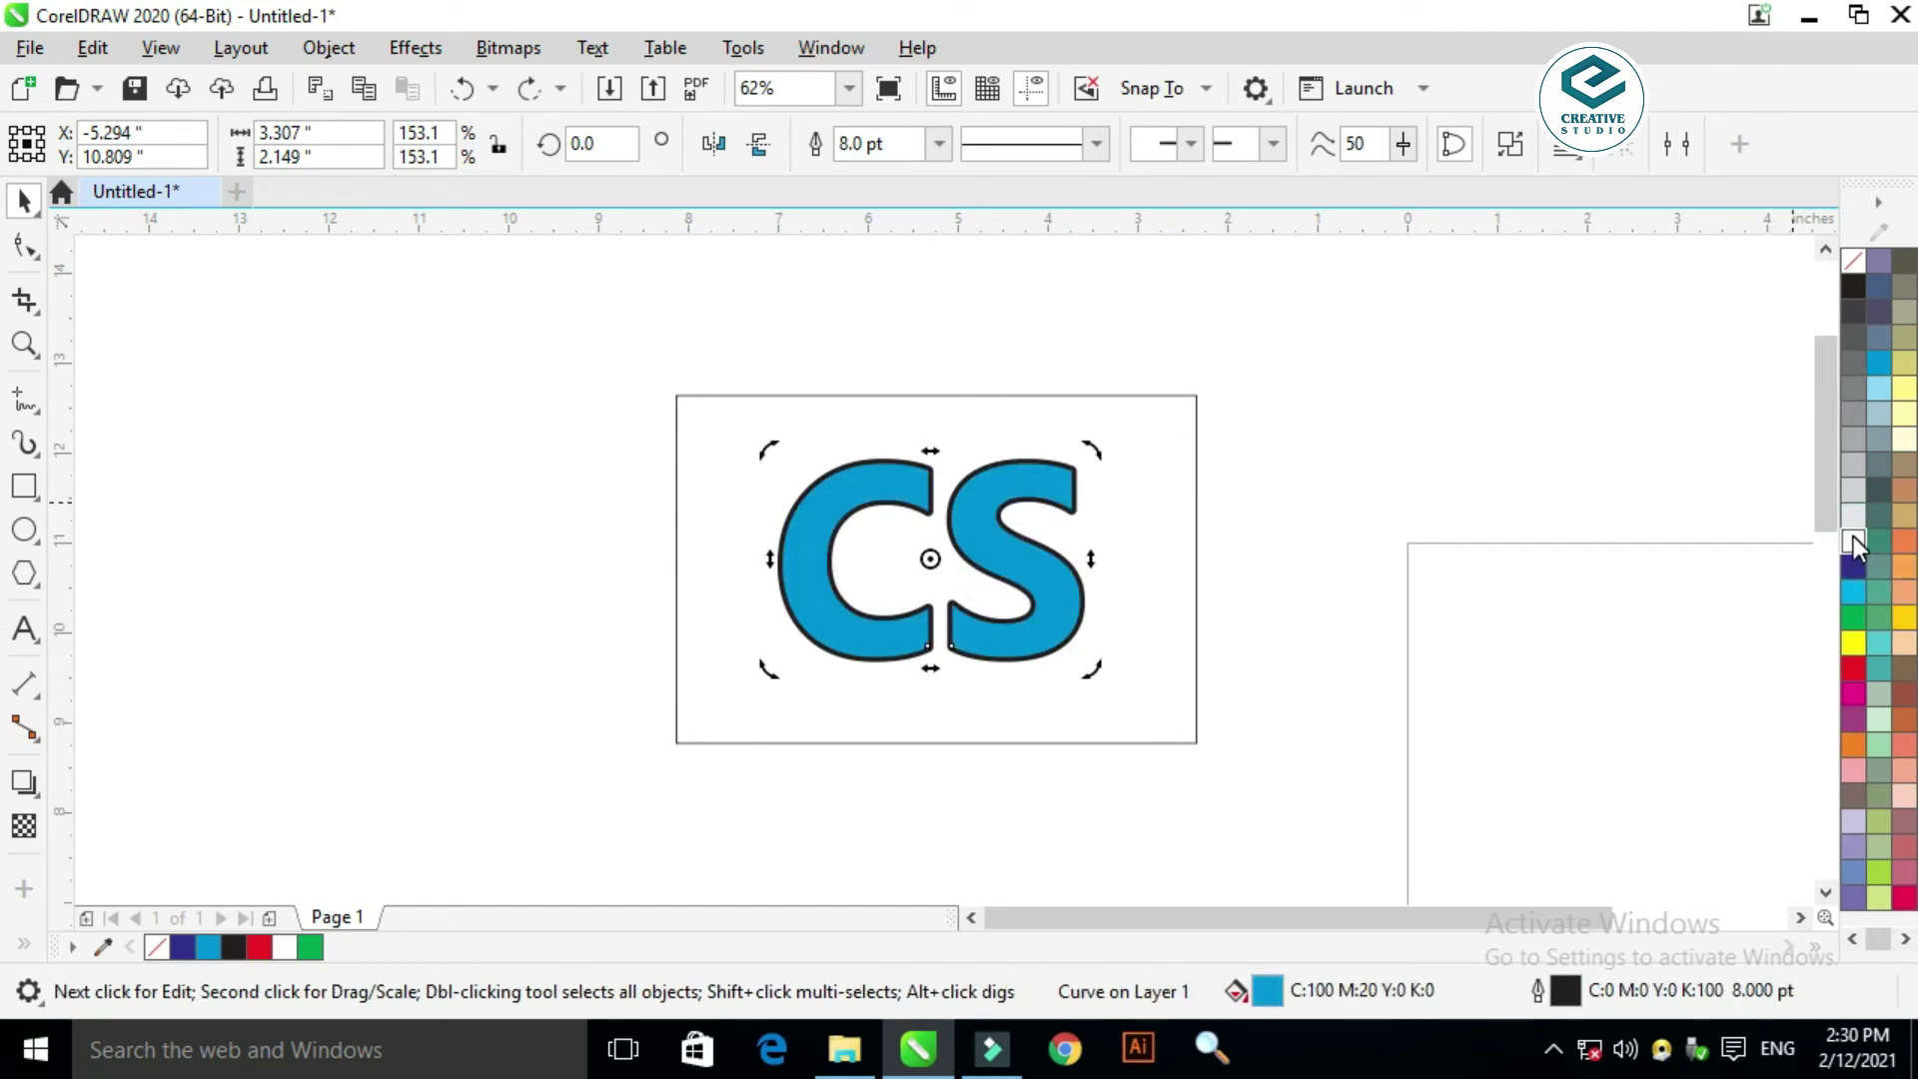
right_click(1852, 545)
Step: Add a drop shadow to the white-outlined CS, cast from its upper edge almost straight down at about 269°
left_click(24, 782)
left_click_drag(930, 458, 921, 651)
scroll(942, 655, "up", 2)
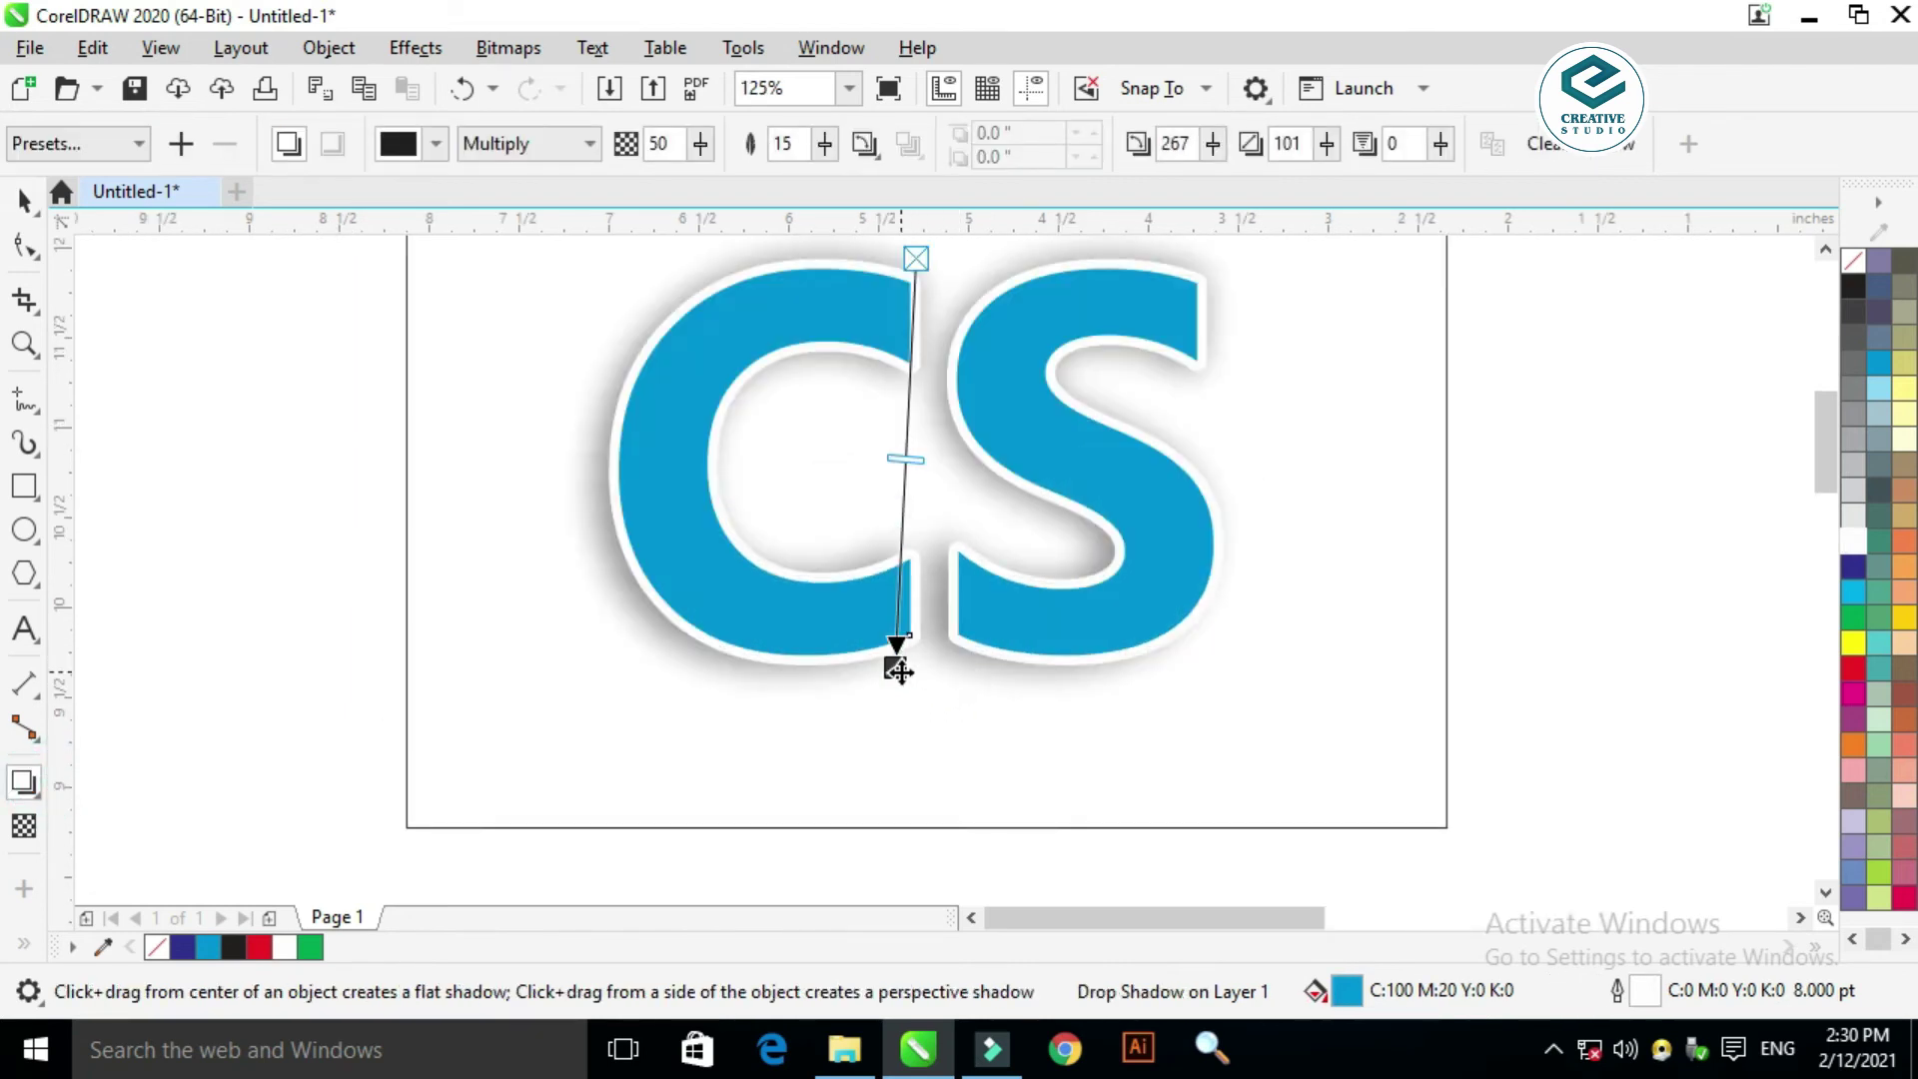
left_click_drag(898, 671, 908, 671)
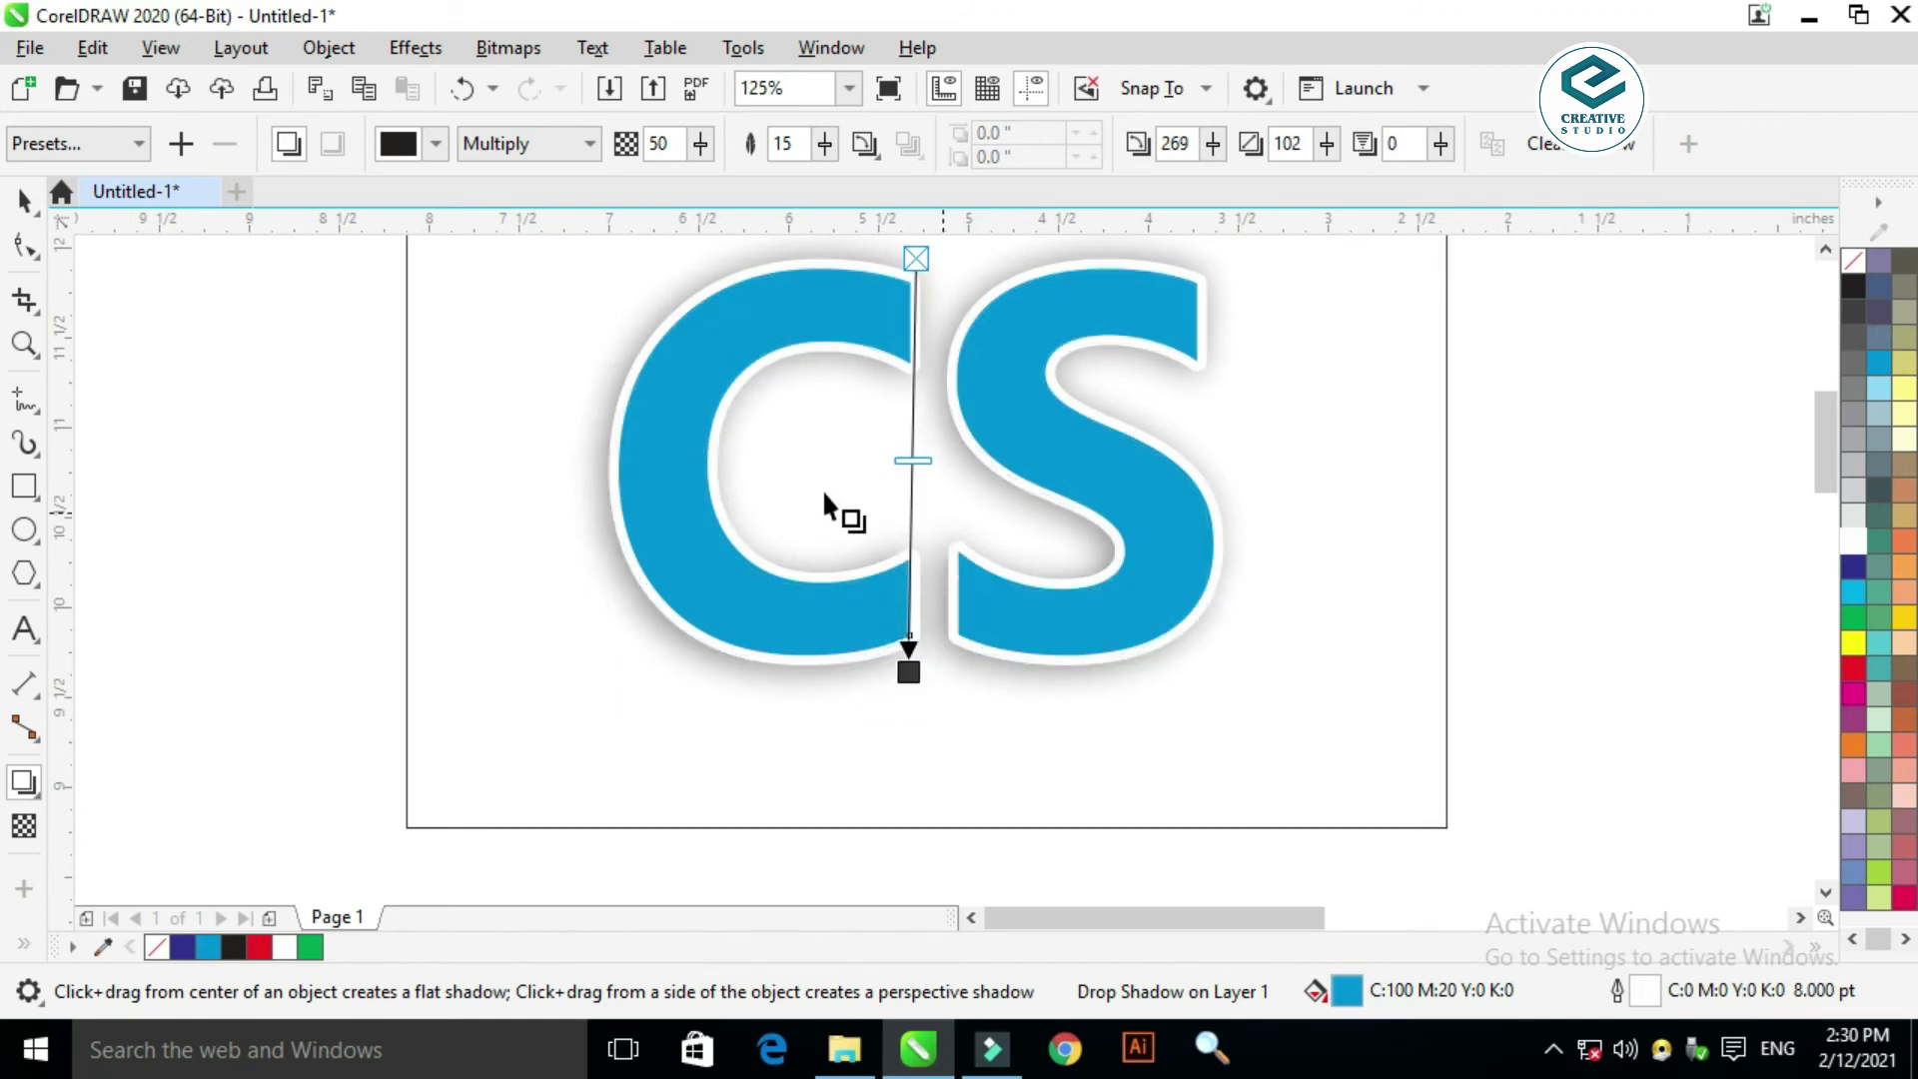
scroll(823, 488, "down", 2)
key("space")
left_click(1279, 667)
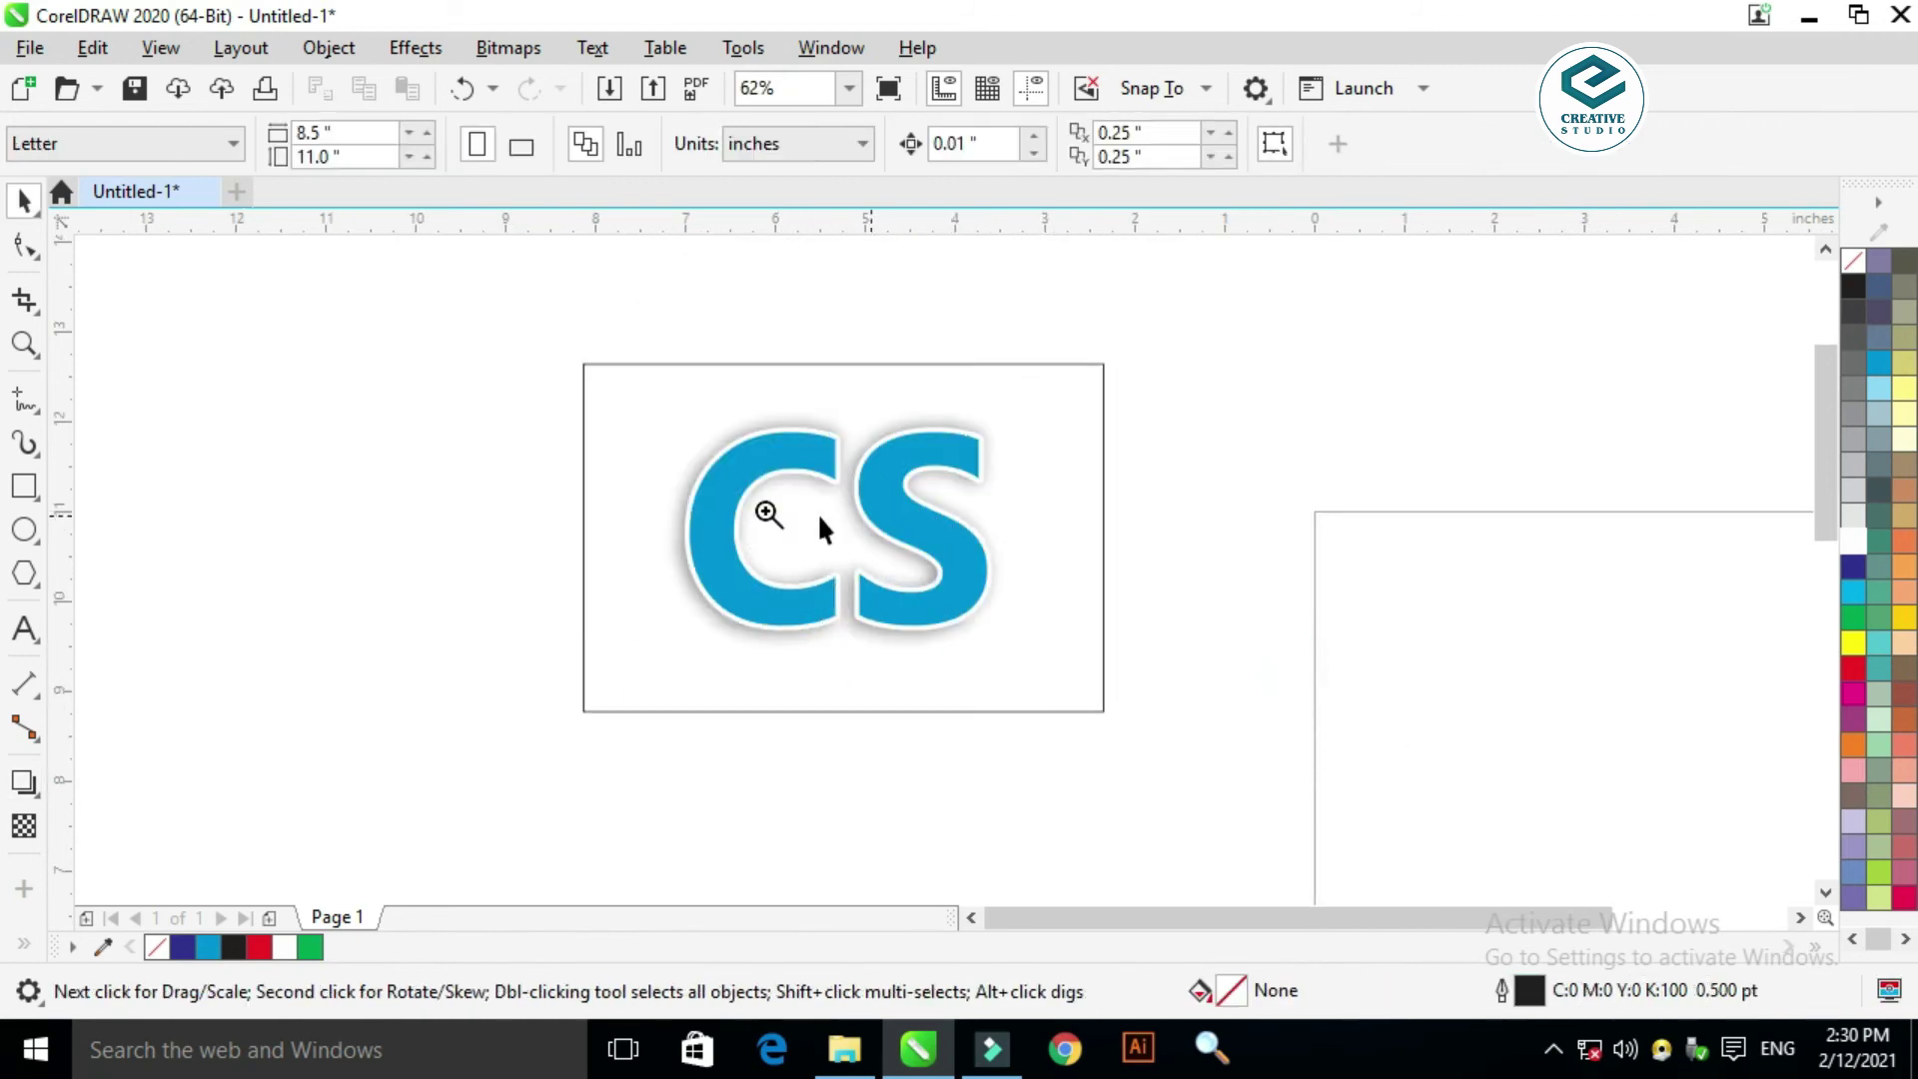
key("z")
left_click_drag(588, 361, 1106, 694)
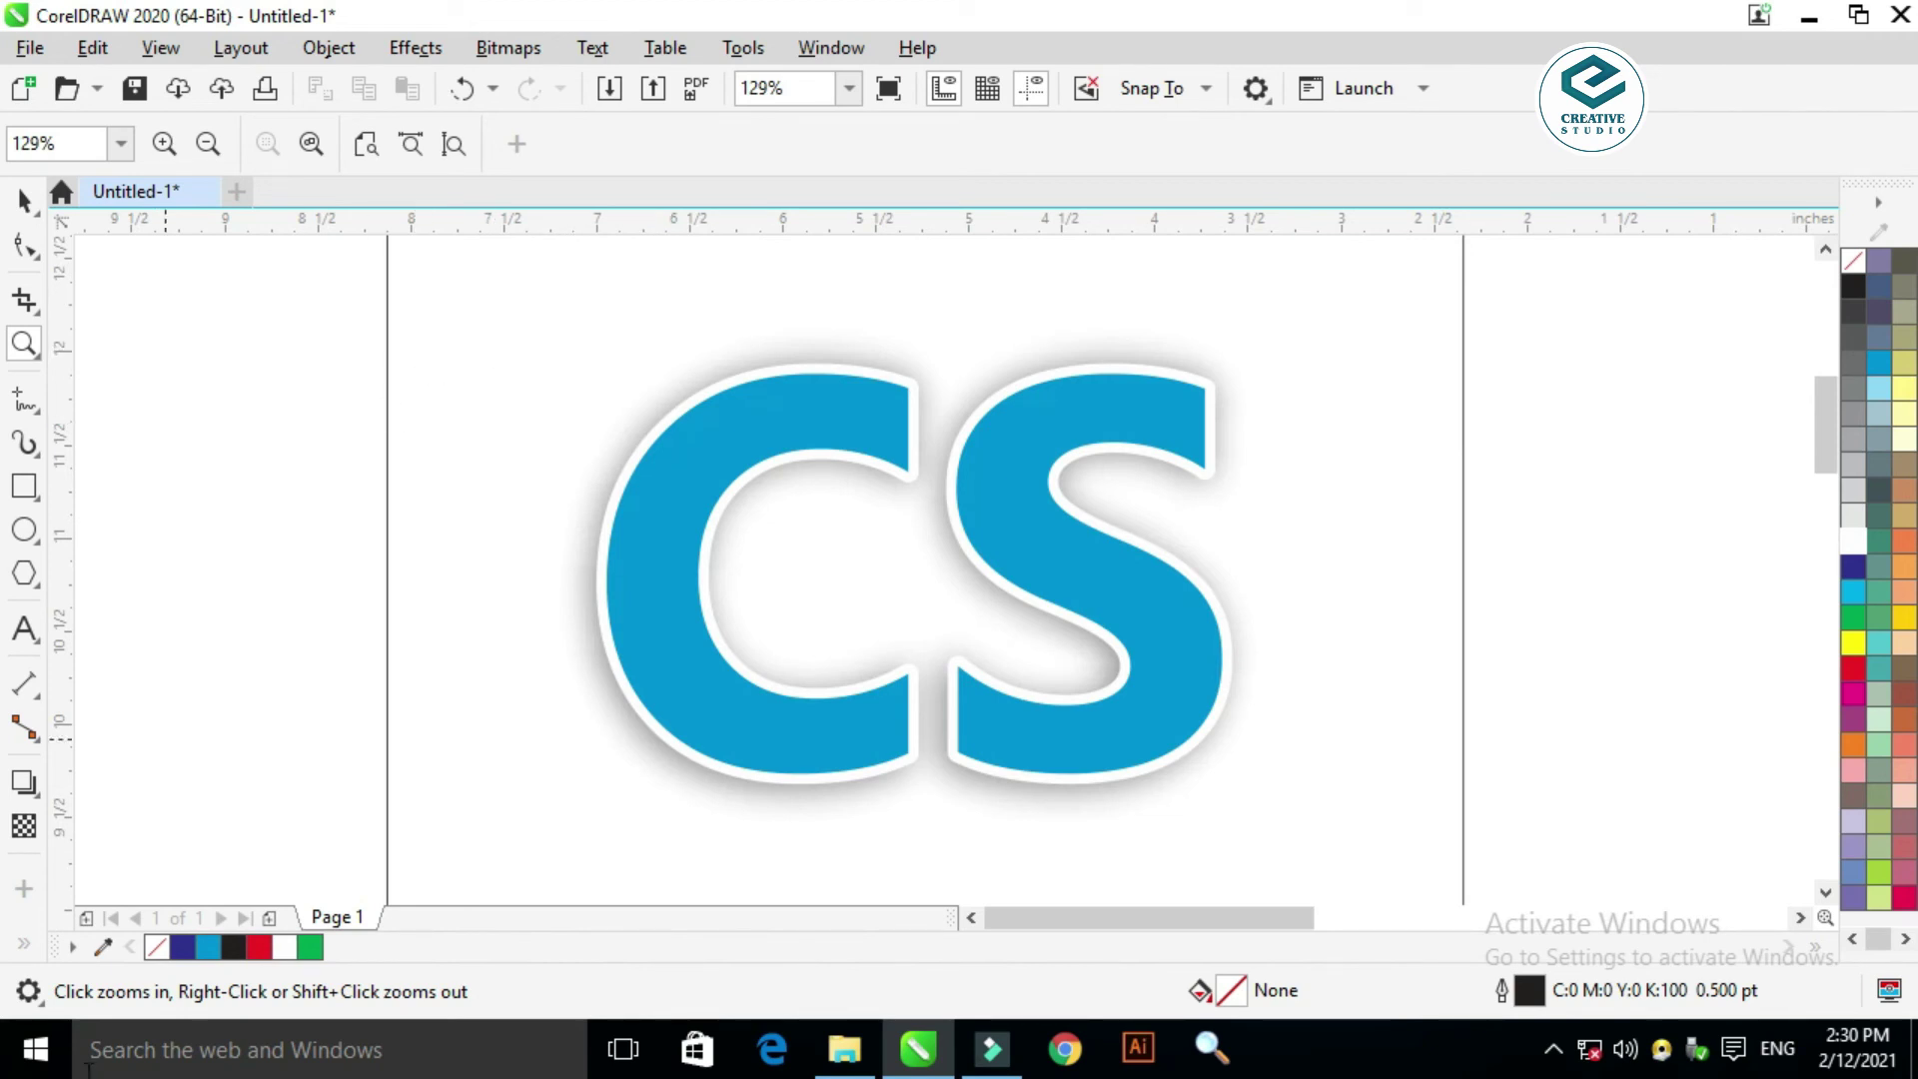
Step: Delete the shadowed CS lettering and its surrounding rectangle from the canvas
left_click(40, 796)
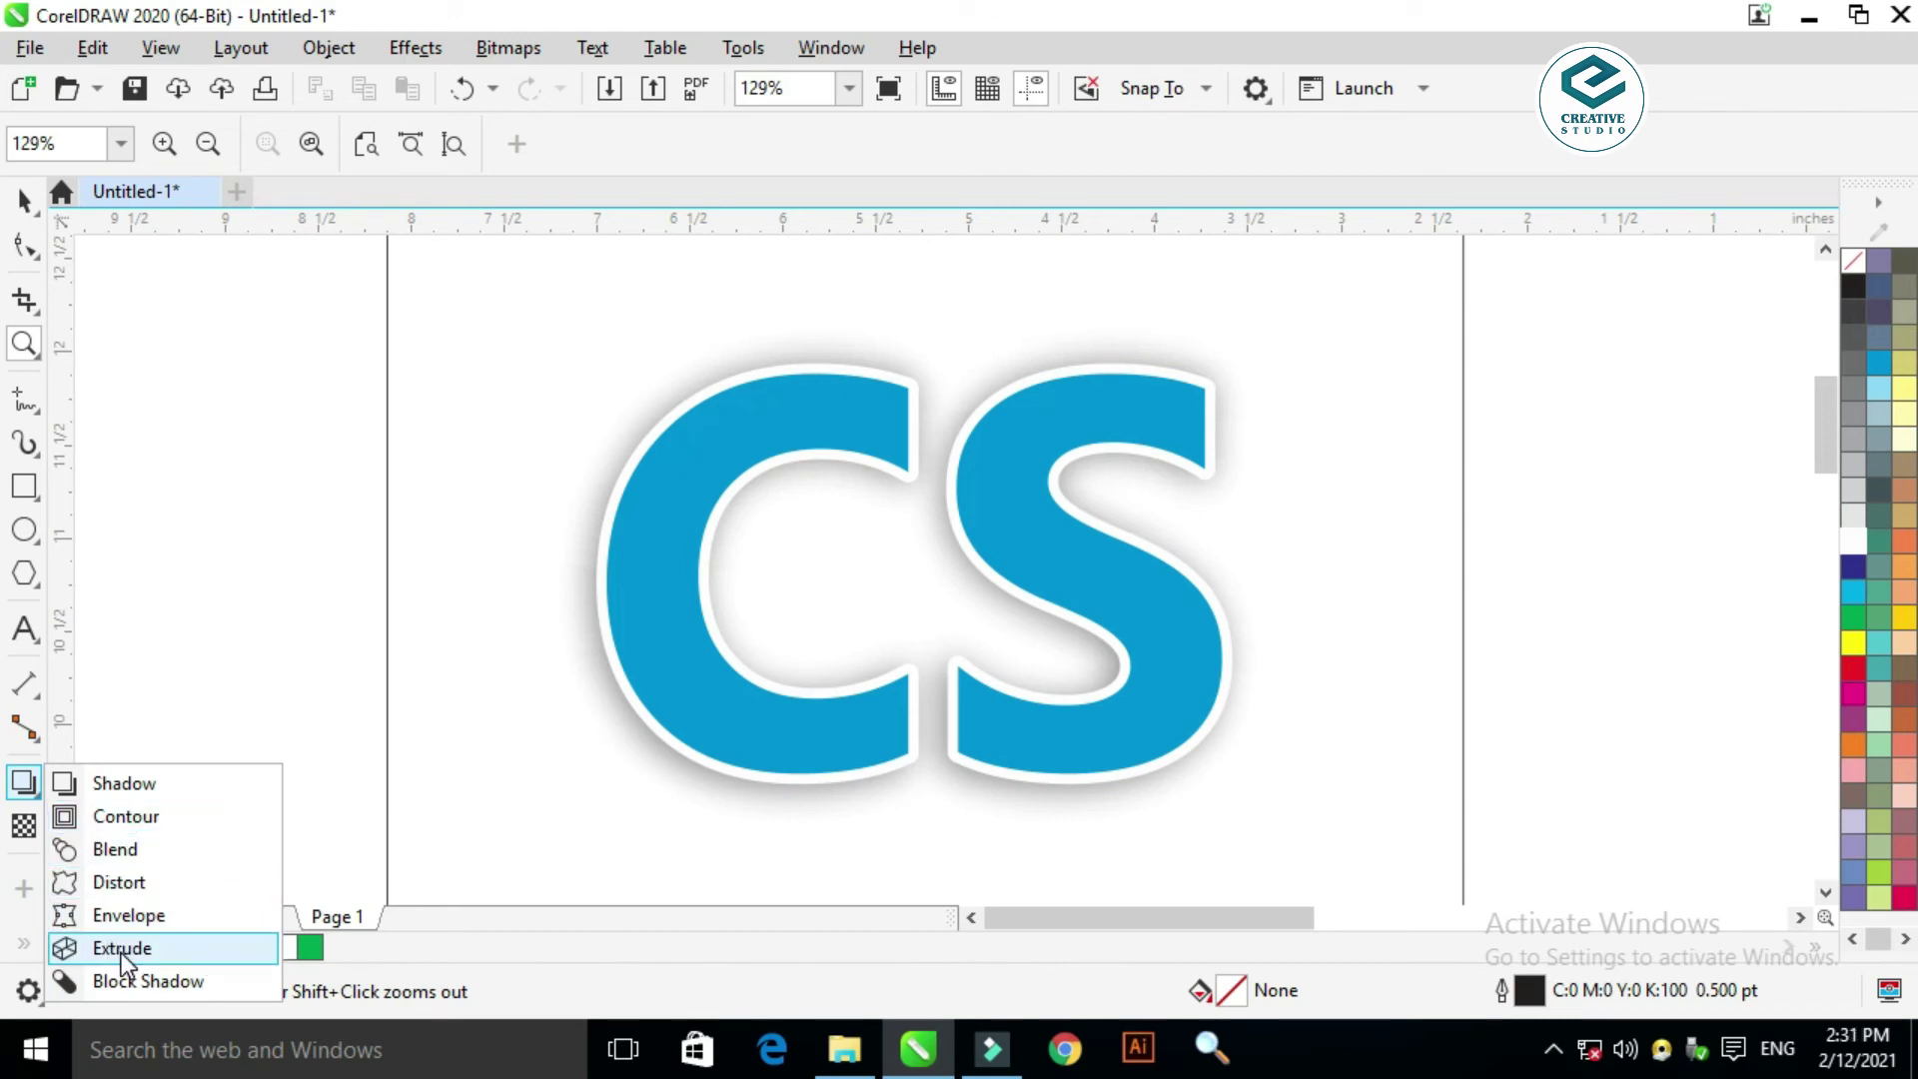
scroll(619, 499, "down", 5)
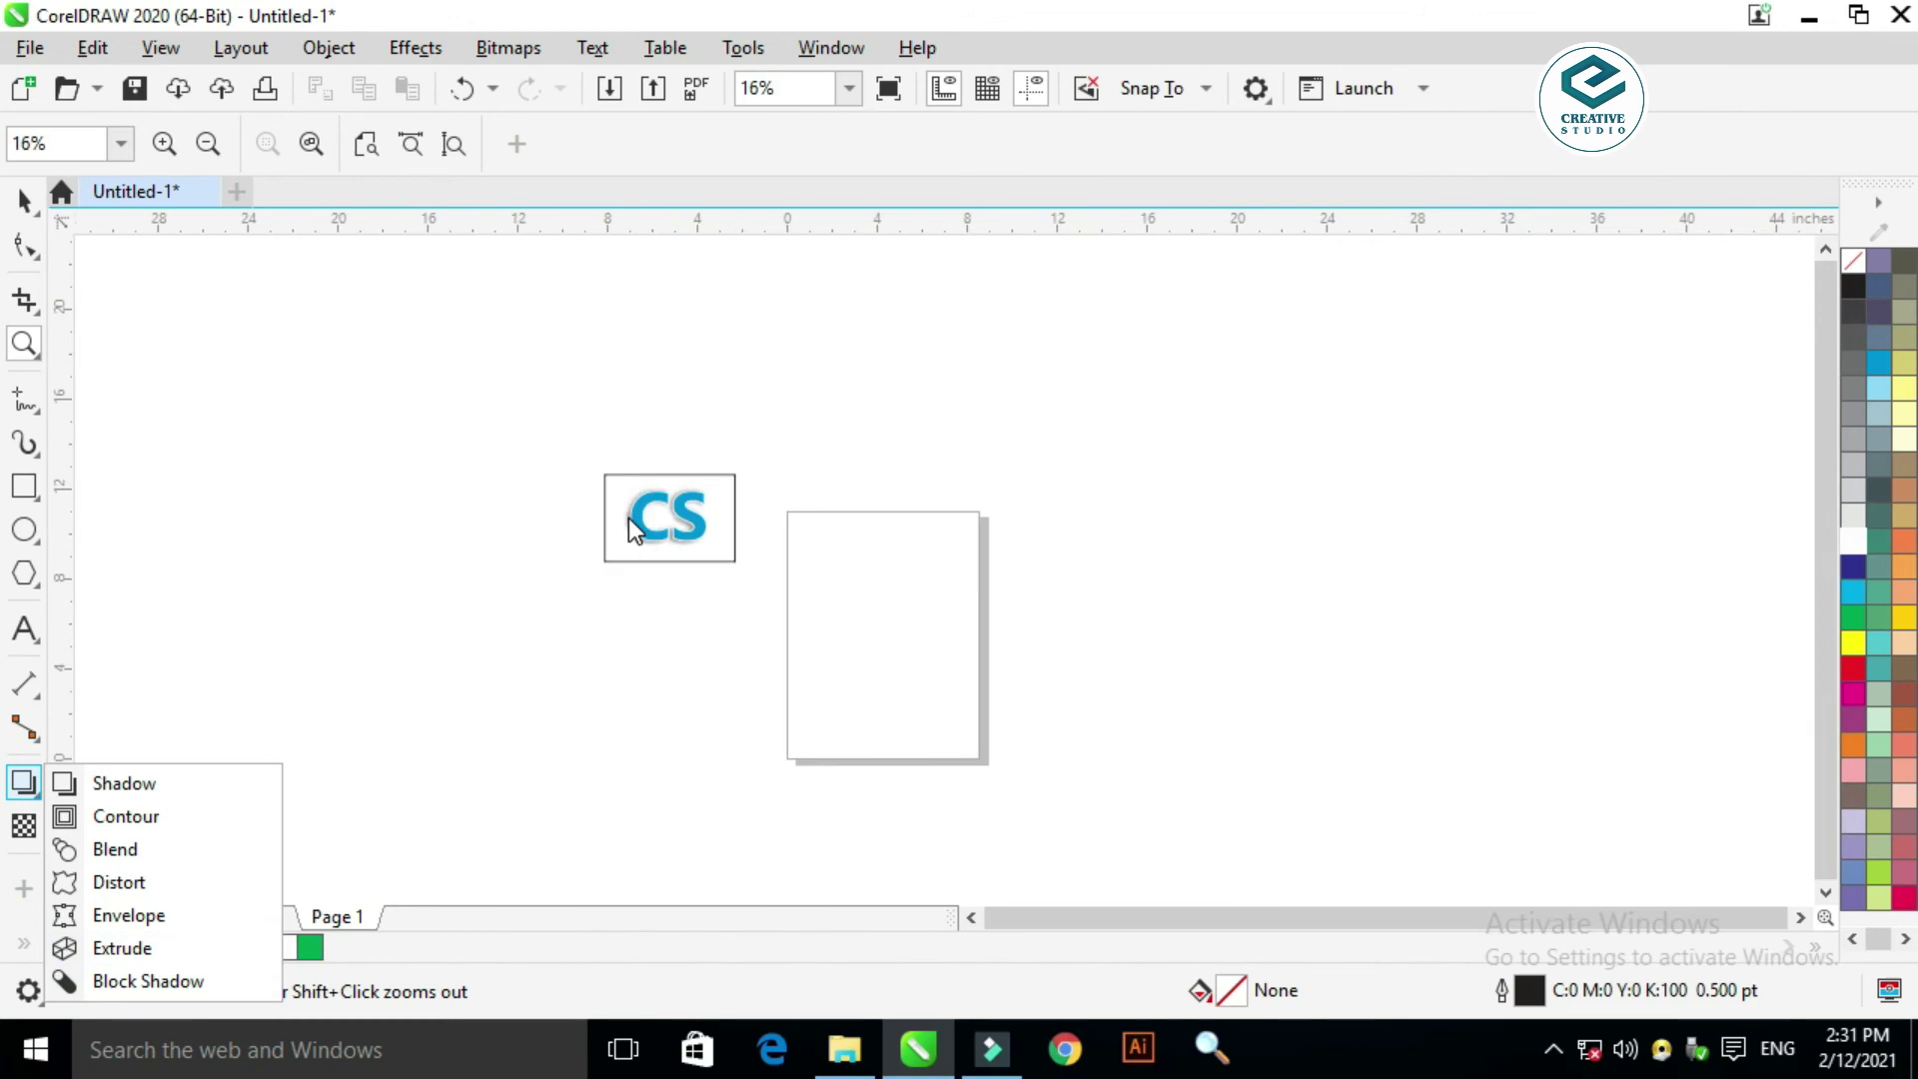
left_click(627, 517)
left_click_drag(563, 439, 741, 605)
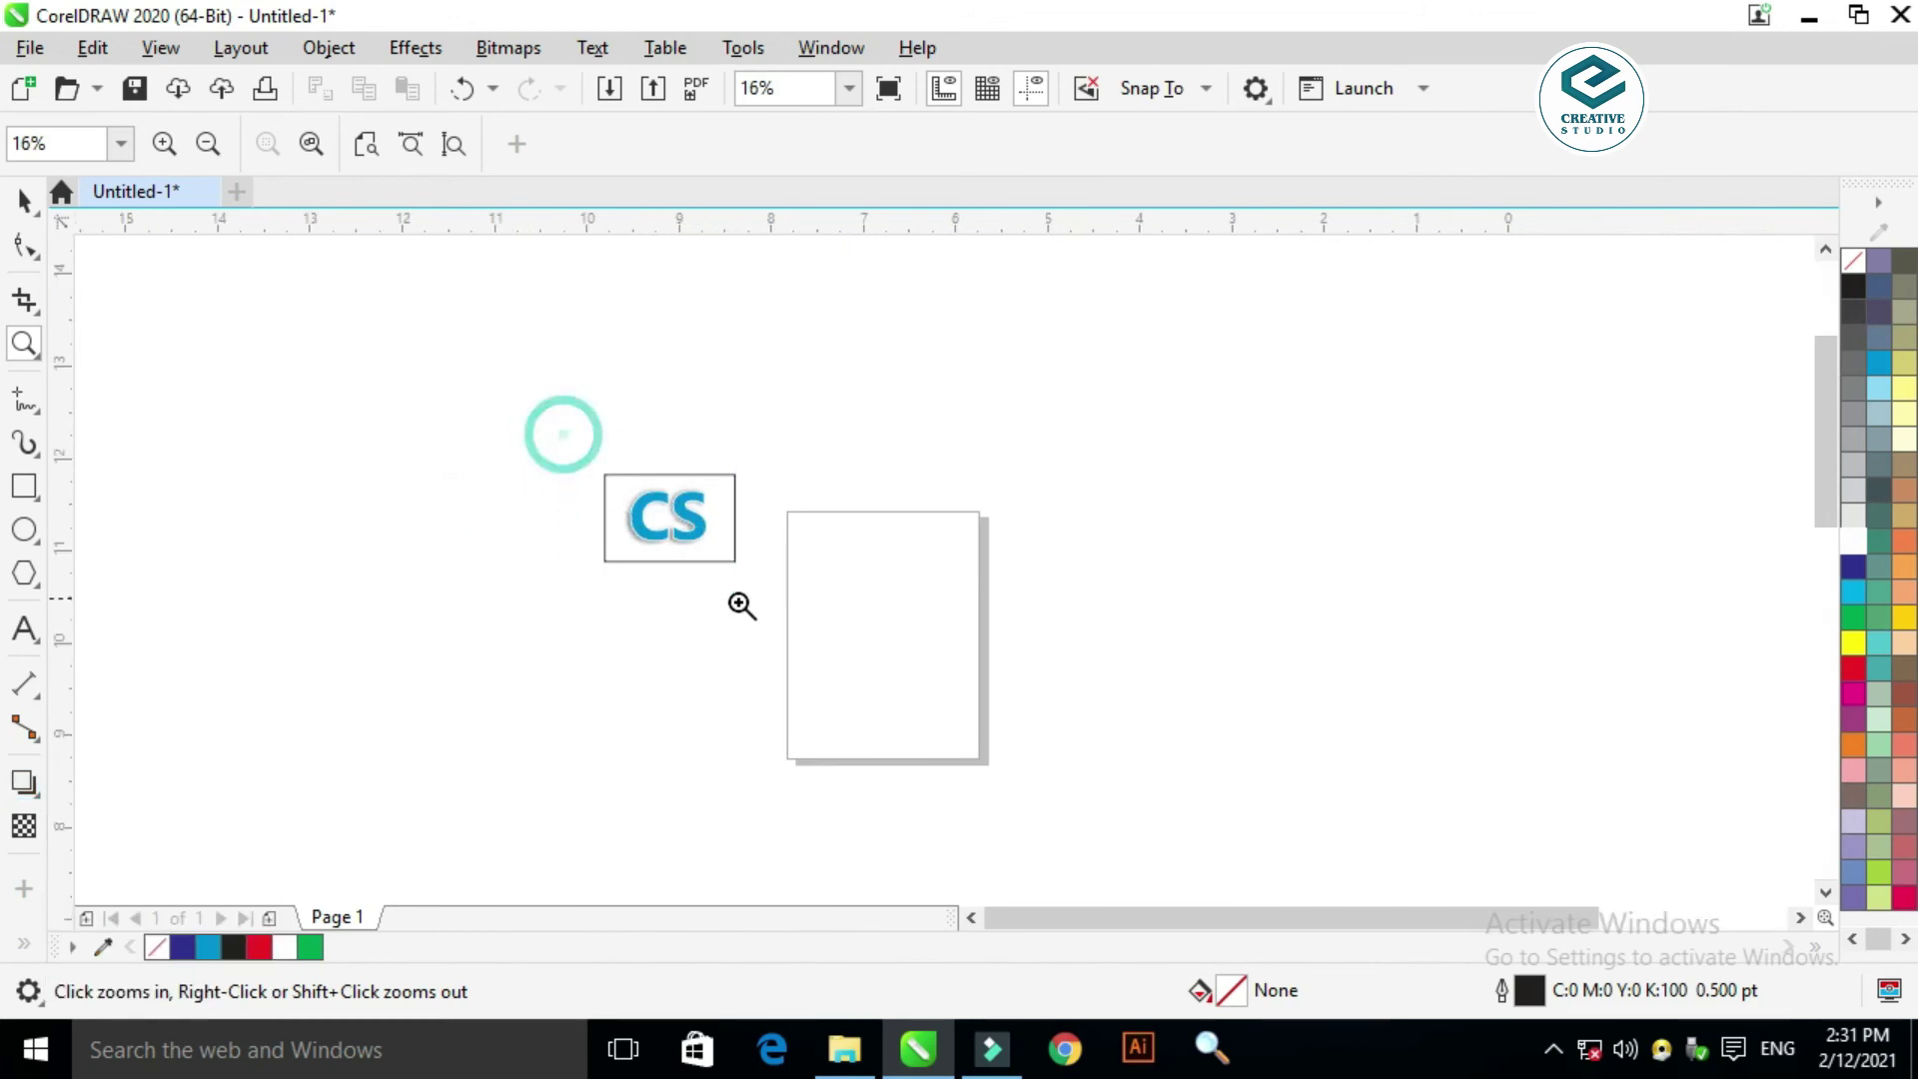
key("space")
left_click_drag(437, 287, 1408, 794)
key("Delete")
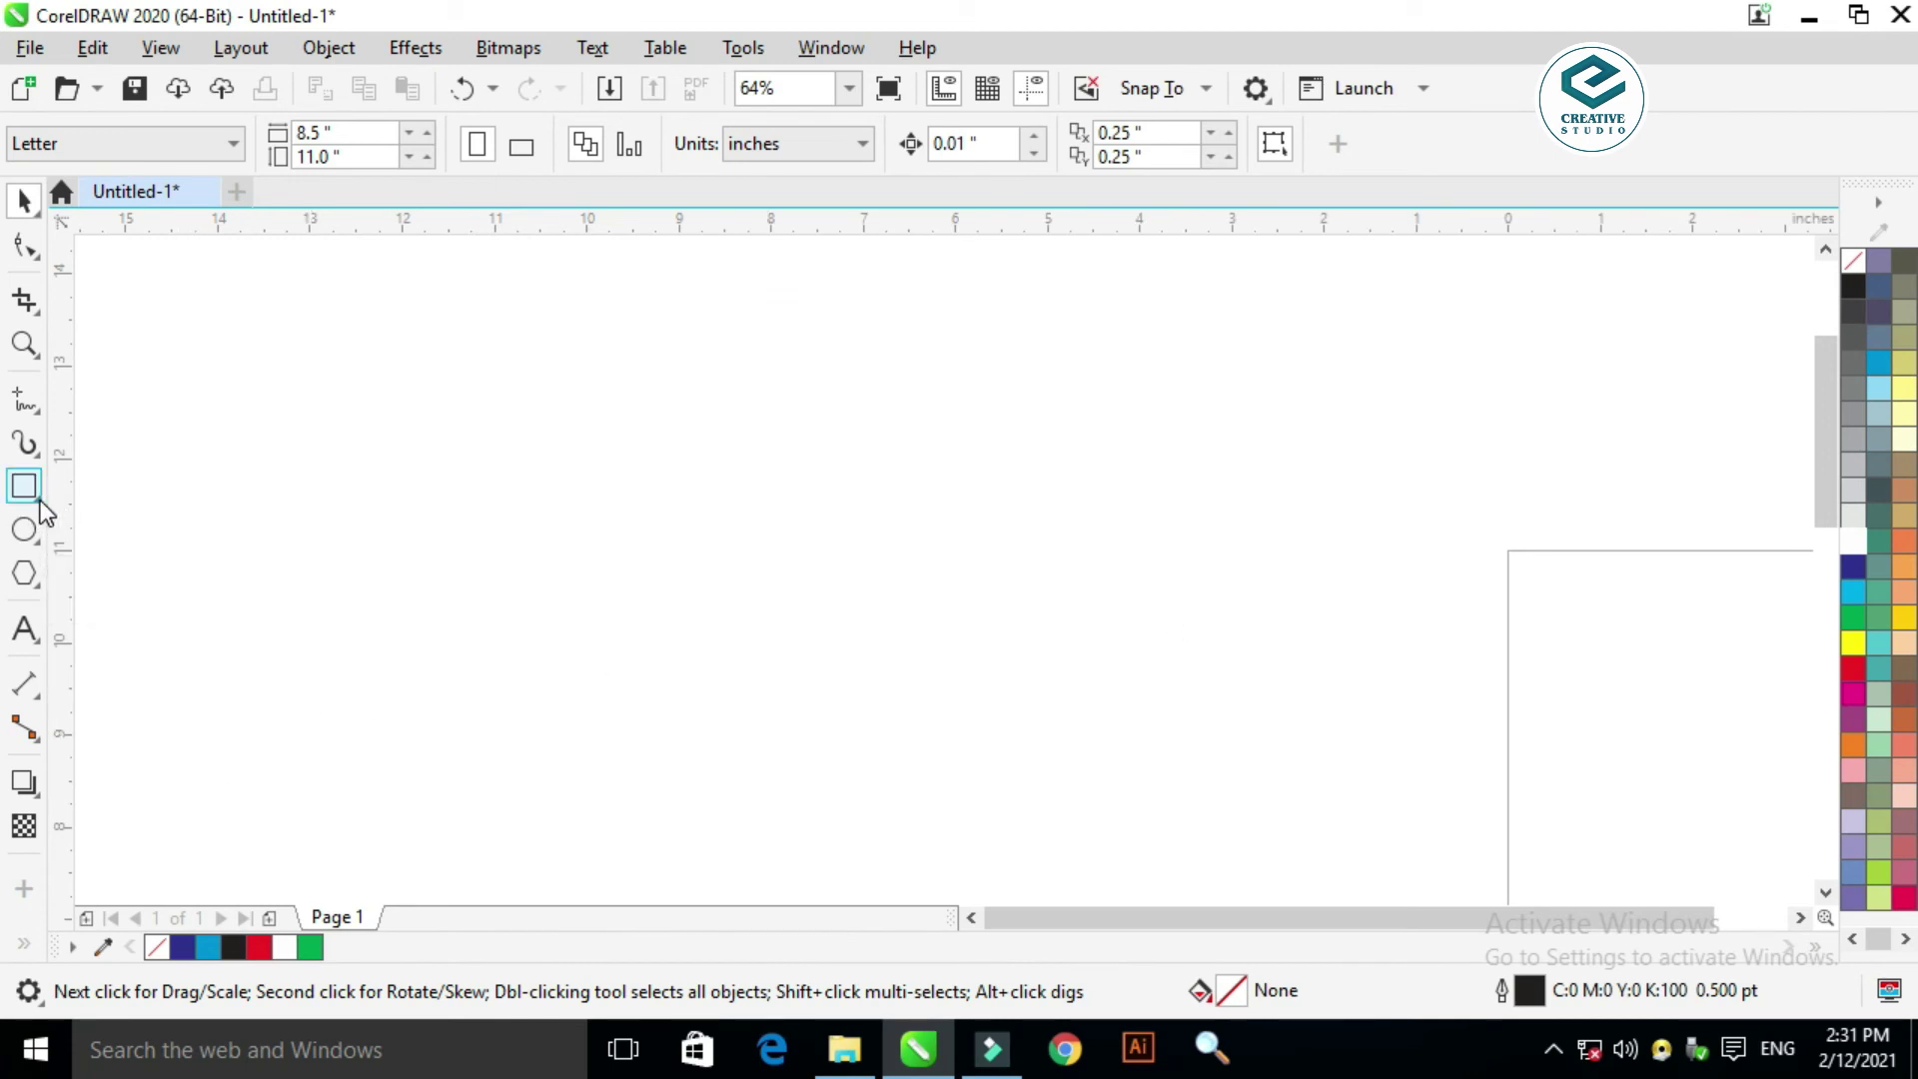
Step: Draw a circle about 4.93 inches in diameter and place it beside the page
left_click(38, 539)
left_click(120, 526)
left_click_drag(529, 348, 931, 802)
key("space")
left_click_drag(831, 508, 947, 494)
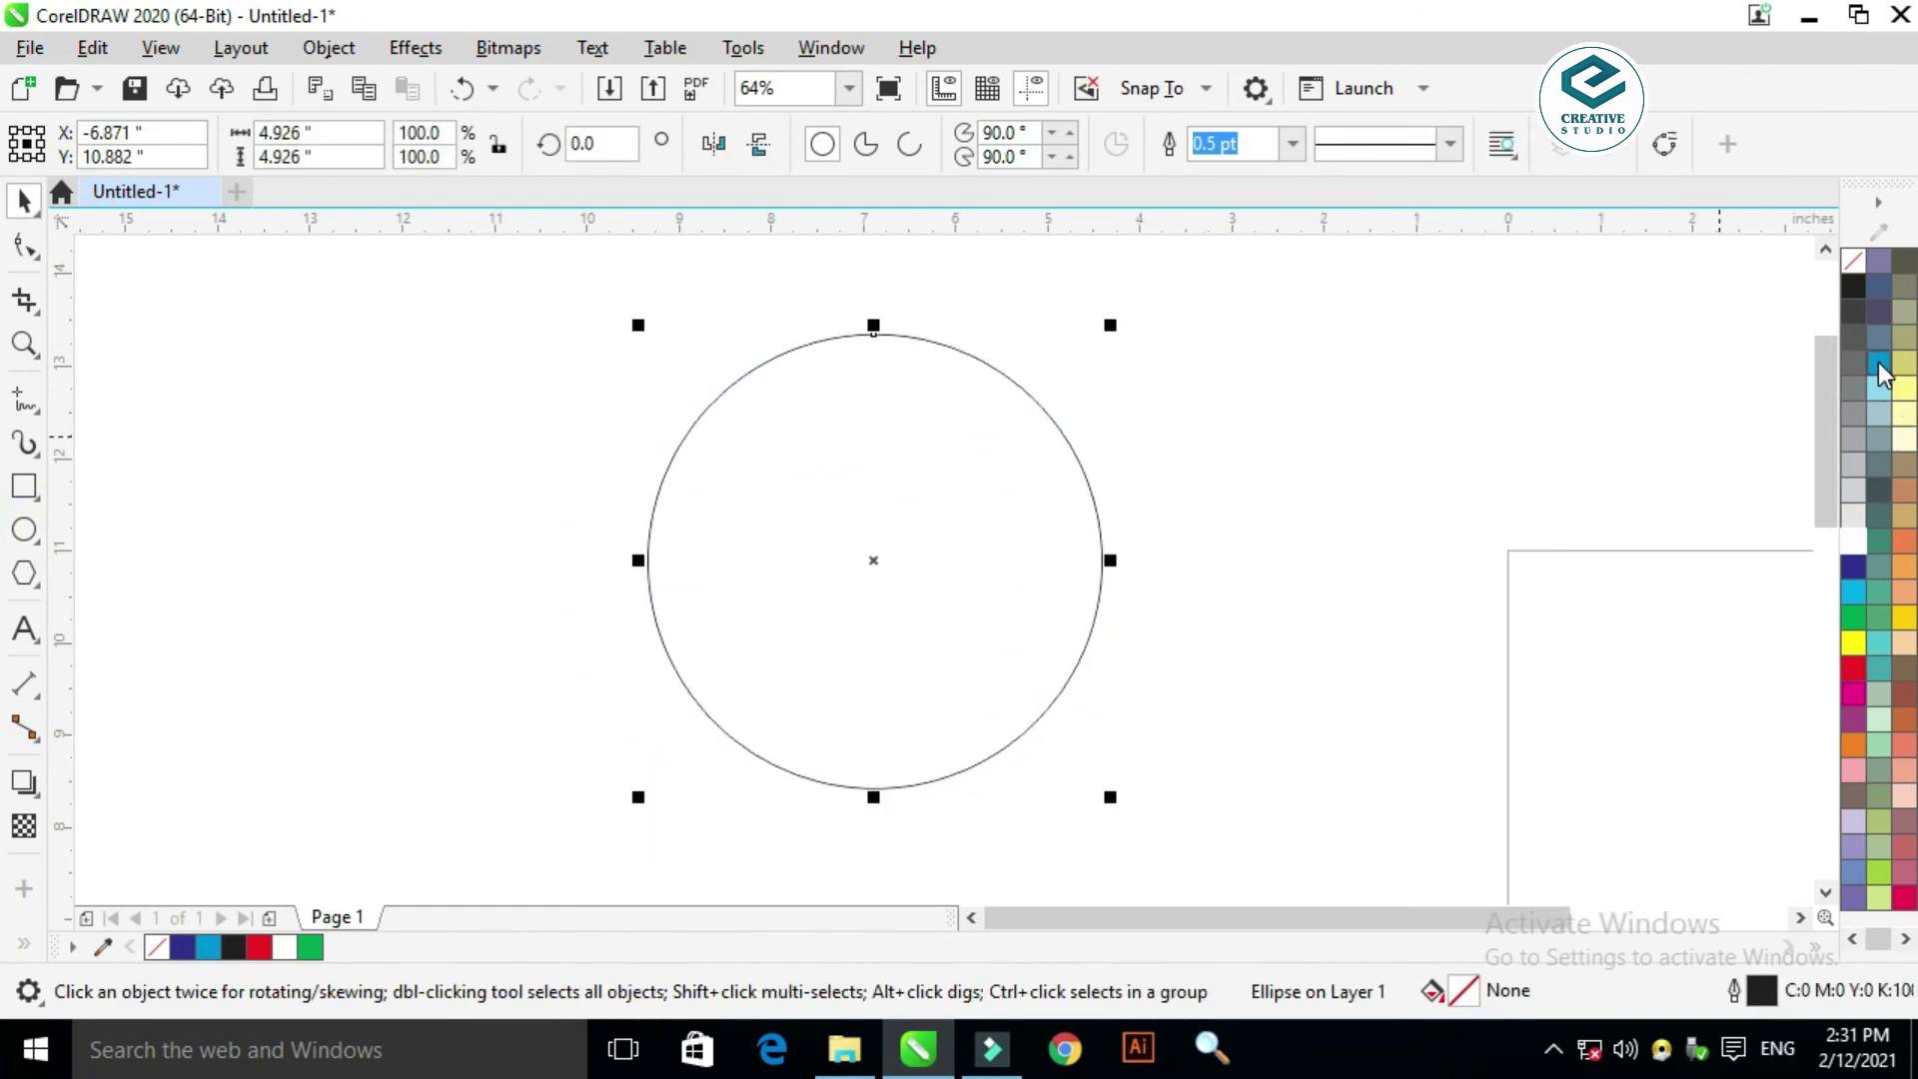
Step: Fill the circle with blue (C100 M20 Y0 K0) and remove its outline
left_click(1878, 361)
type("0")
key("Return")
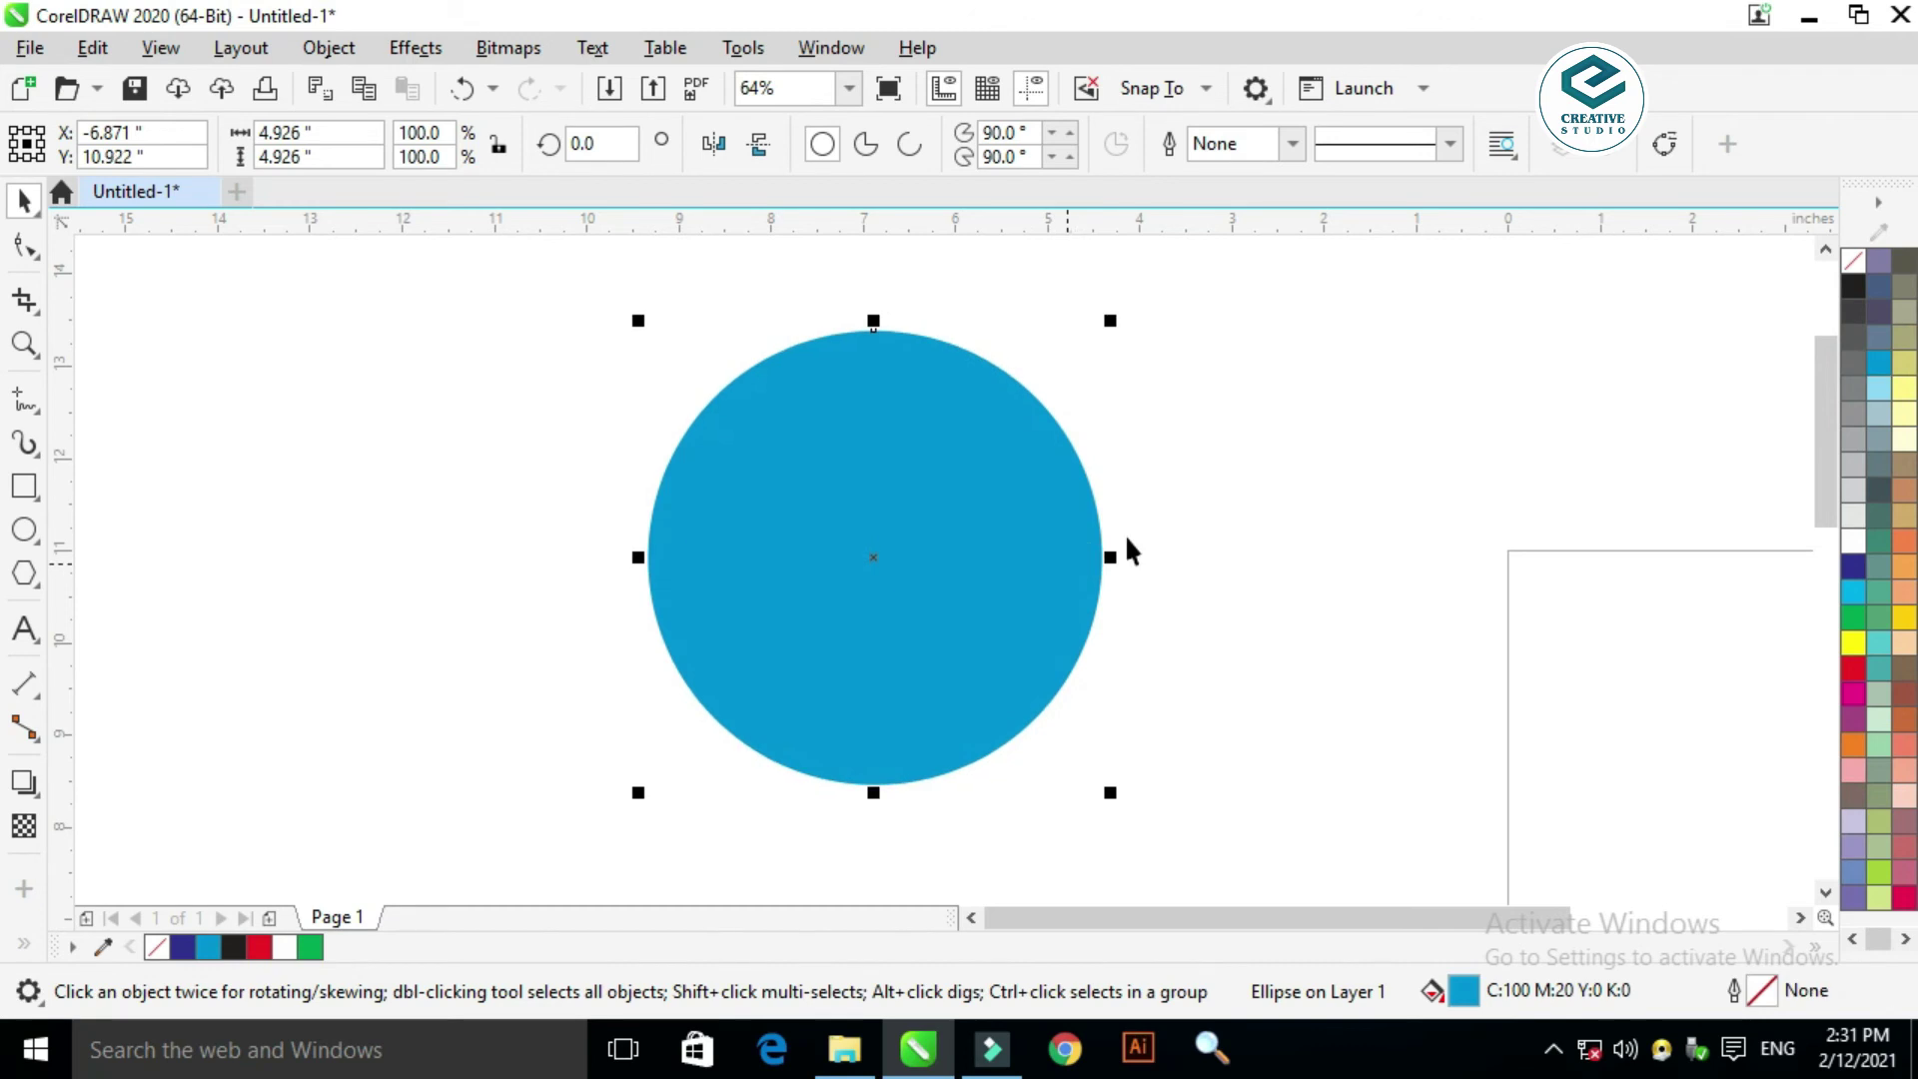
Step: Draw a five-sided polygon about 3.25 × 3.09 inches beside the blue circle
left_click(22, 573)
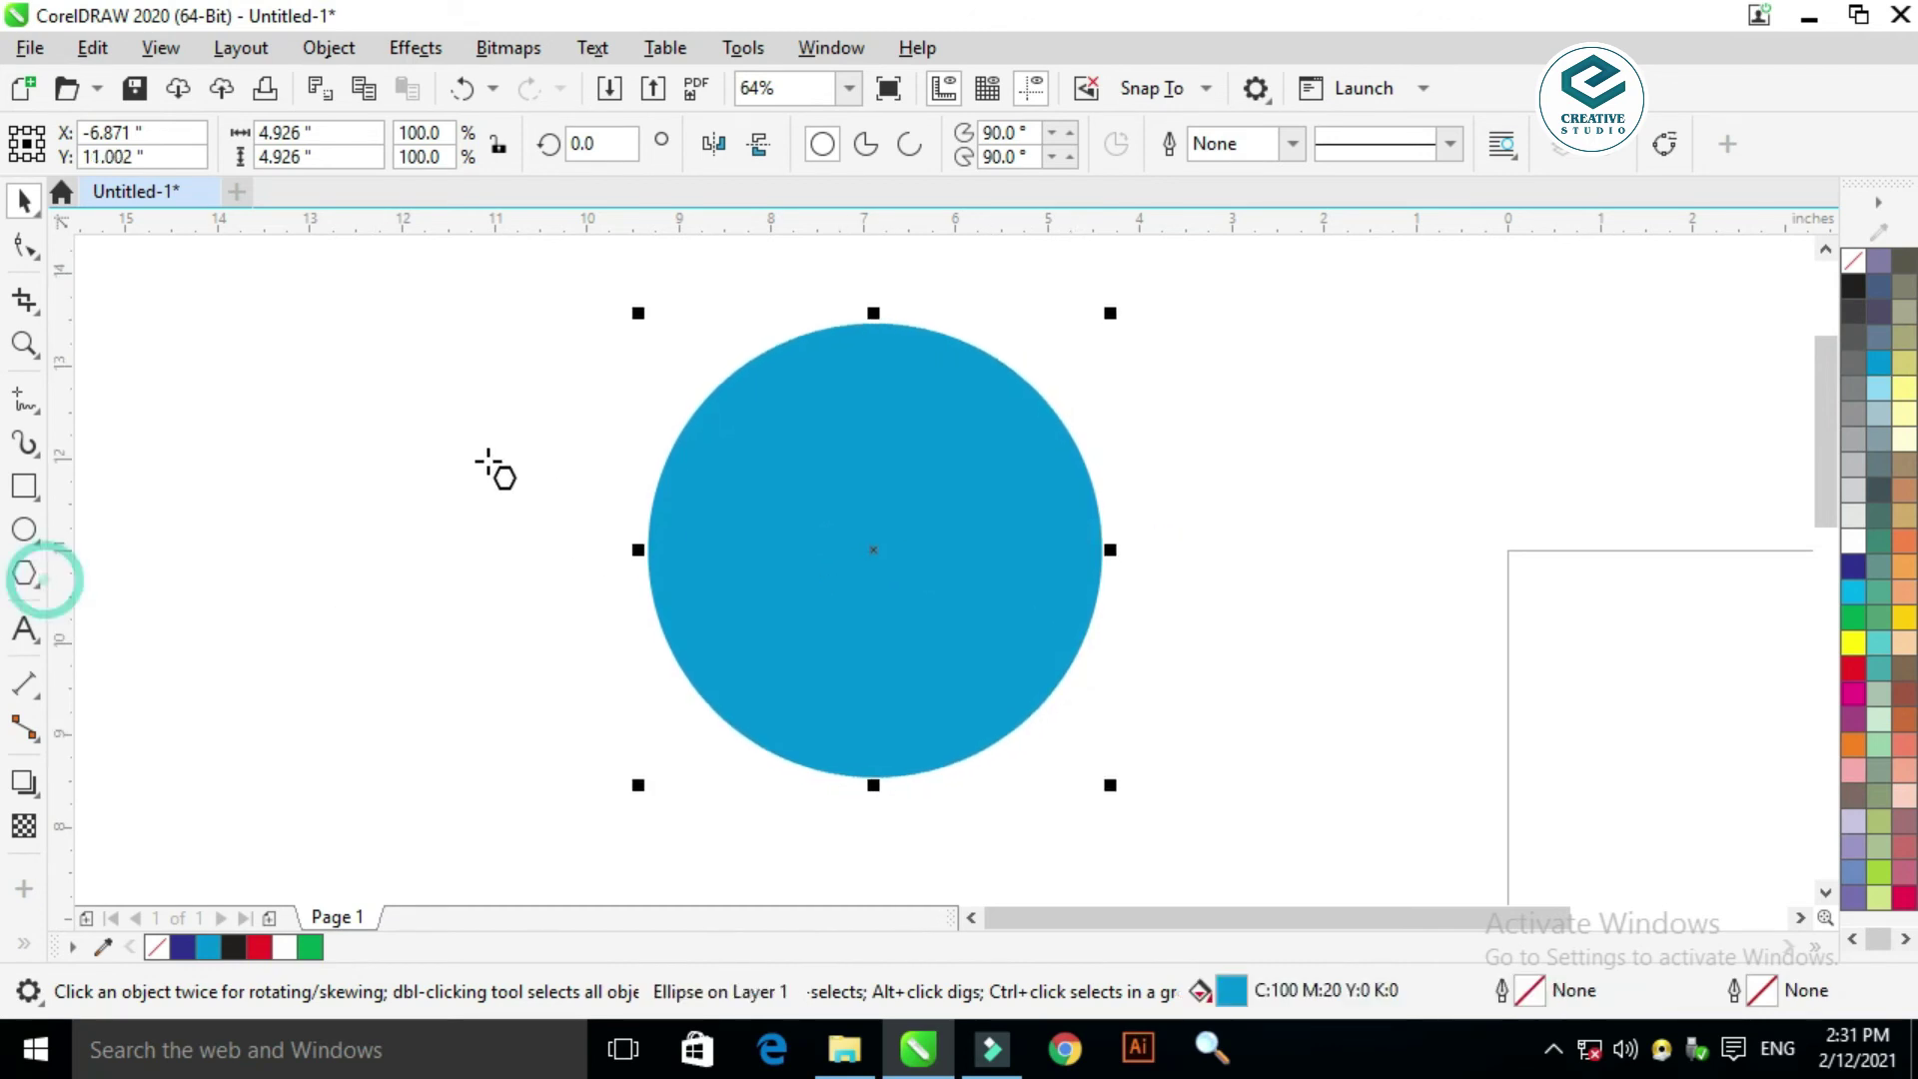
left_click_drag(311, 392, 555, 719)
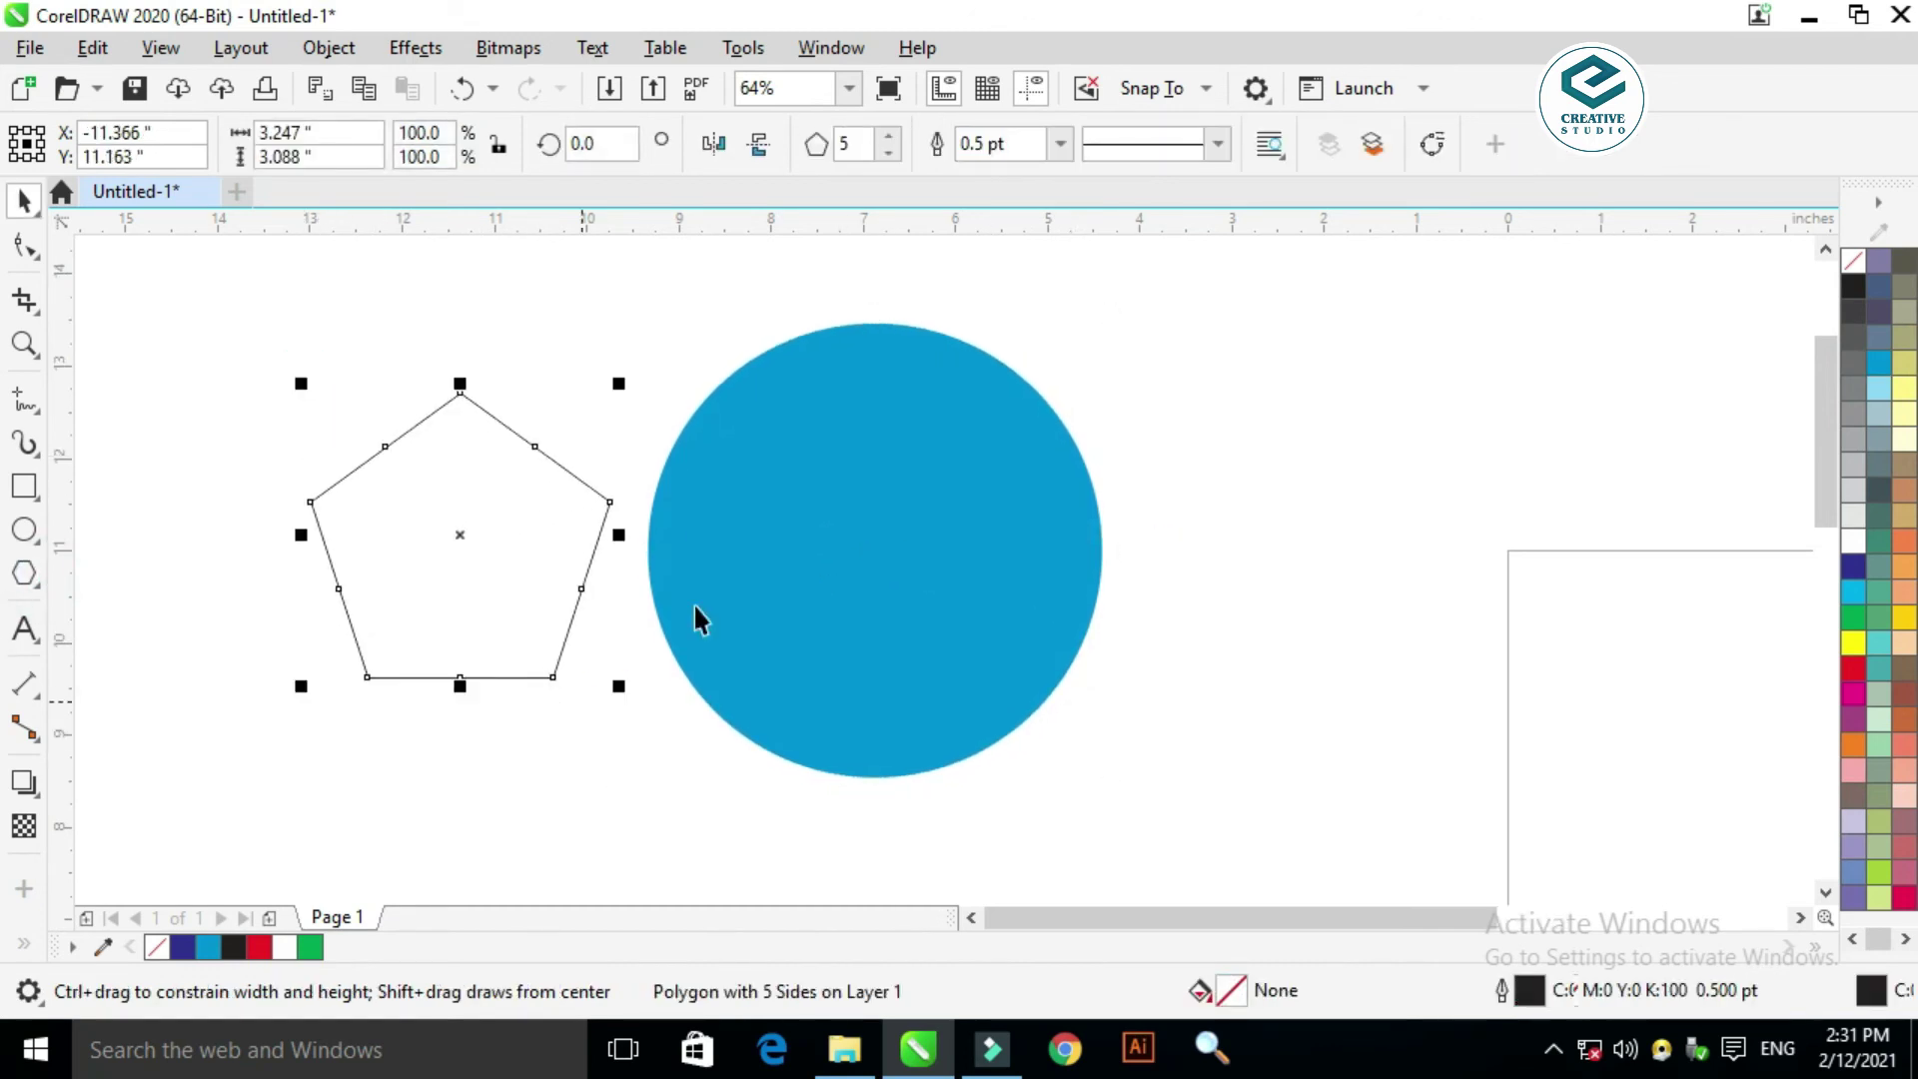
key("space")
left_click(904, 526)
left_click(355, 577)
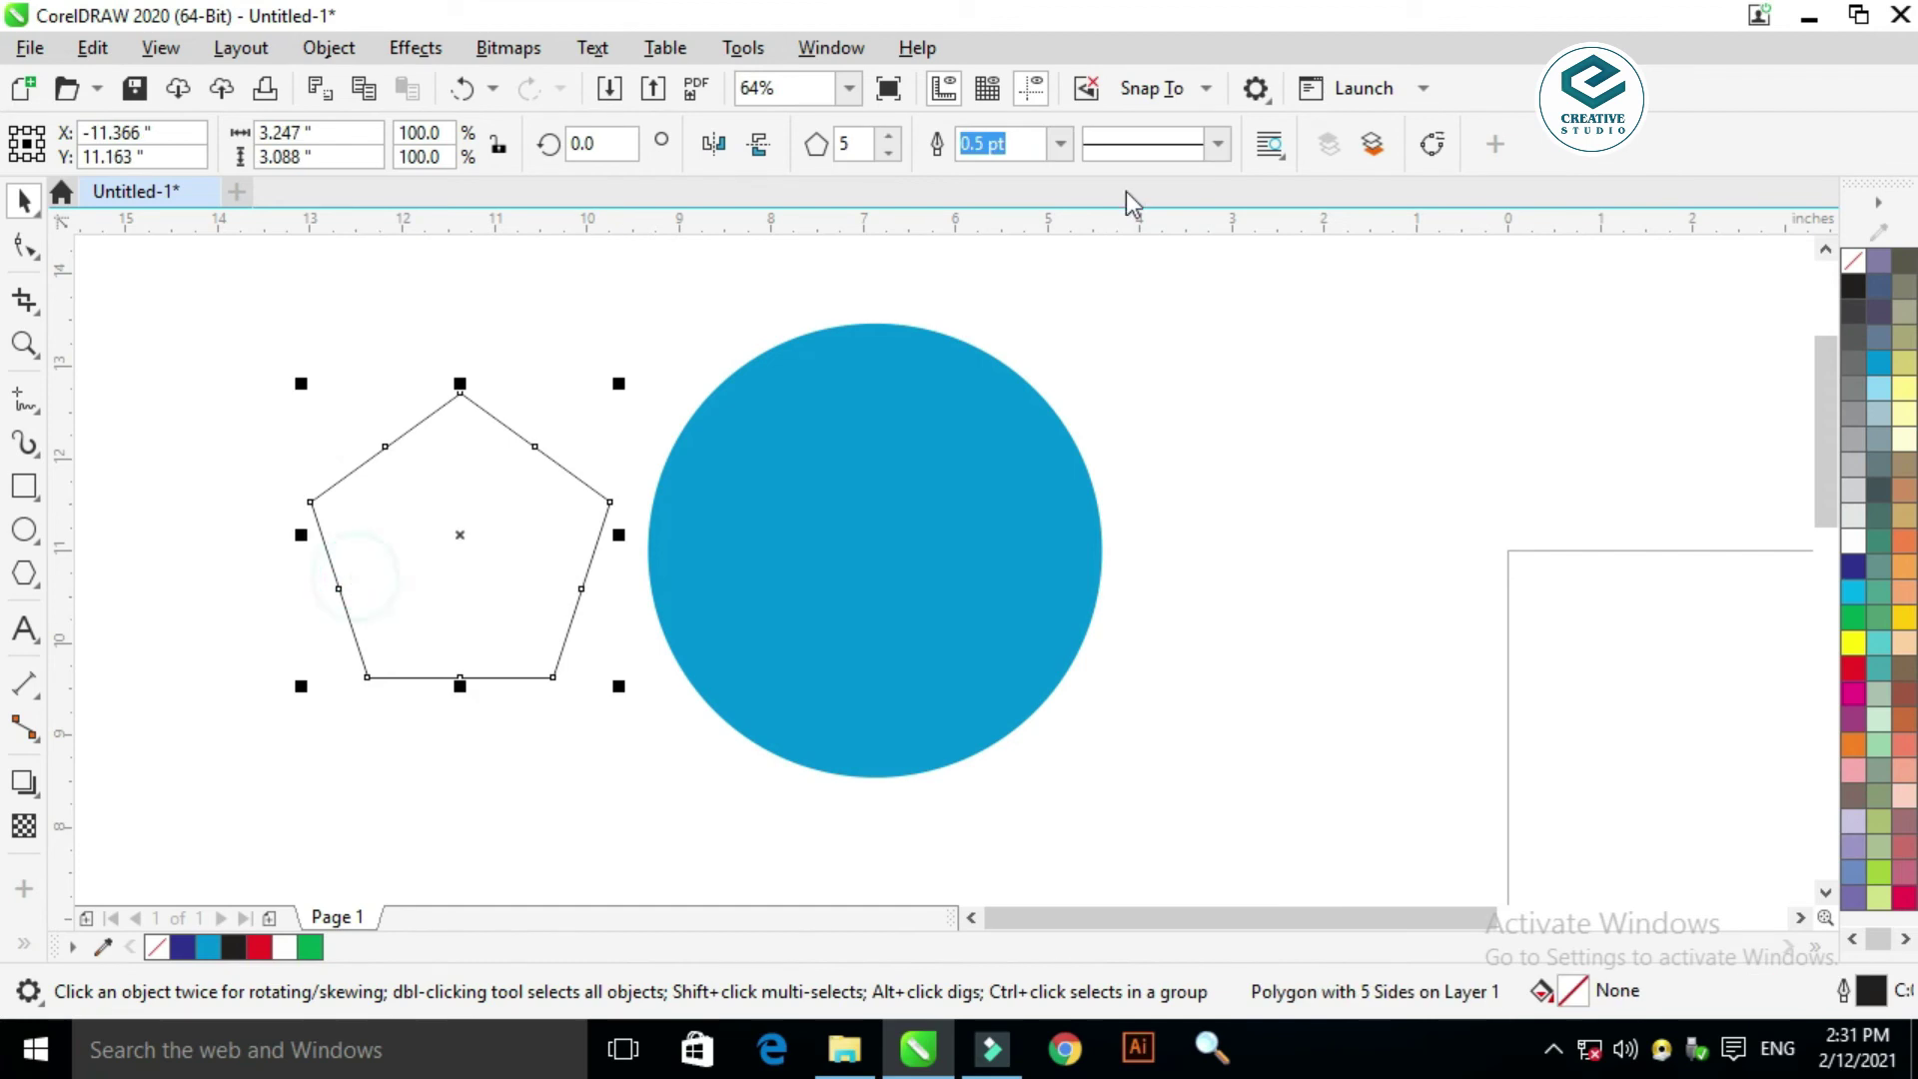
Step: Try 6 and 7 sides on the polygon and settle on 4 sides for a diamond shape
left_click(885, 155)
left_click(885, 136)
left_click(887, 137)
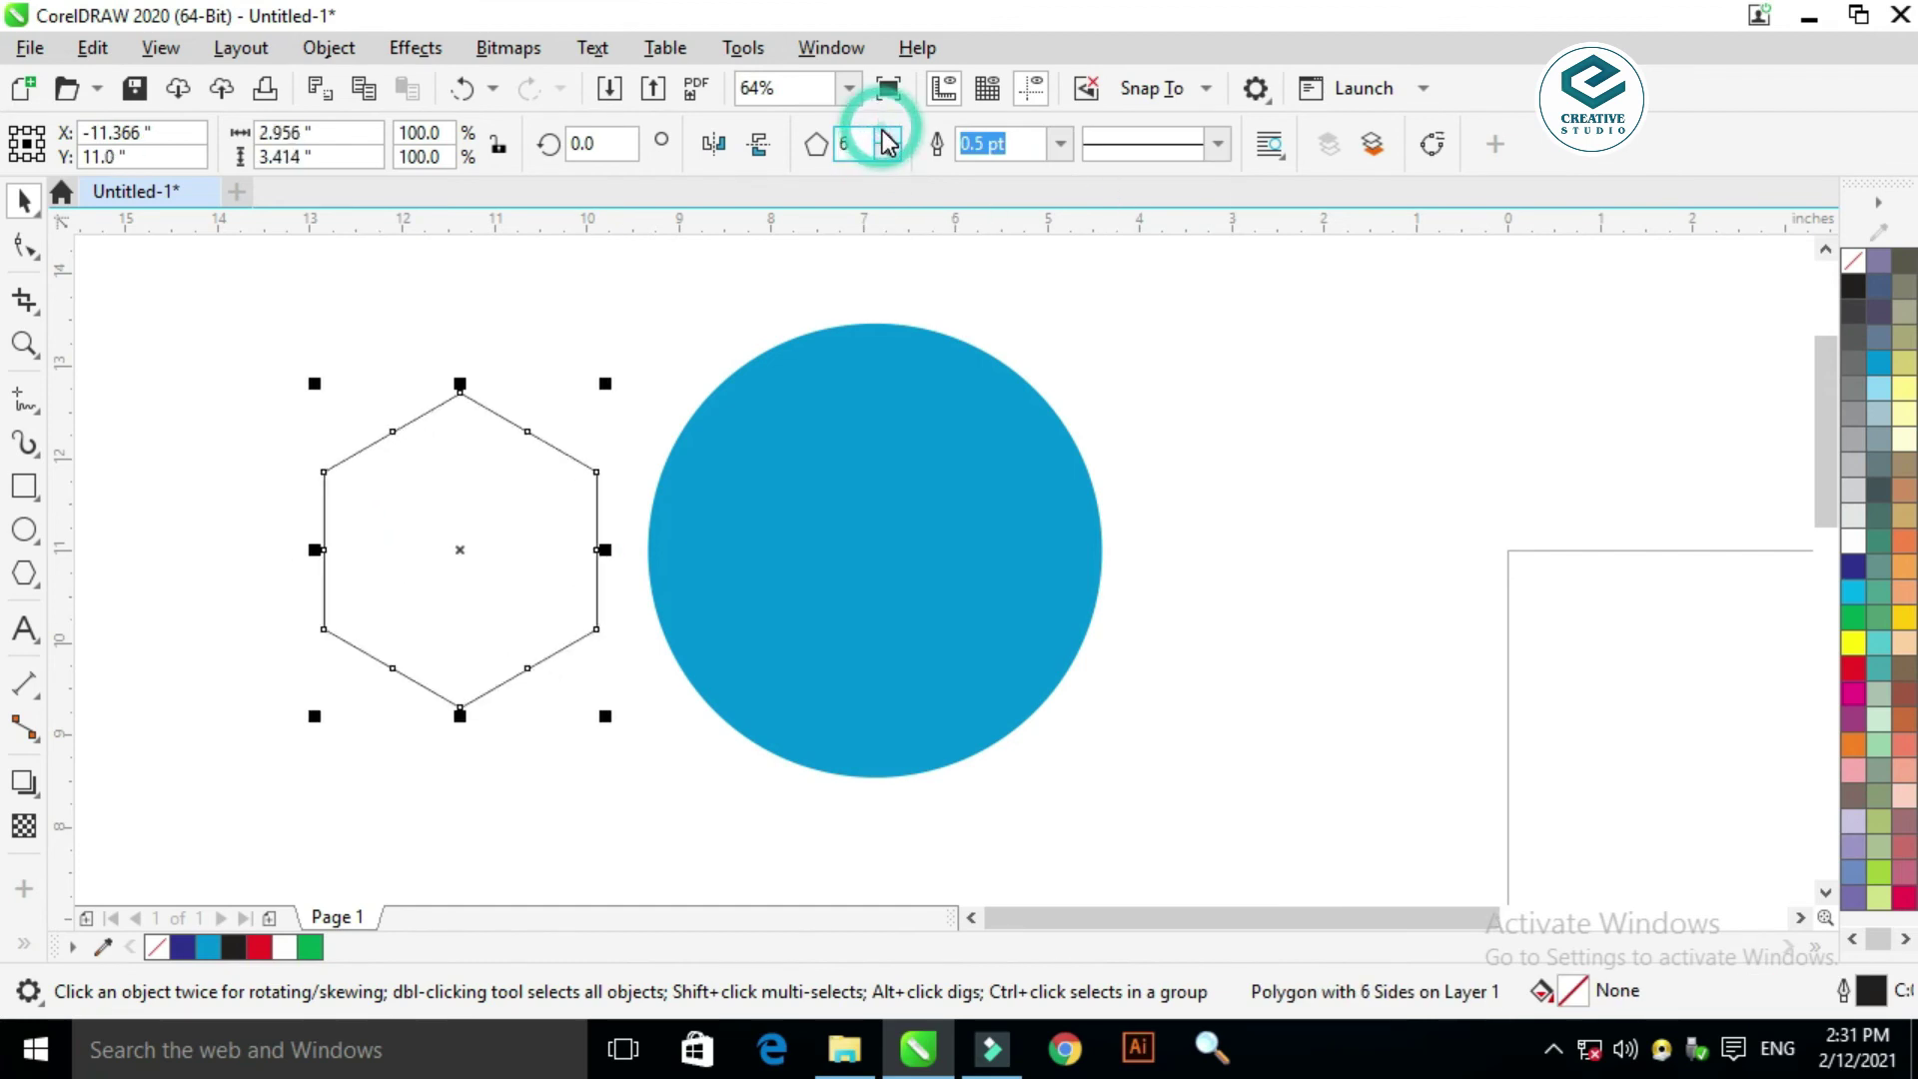
left_click(887, 137)
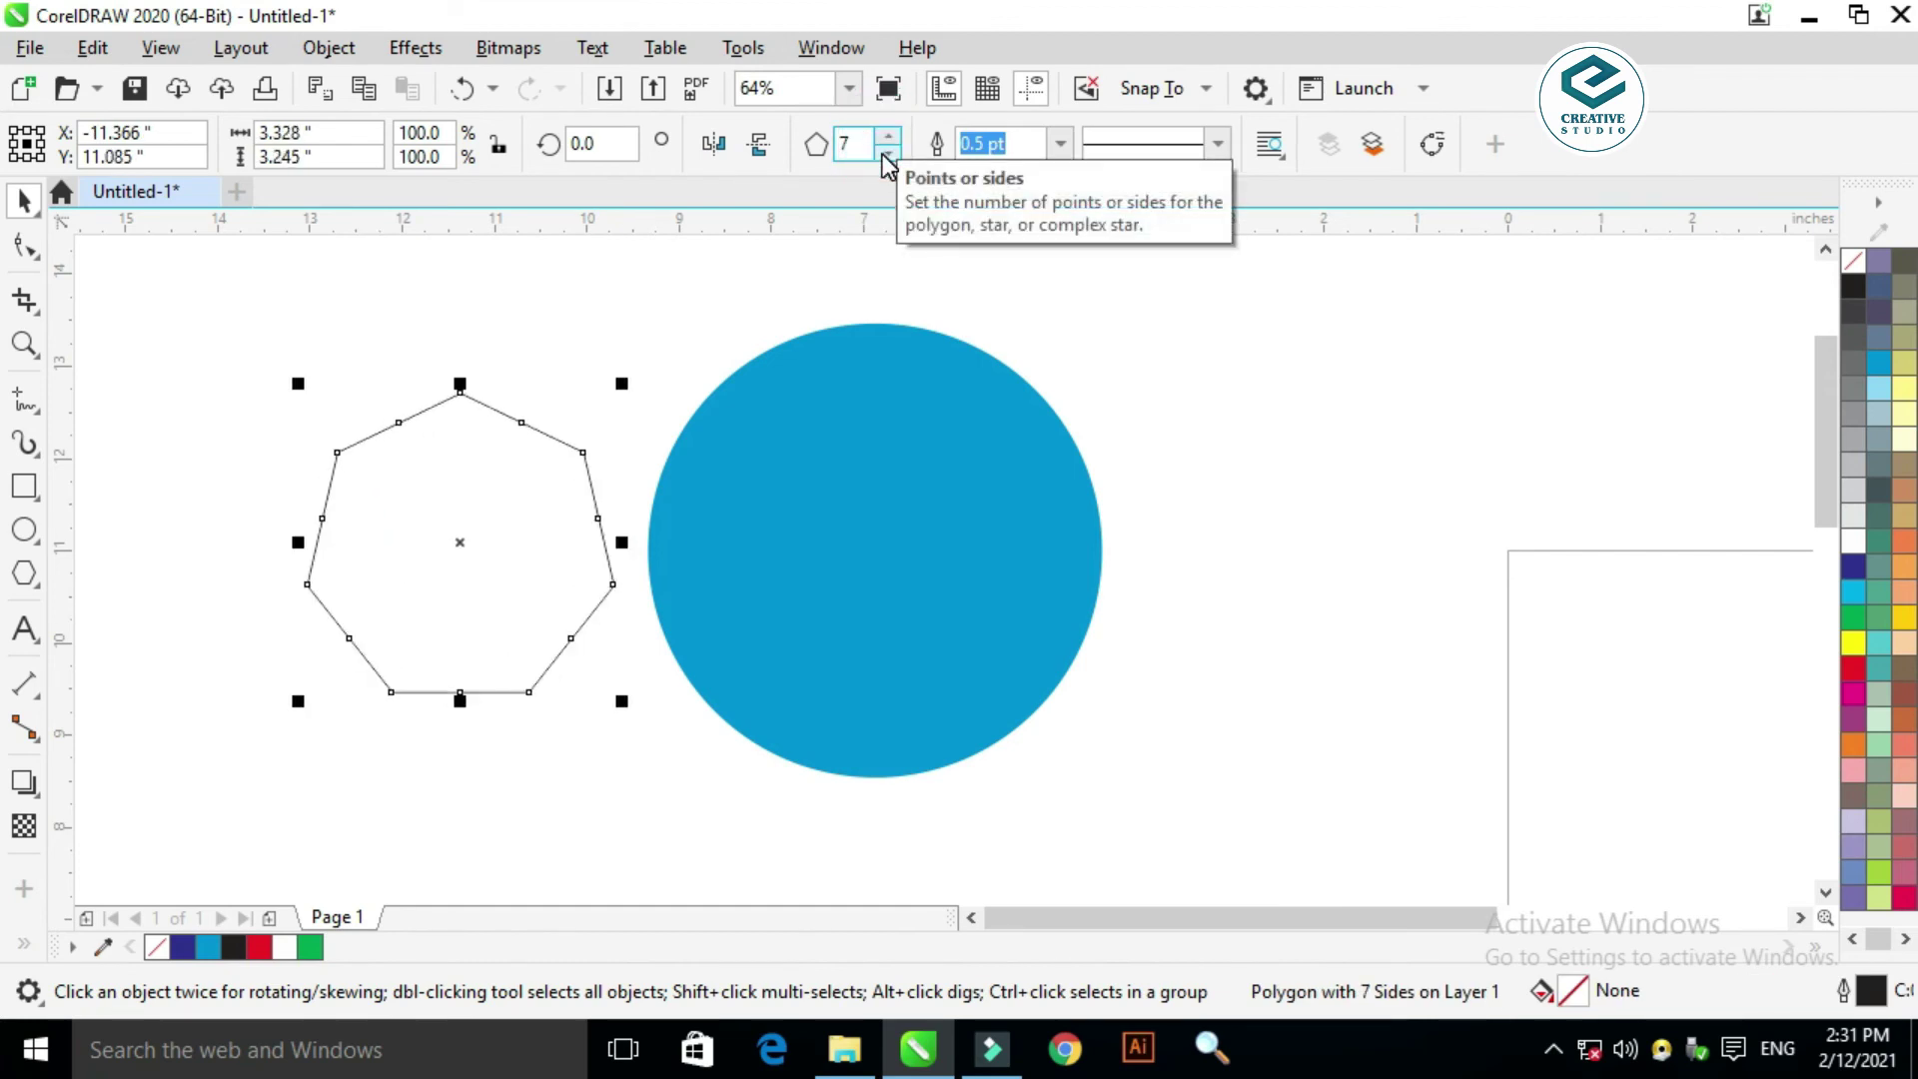
left_click(884, 157)
left_click(885, 157)
left_click(885, 157)
left_click(884, 157)
left_click(885, 137)
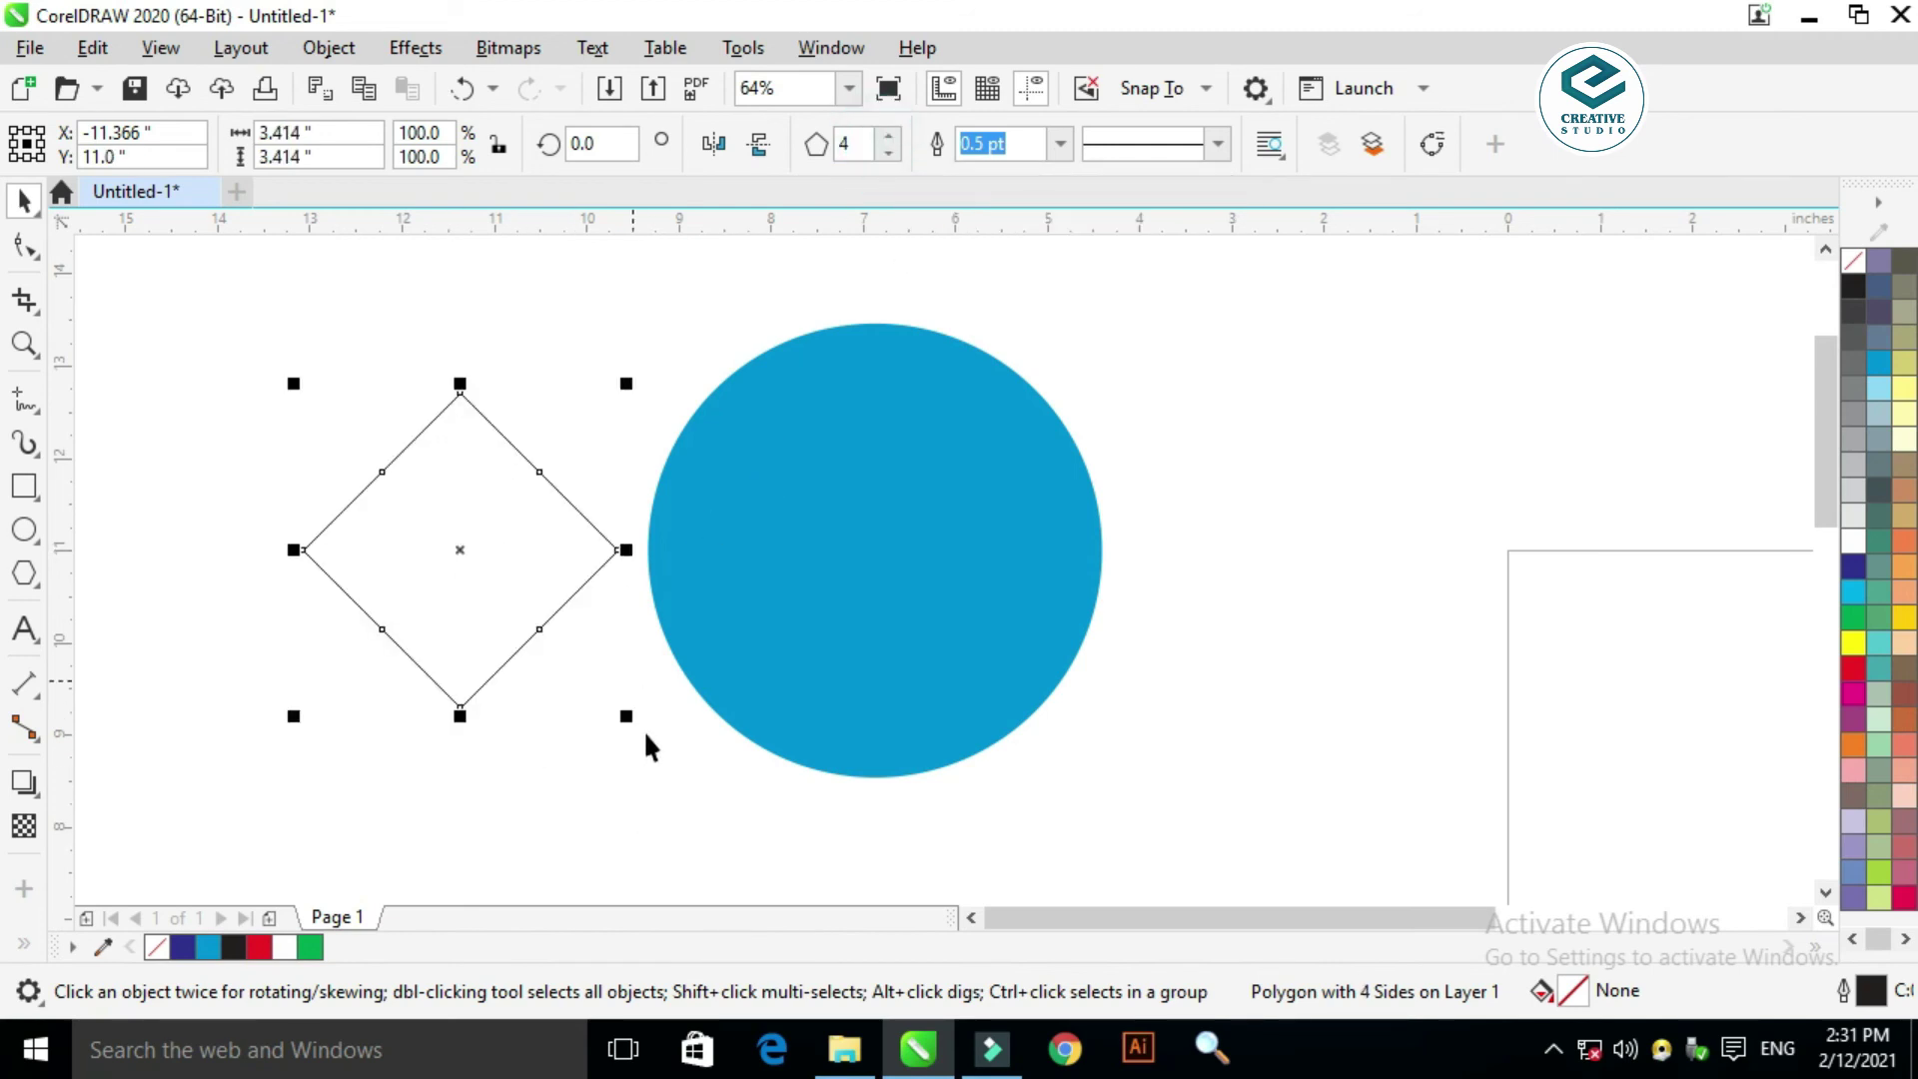
Step: Create two progressively smaller concentric copies inside the diamond and deselect them
left_click_drag(627, 713, 529, 644)
key("ctrl+z")
left_click(552, 762)
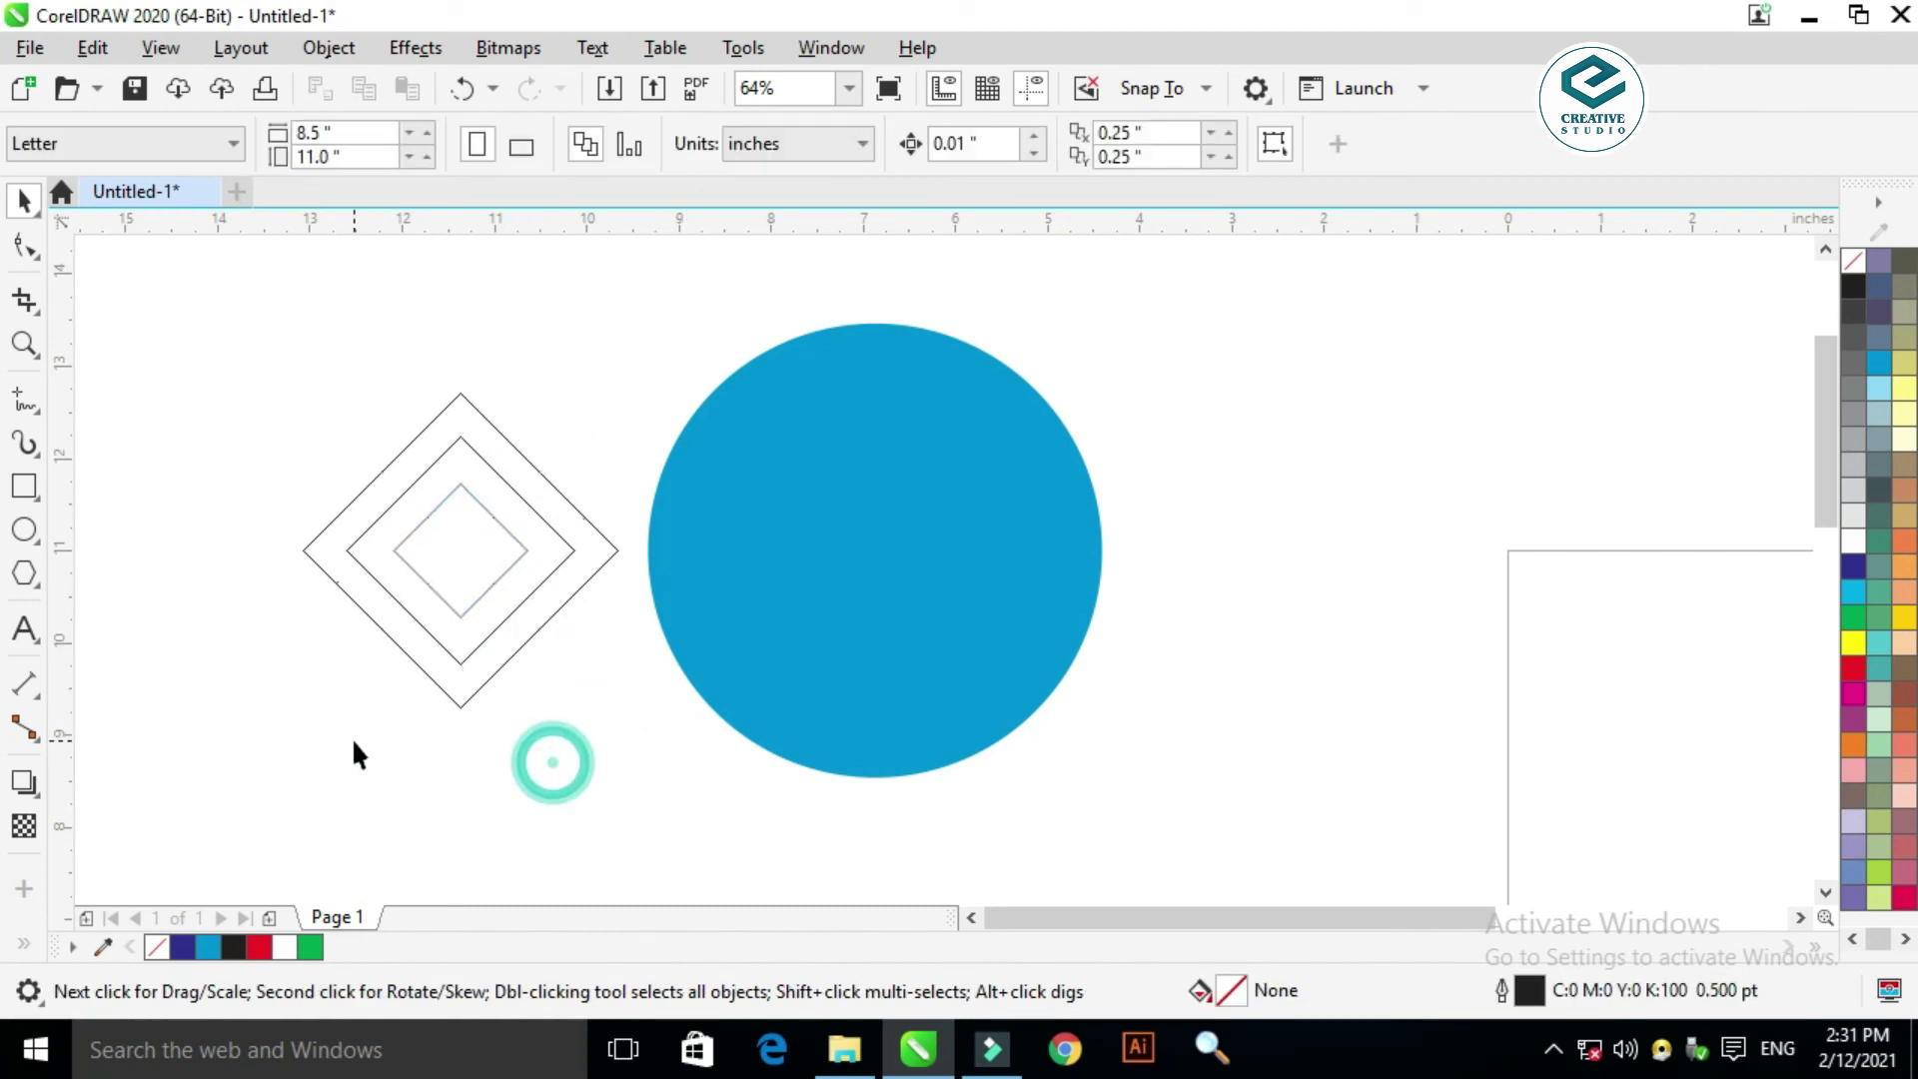
Step: Move the three nested diamonds onto the middle of the blue circle and combine them into one curve
left_click_drag(262, 788, 605, 345)
left_click_drag(455, 582, 871, 572)
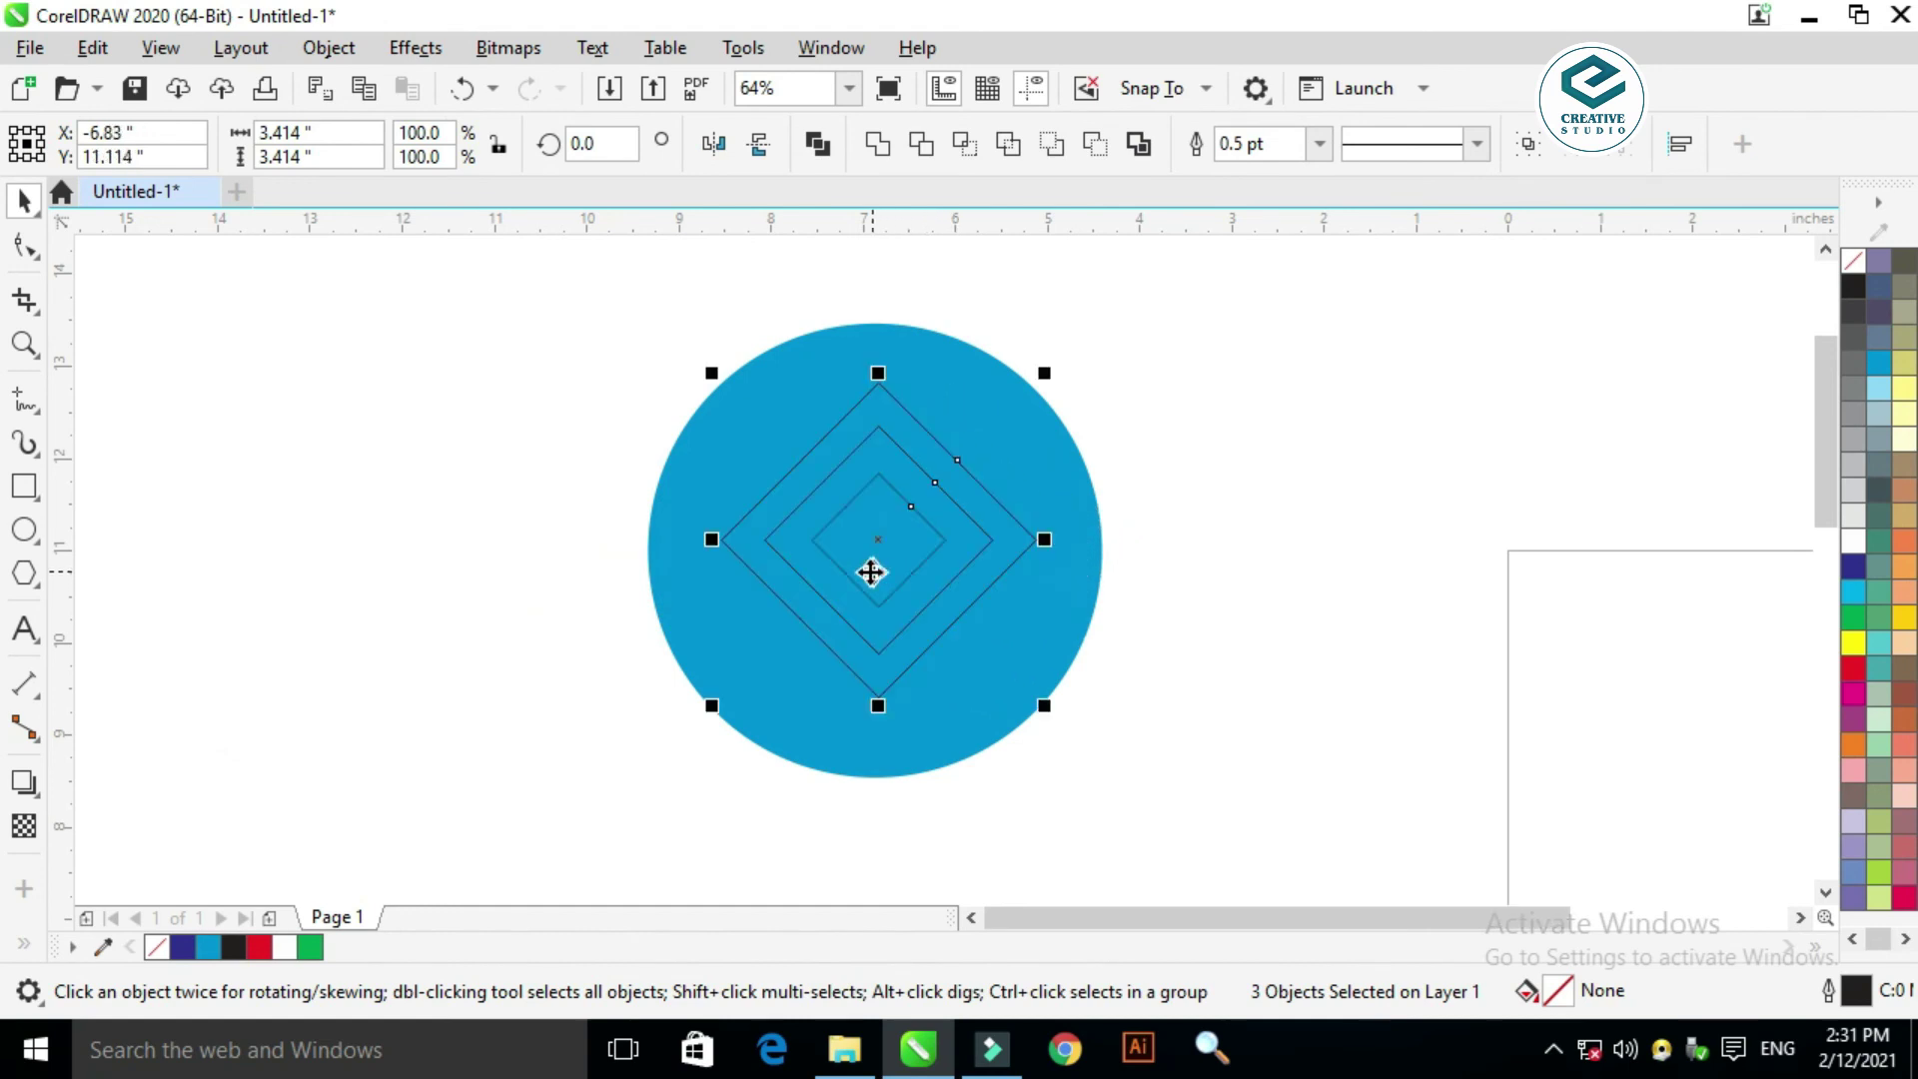
left_click(818, 143)
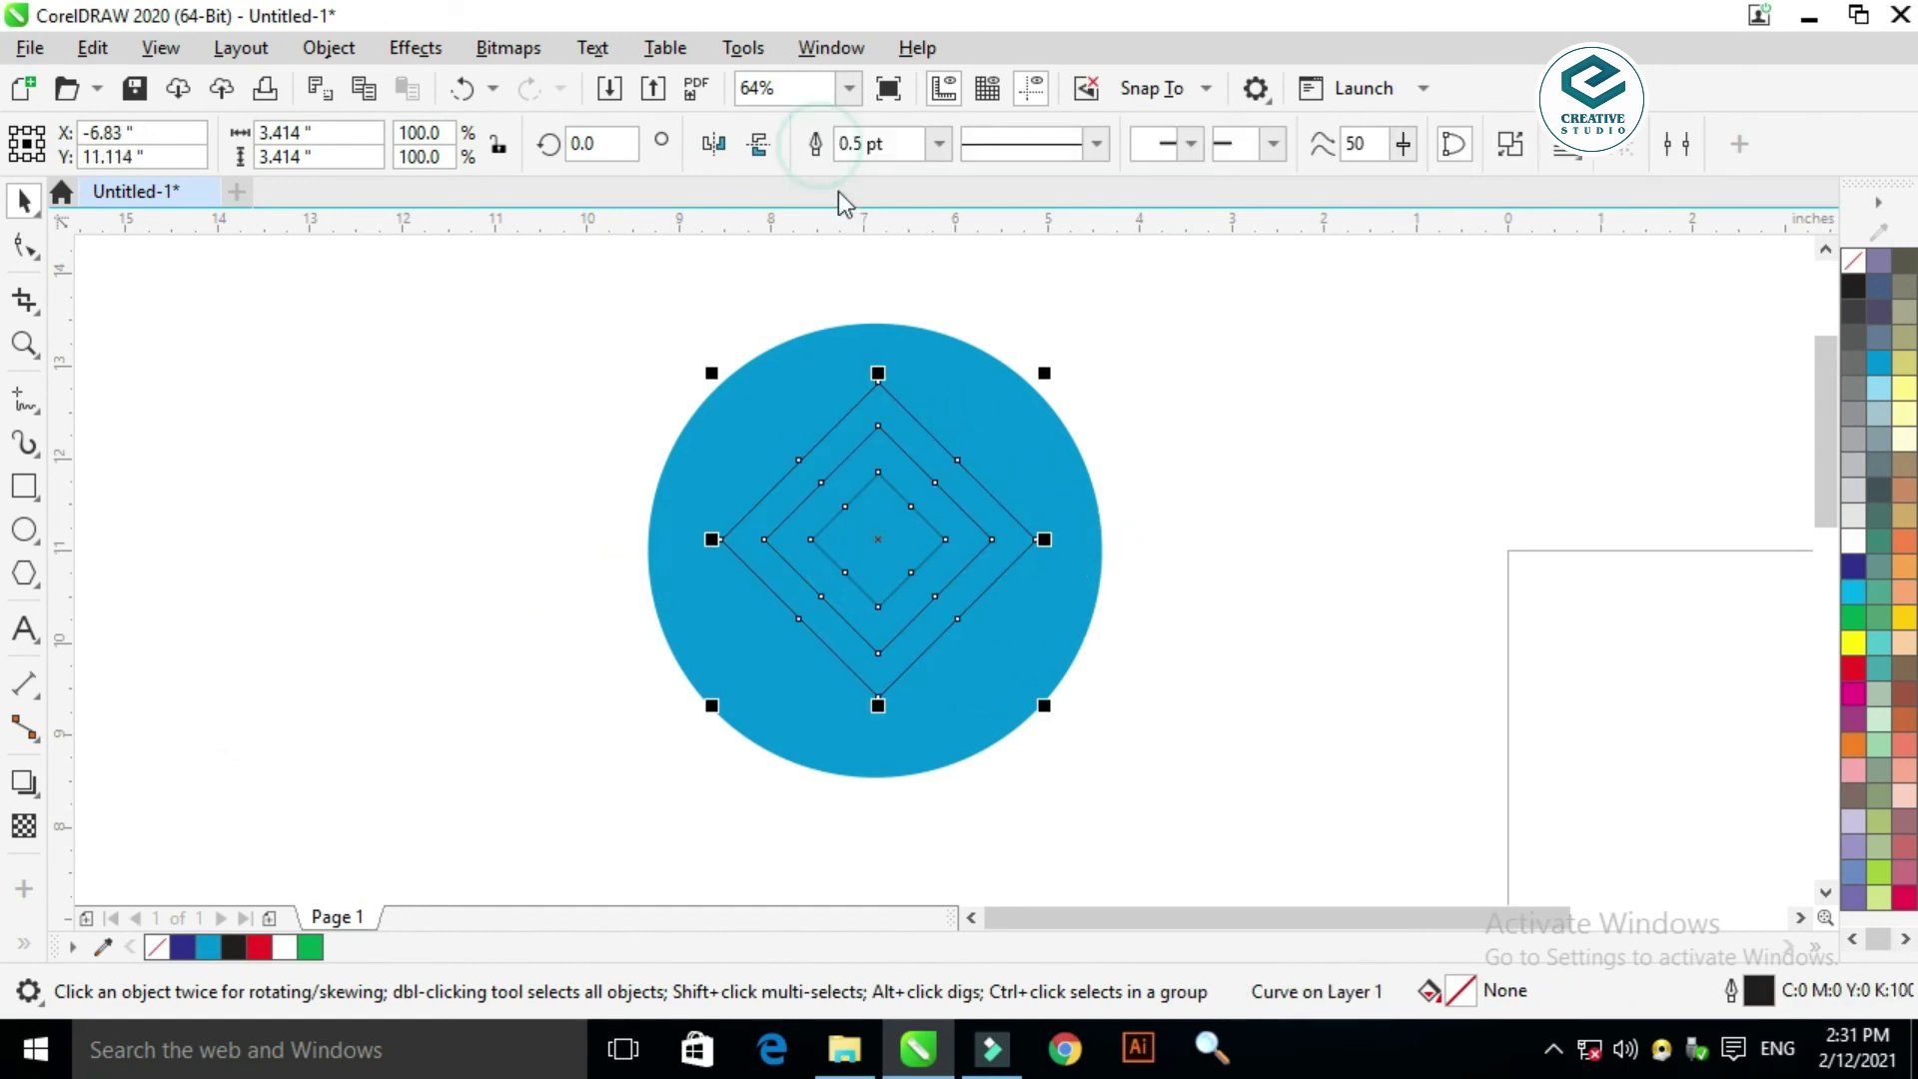
left_click(1425, 543)
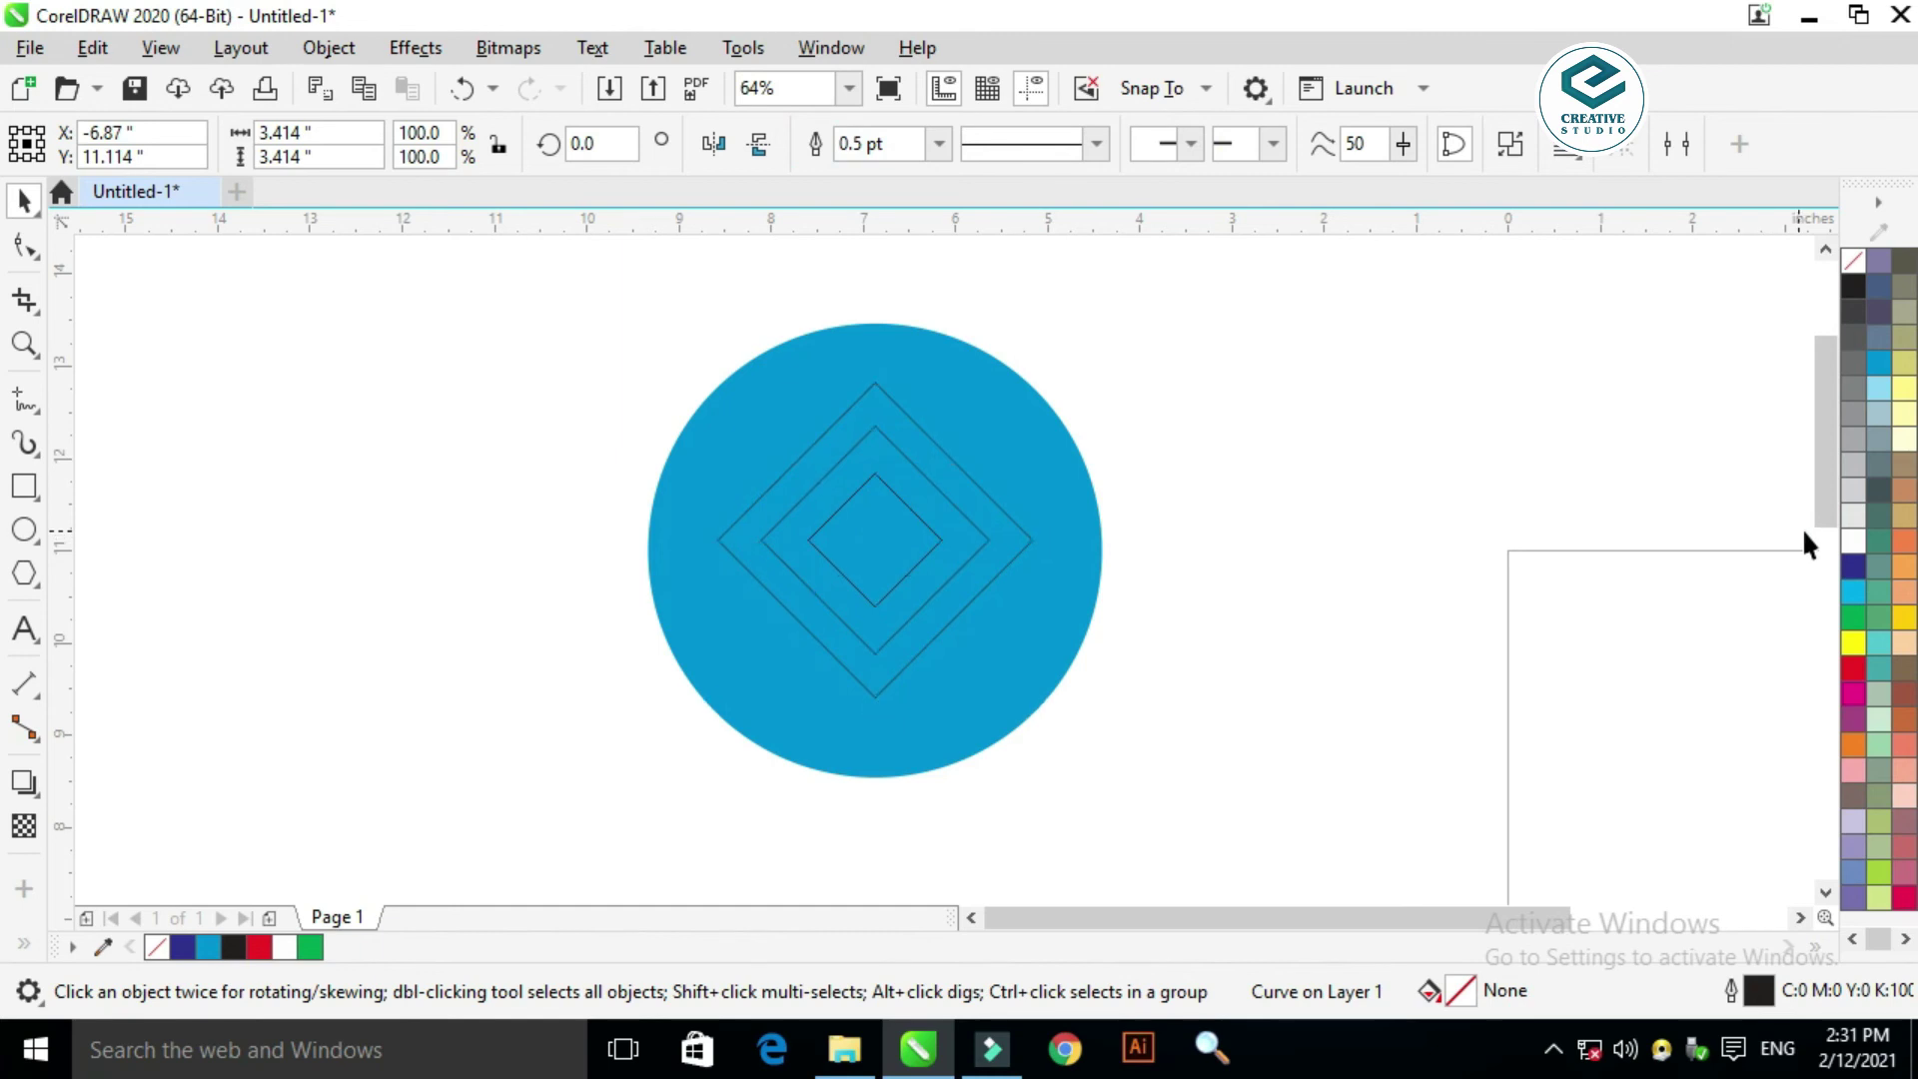
key("Left")
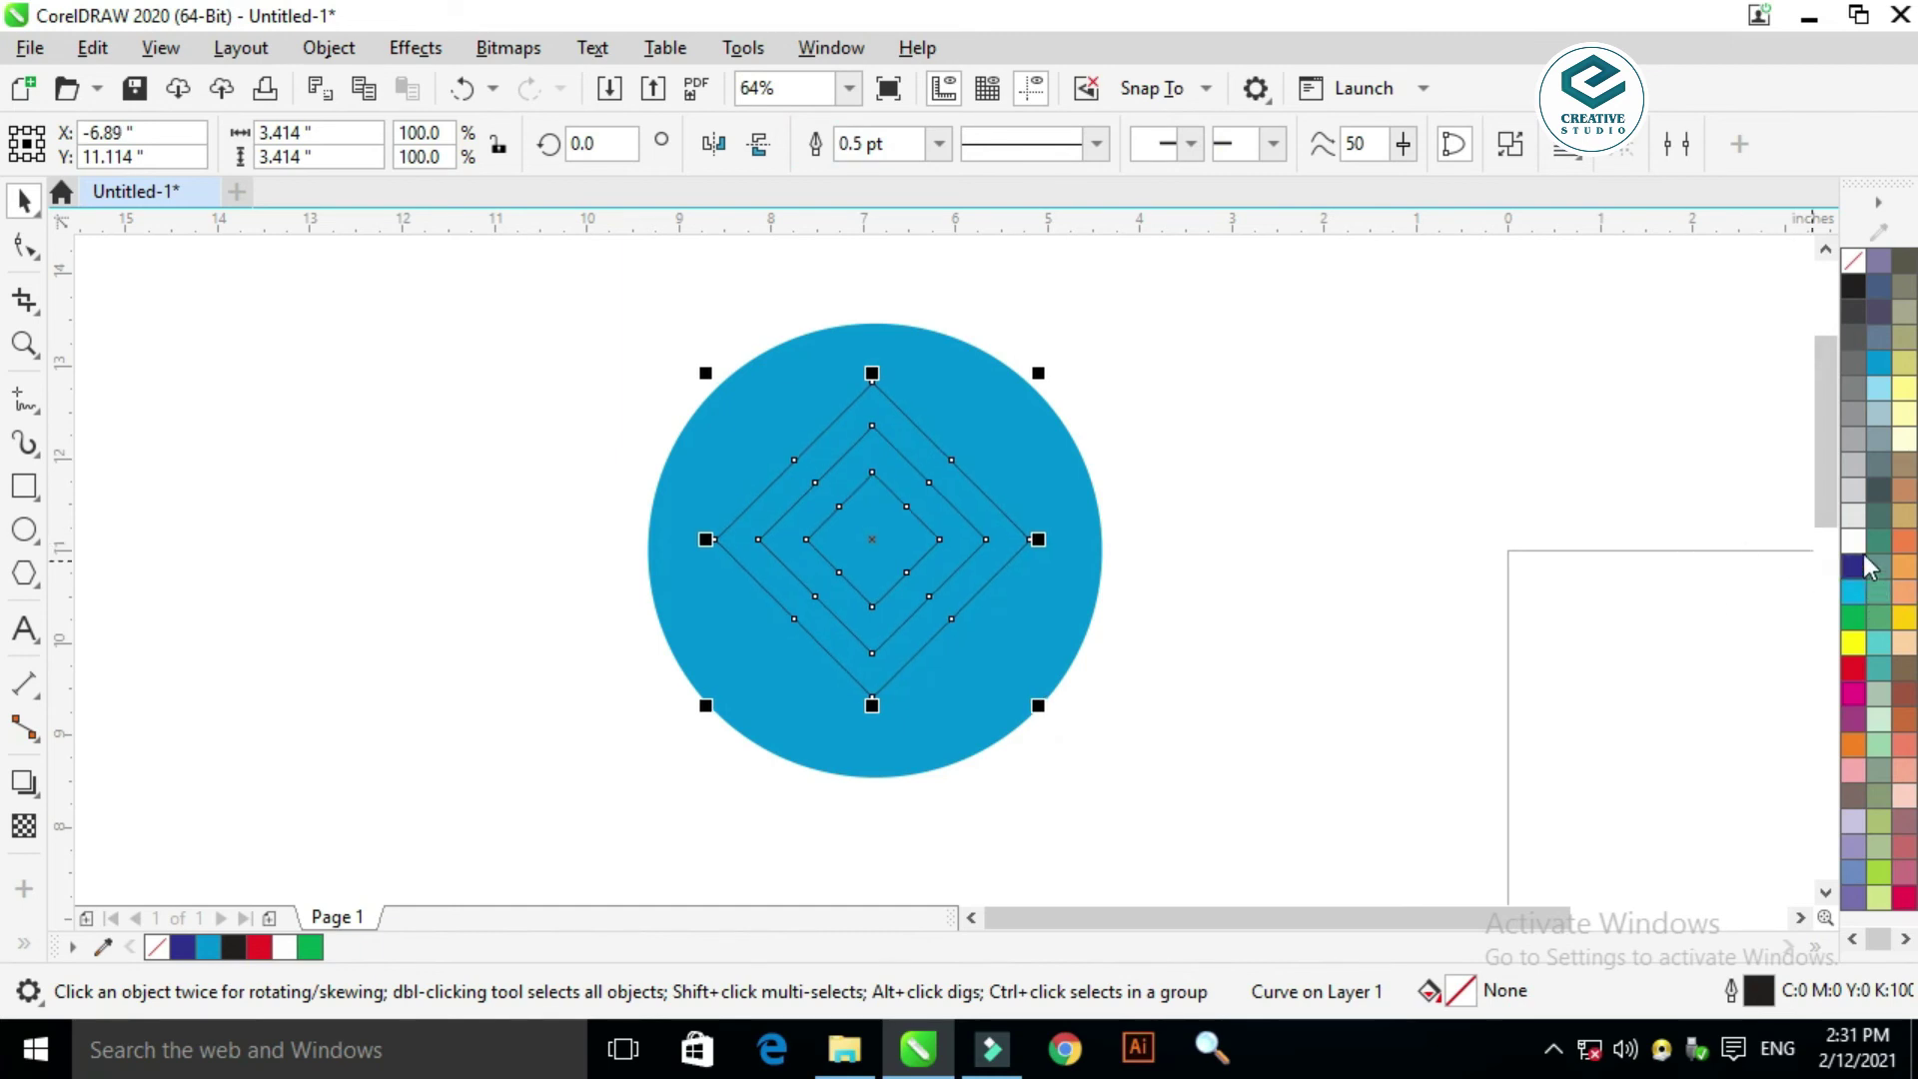
Step: Give the combined diamonds a white fill without an outline and scale them down to about 3.12 inches
left_click(1854, 543)
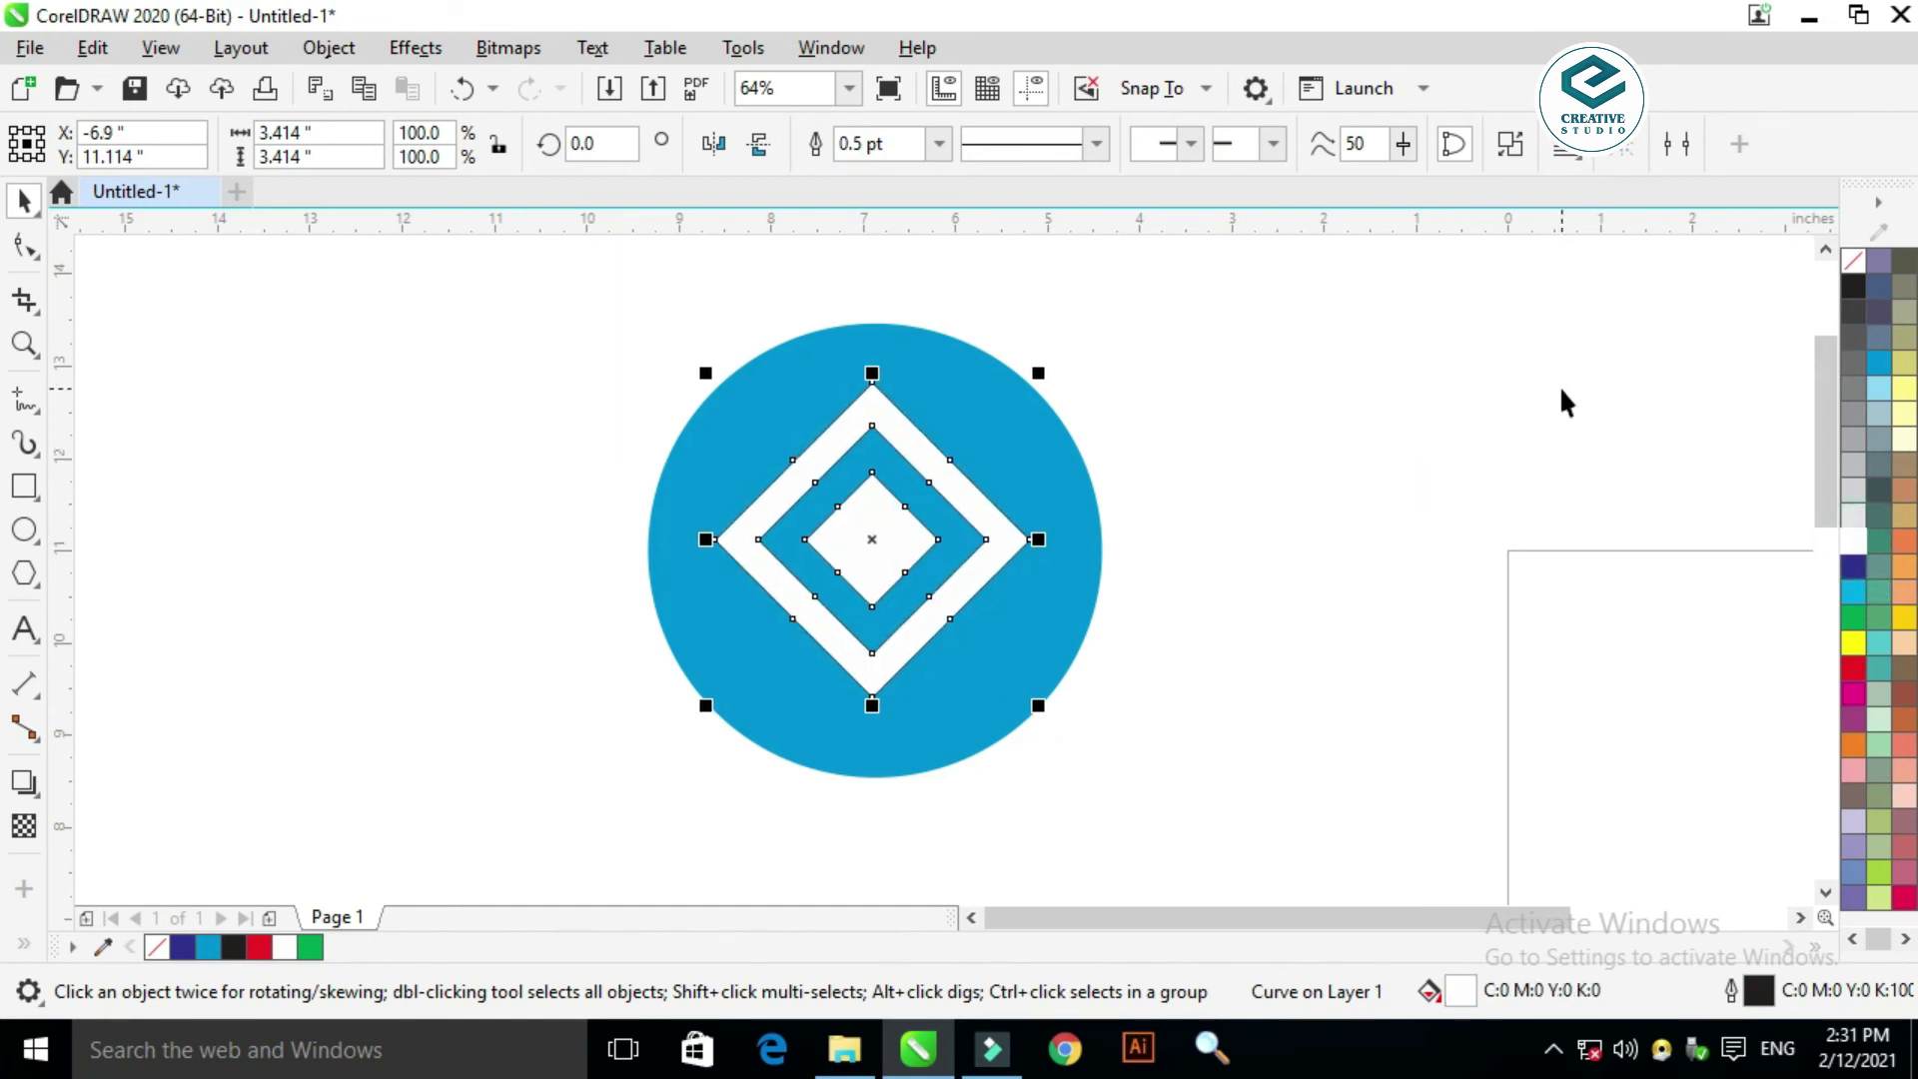
right_click(1854, 261)
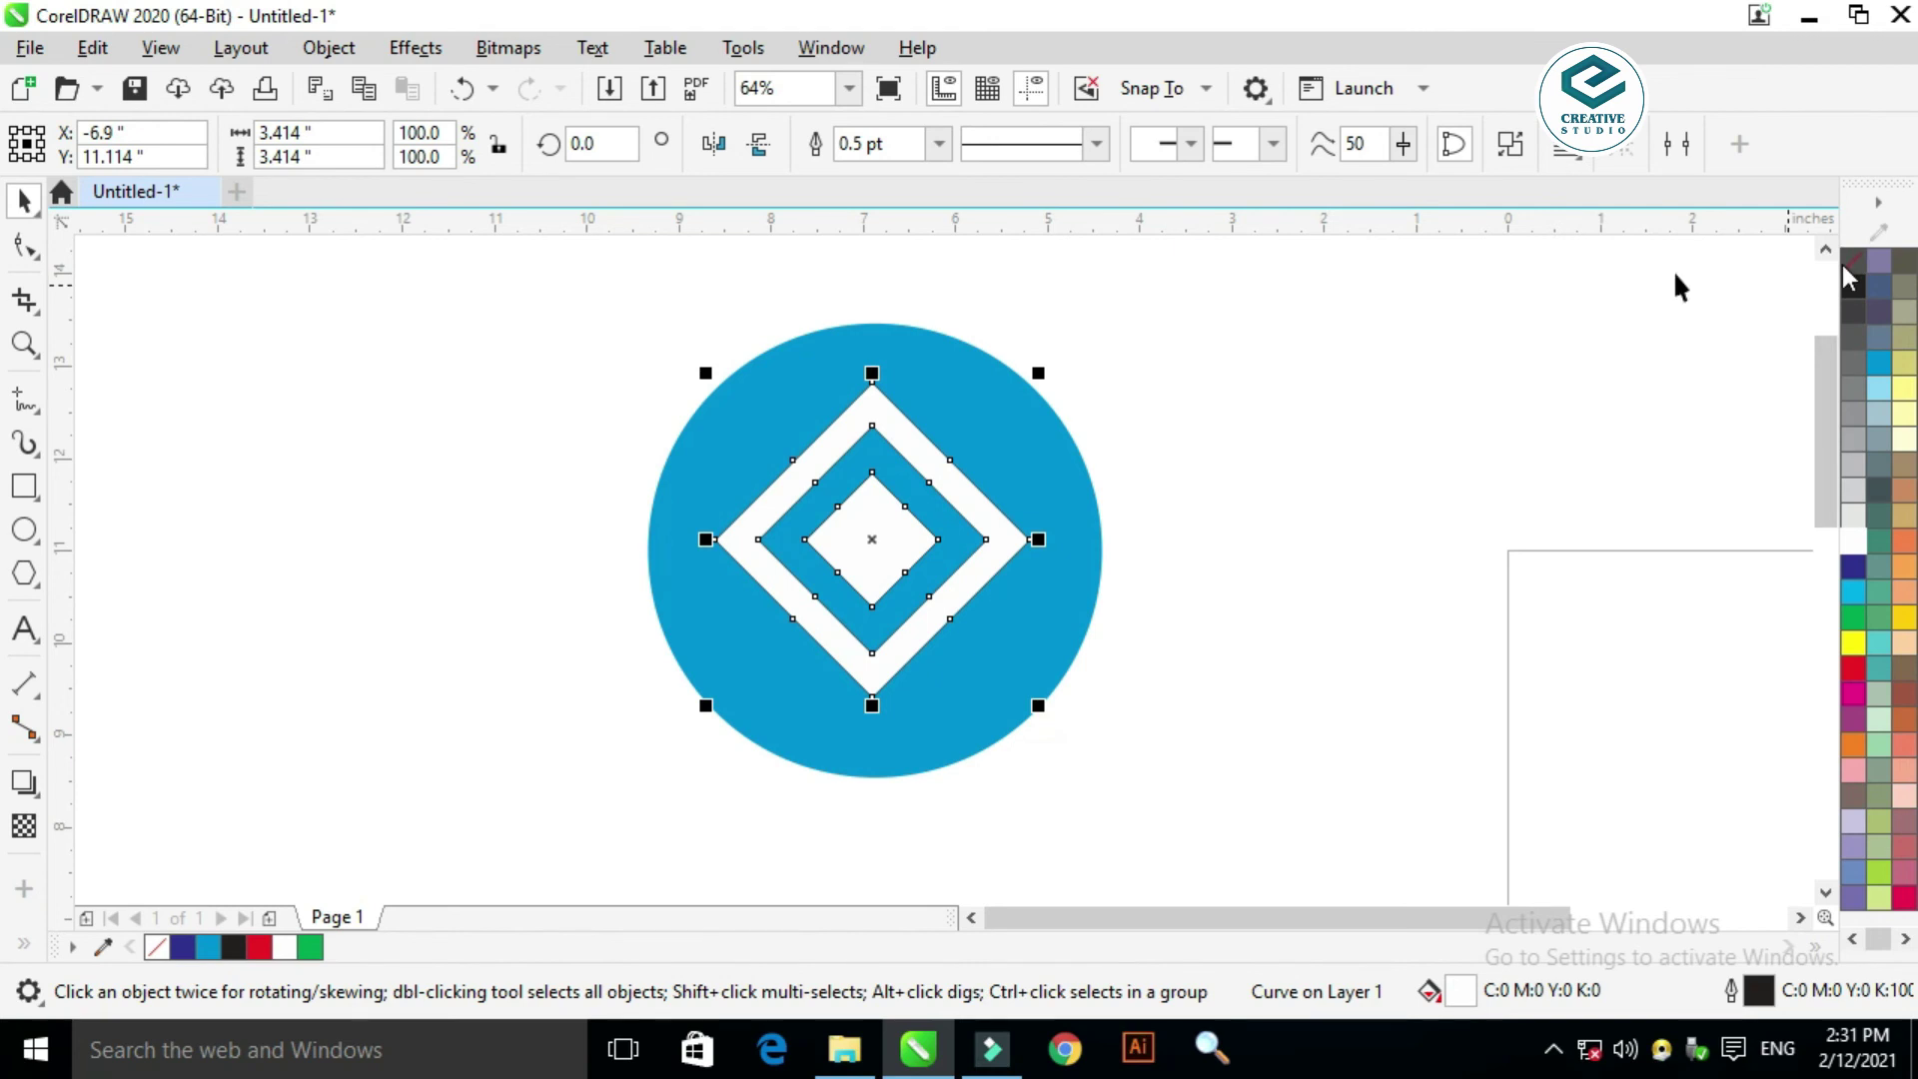
left_click(1254, 484)
left_click(891, 570)
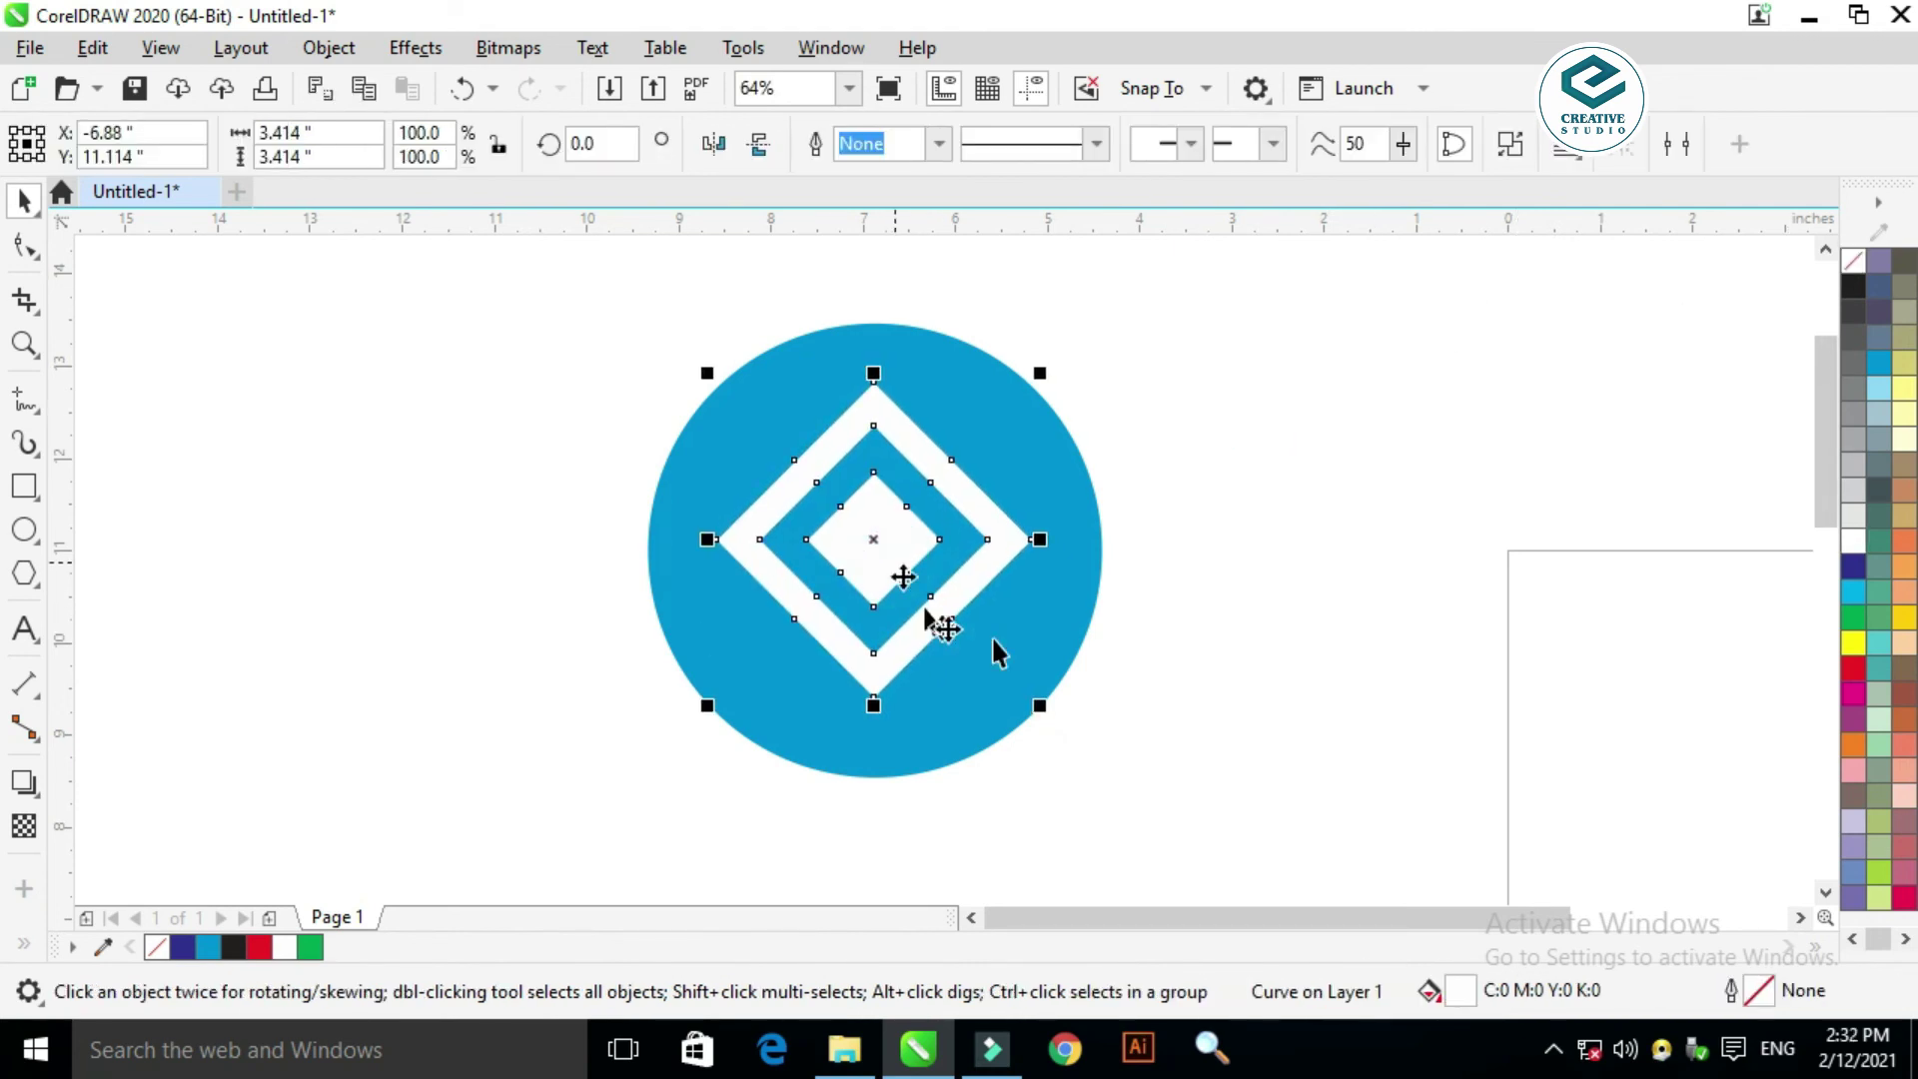
mouse_move(1040, 705)
left_mouse_down()
mouse_move(1049, 719)
mouse_move(1017, 705)
left_mouse_up()
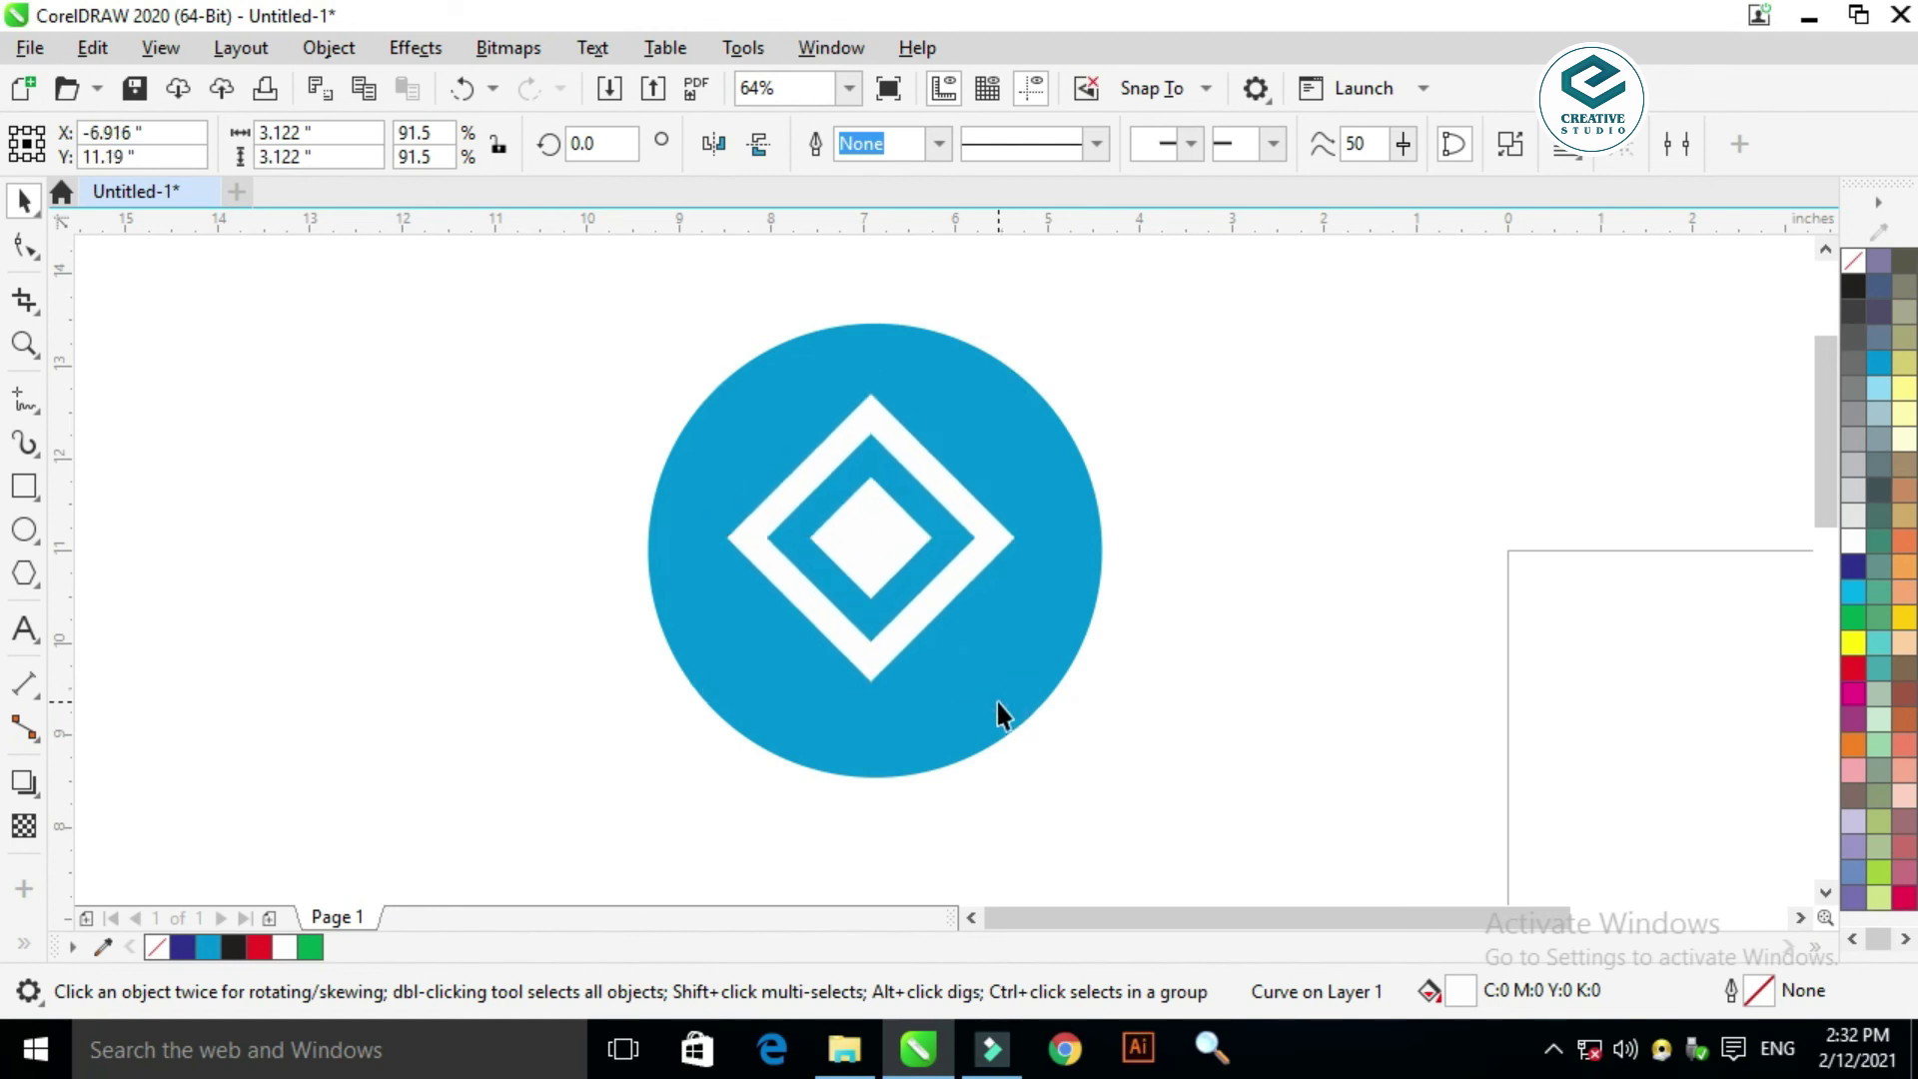
Step: Extend a block shadow from the white diamonds toward the lower left, about 4.05 inches deep at about 224°
left_click(30, 789)
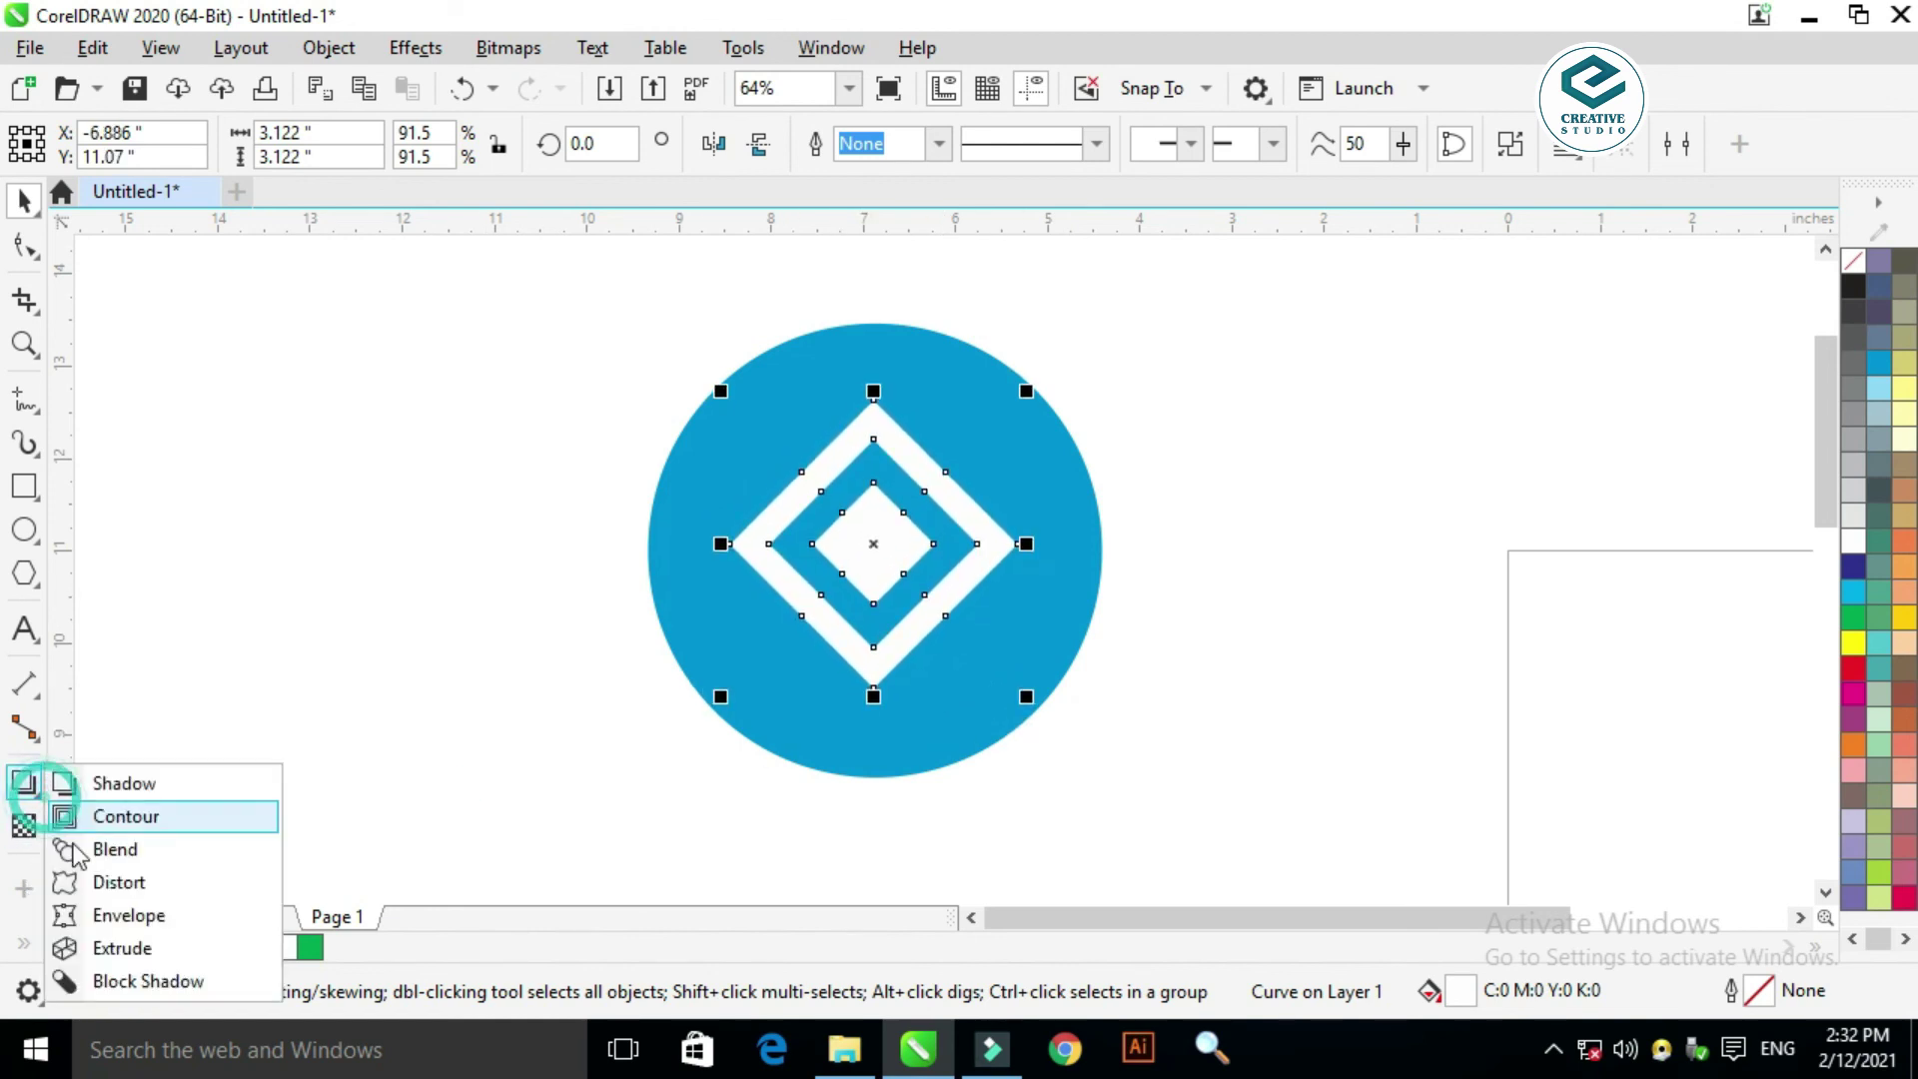
left_click(107, 984)
mouse_move(909, 477)
left_mouse_down()
mouse_move(852, 663)
mouse_move(676, 792)
mouse_move(611, 814)
left_mouse_up()
Step: Sample the circle's blue for the block shadow and darken it to #14688F
left_click(639, 834)
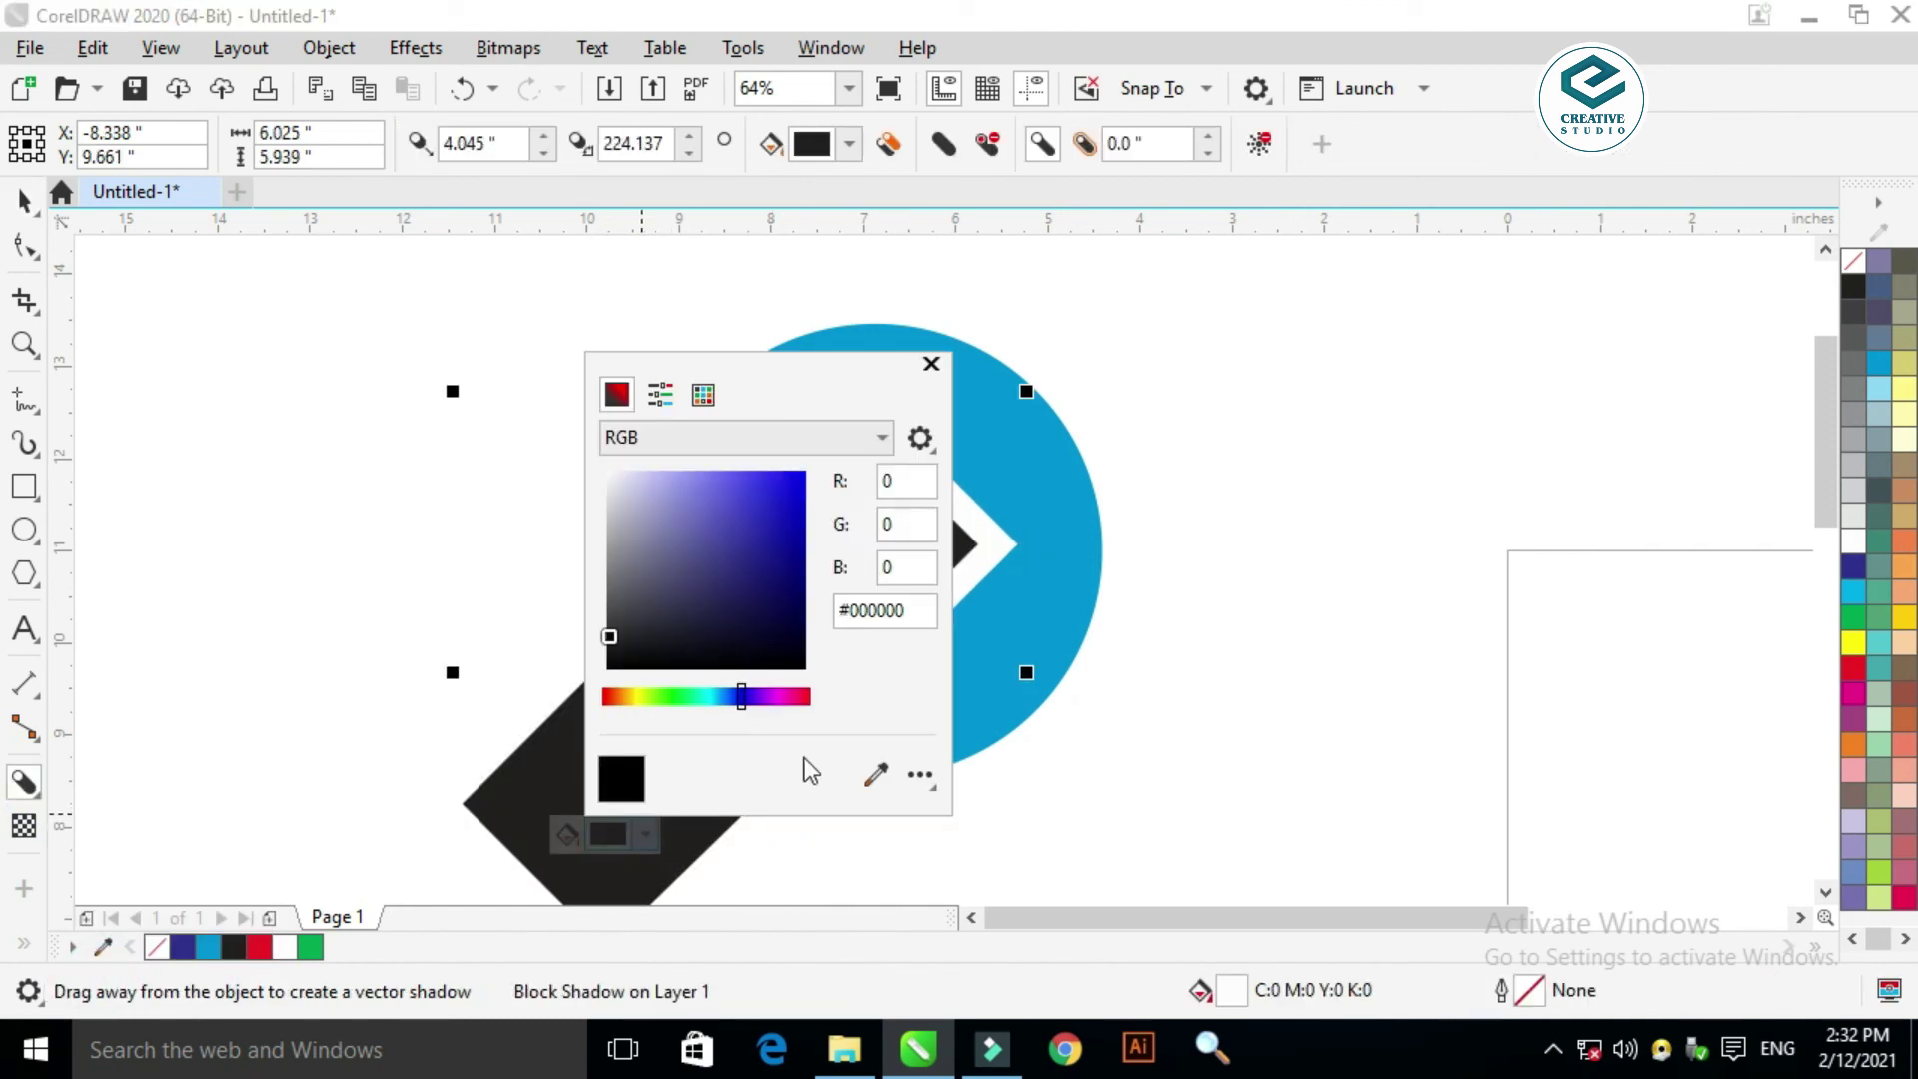
left_click(876, 774)
left_click(1053, 516)
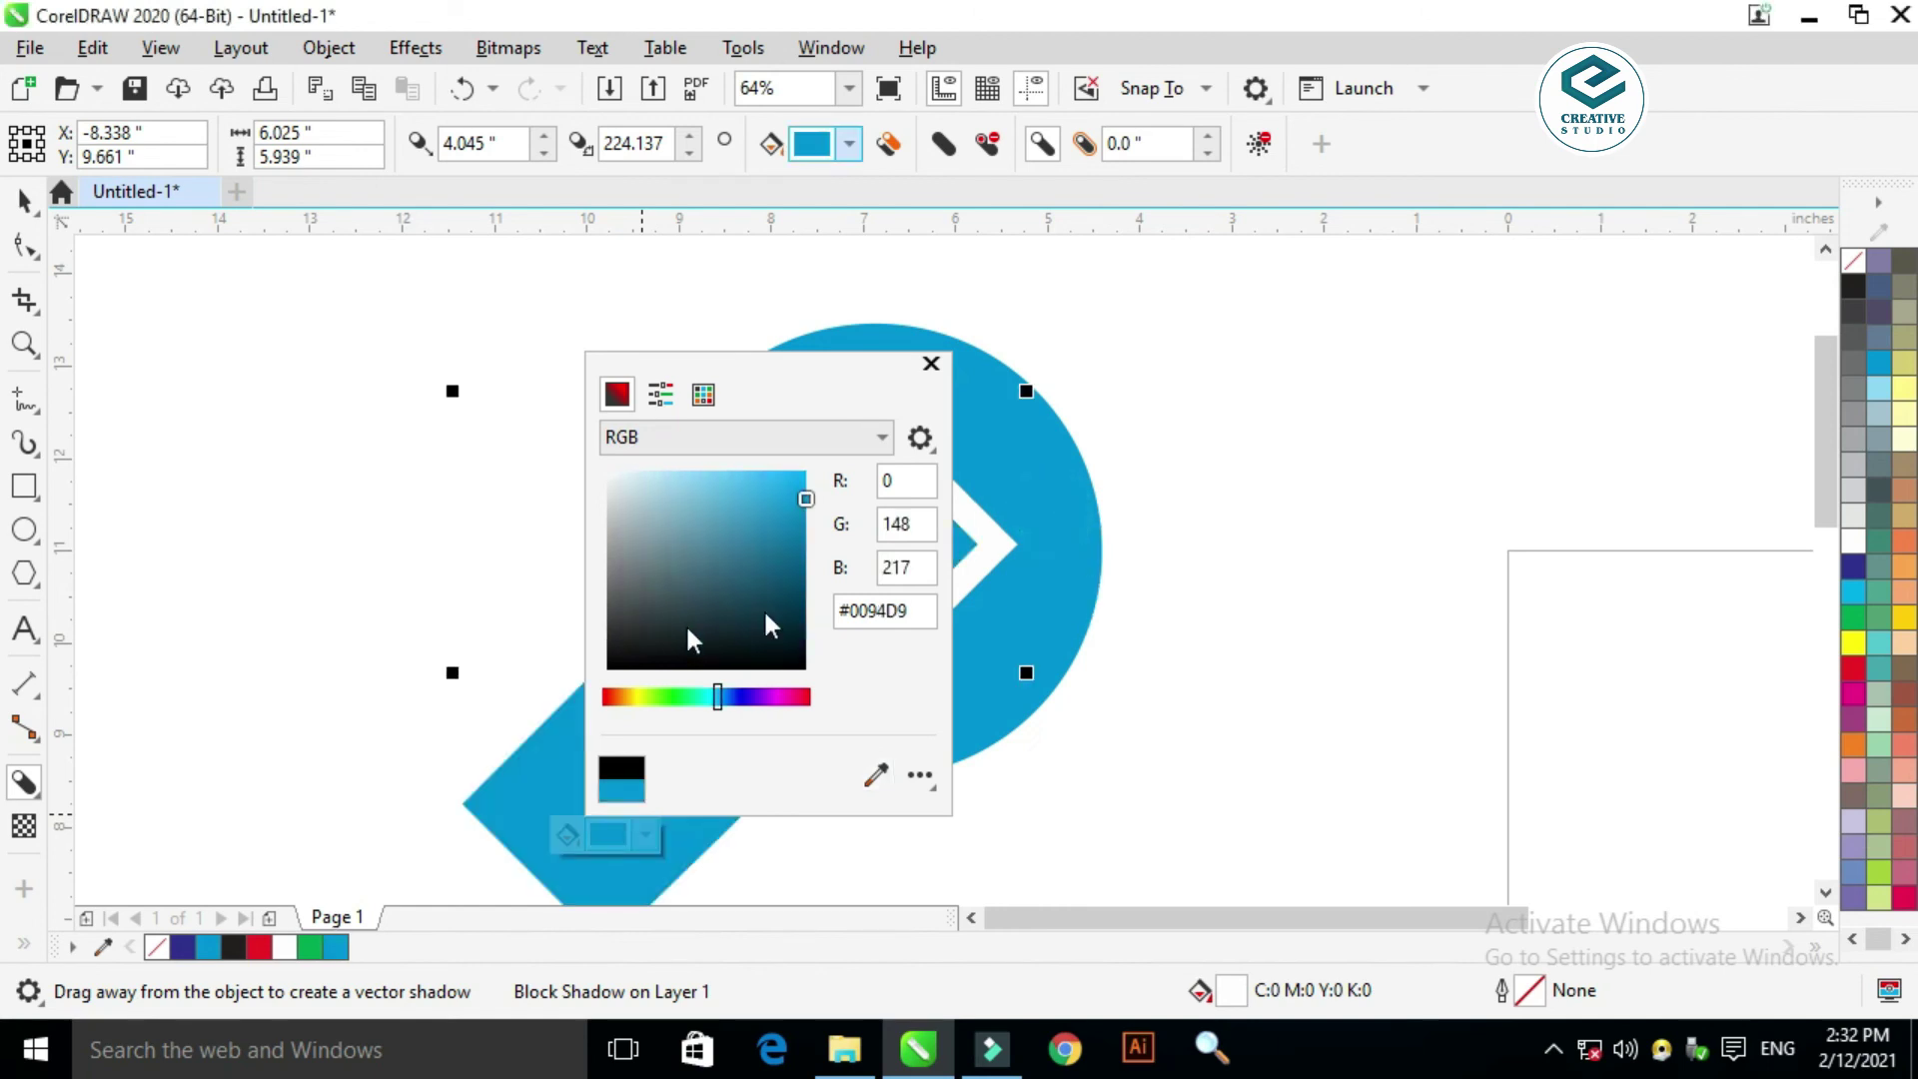
left_click(744, 575)
left_click(777, 558)
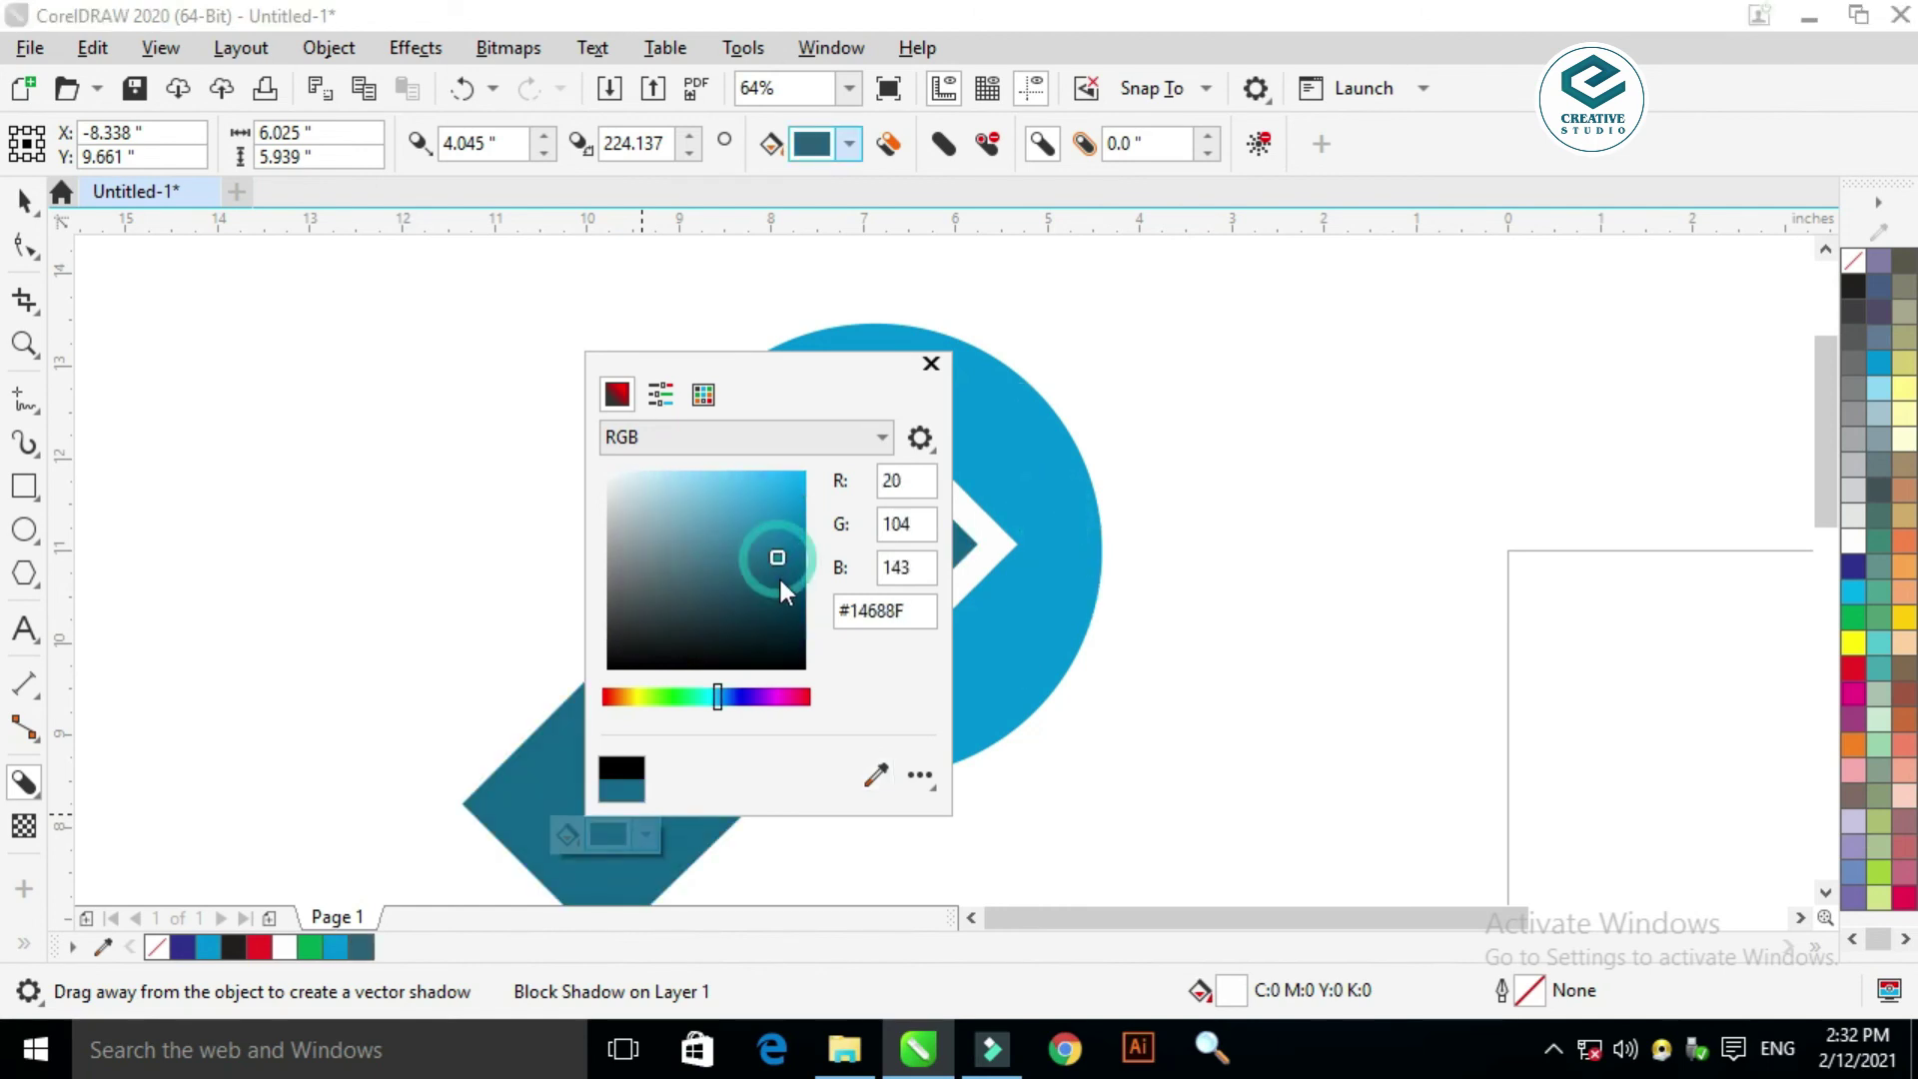
Step: PowerClip the block shadow inside the blue circle and preview the icon full screen
left_click(27, 200)
right_click(869, 547)
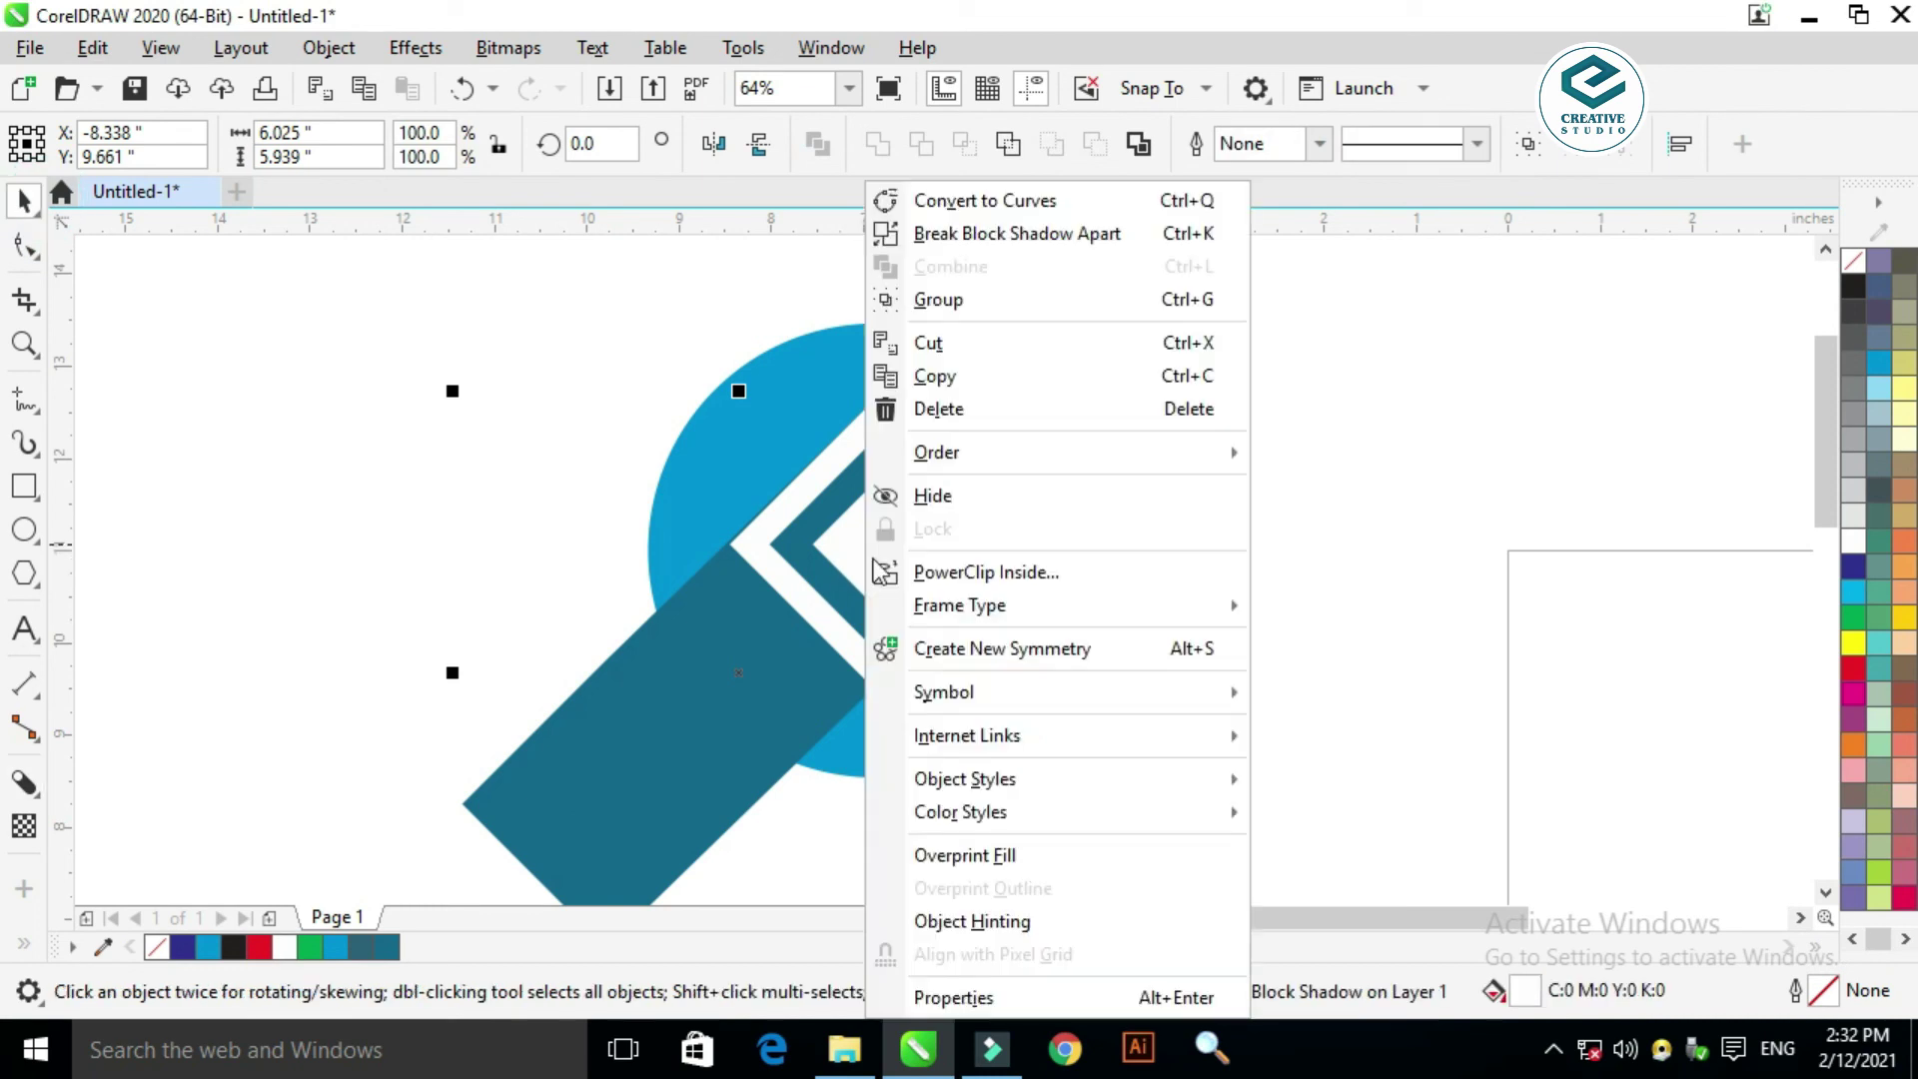
left_click(1019, 570)
left_click(872, 342)
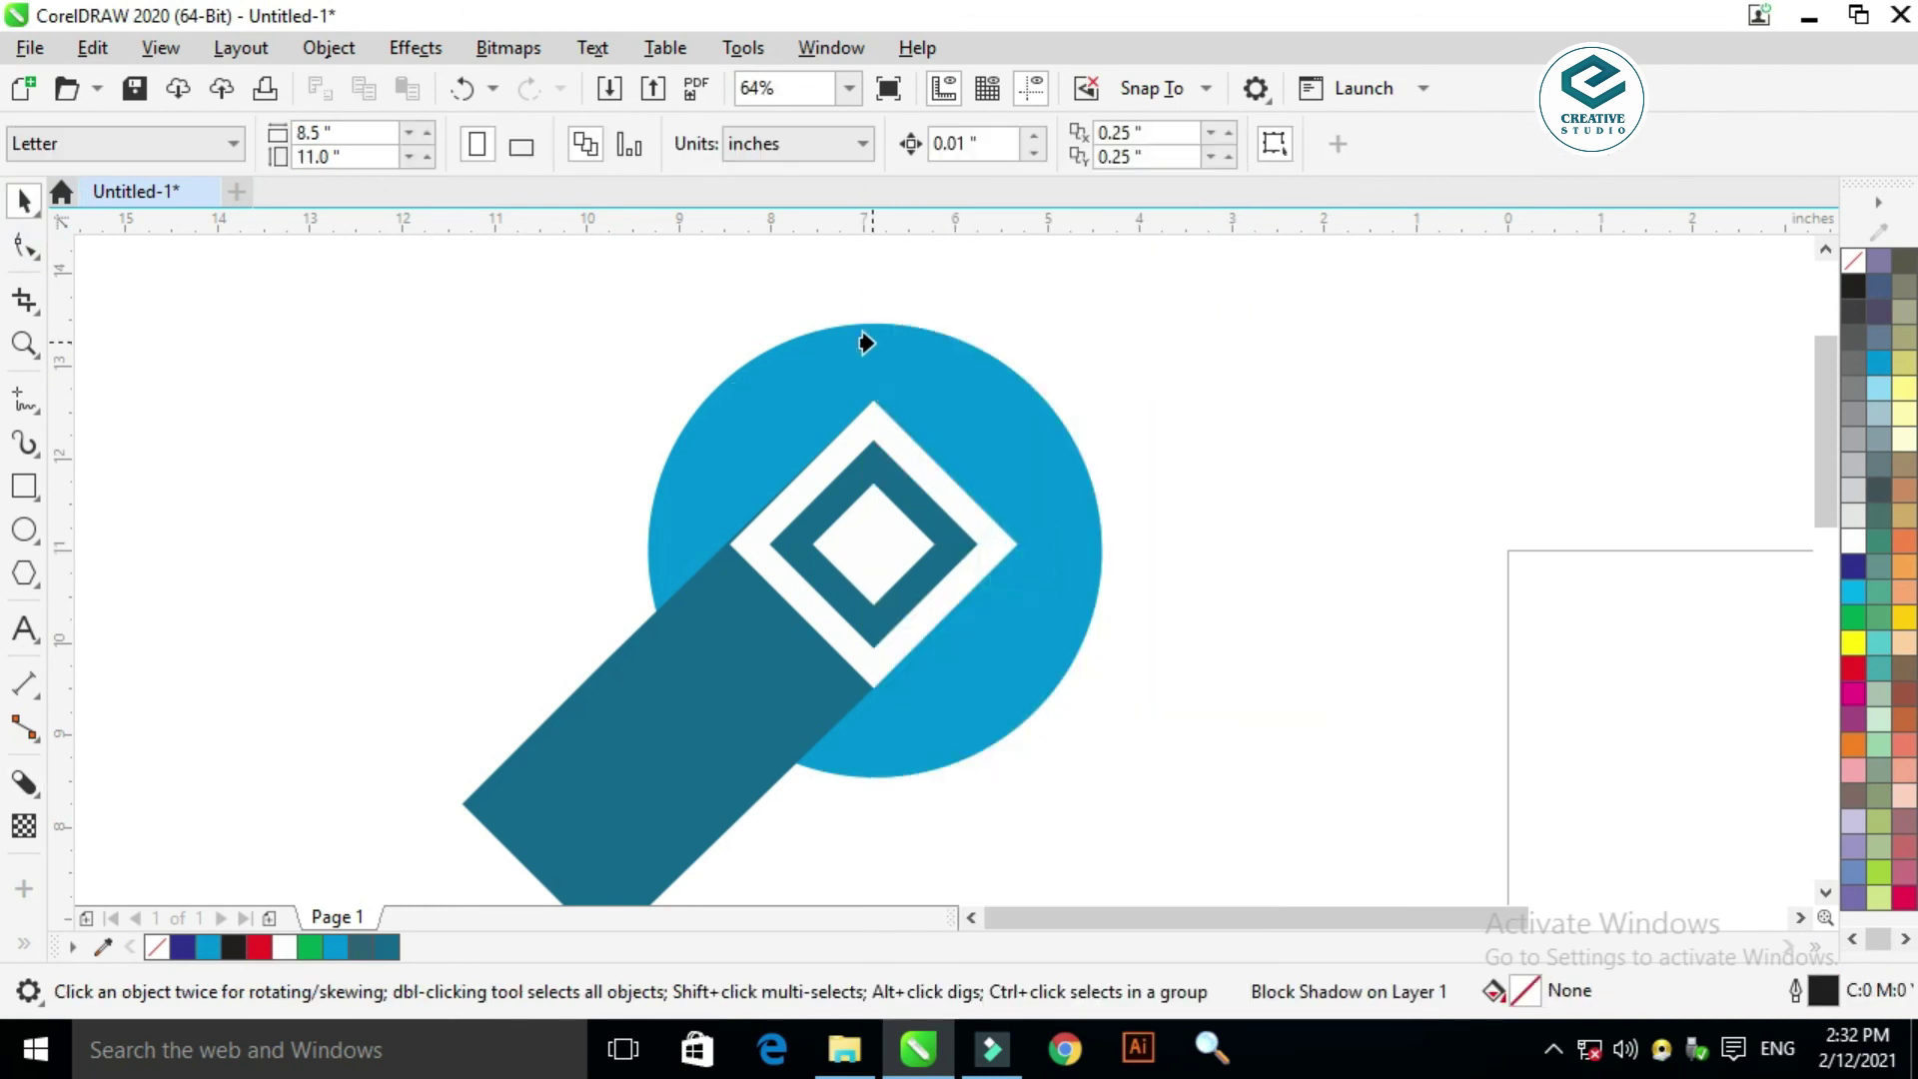
left_click(1325, 496)
scroll(1326, 491, "up", 1)
key("F9")
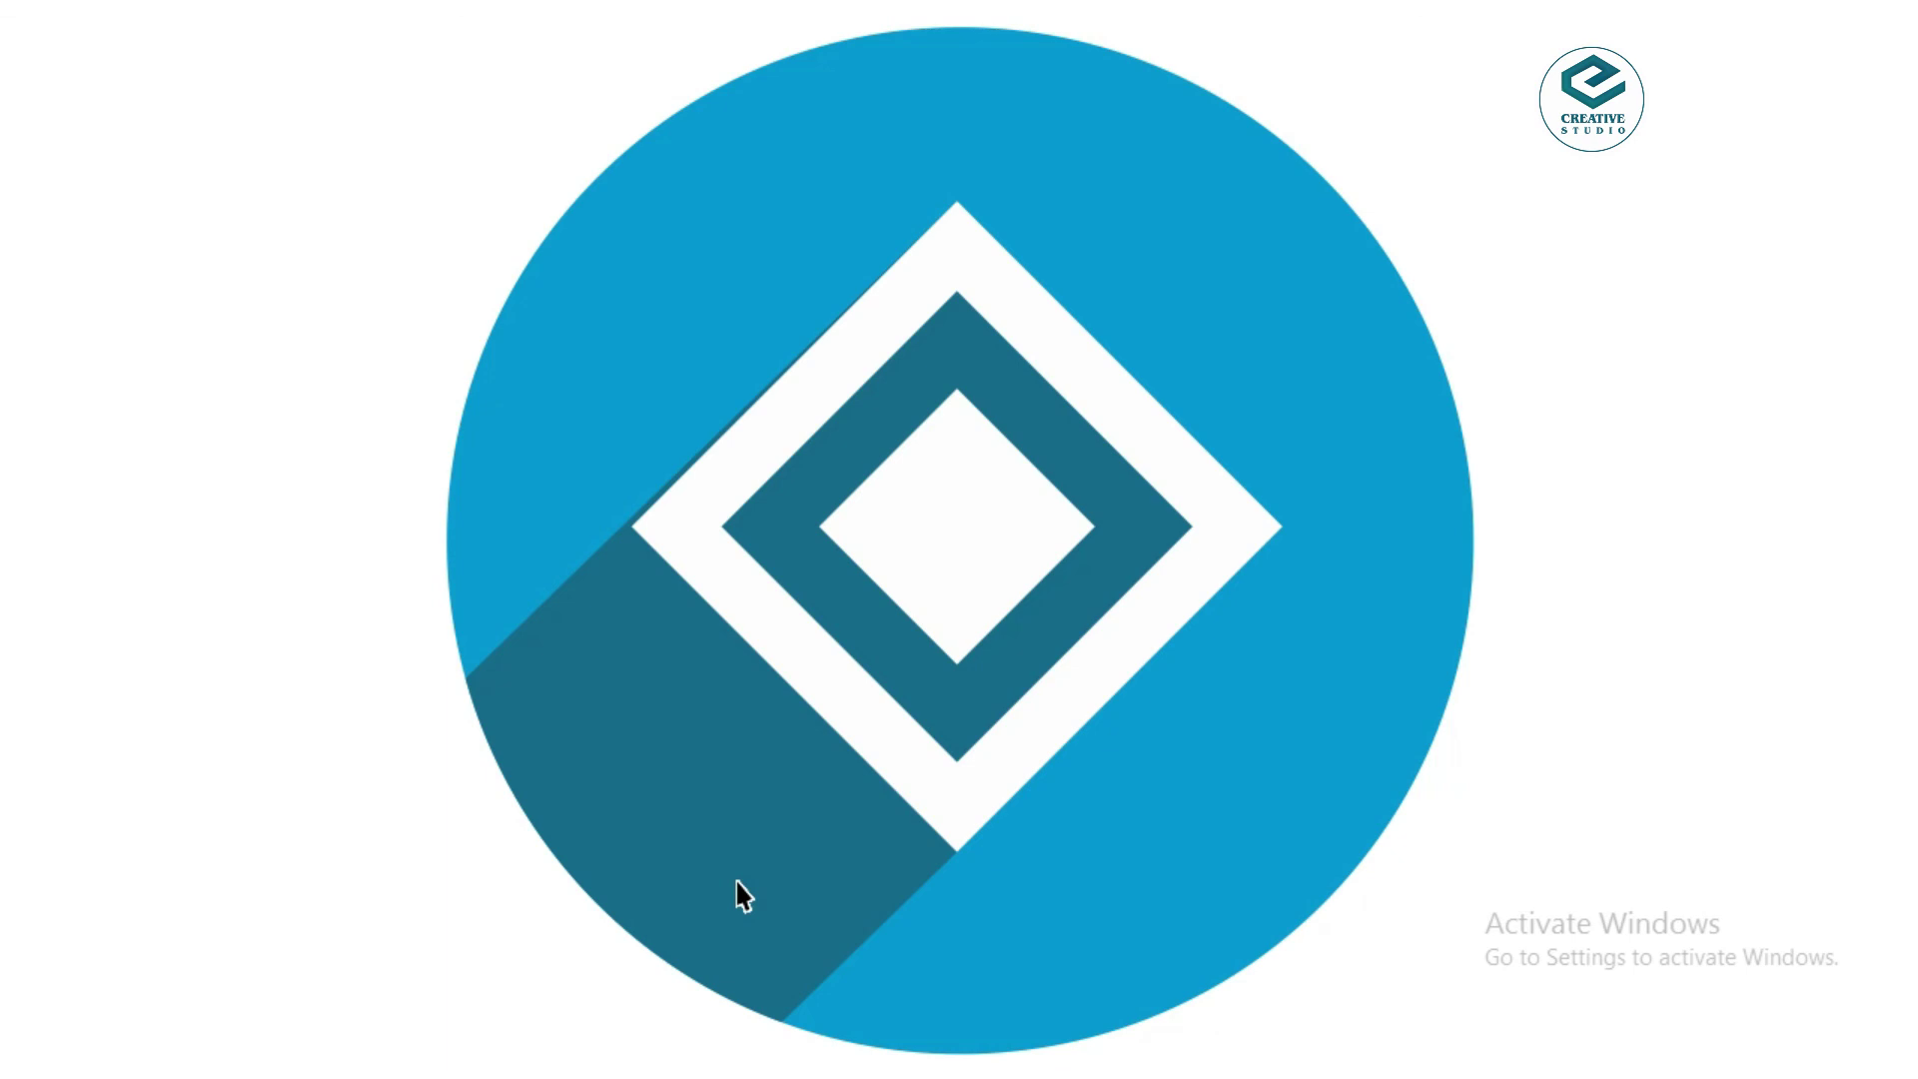
left_click(723, 721)
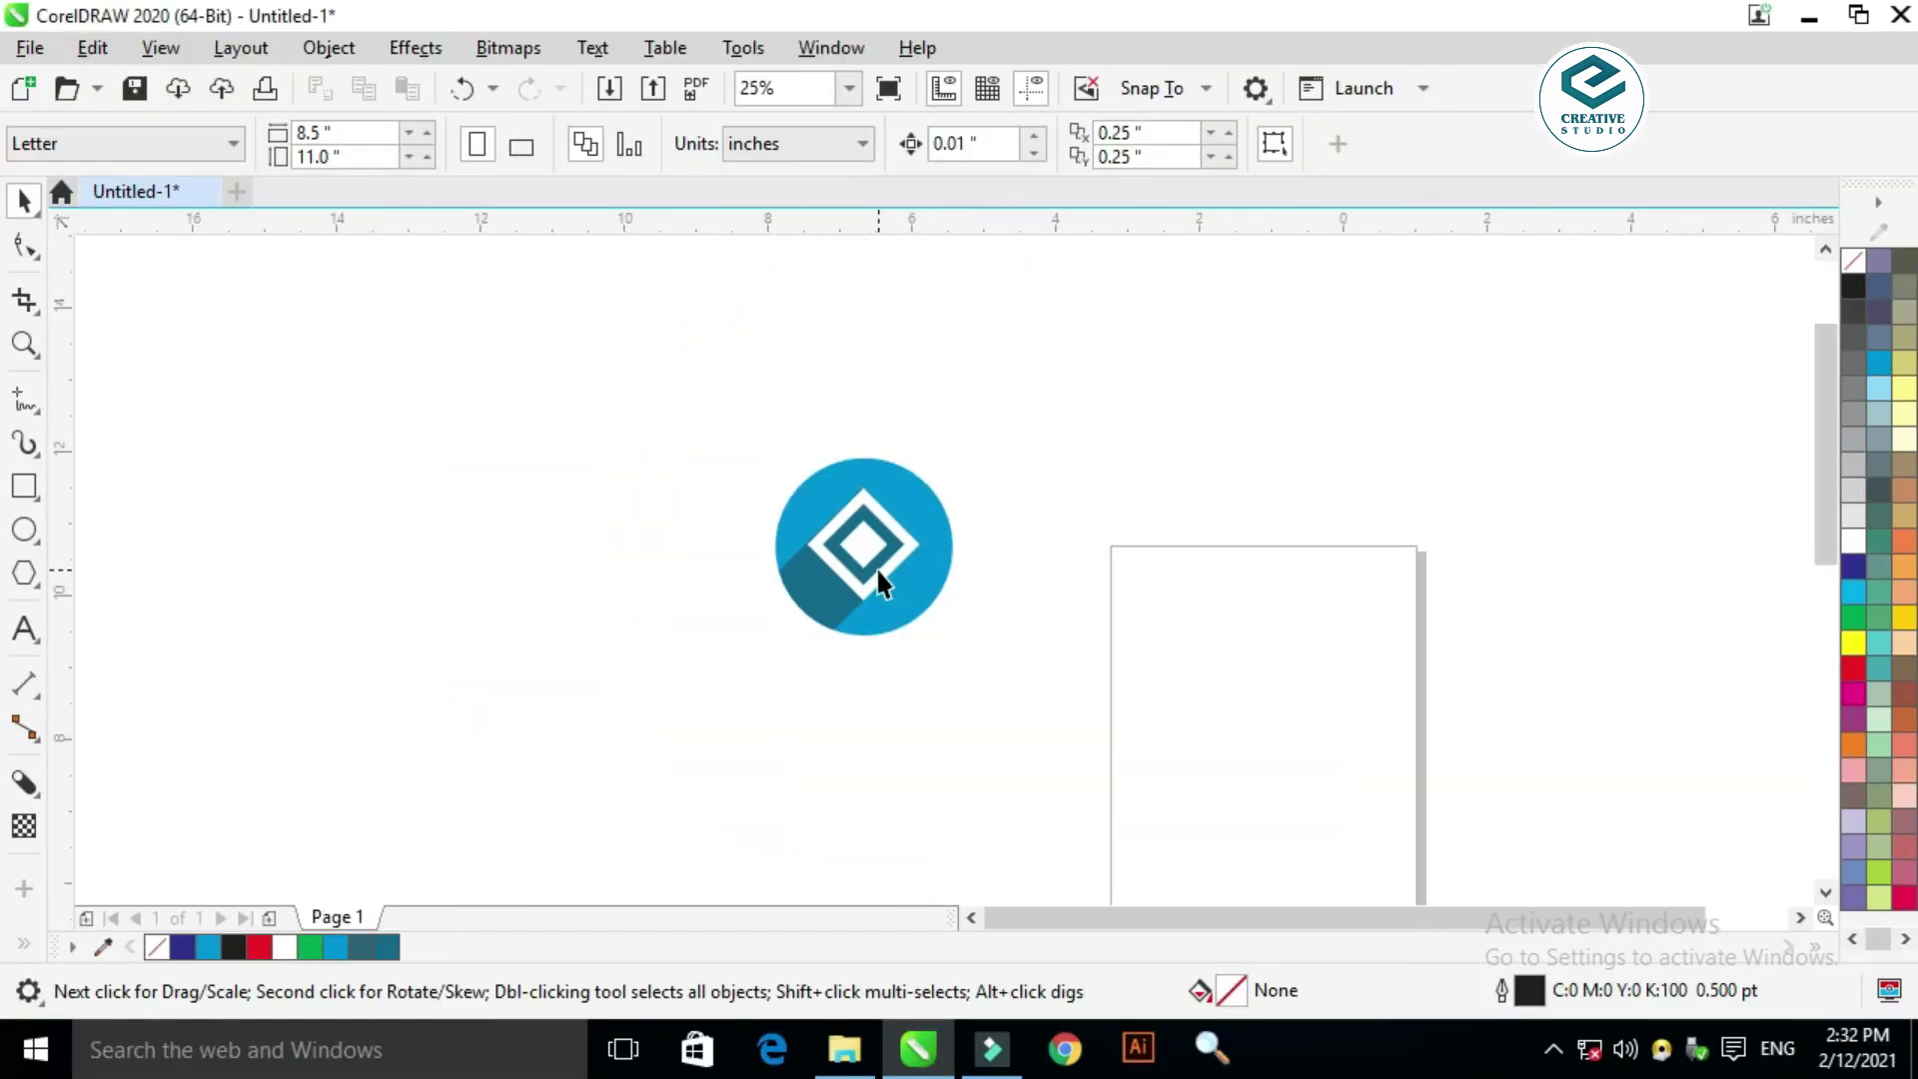
scroll(877, 568, "up", 1)
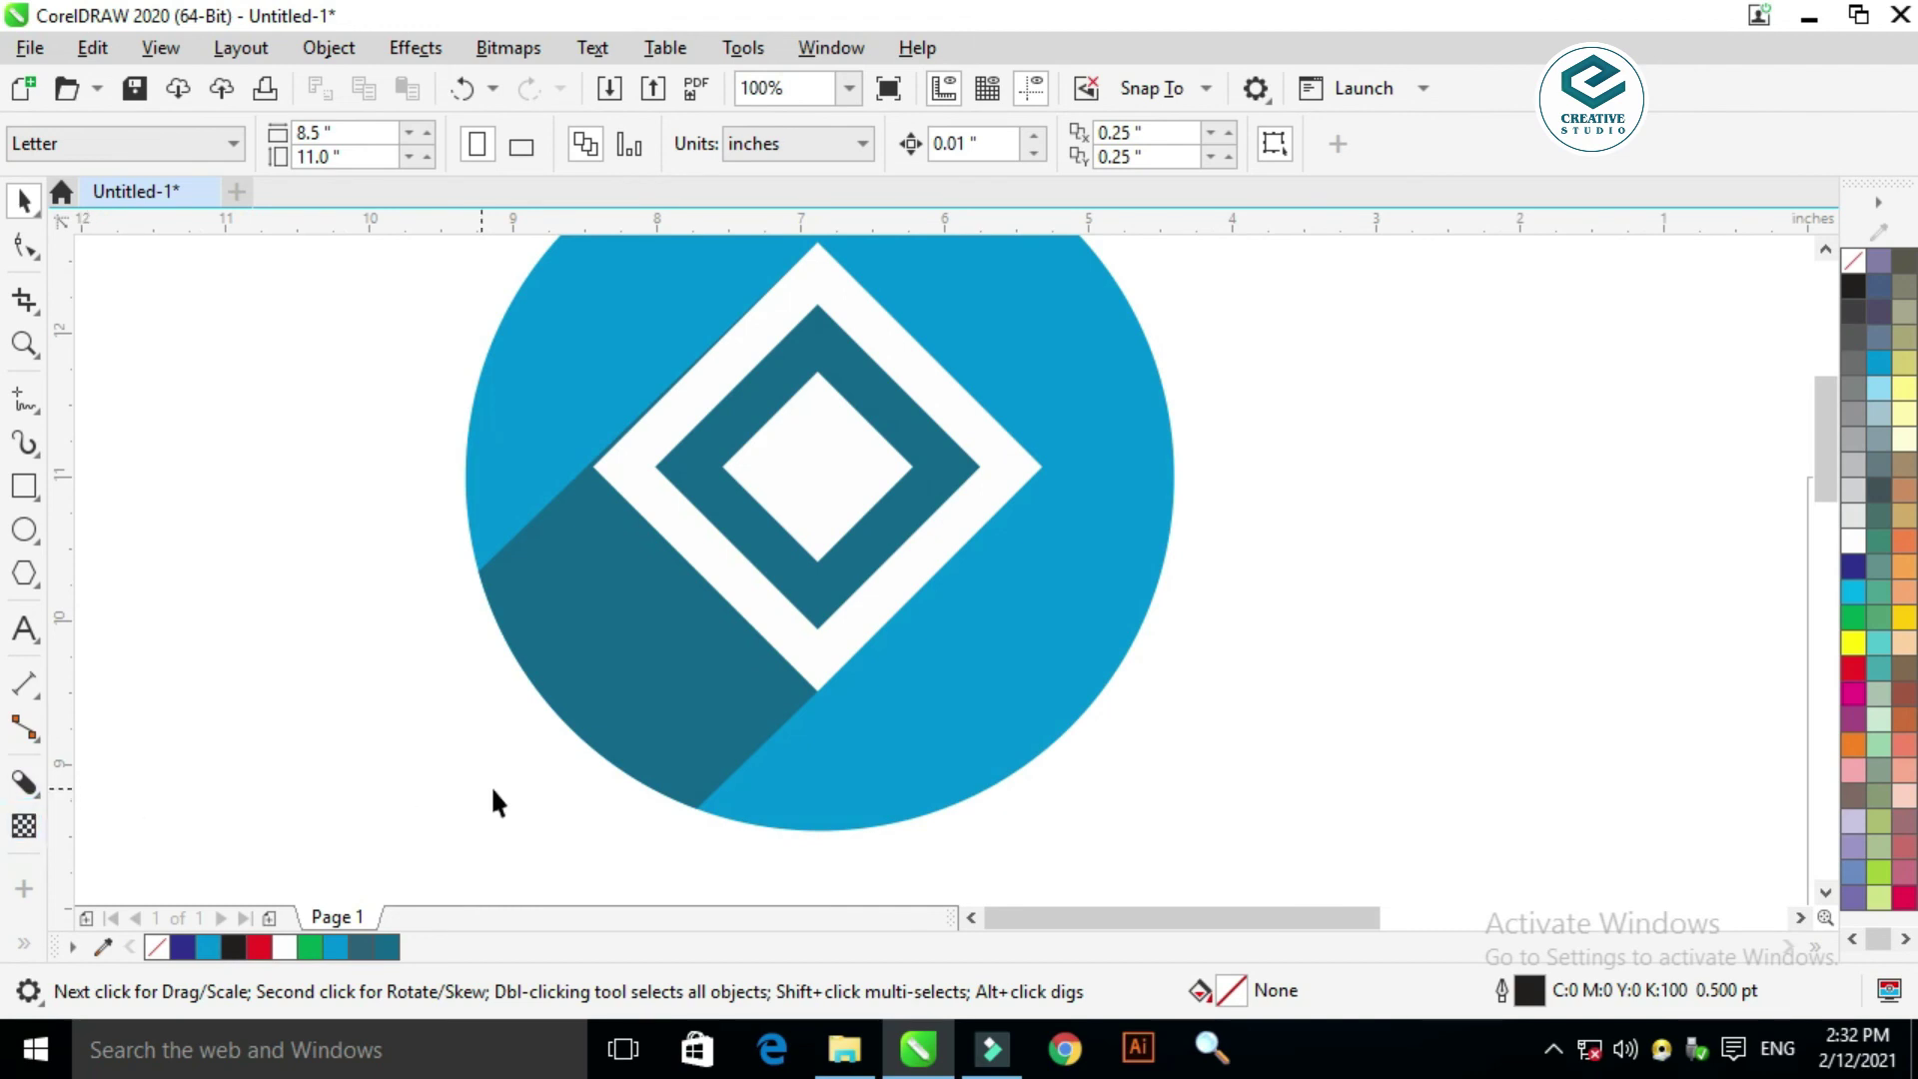
Step: Undo the PowerClip, the shadow recolouring and the block shadow on the diamonds
key("ctrl+z")
key("ctrl+z")
key("ctrl+z")
key("ctrl+z")
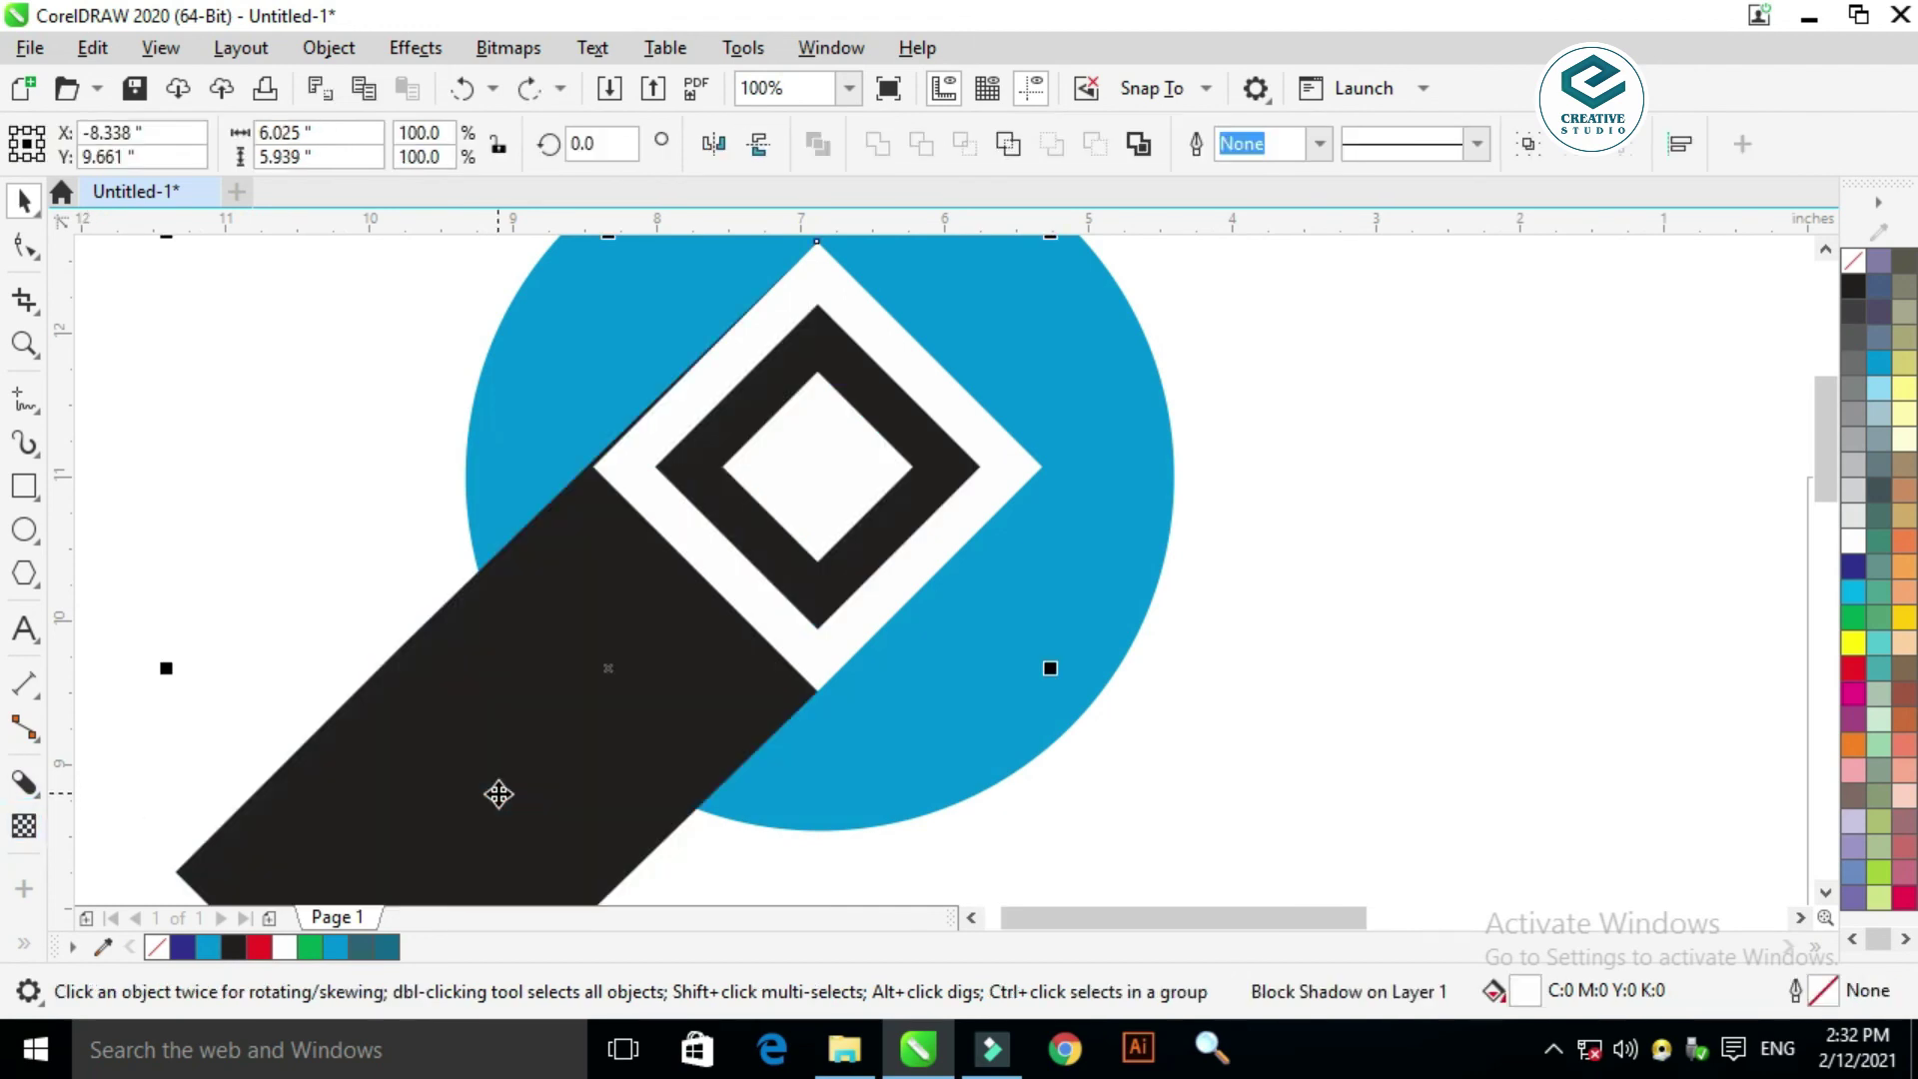
scroll(671, 729, "down", 1)
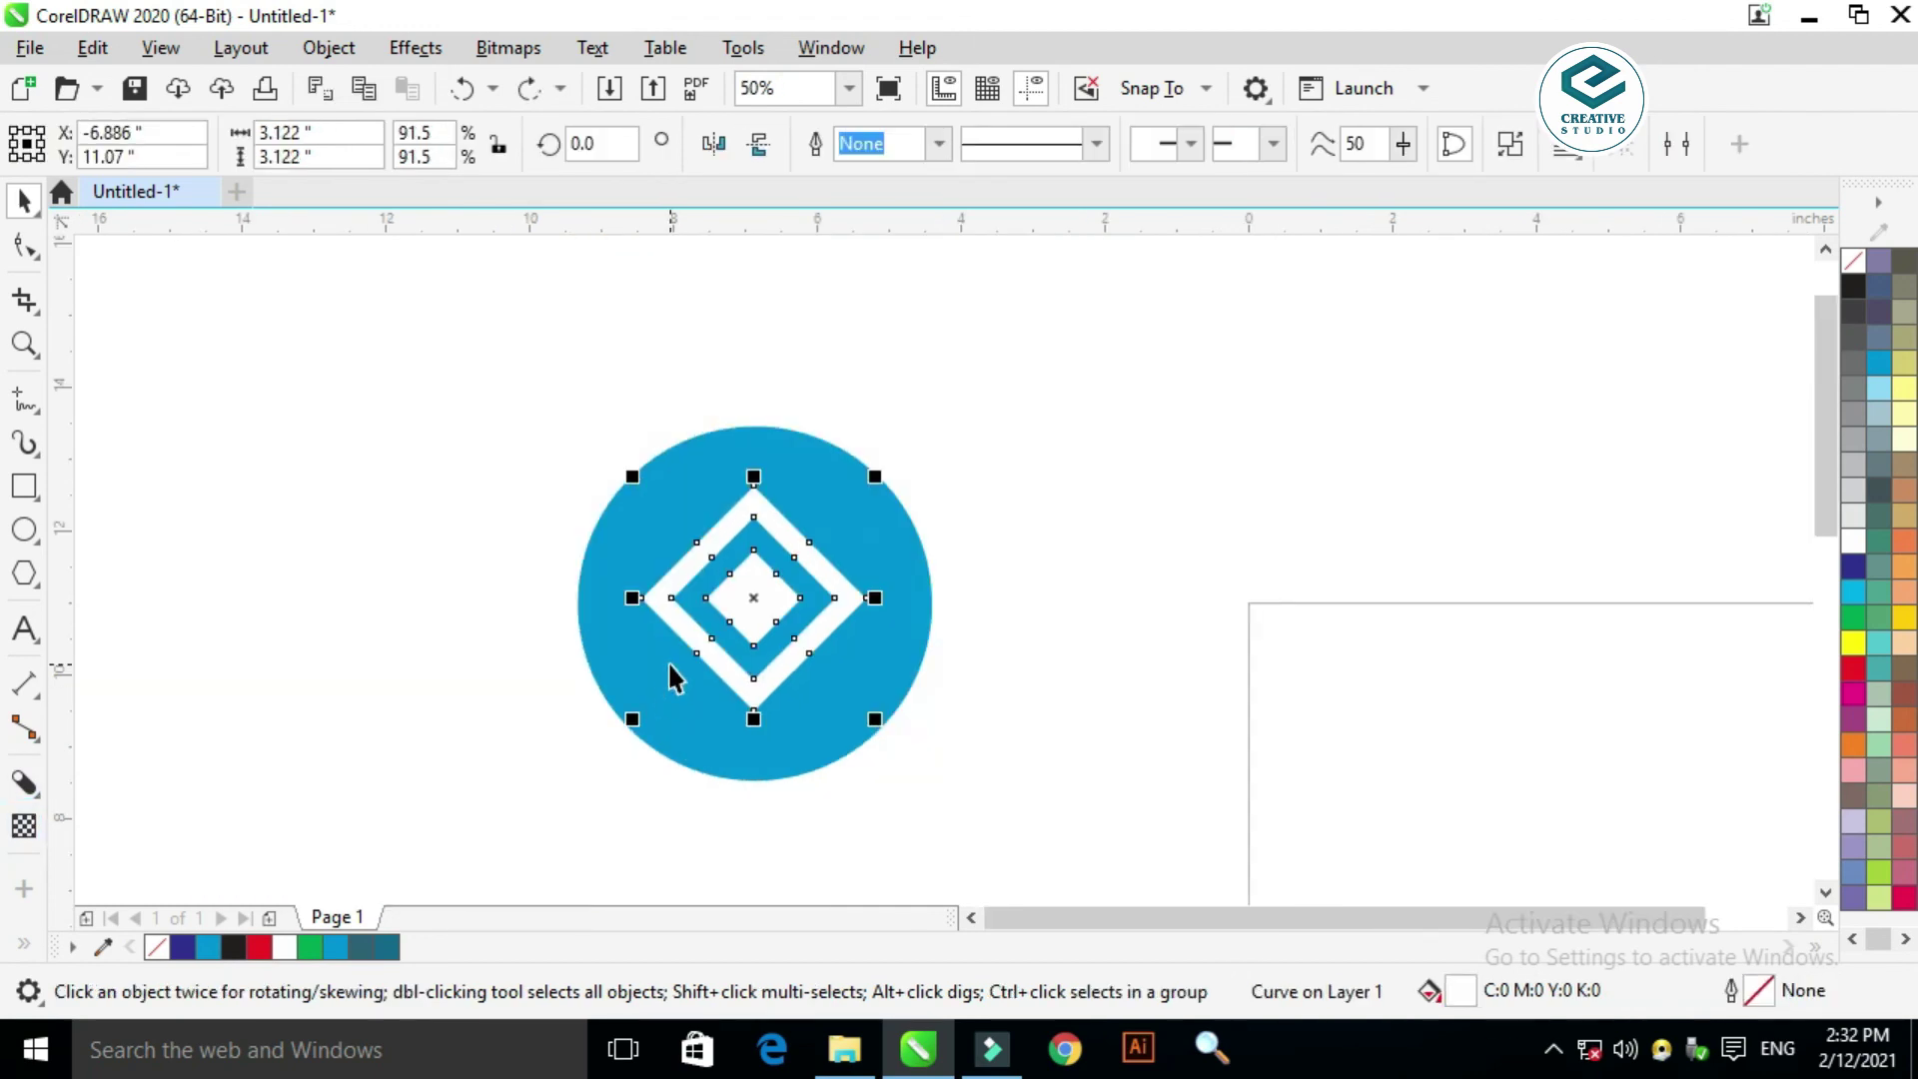
Step: Add a block shadow to the white diamonds toward the lower left, about 4.42 inches deep at about 226.5°
scroll(562, 624, "up", 1)
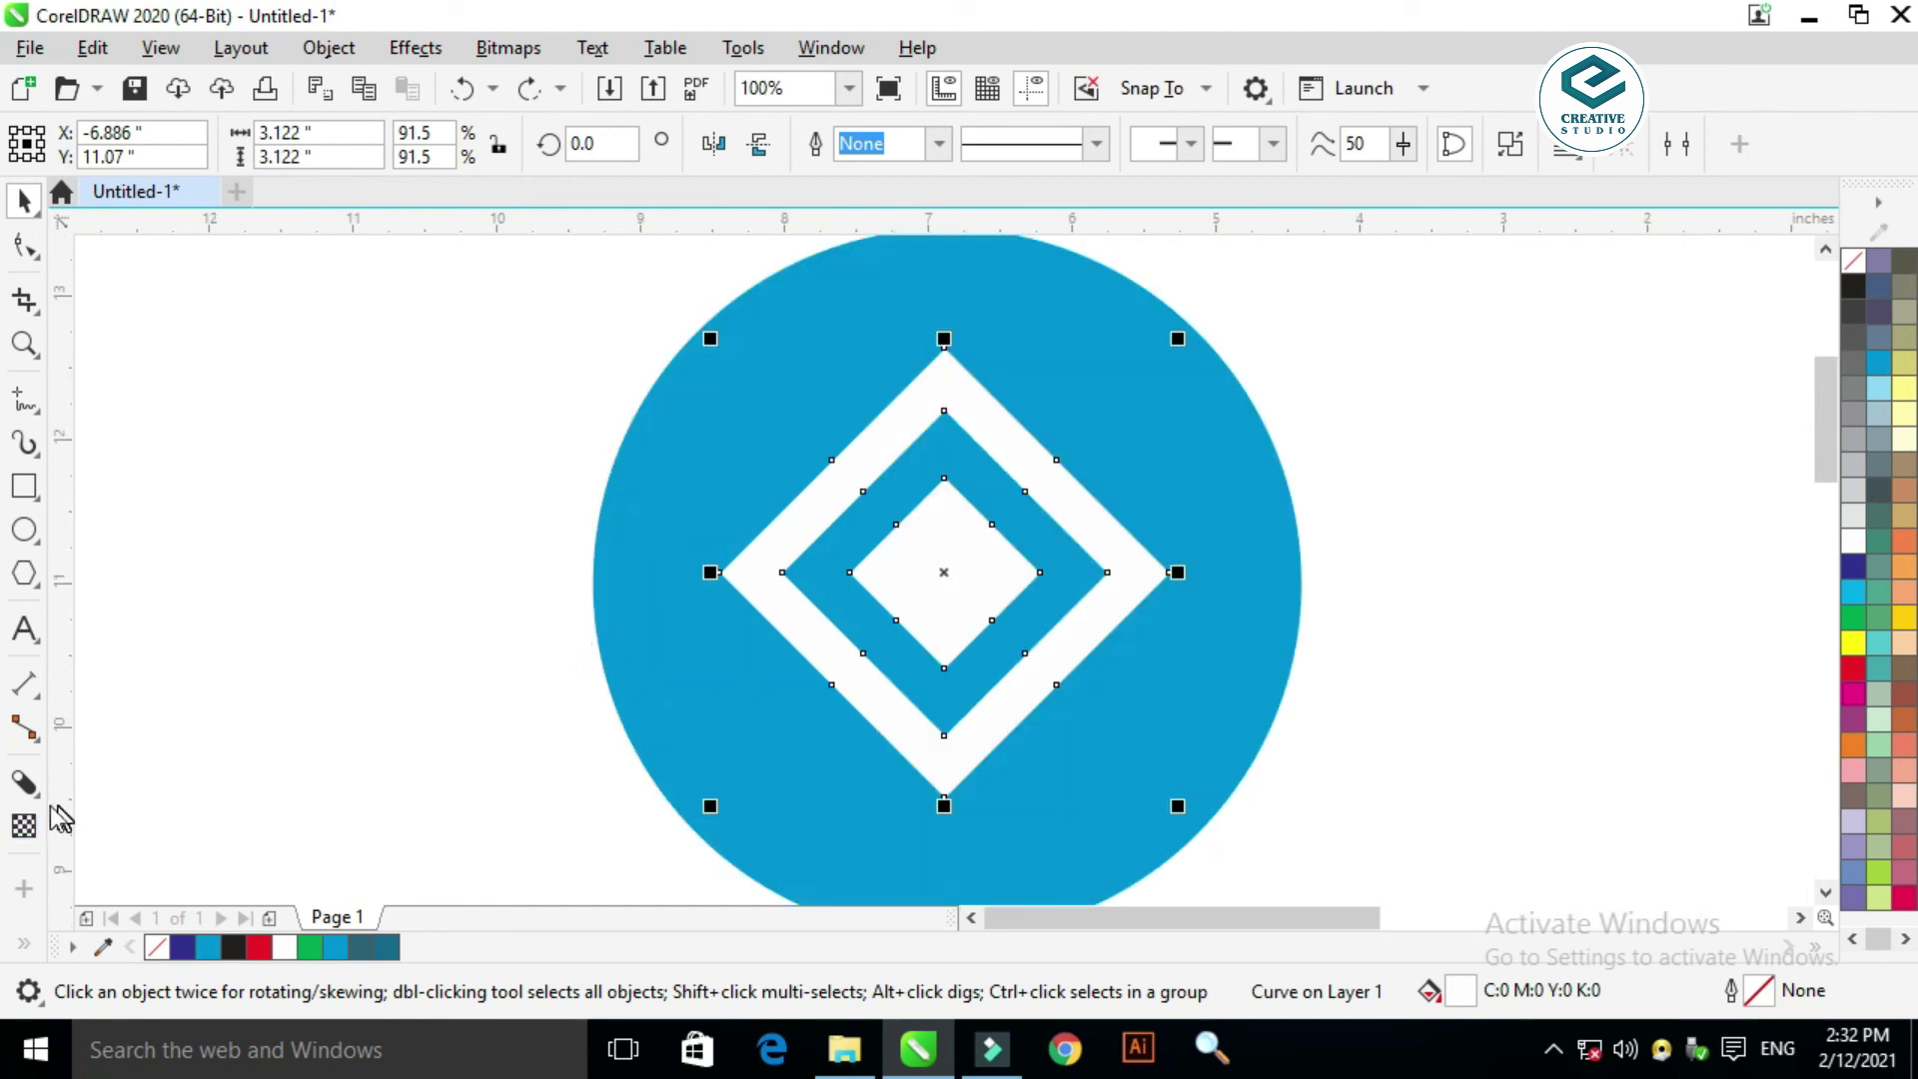
scroll(902, 610, "down", 1)
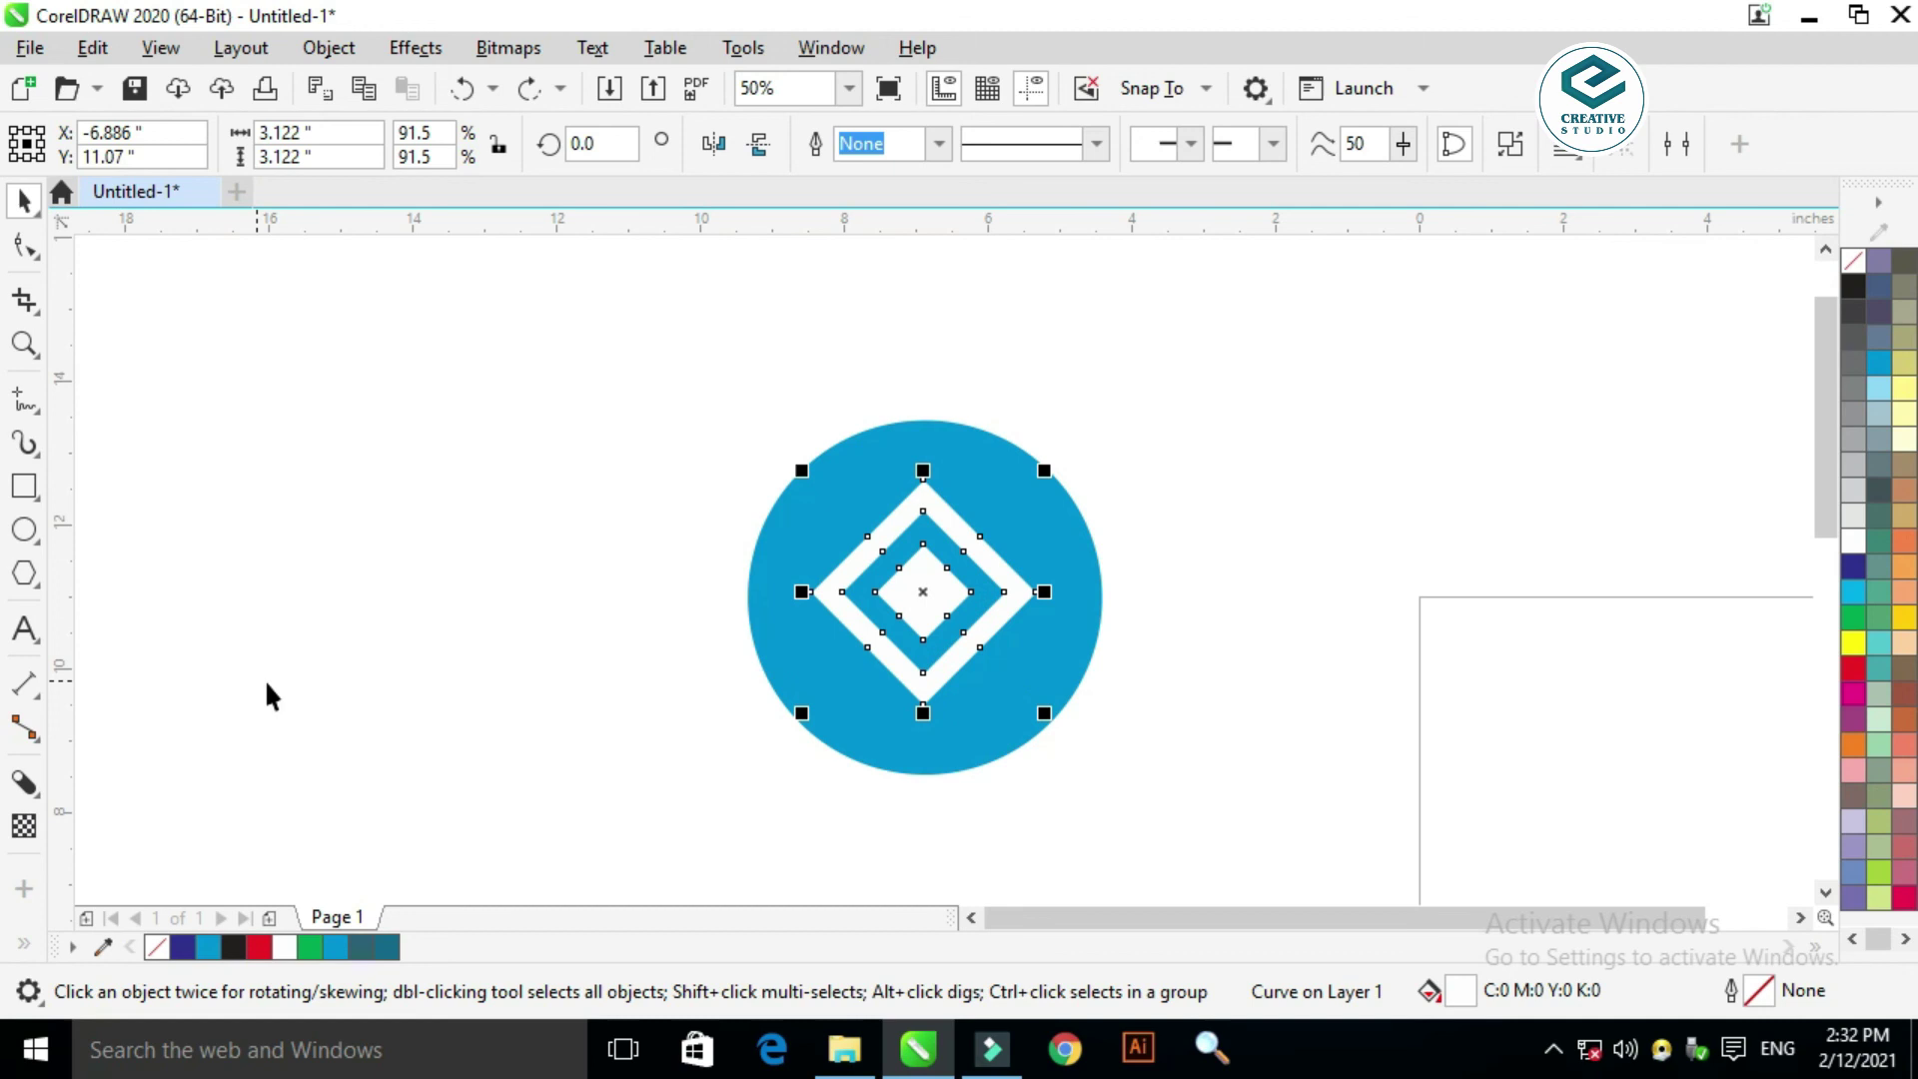
left_click(24, 782)
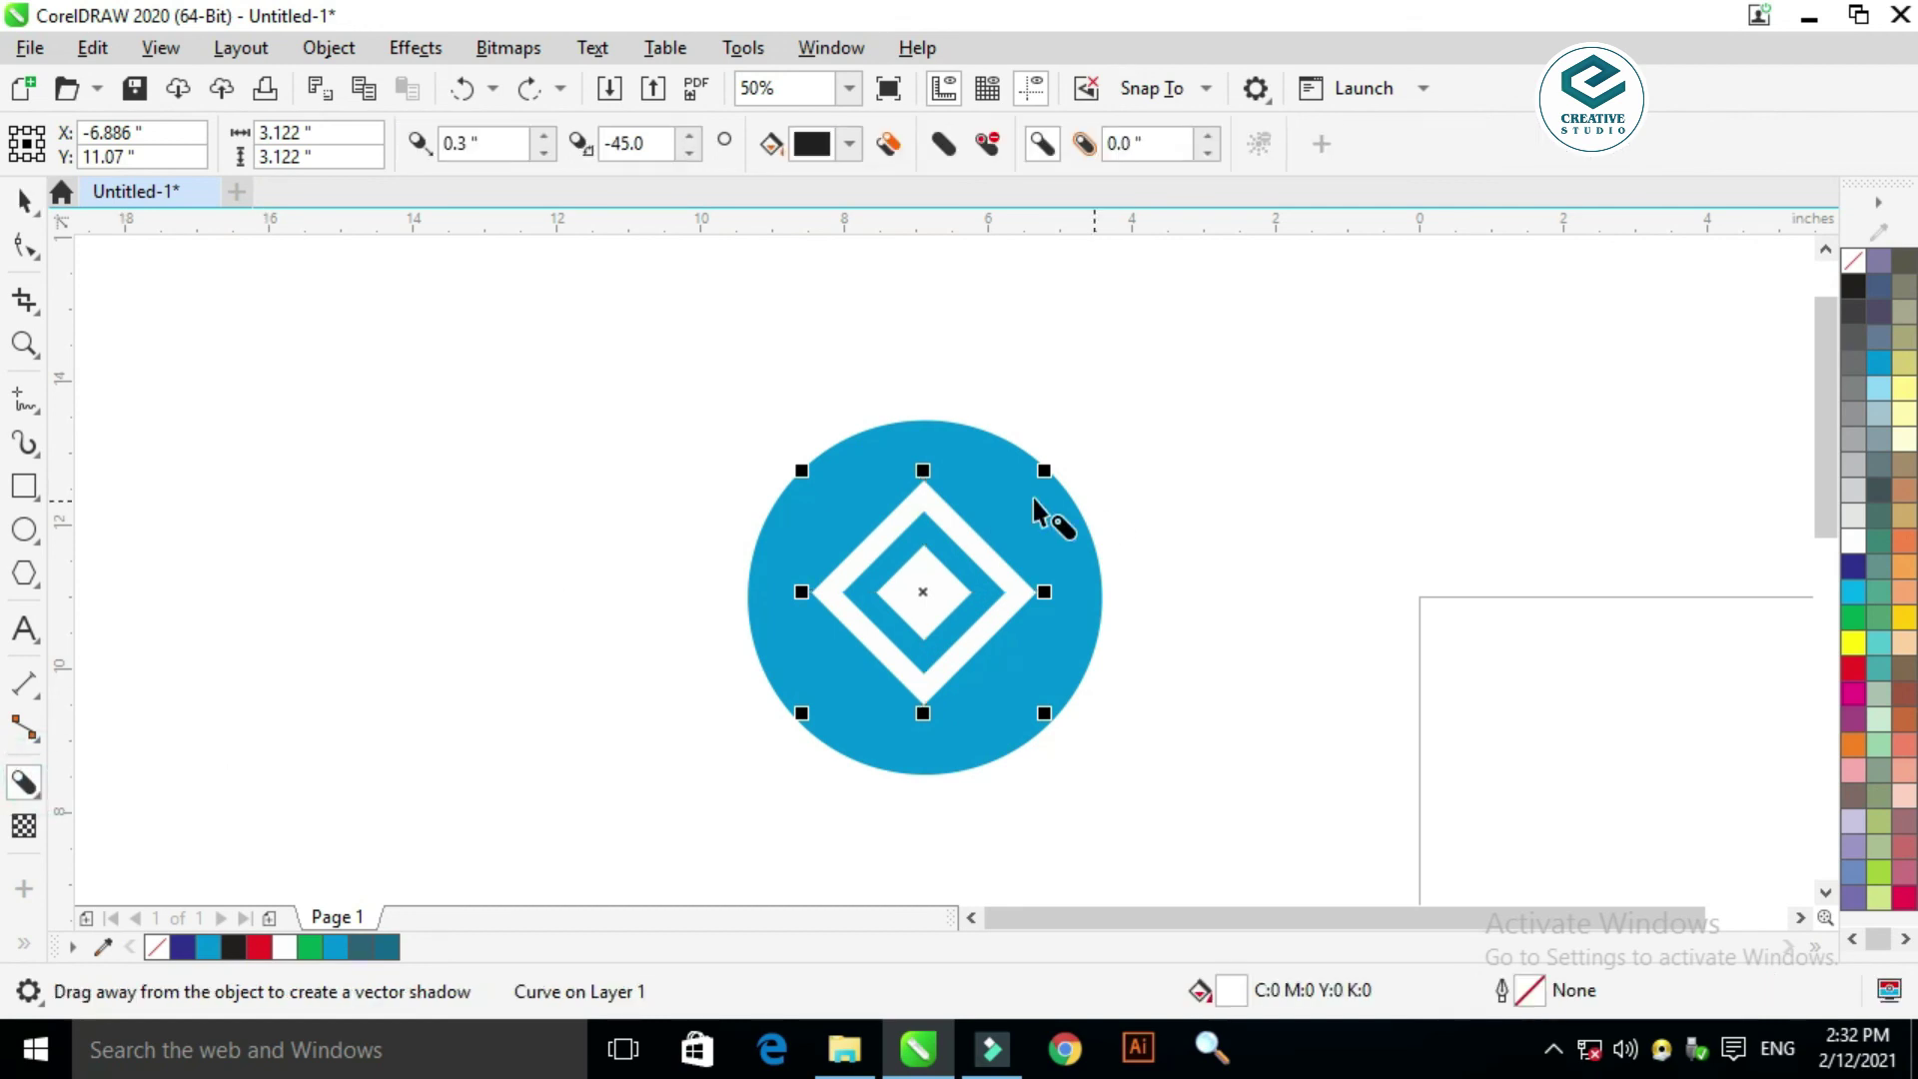
left_click_drag(933, 511, 704, 827)
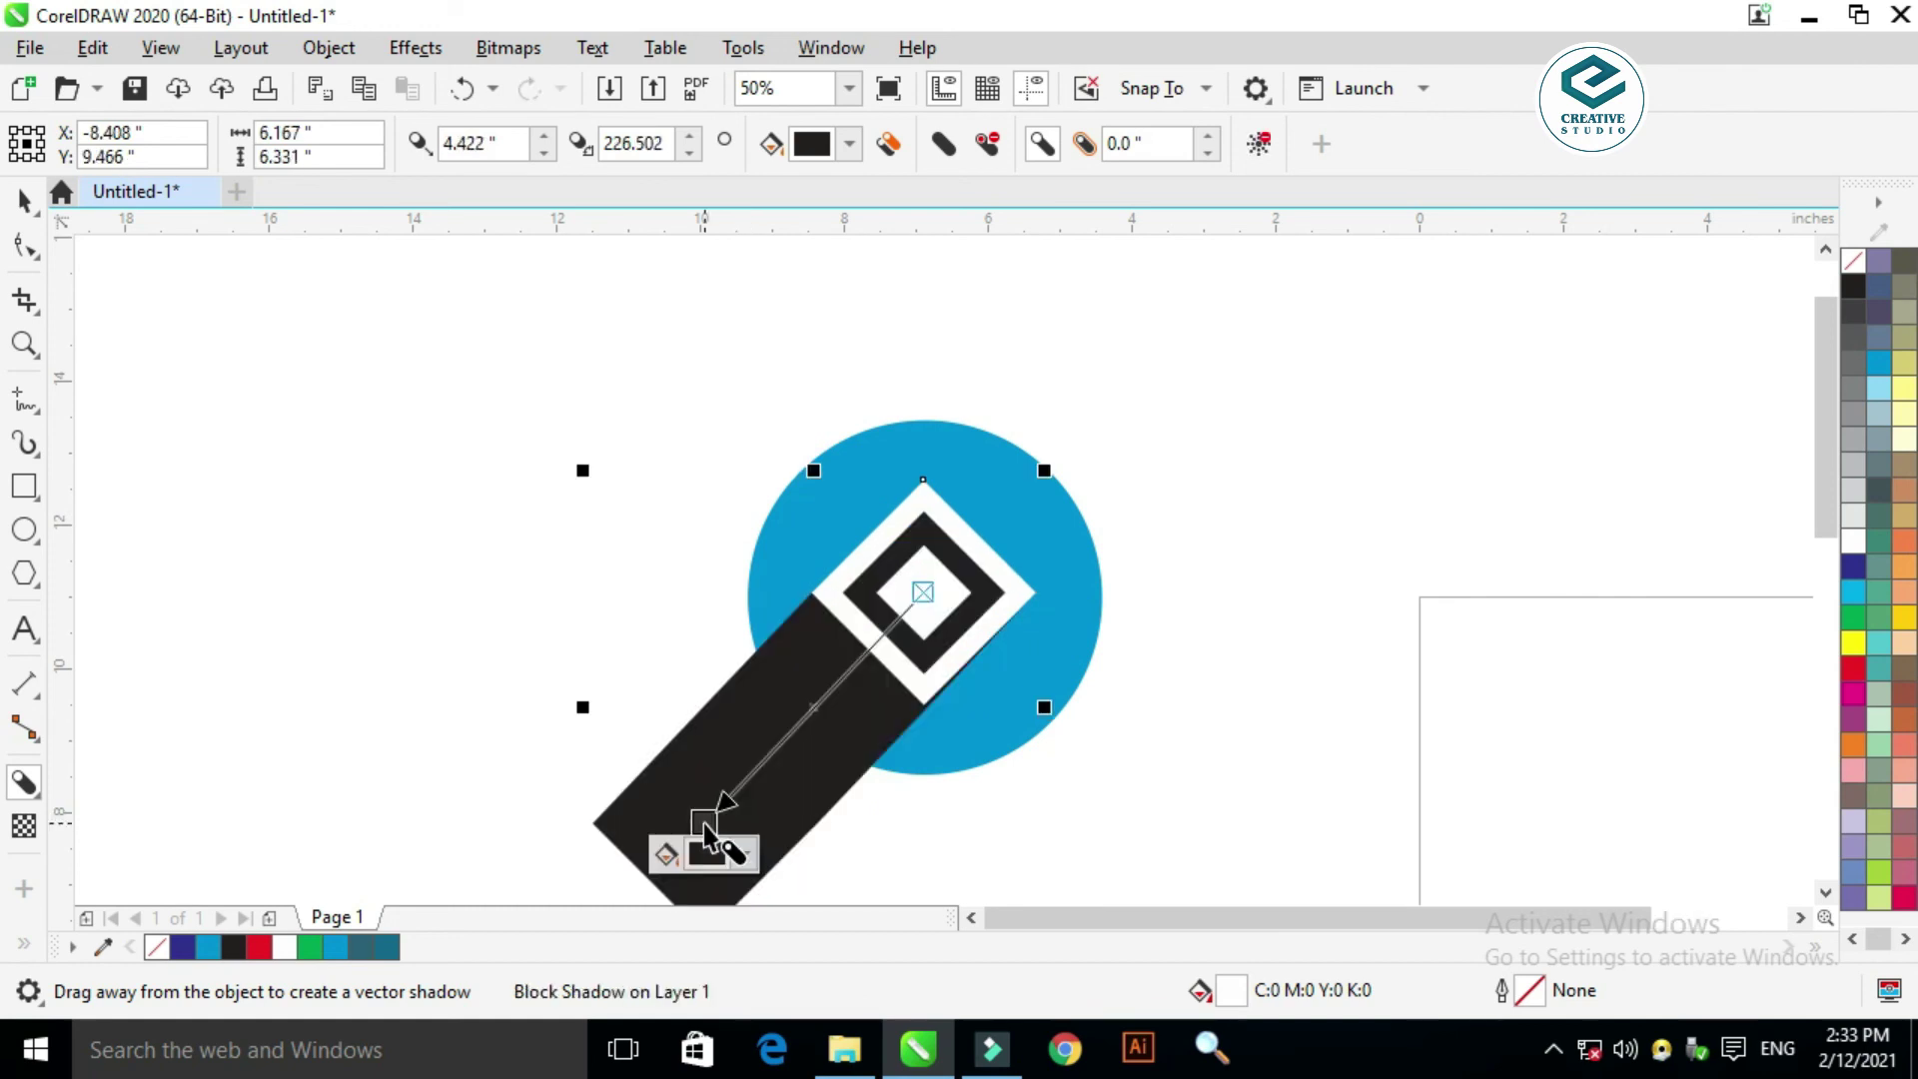
Step: Recolour the block shadow with the blue sampled from the circle, darkened to #0D73A3
left_click(744, 855)
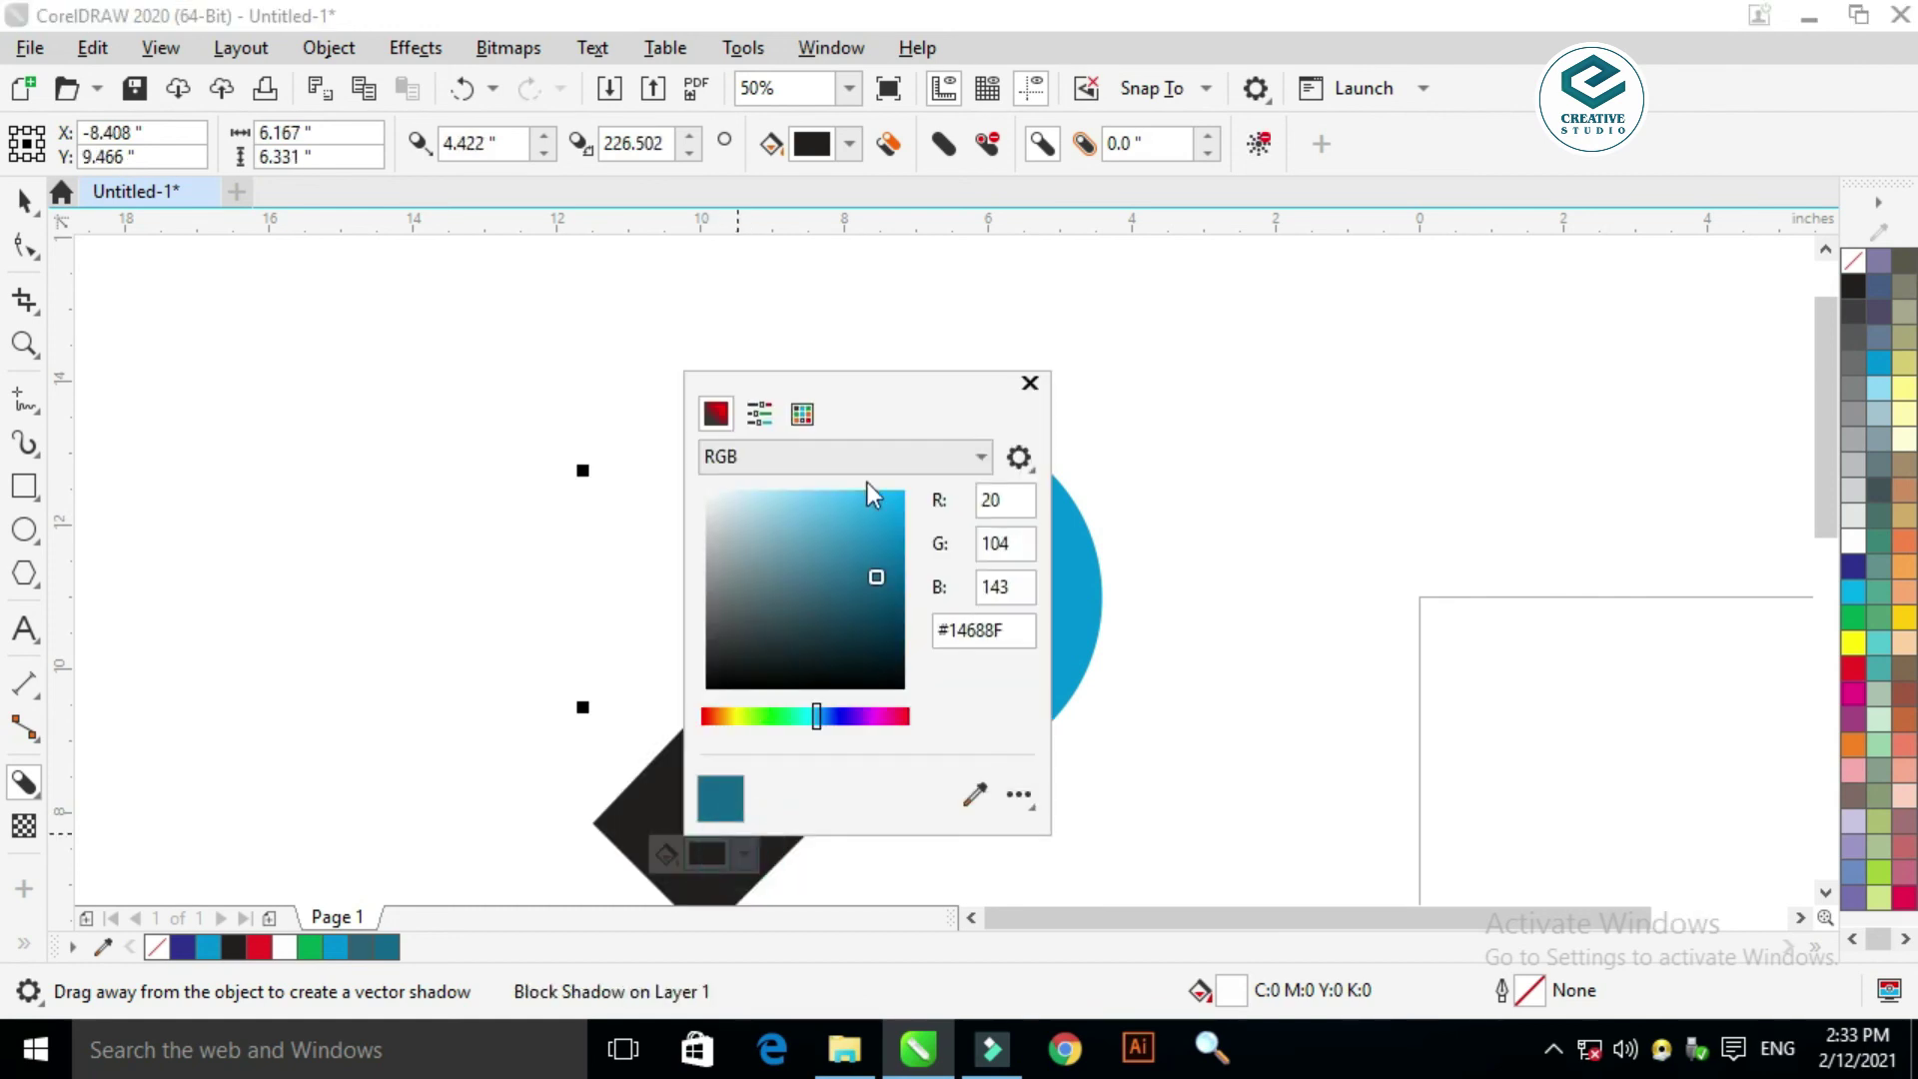
left_click(974, 794)
left_click(1054, 631)
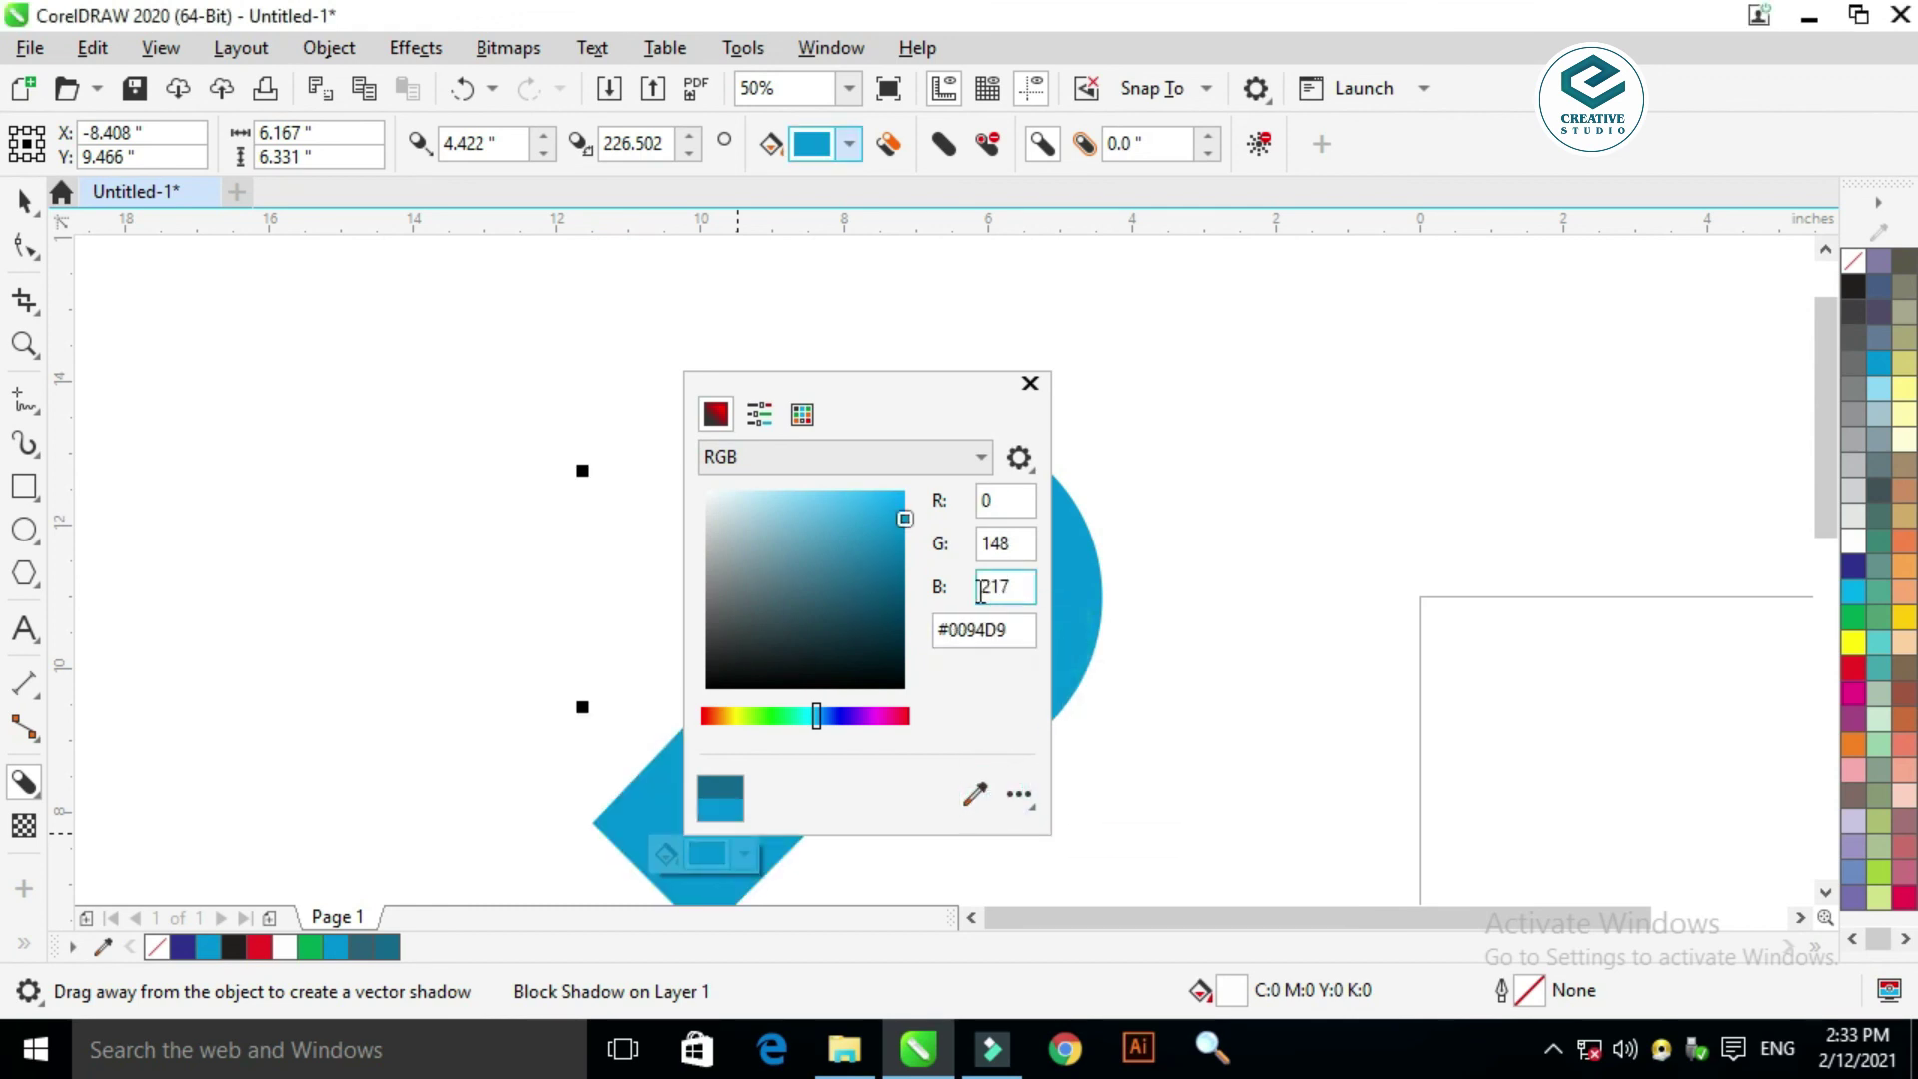
left_click(866, 584)
left_click(891, 584)
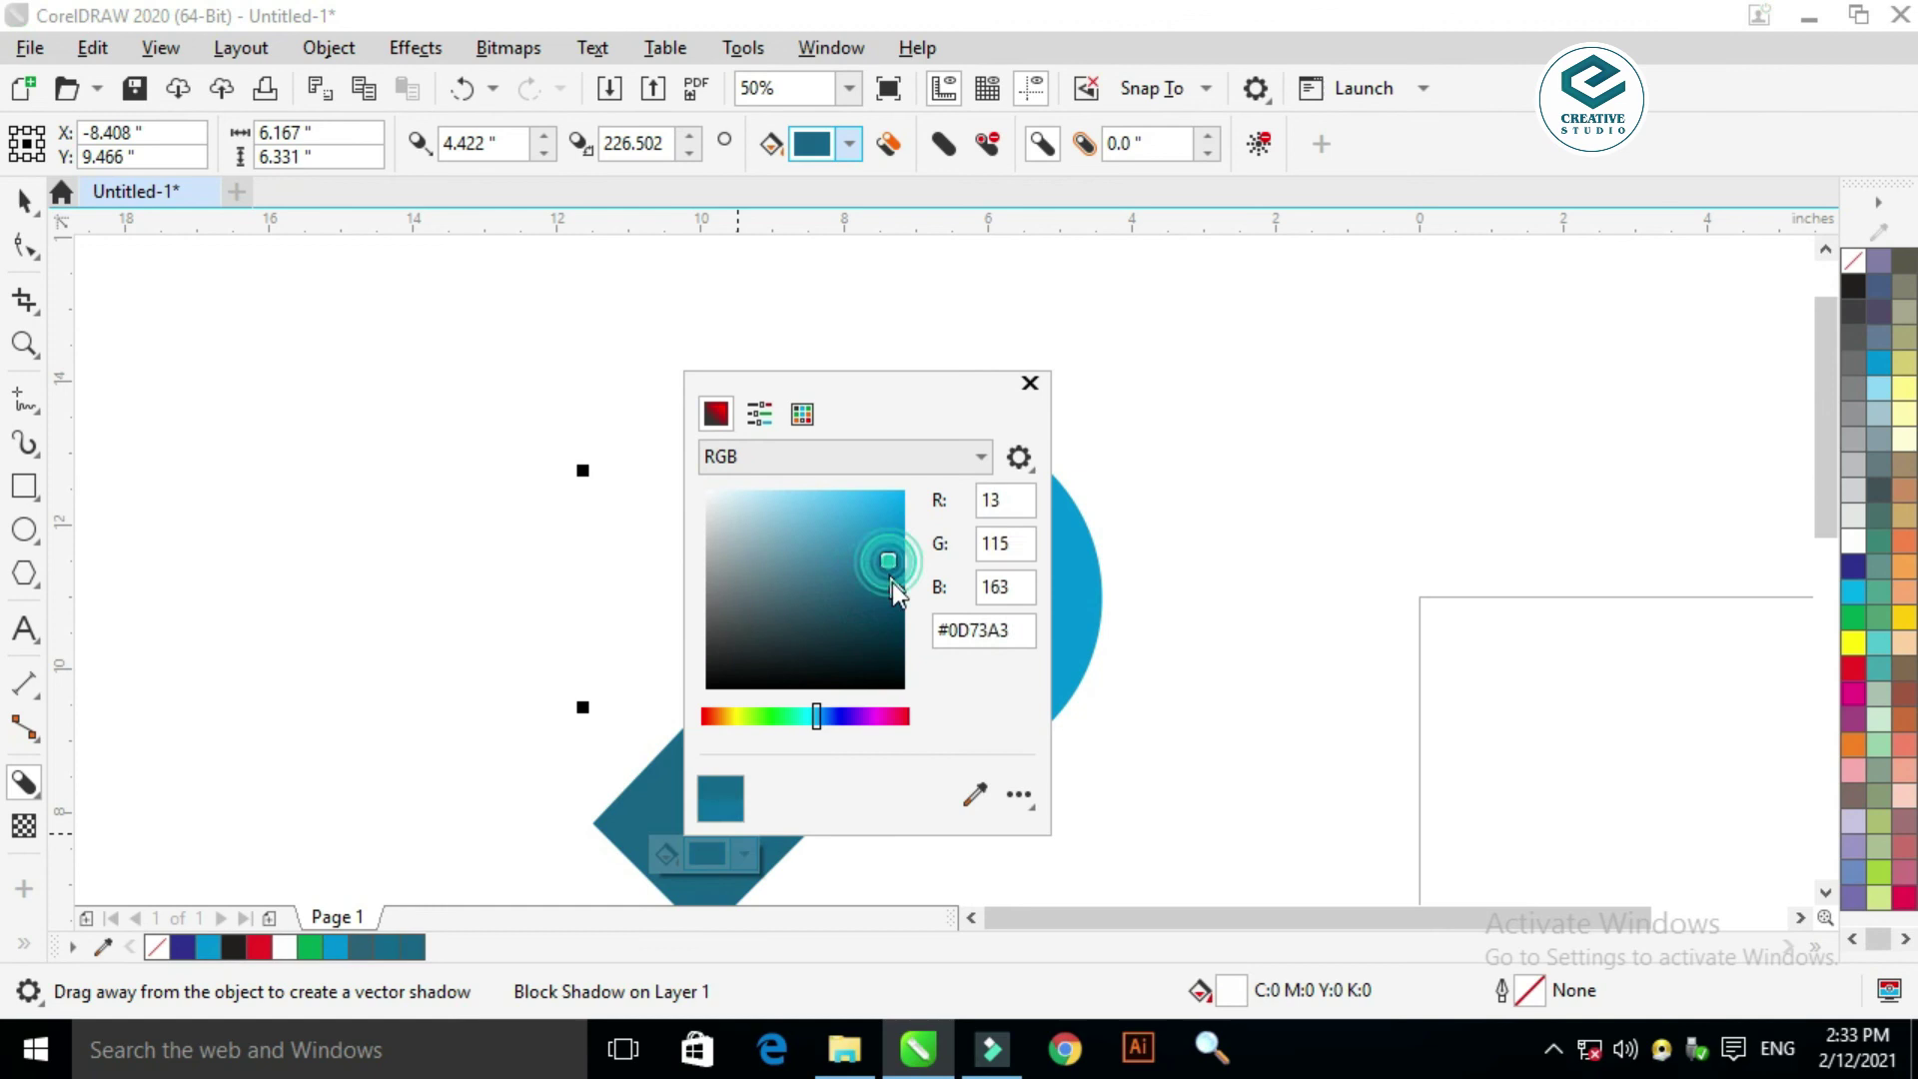
left_click(530, 395)
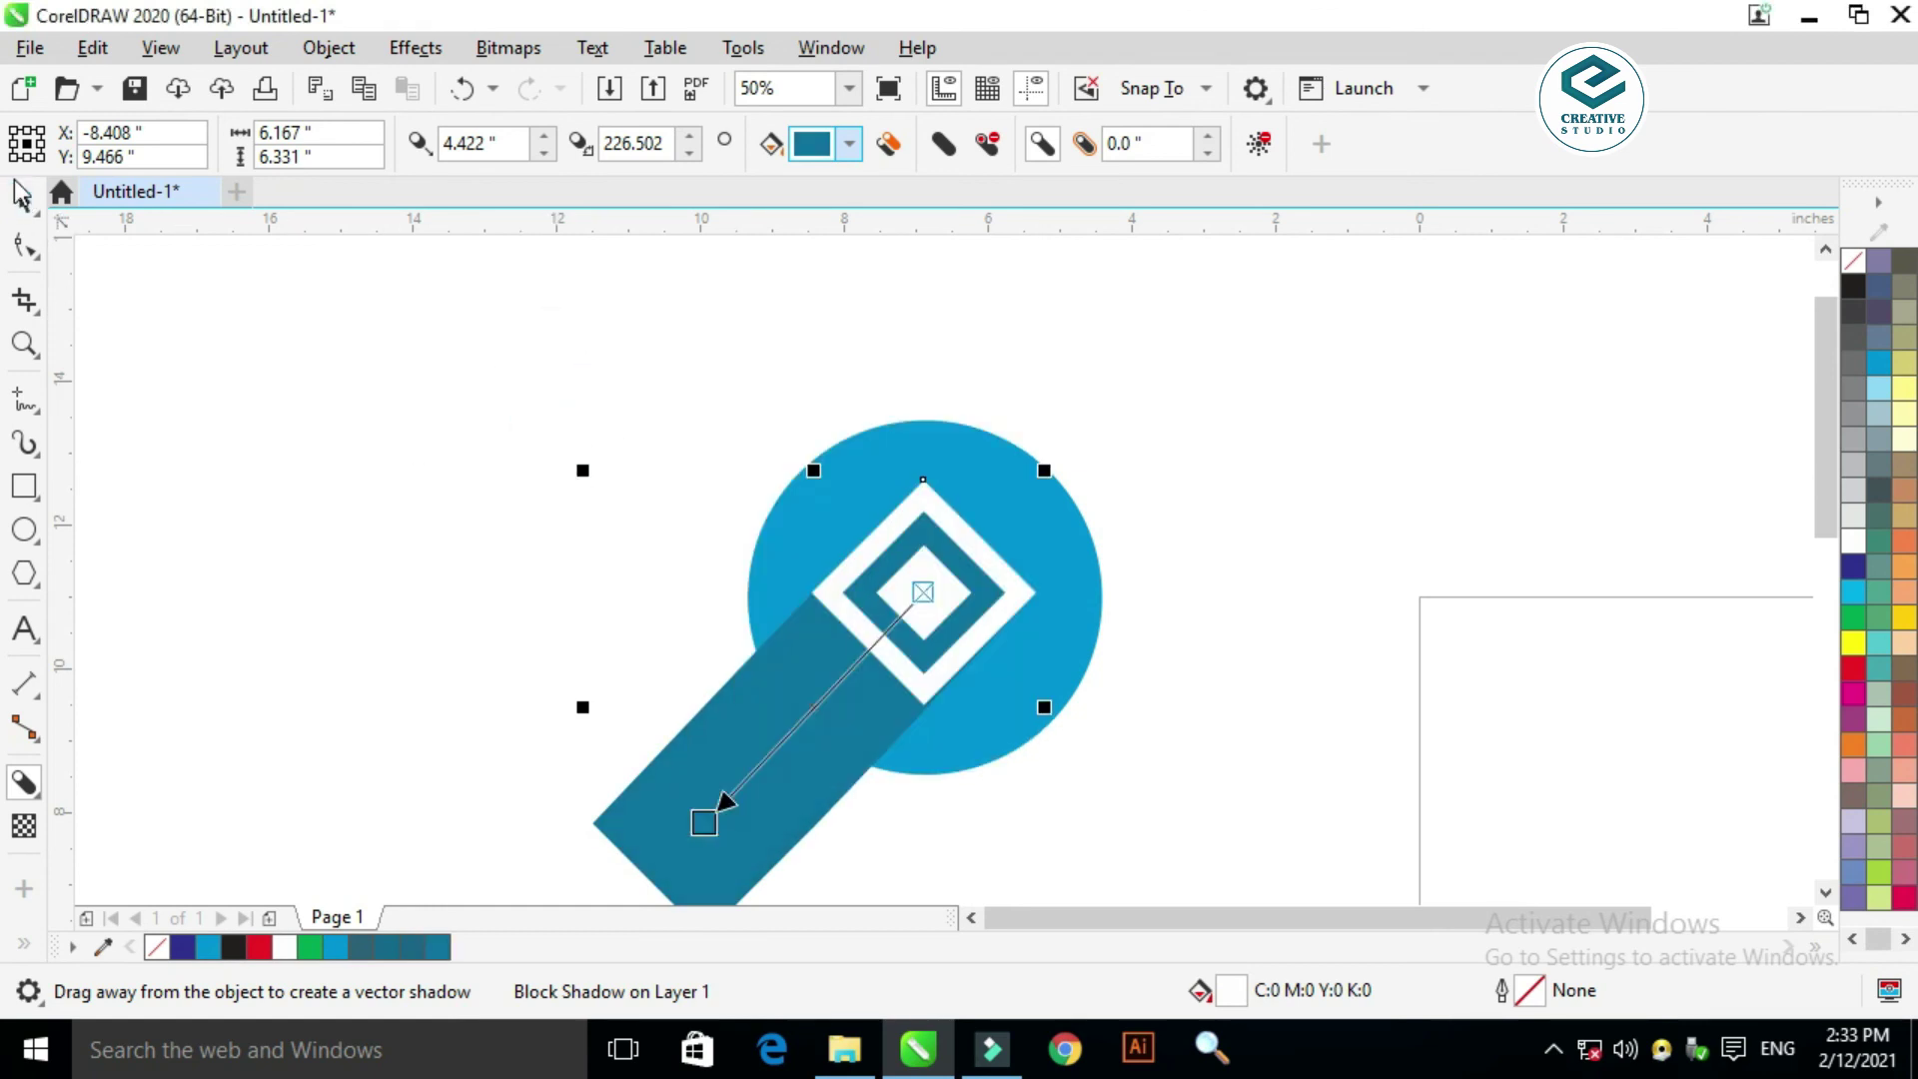
Step: Clip the recoloured block shadow inside the blue circle with PowerClip and check the icon in full-screen preview
left_click(24, 200)
right_click(901, 566)
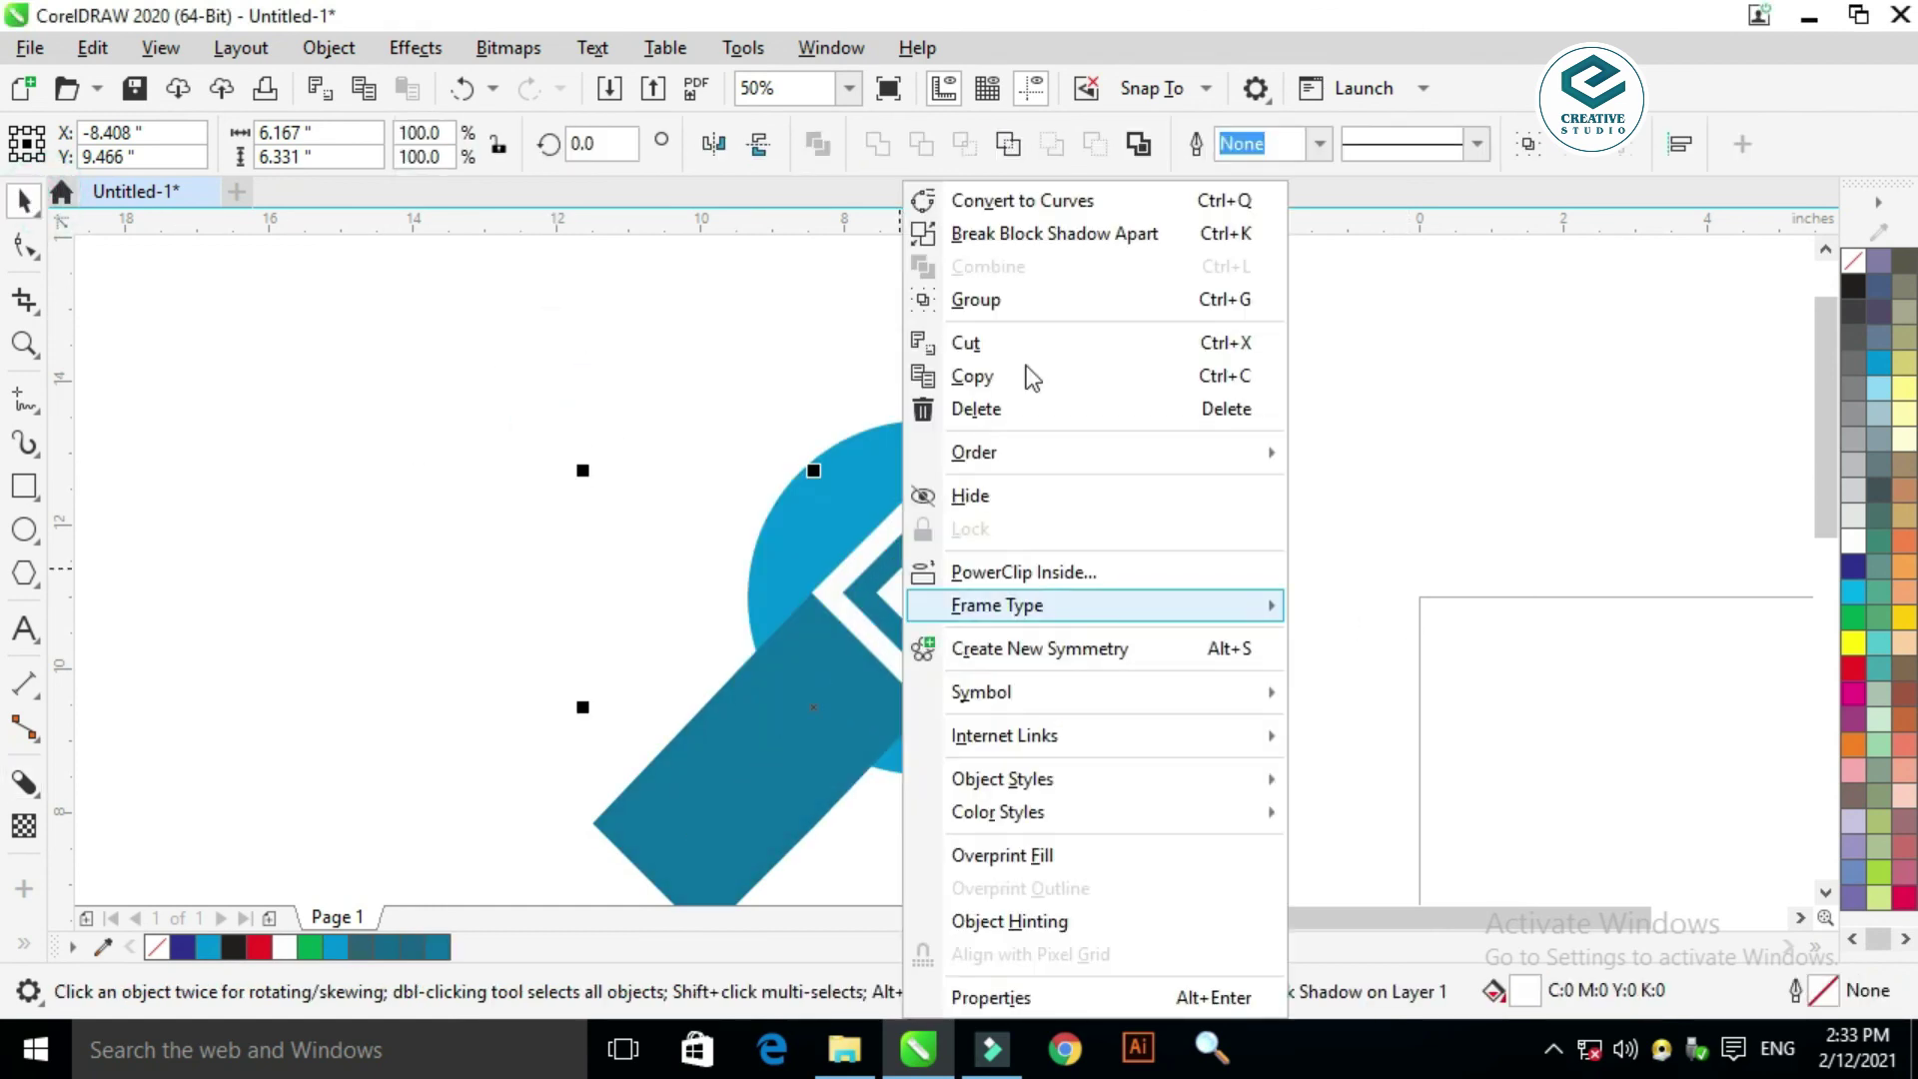
left_click(1062, 572)
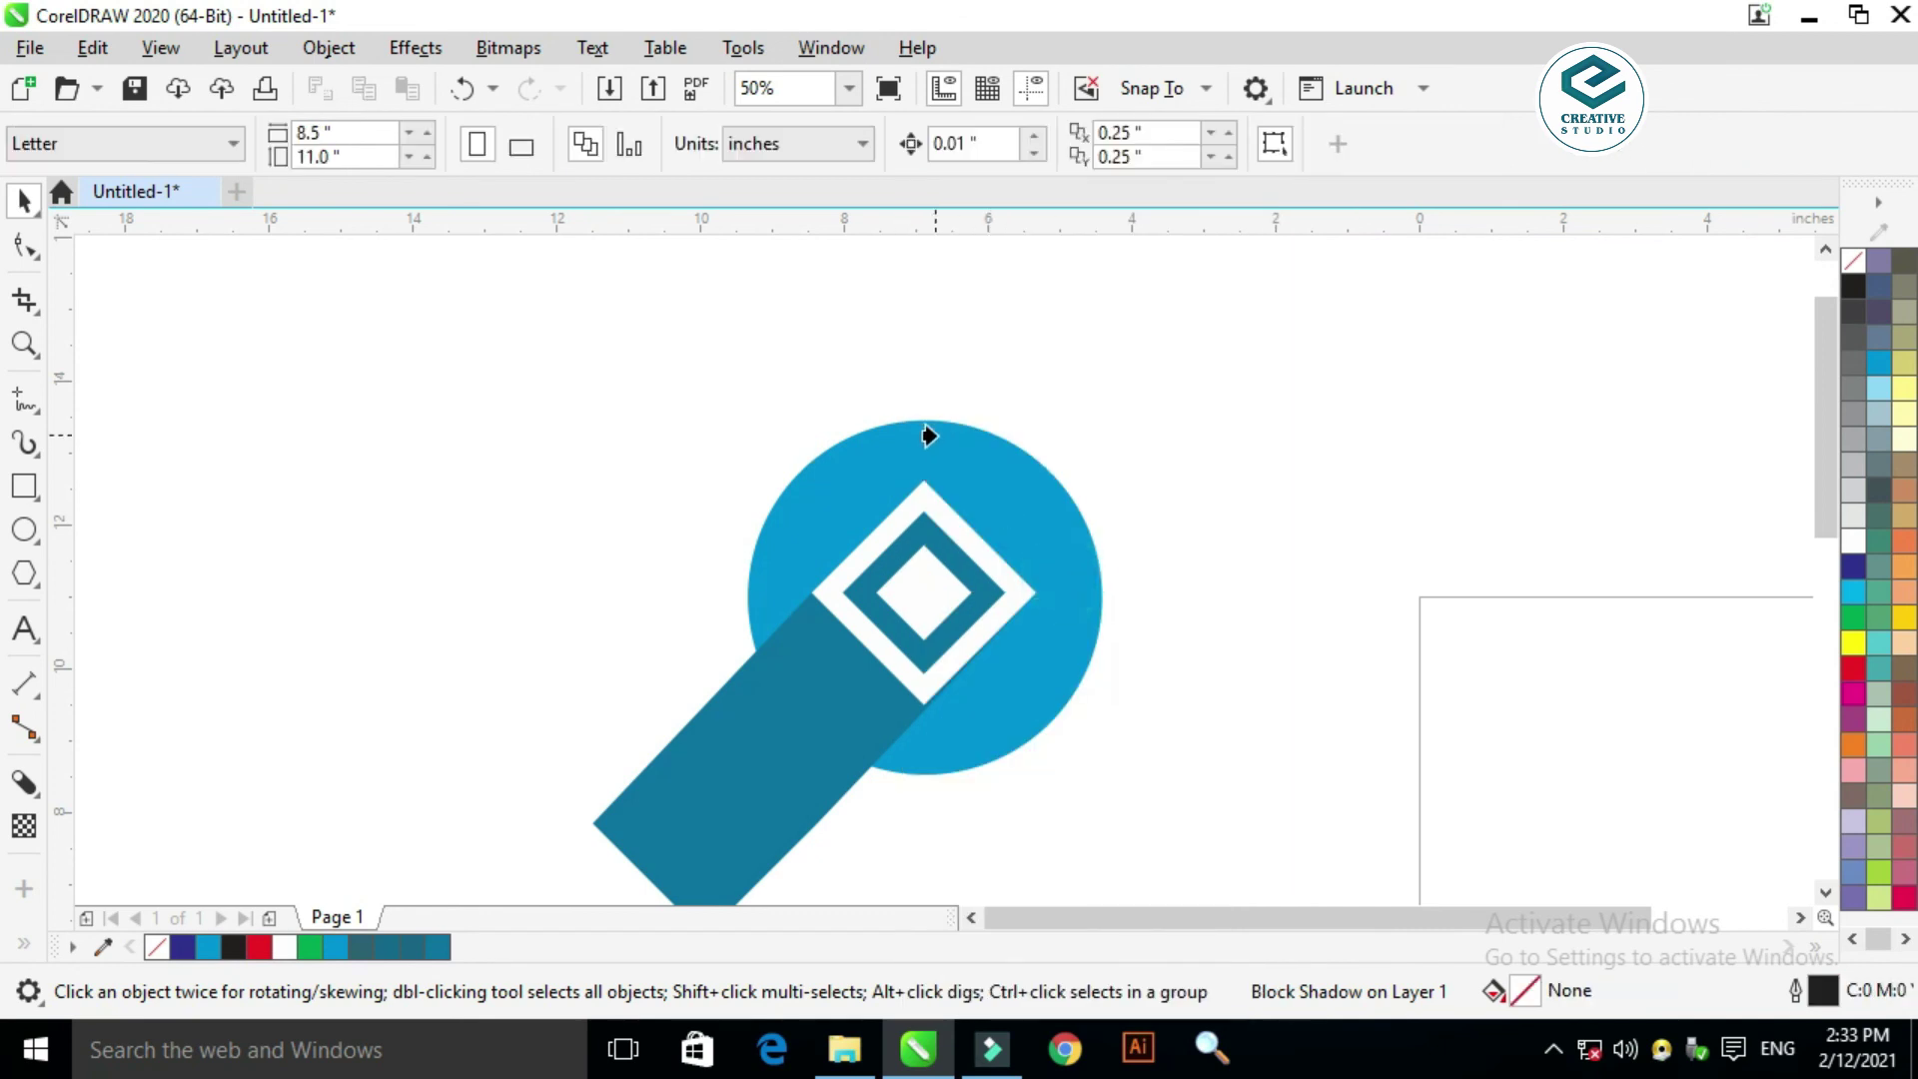
left_click(929, 434)
left_click(1221, 471)
key("F4")
key("F9")
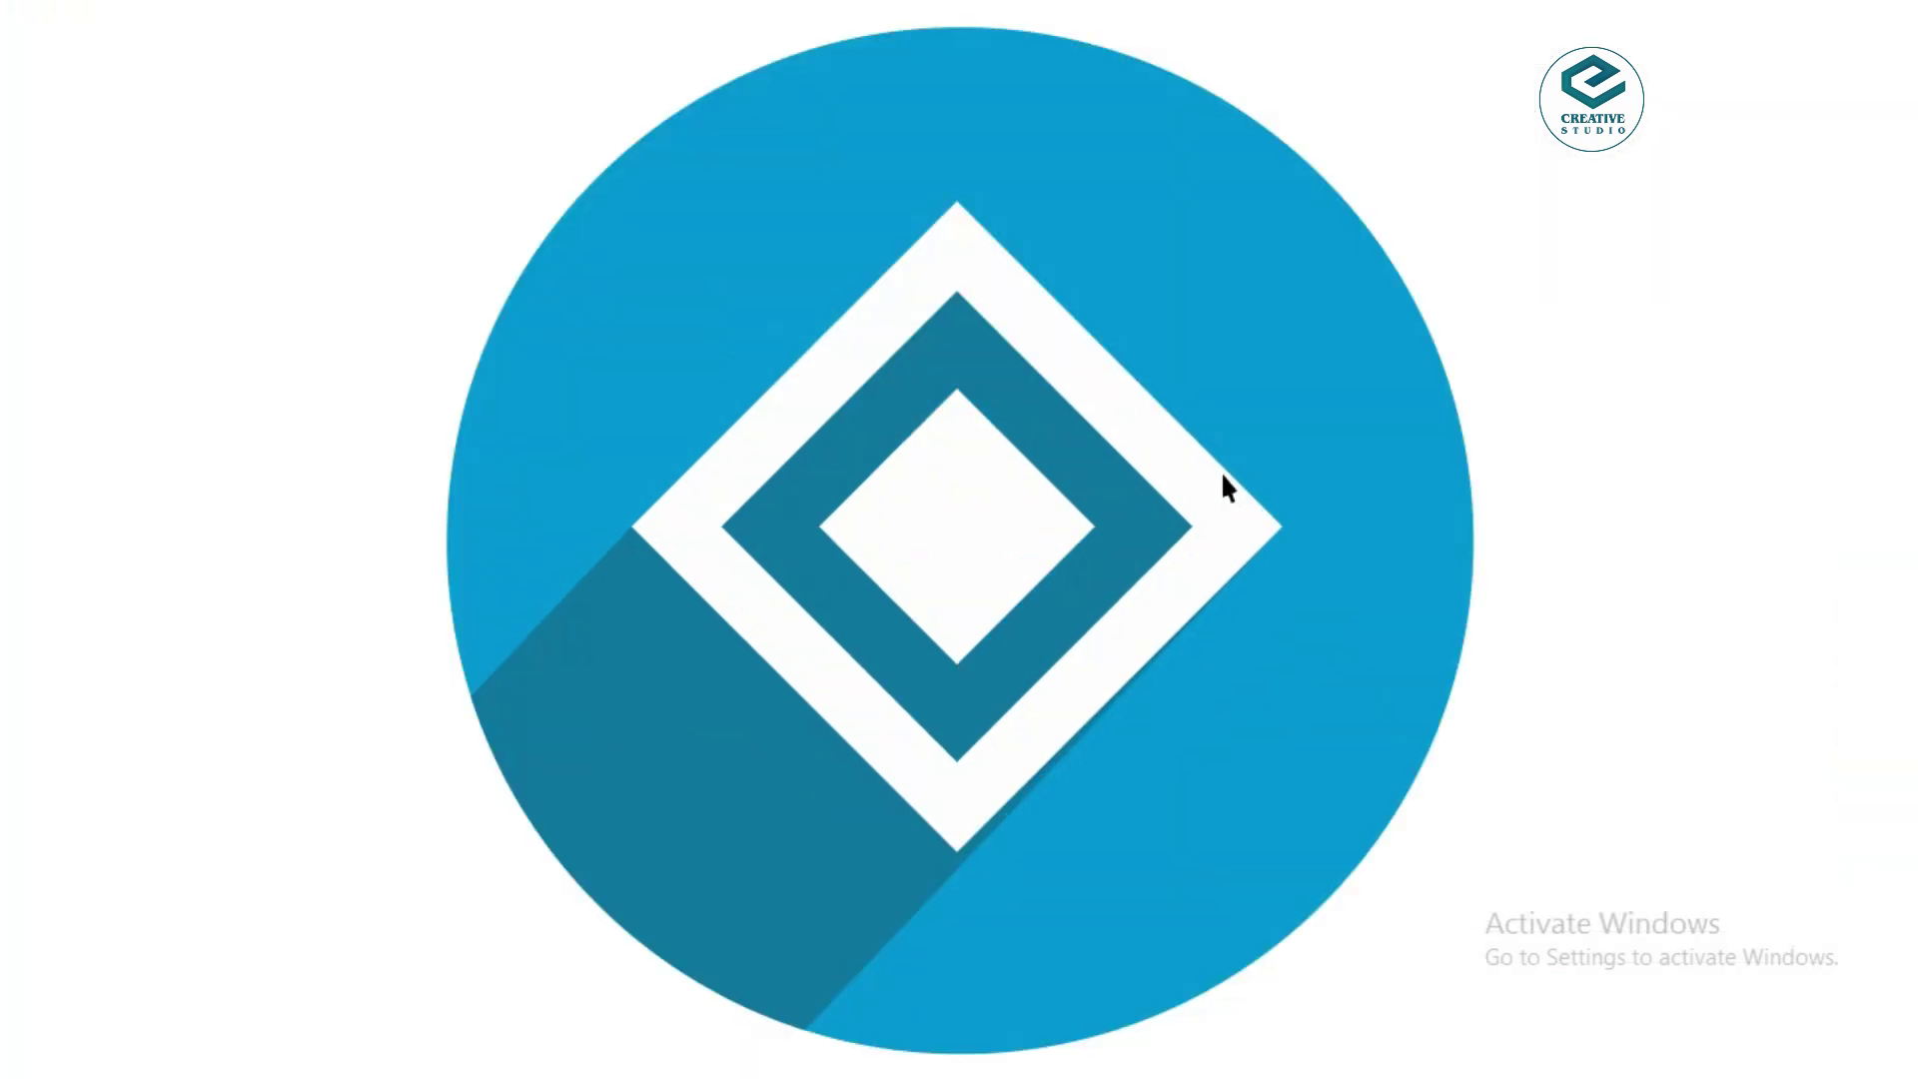
left_click(1299, 432)
Step: Move the finished circle icon farther up and away from the page and delete it
scroll(676, 538, "down", 4)
left_click_drag(457, 371, 856, 629)
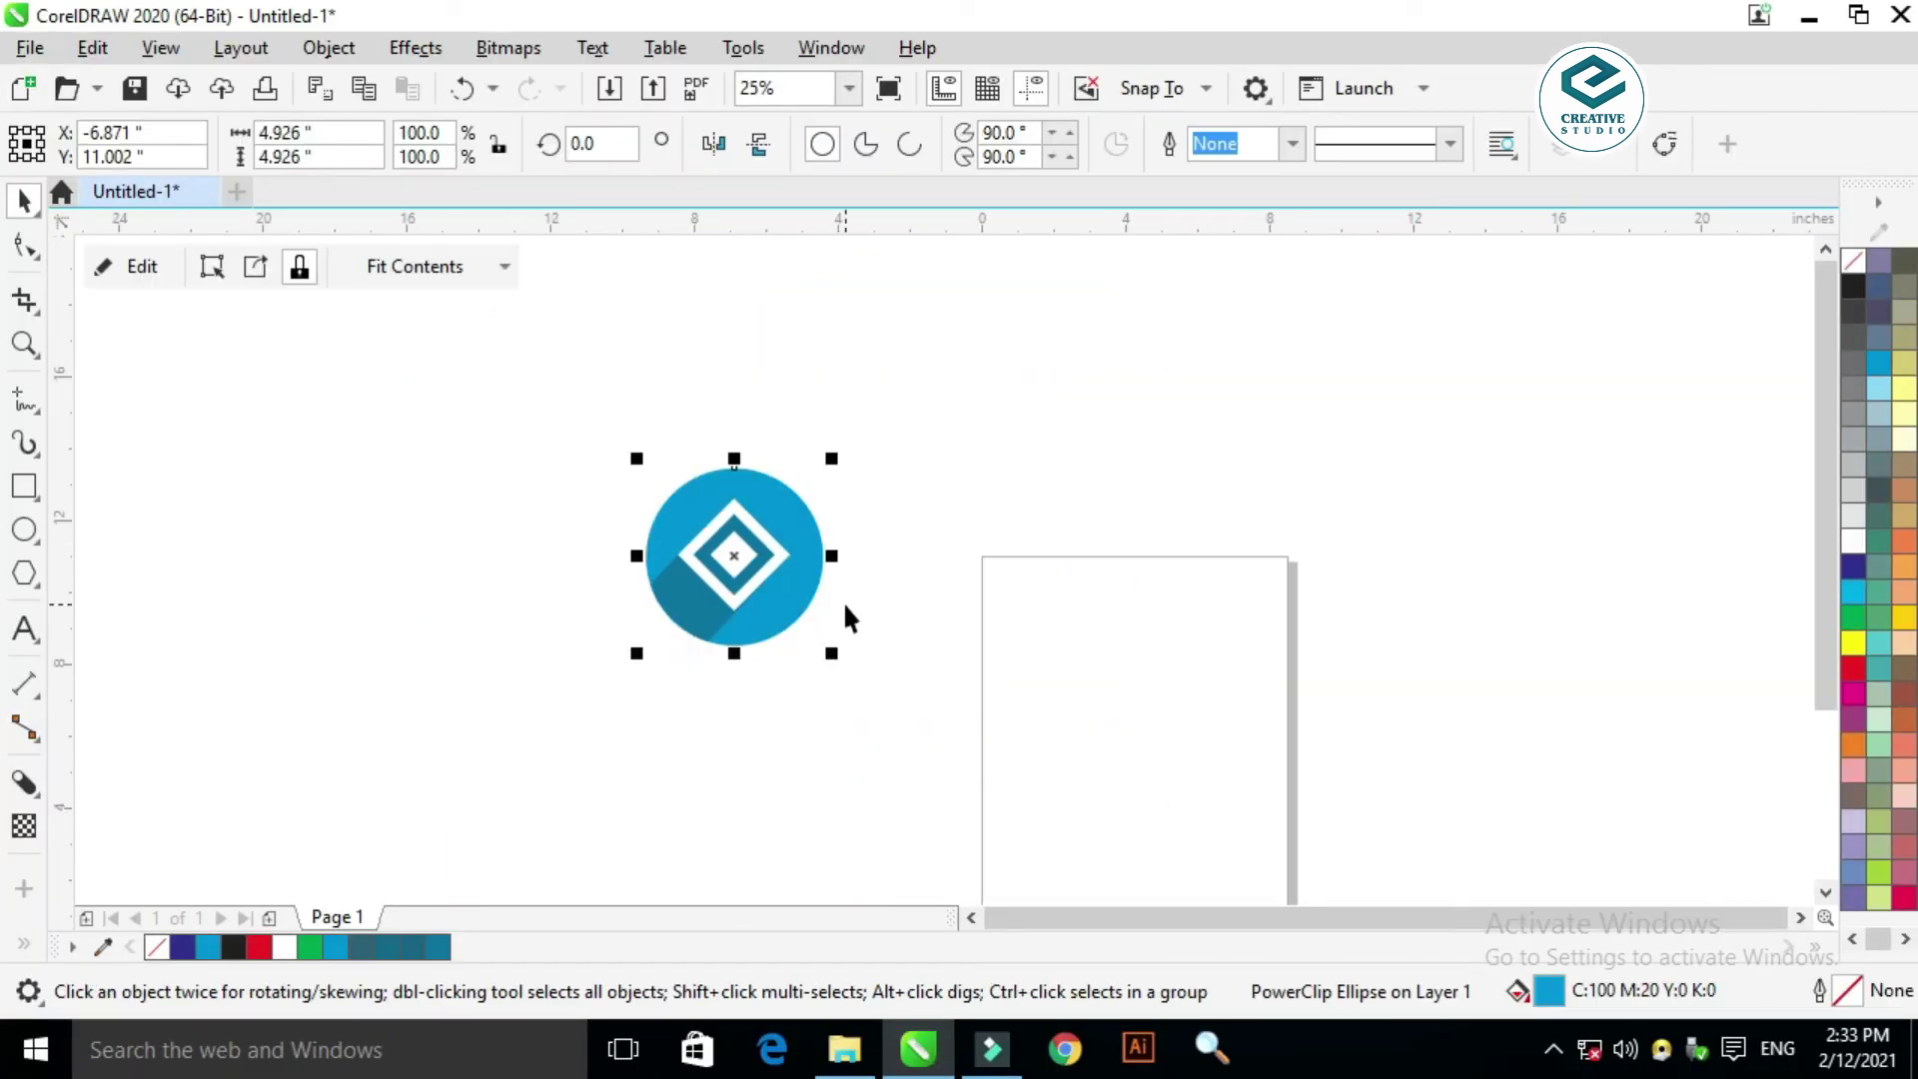
left_click(986, 689)
left_click_drag(665, 514, 492, 425)
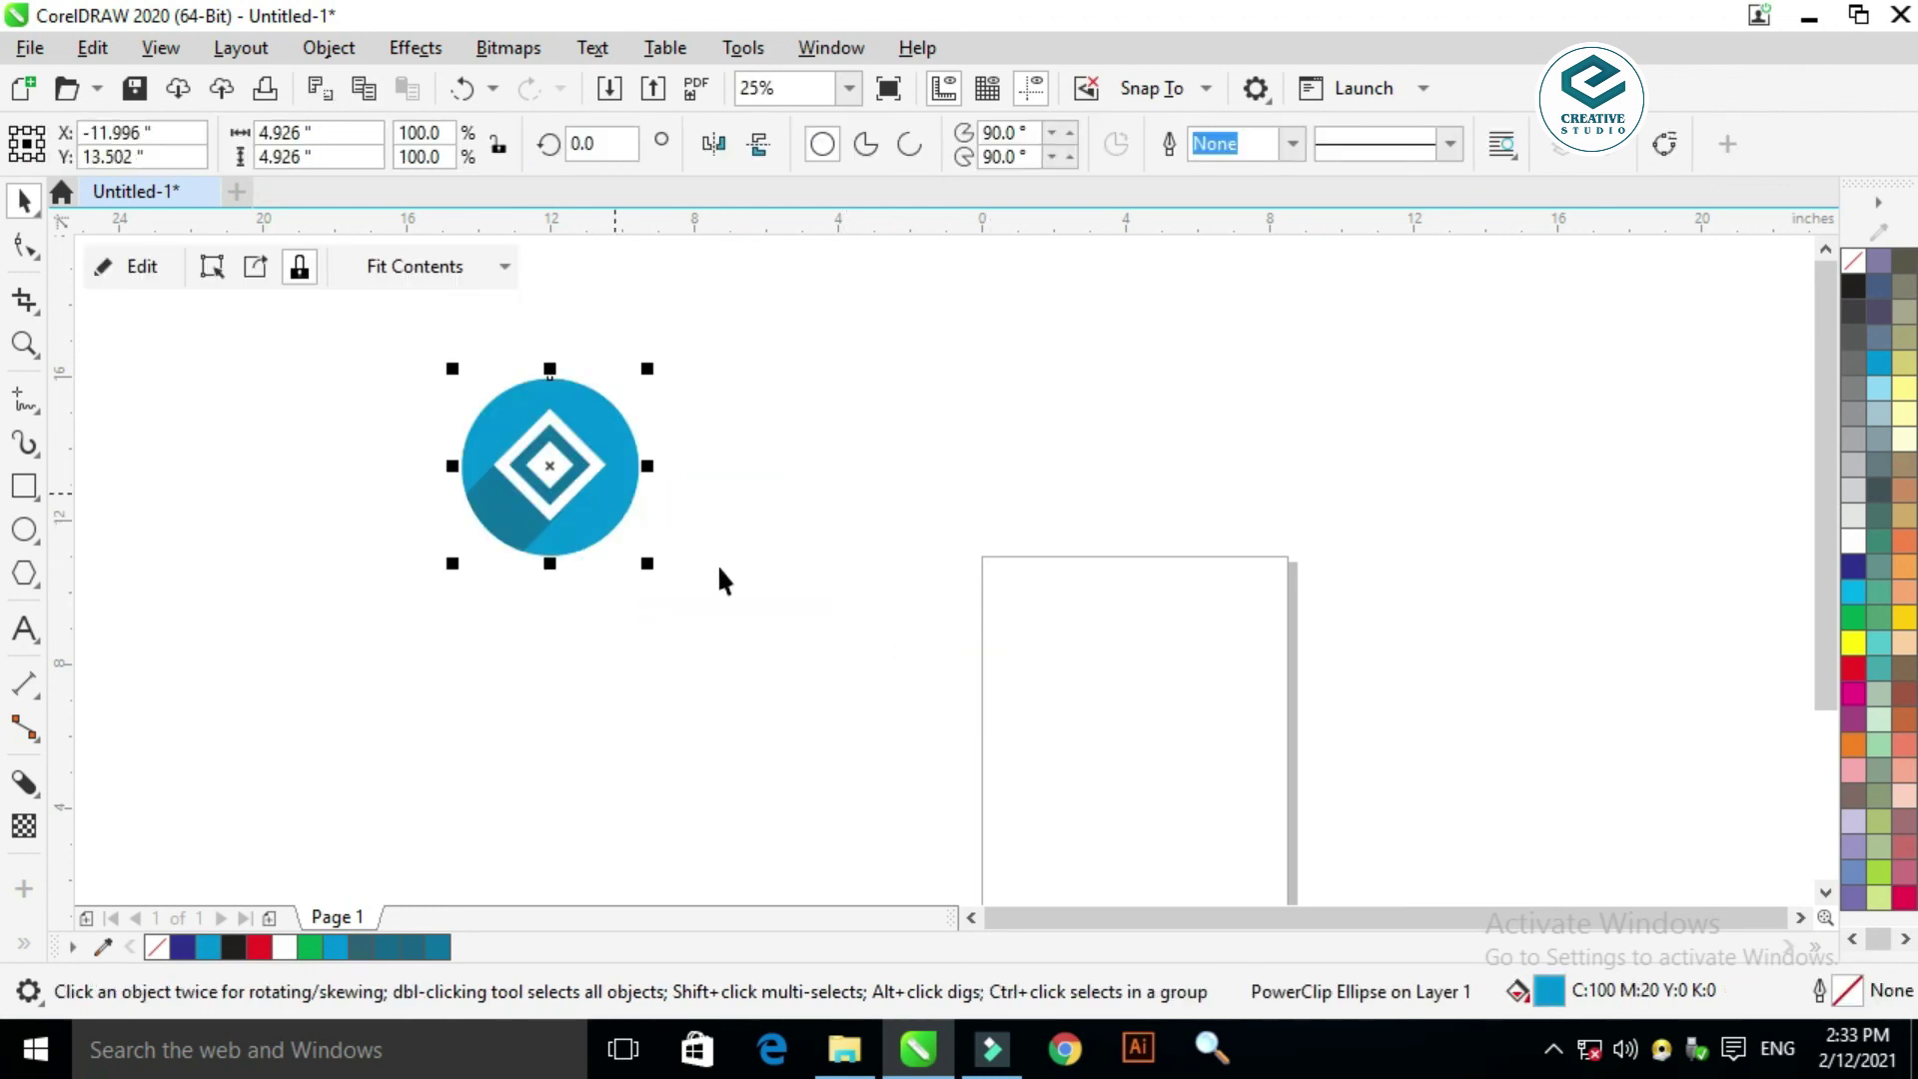
key("Delete")
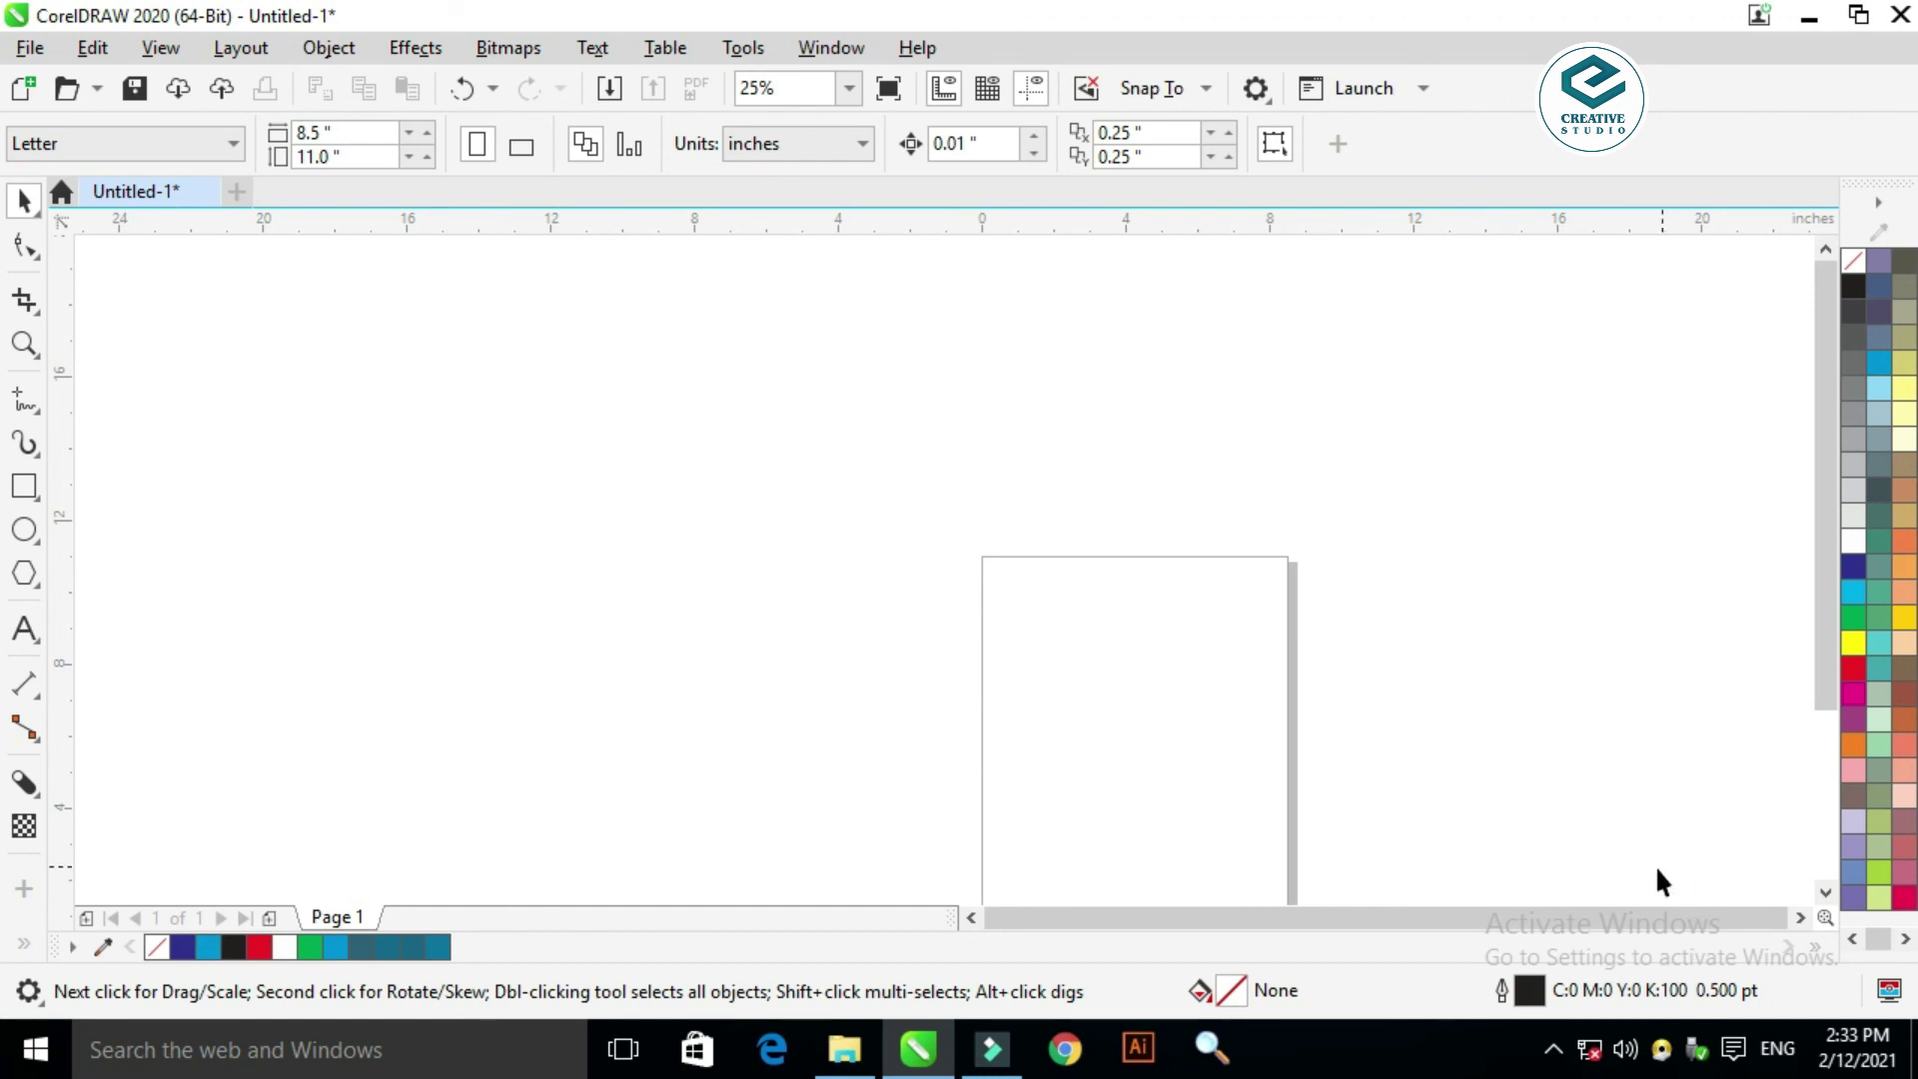
left_click(1551, 1047)
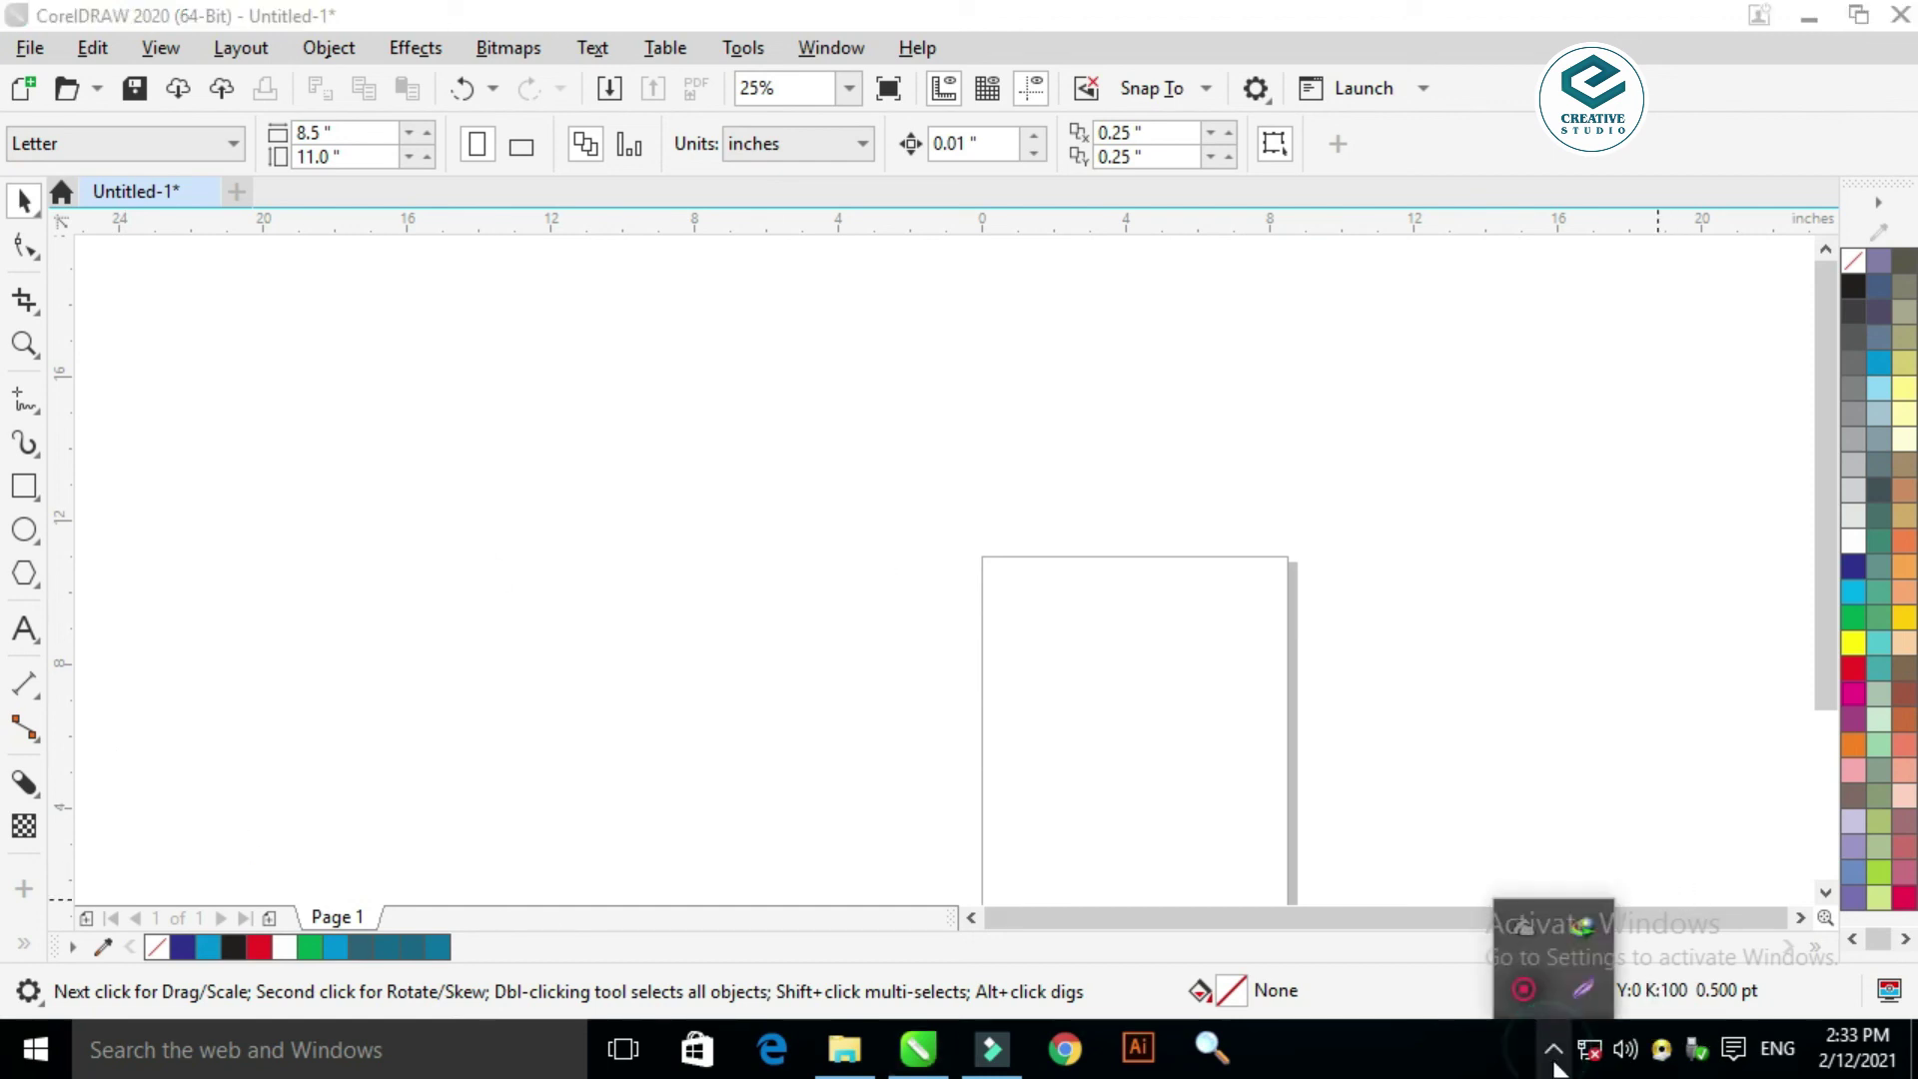
right_click(1525, 987)
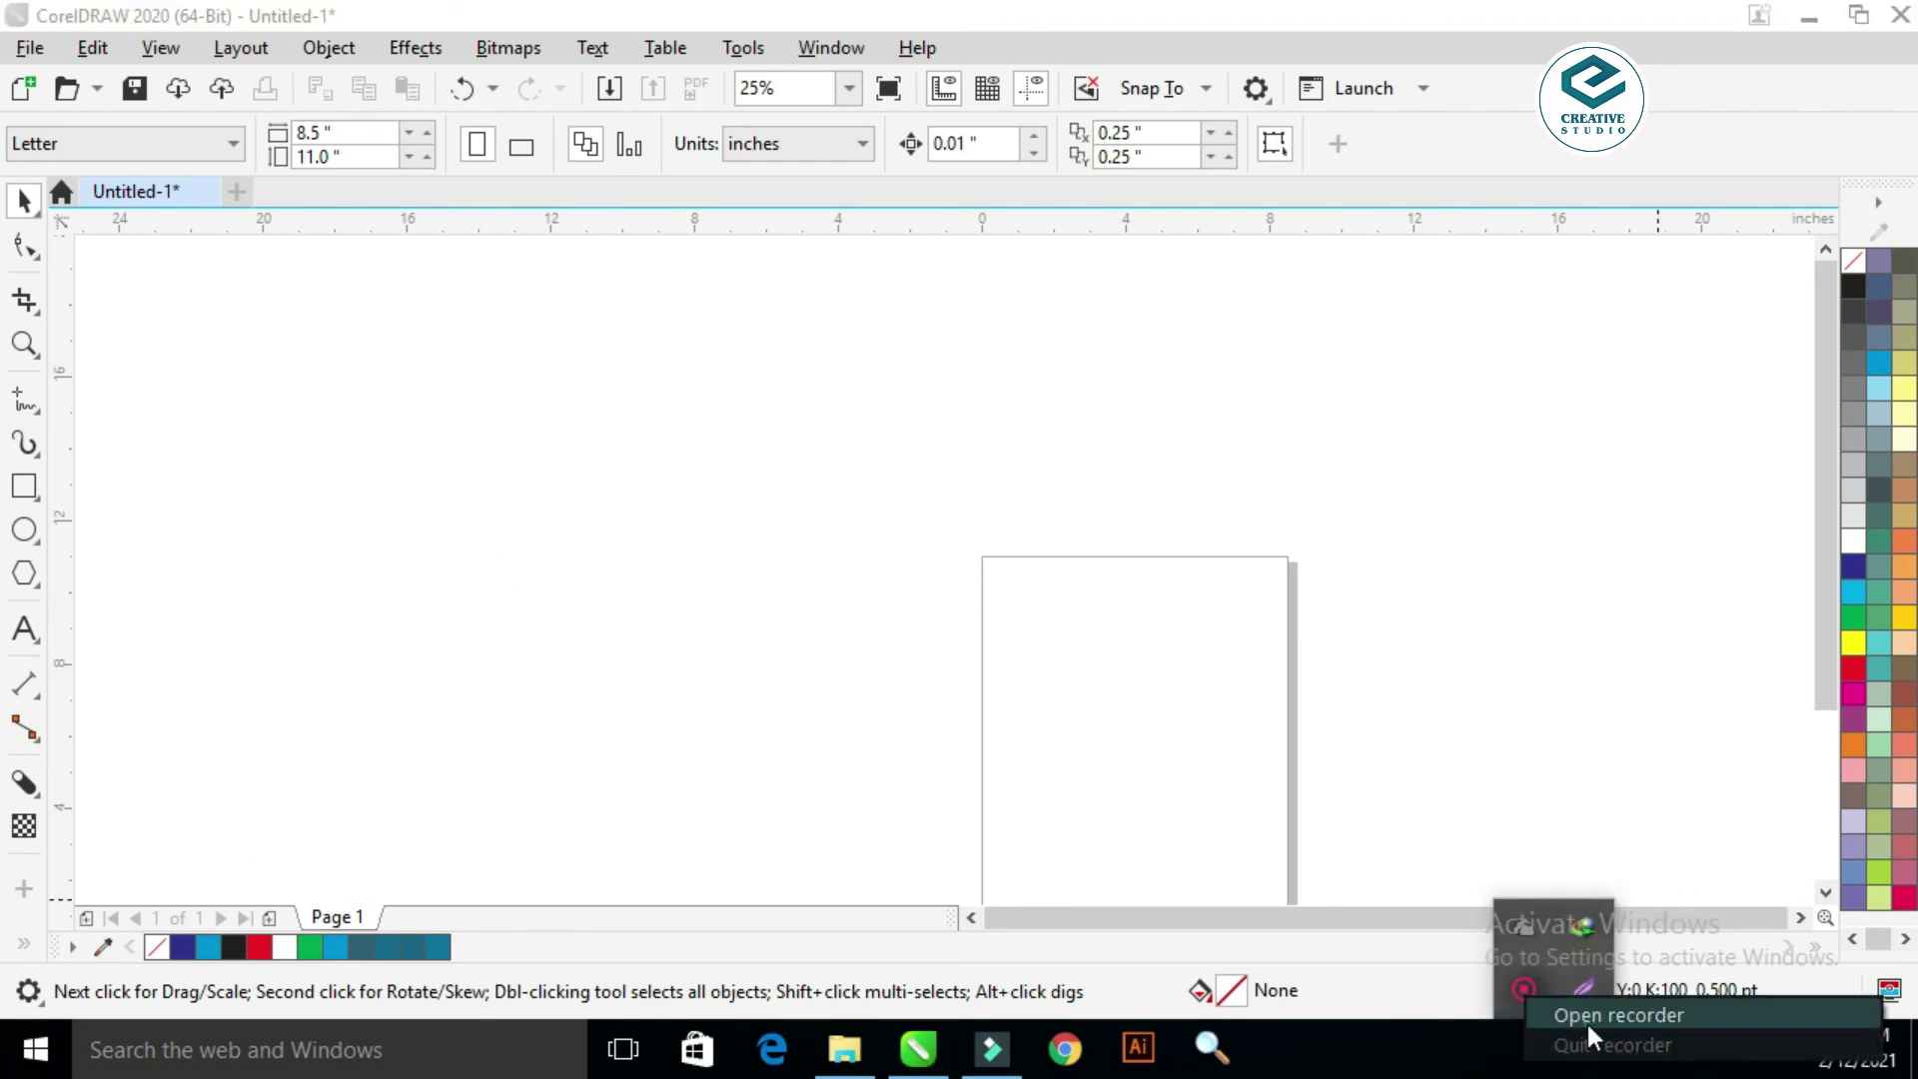
left_click(1588, 1020)
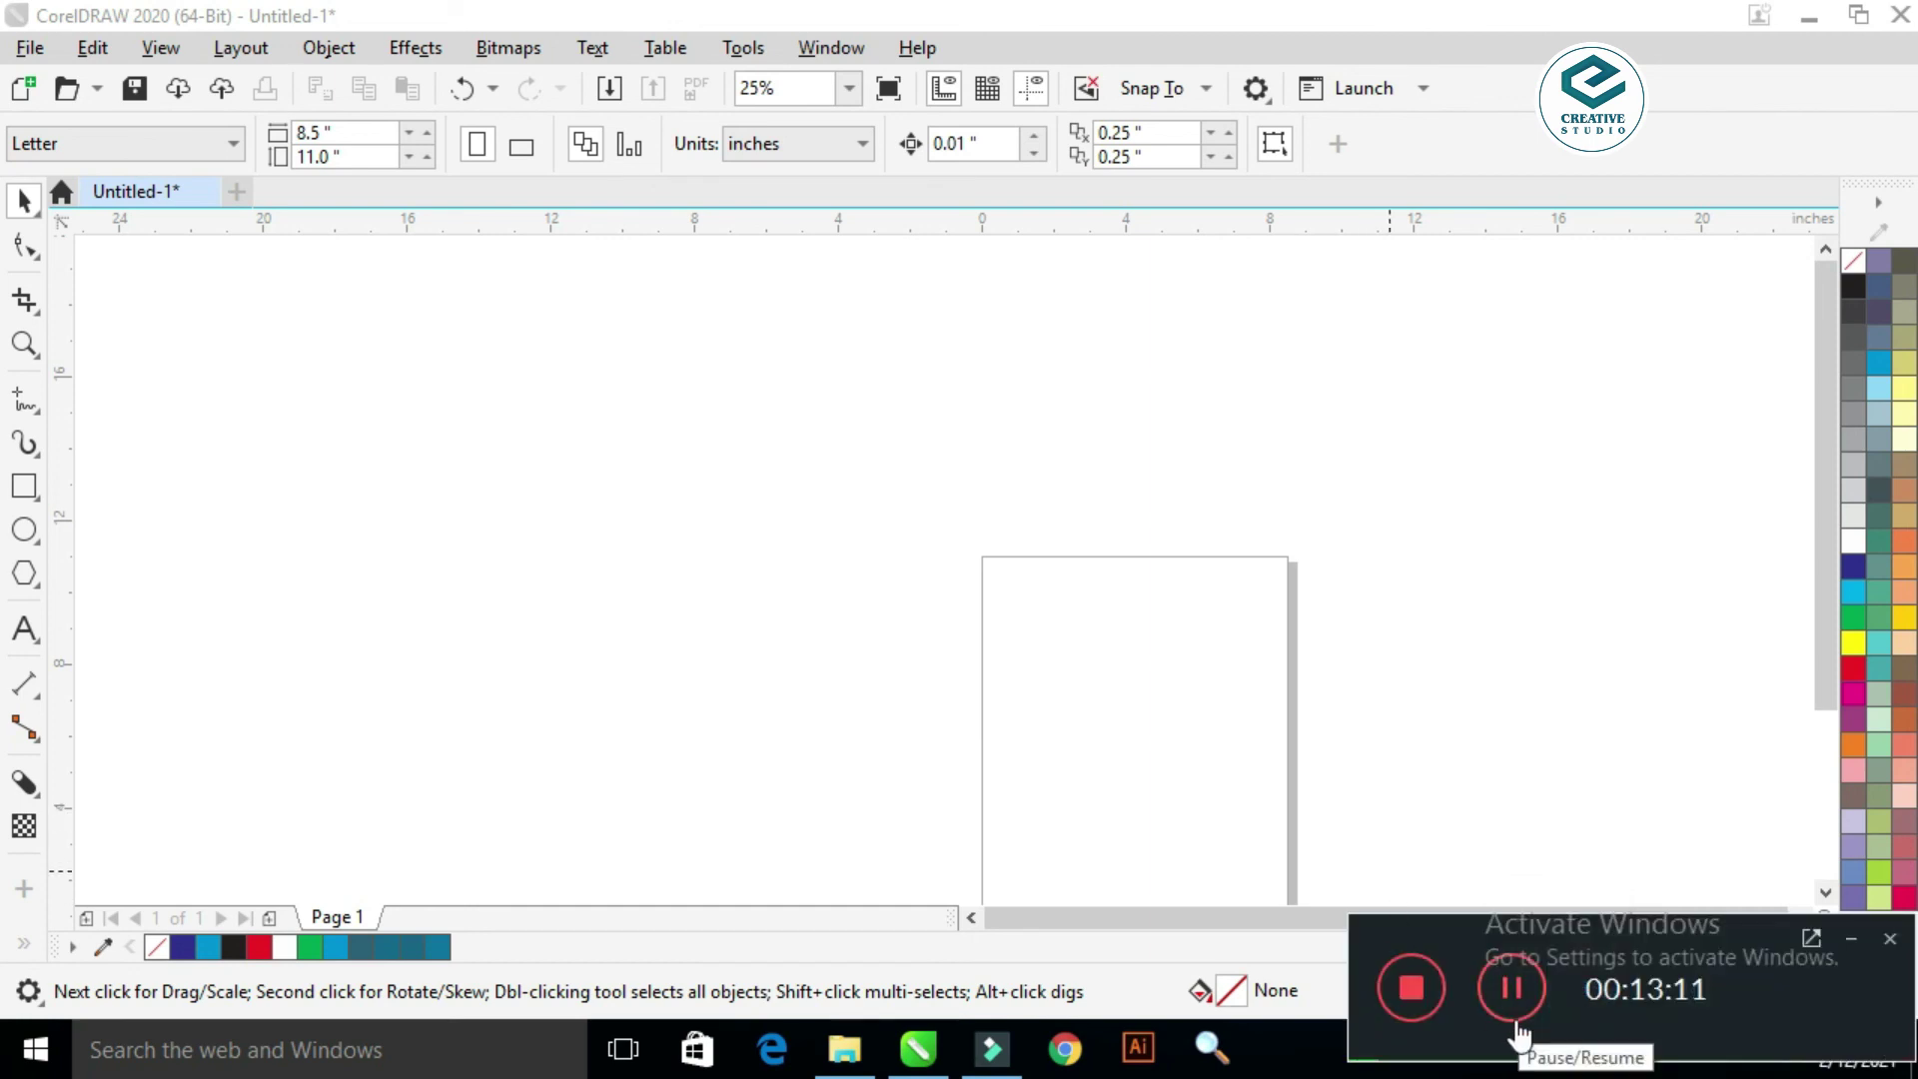